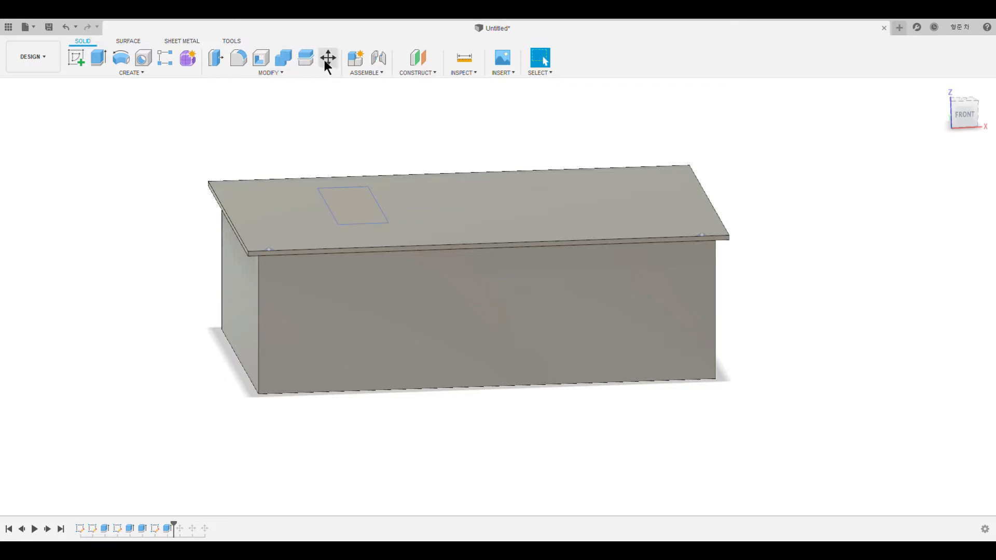
# Step: Move the box body straight down away from the sloped roof plate, then back up towards it
pyautogui.keyDown('shift'); pyautogui.moveTo(478, 407); pyautogui.dragTo(473, 473, button='middle'); pyautogui.keyUp('shift')
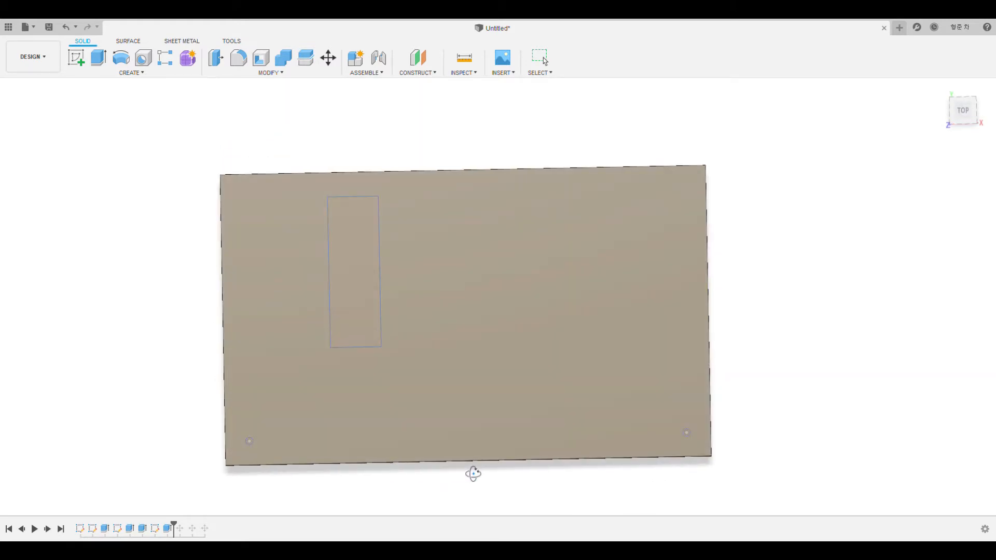
pyautogui.keyDown('shift'); pyautogui.moveTo(473, 473); pyautogui.dragTo(452, 413, button='middle'); pyautogui.keyUp('shift')
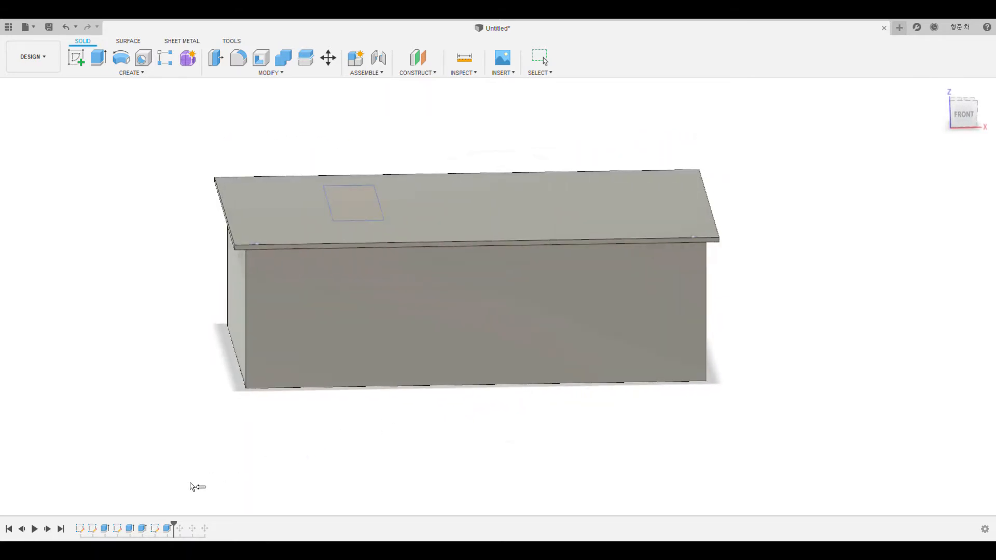
pyautogui.click(328, 58)
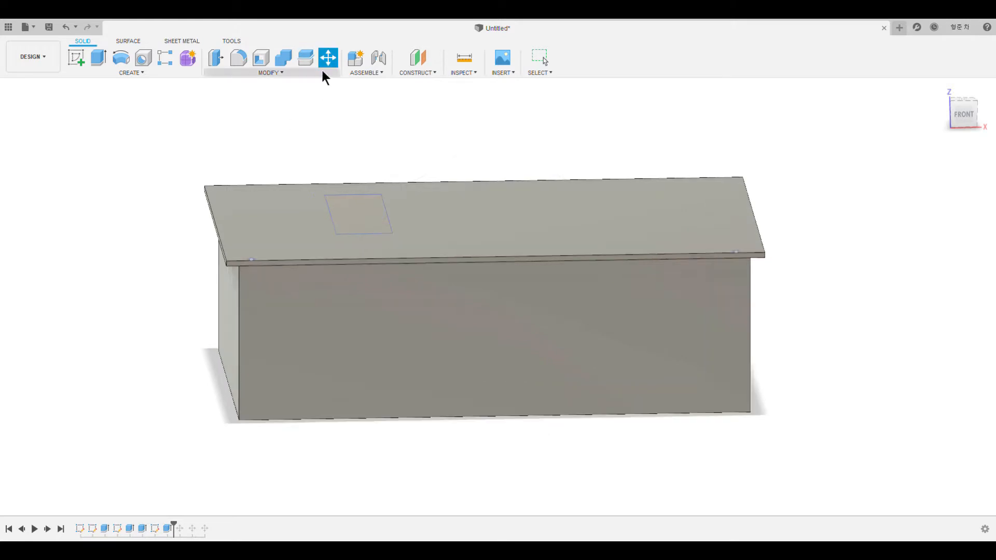
pyautogui.click(289, 285)
pyautogui.click(261, 359)
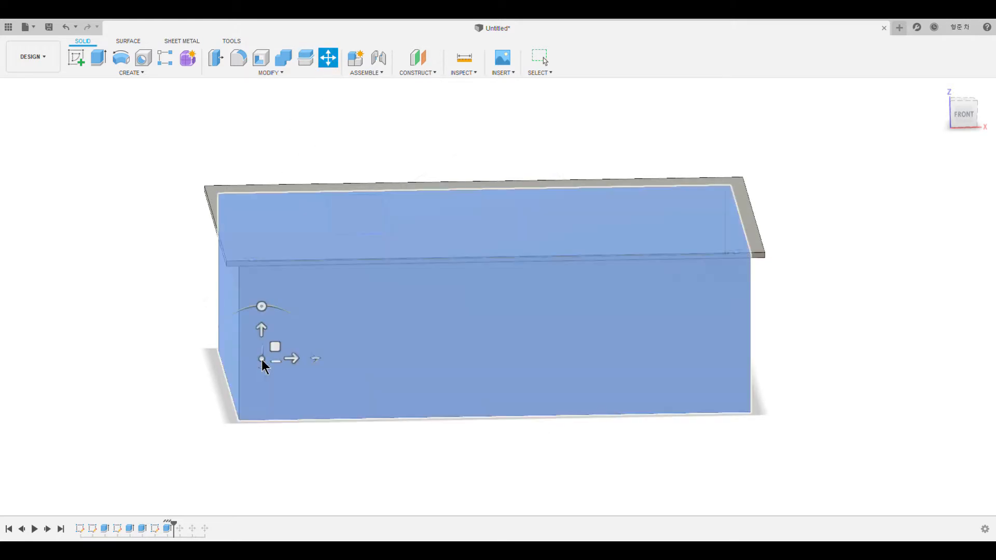
pyautogui.moveTo(265, 332); pyautogui.dragTo(265, 398)
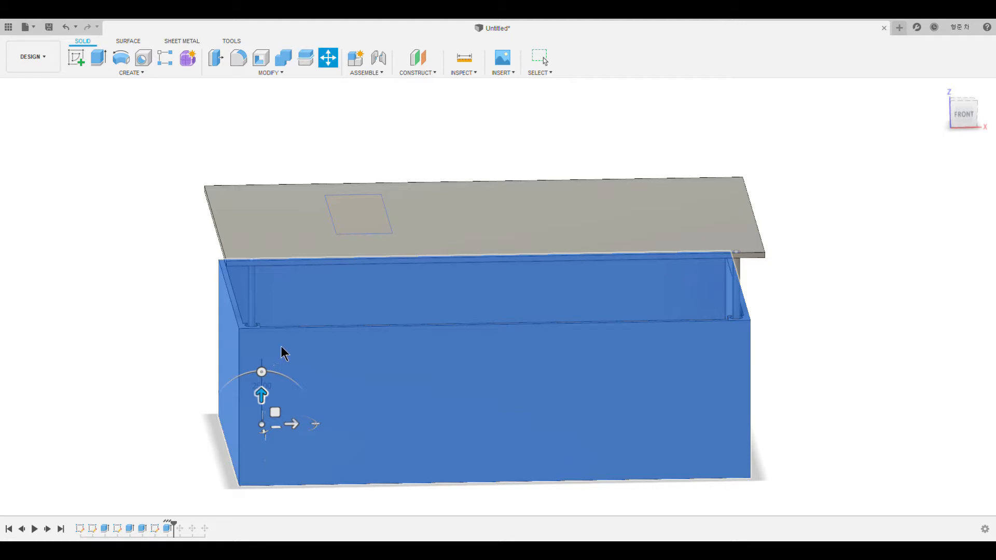
pyautogui.moveTo(263, 402); pyautogui.dragTo(275, 343)
# Step: Roll the design history back to before the first feature and start a sketch on the horizontal XY plane
pyautogui.moveTo(173, 525); pyautogui.dragTo(77, 529)
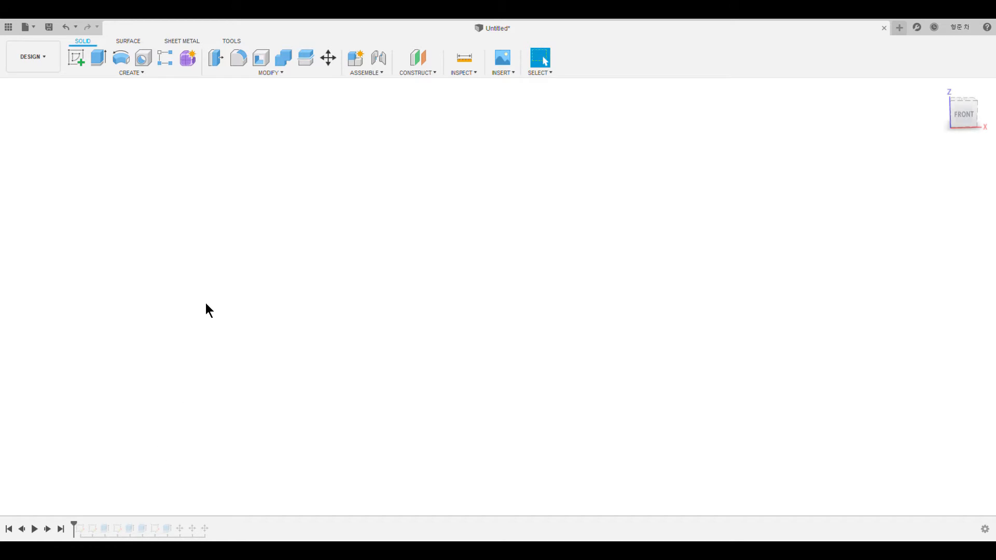
pyautogui.click(76, 54)
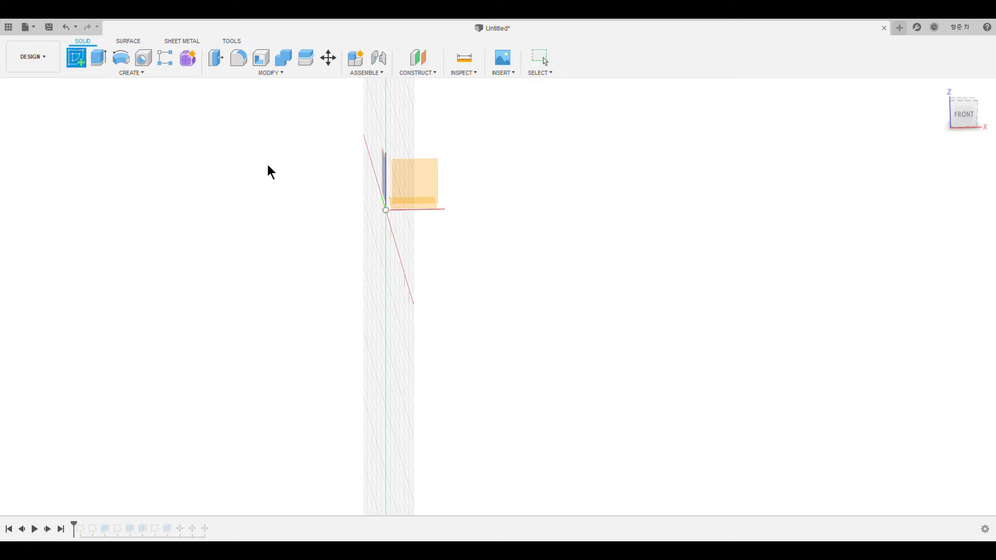
pyautogui.moveTo(489, 232)
pyautogui.mouseDown(button='middle')
pyautogui.moveTo(489, 358)
pyautogui.moveTo(476, 396)
pyautogui.moveTo(491, 403)
pyautogui.moveTo(446, 397)
pyautogui.mouseUp(button='middle')
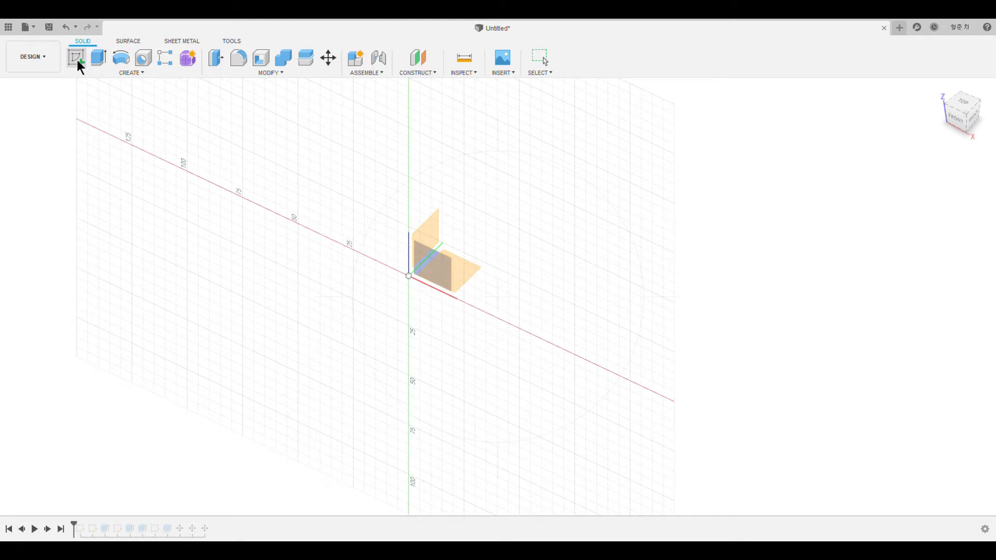
pyautogui.click(78, 62)
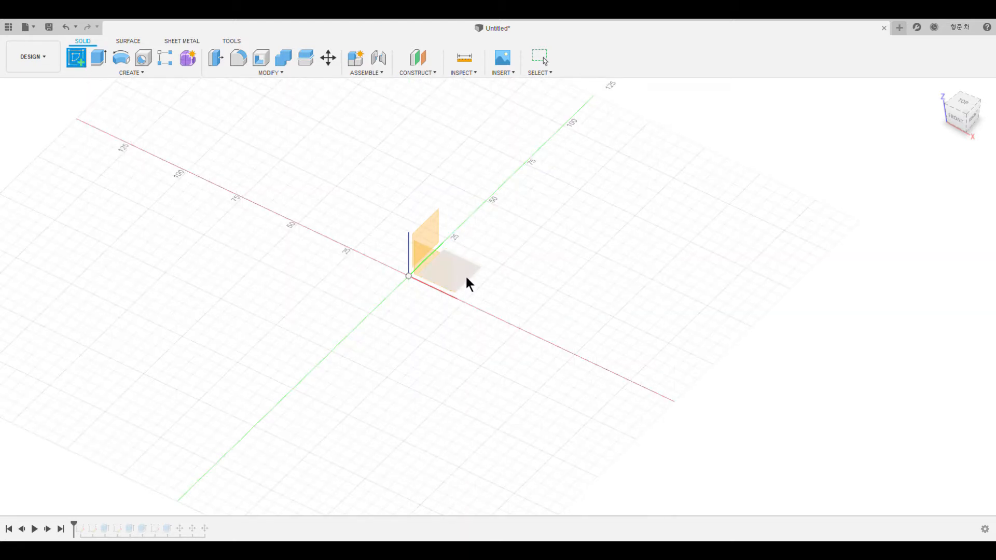
pyautogui.click(469, 269)
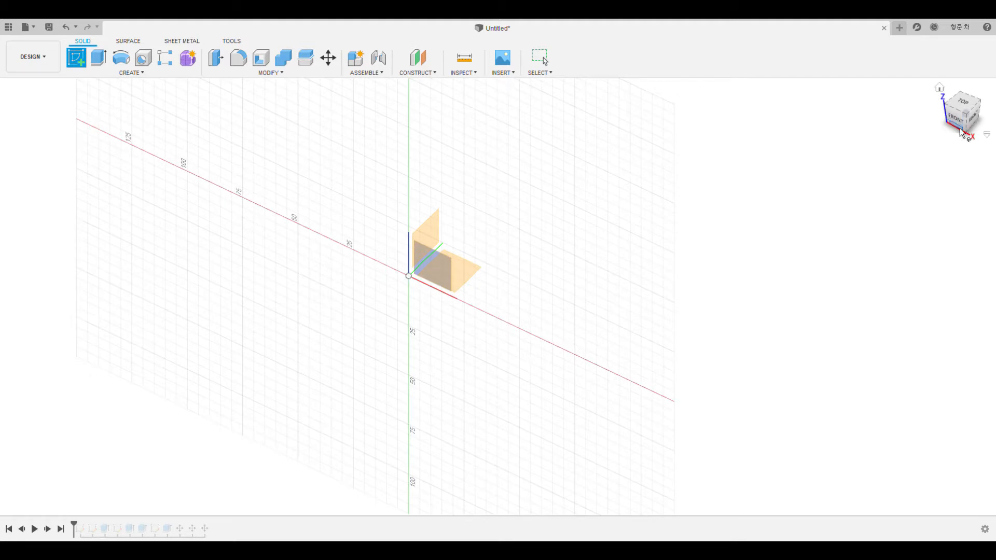
pyautogui.press('Escape')
pyautogui.moveTo(589, 357)
pyautogui.keyDown('shift'); pyautogui.mouseDown(button='middle')
pyautogui.moveTo(660, 341)
pyautogui.moveTo(665, 358)
pyautogui.mouseUp(button='middle'); pyautogui.keyUp('shift')
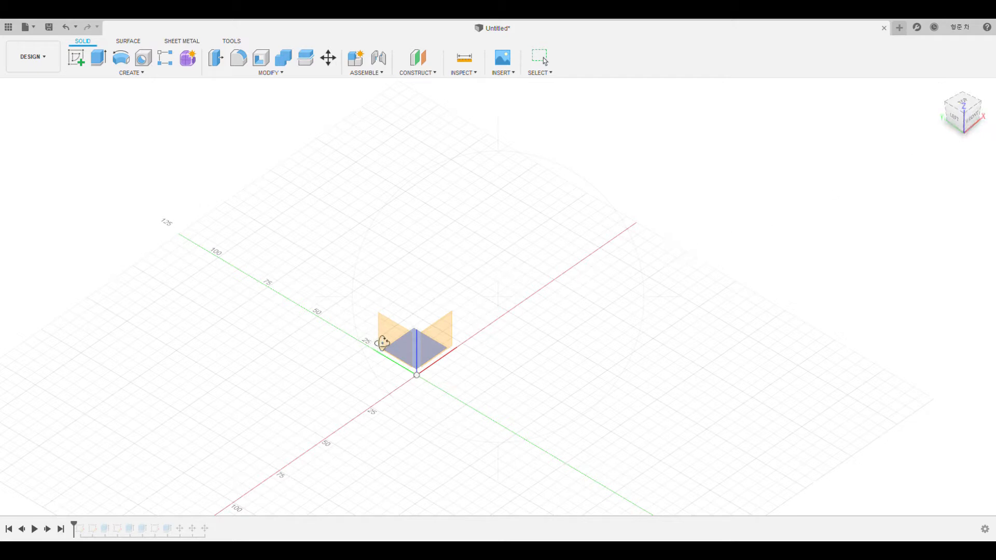
pyautogui.moveTo(496, 422); pyautogui.dragTo(392, 416)
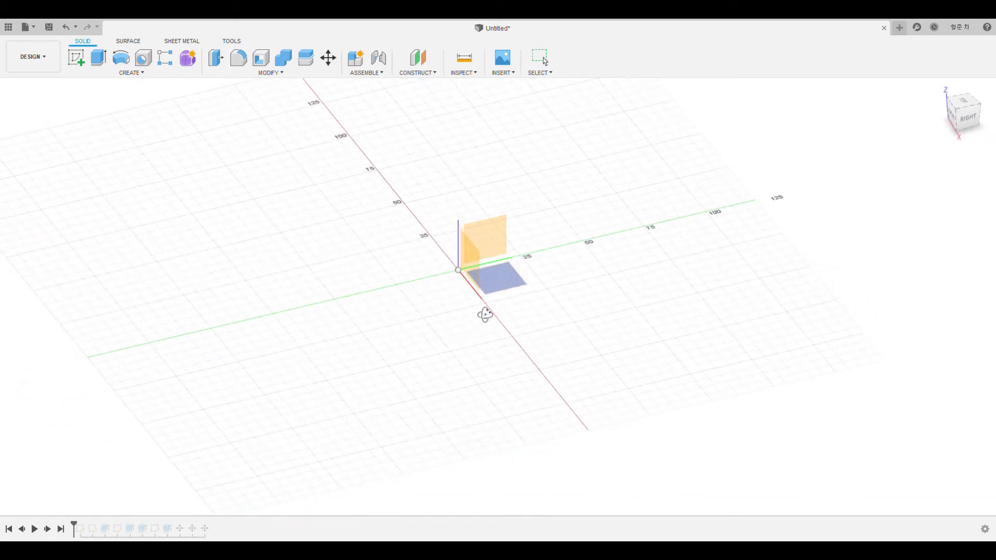
pyautogui.click(439, 508)
pyautogui.moveTo(514, 378); pyautogui.dragTo(525, 393)
pyautogui.press('Escape')
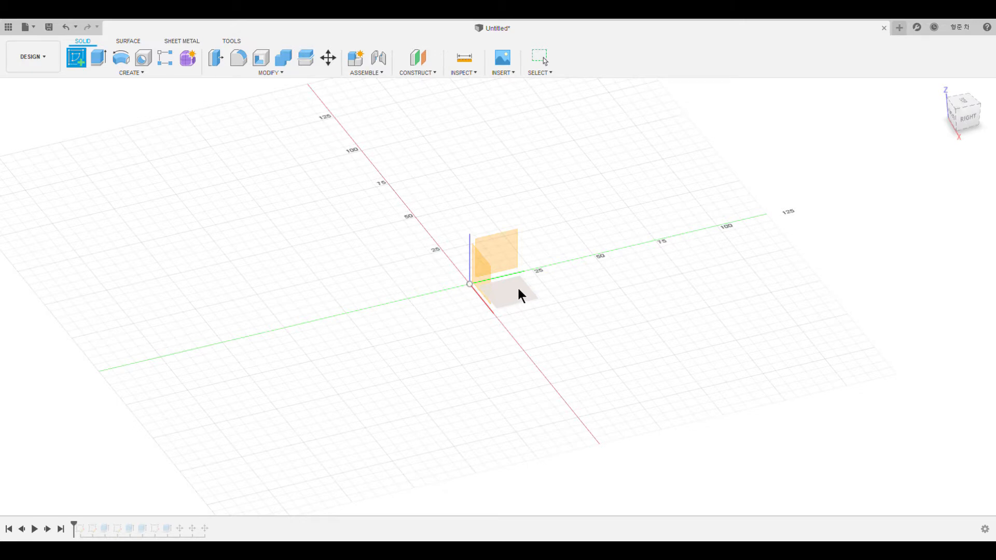
pyautogui.click(516, 295)
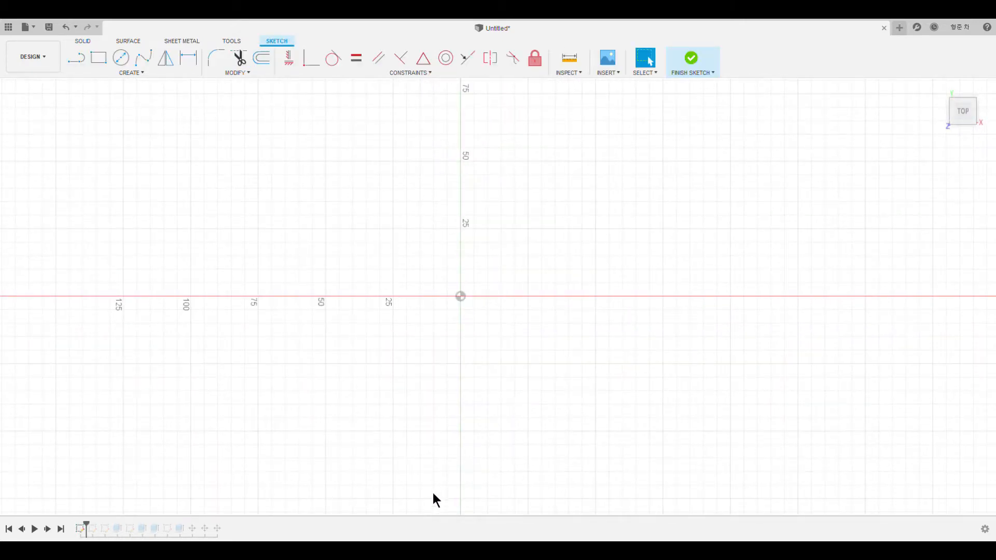
pyautogui.moveTo(499, 382)
pyautogui.mouseDown(button='middle')
pyautogui.moveTo(491, 358)
pyautogui.moveTo(455, 359)
pyautogui.moveTo(474, 376)
pyautogui.moveTo(531, 300)
pyautogui.moveTo(489, 353)
pyautogui.moveTo(543, 330)
pyautogui.moveTo(480, 332)
pyautogui.moveTo(511, 375)
pyautogui.moveTo(524, 304)
pyautogui.moveTo(414, 356)
pyautogui.moveTo(465, 400)
pyautogui.moveTo(474, 363)
pyautogui.moveTo(456, 394)
pyautogui.moveTo(452, 381)
pyautogui.mouseUp(button='middle')
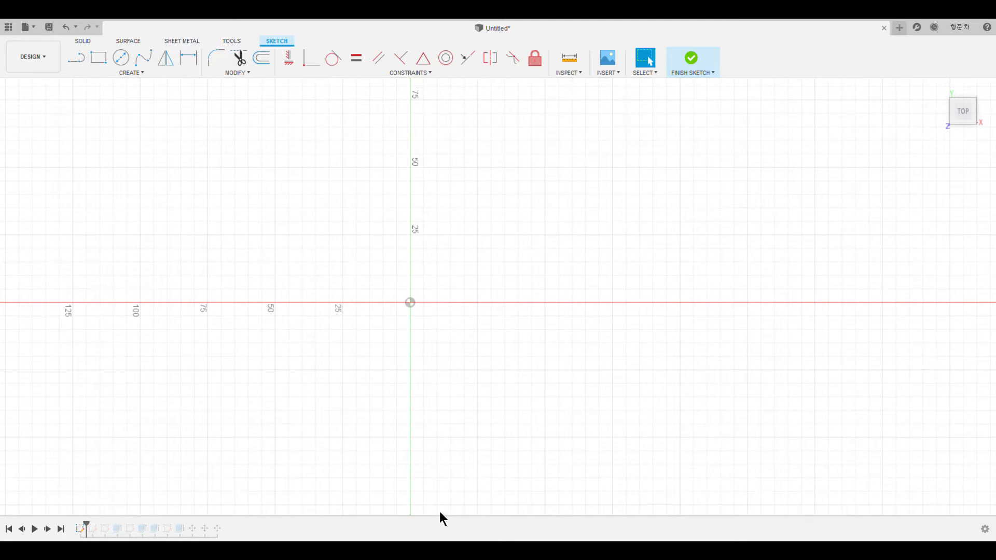
# Step: Sketch a two-point rectangle around the origin, 200 wide and 100 high
pyautogui.click(97, 59)
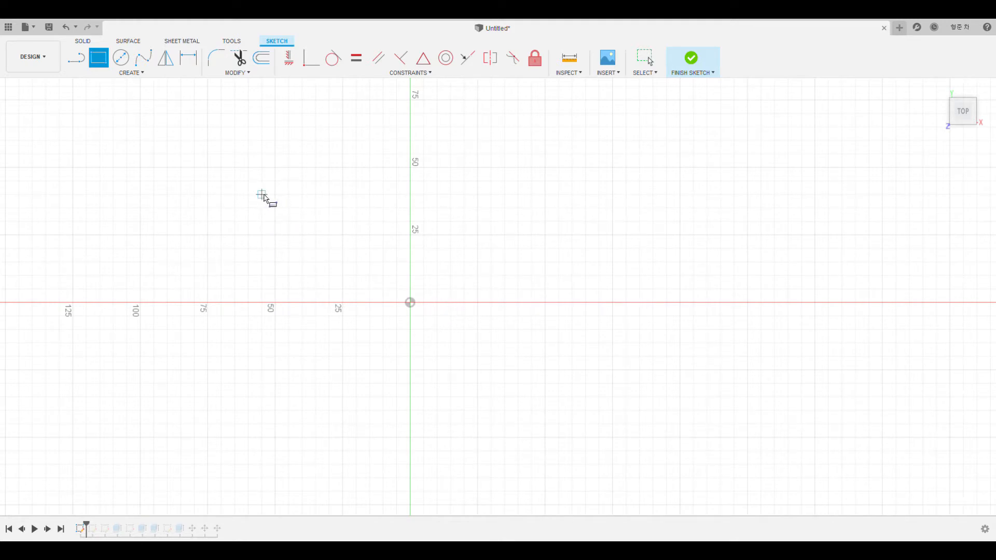
pyautogui.click(262, 195)
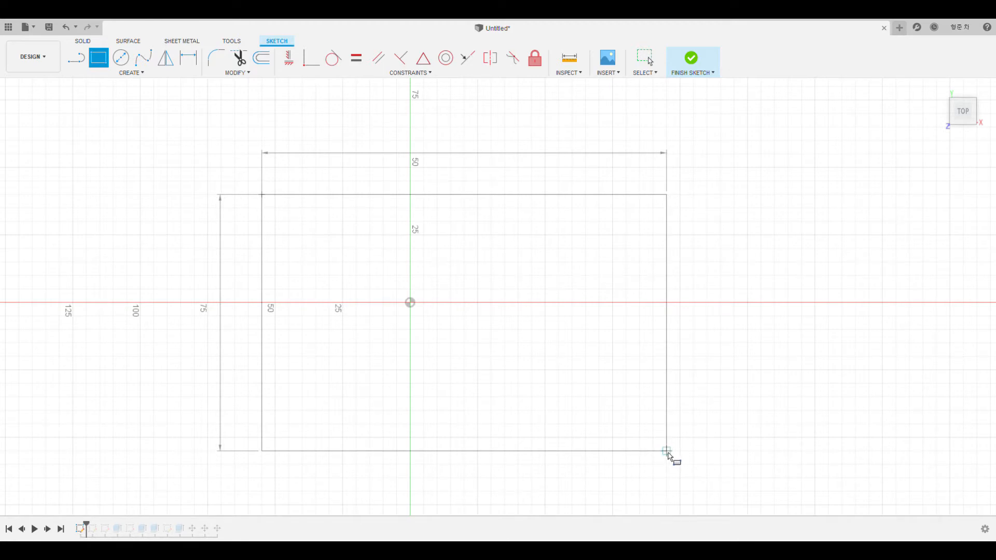
pyautogui.write('2')
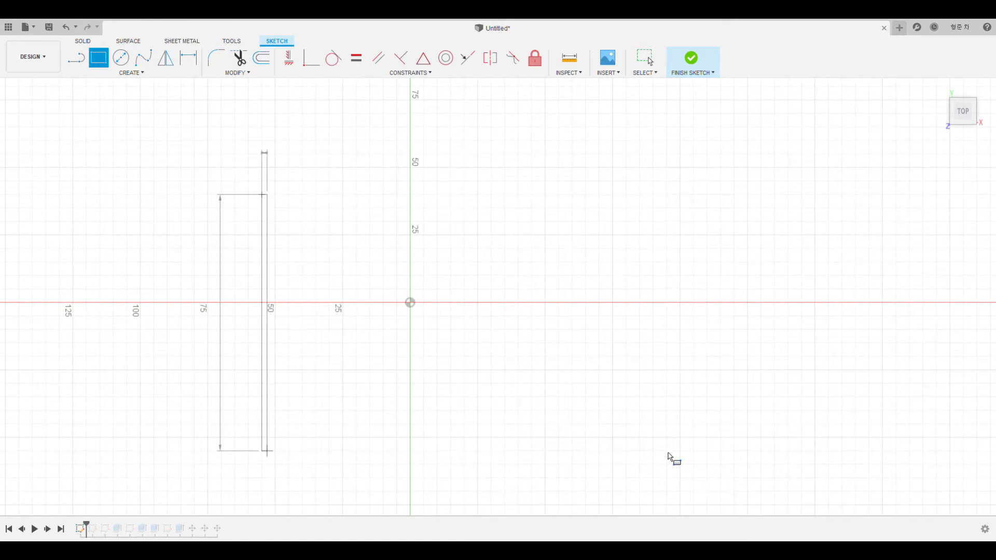
pyautogui.write('00')
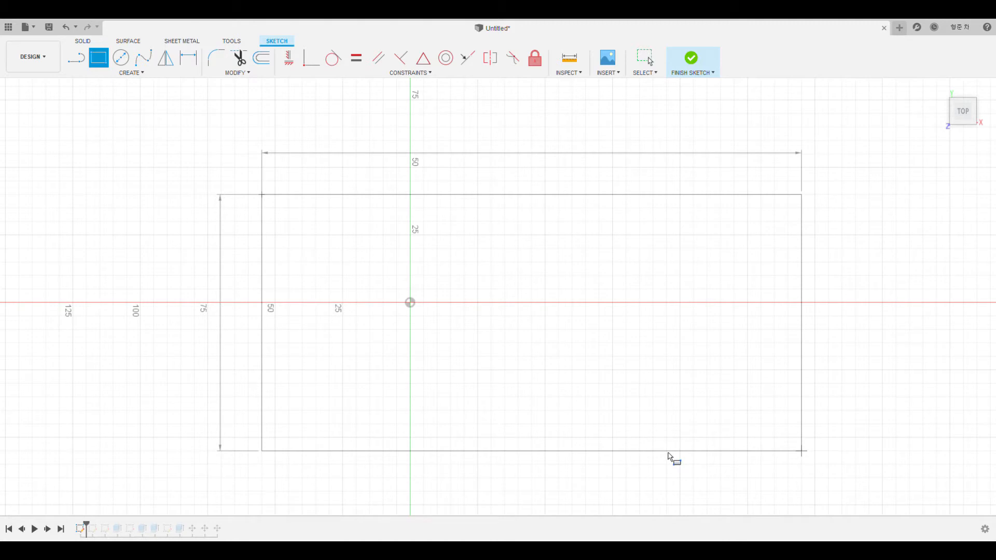
pyautogui.write('120')
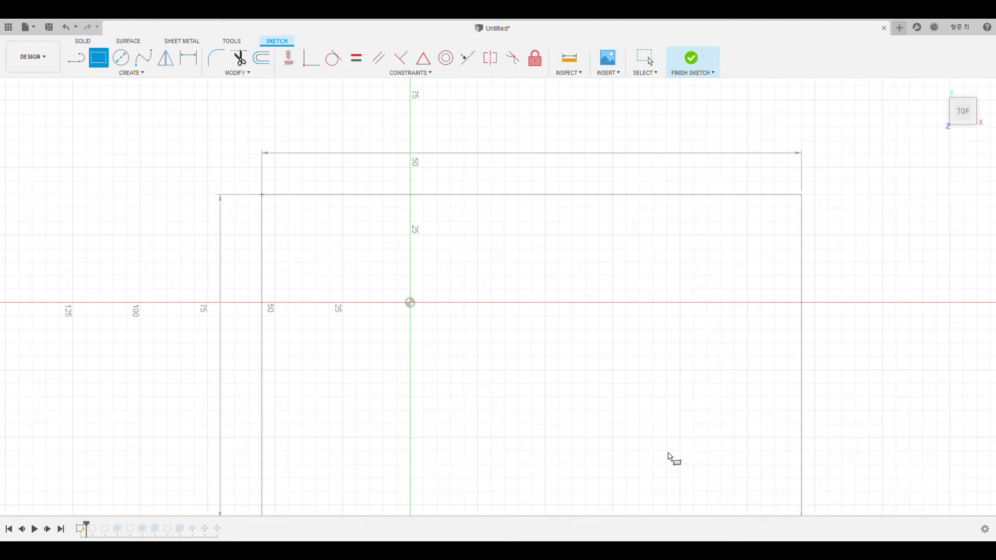
pyautogui.press('BackSpace')
pyautogui.press('BackSpace')
pyautogui.write('00')
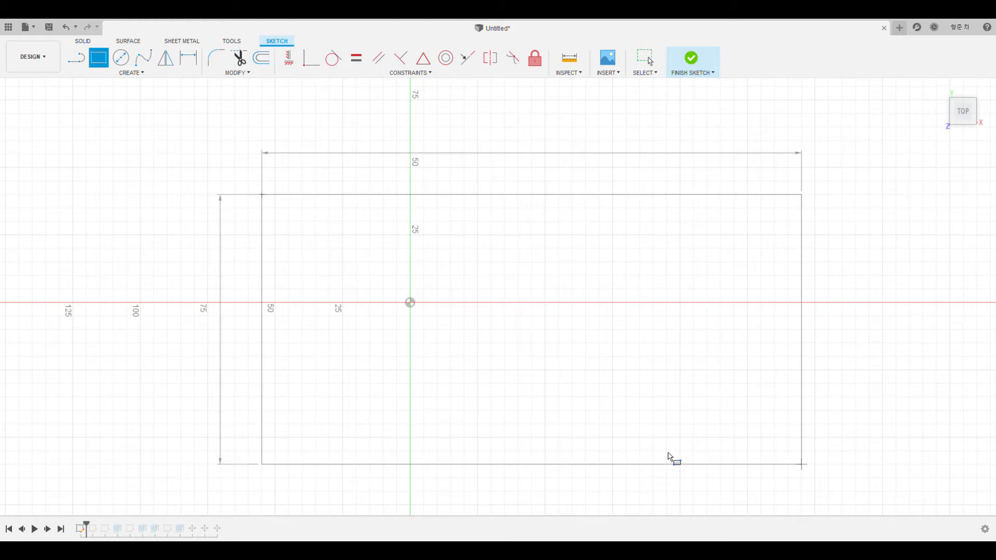
pyautogui.press('Return')
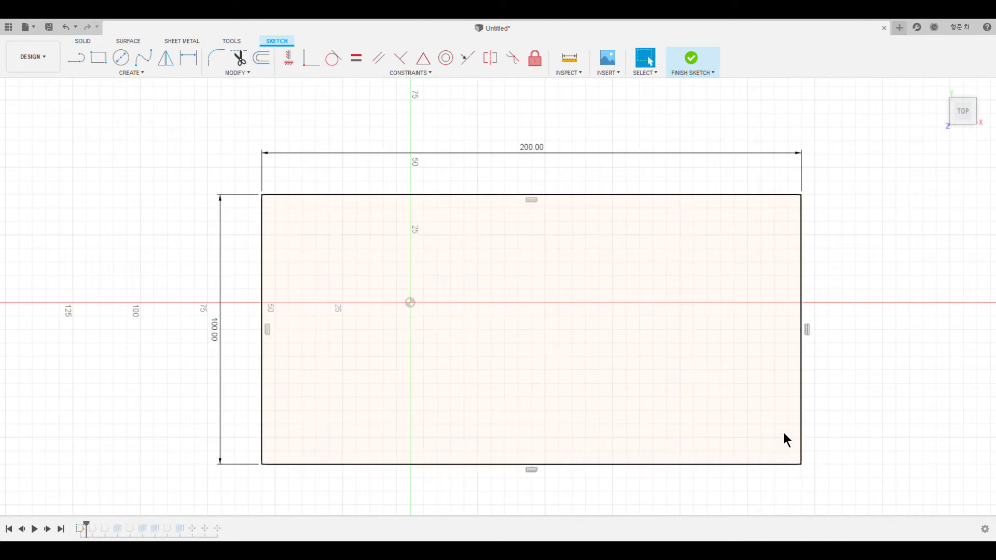
# Step: Select the rectangle's profile and all its sketch geometry, then undo the rectangle and its sketch
pyautogui.moveTo(857, 446)
pyautogui.mouseDown(button='middle')
pyautogui.moveTo(804, 425)
pyautogui.moveTo(800, 437)
pyautogui.mouseUp(button='middle')
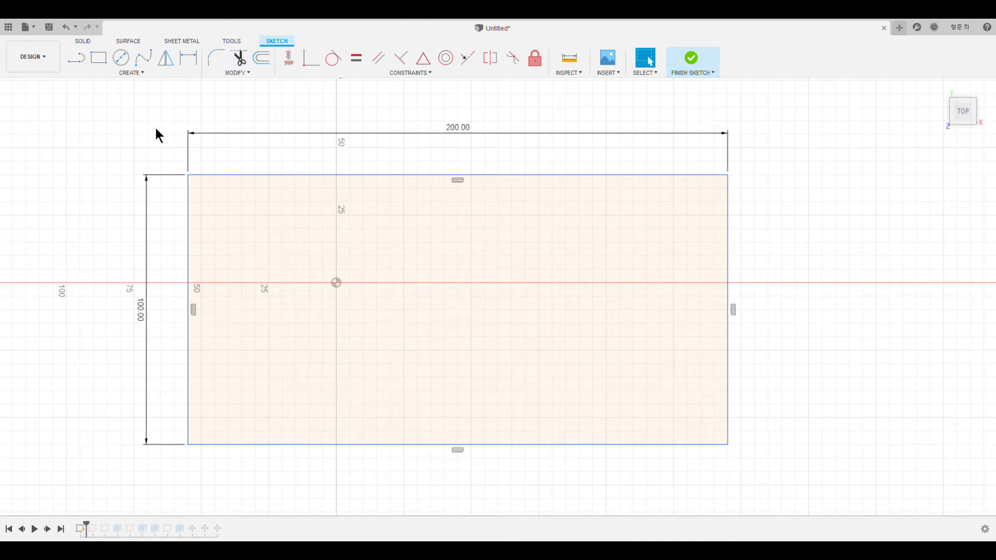
pyautogui.click(188, 164)
pyautogui.click(371, 284)
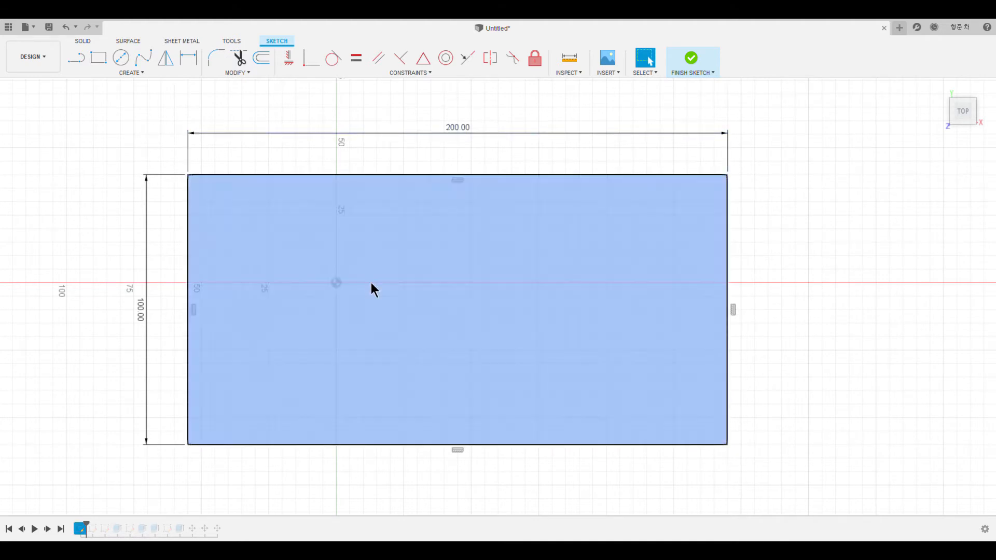
pyautogui.click(368, 277)
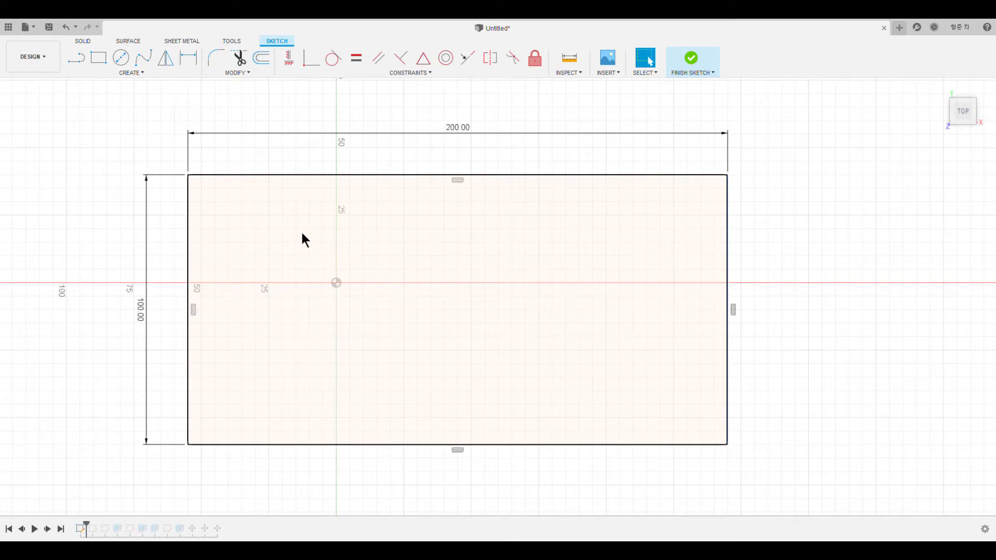
pyautogui.click(427, 353)
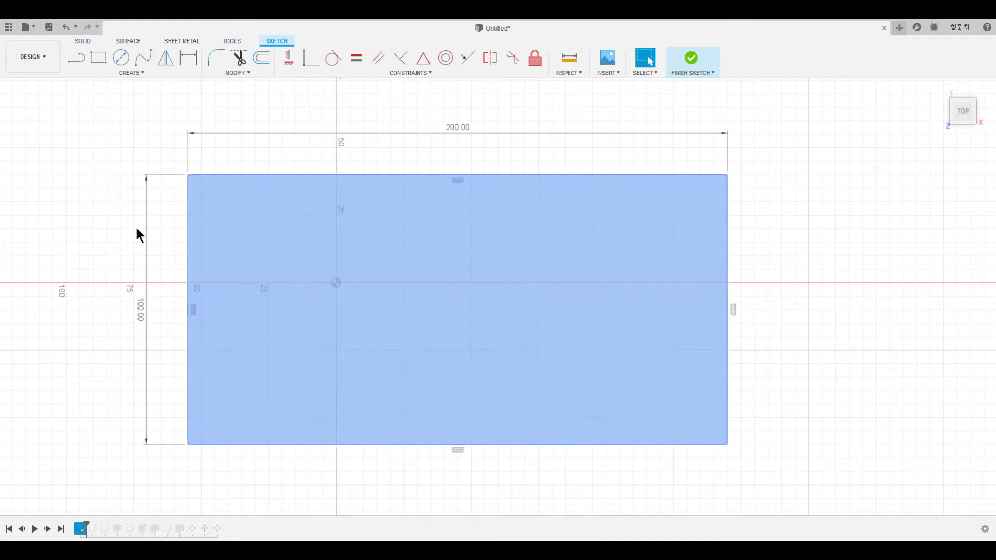
pyautogui.click(119, 183)
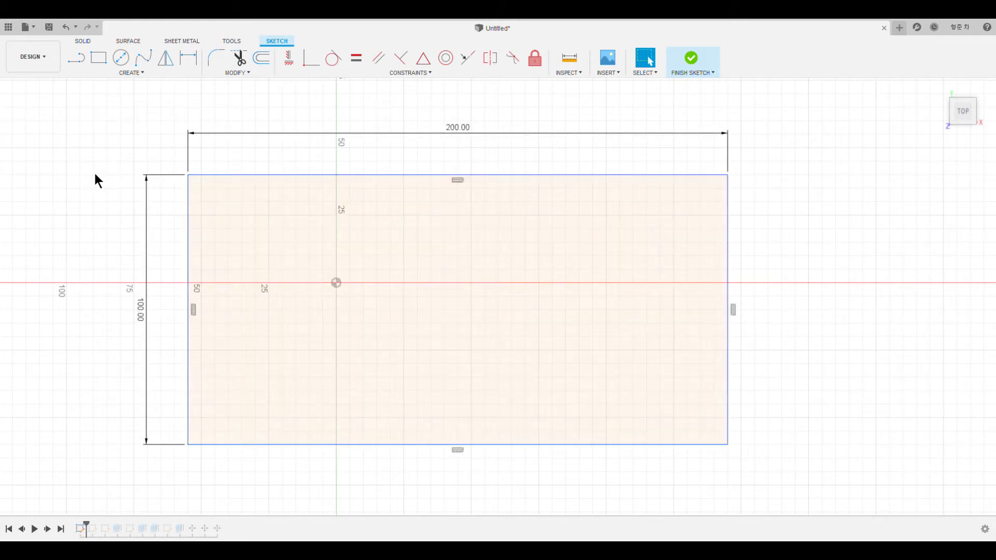
pyautogui.hotkey('ctrl', 'a')
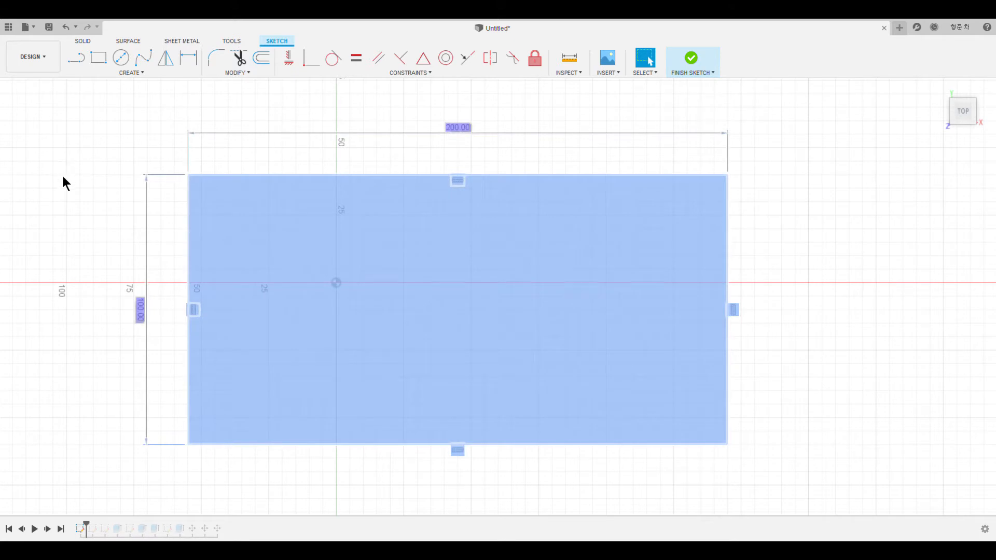
pyautogui.hotkey('ctrl', 'z')
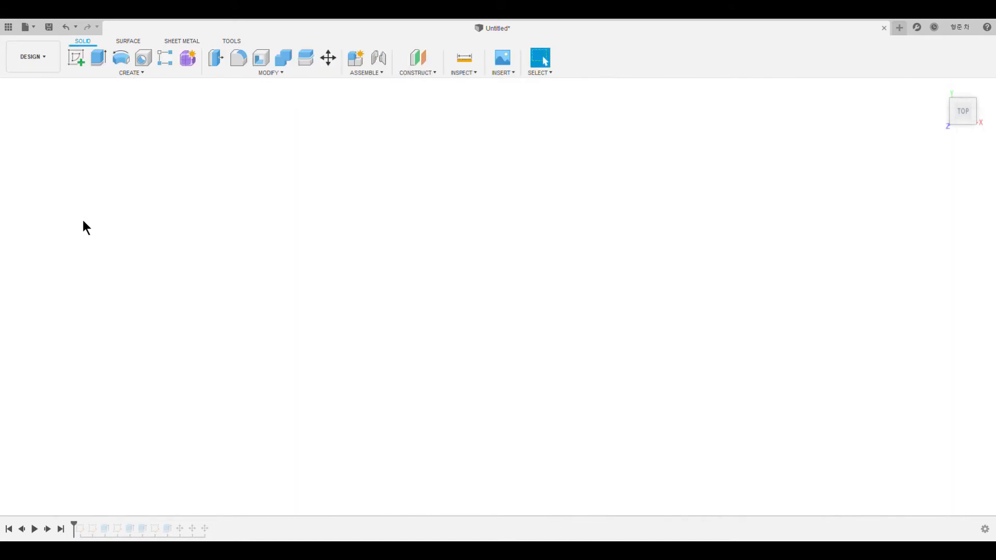
# Step: Start a new sketch on the horizontal XY plane
pyautogui.click(81, 54)
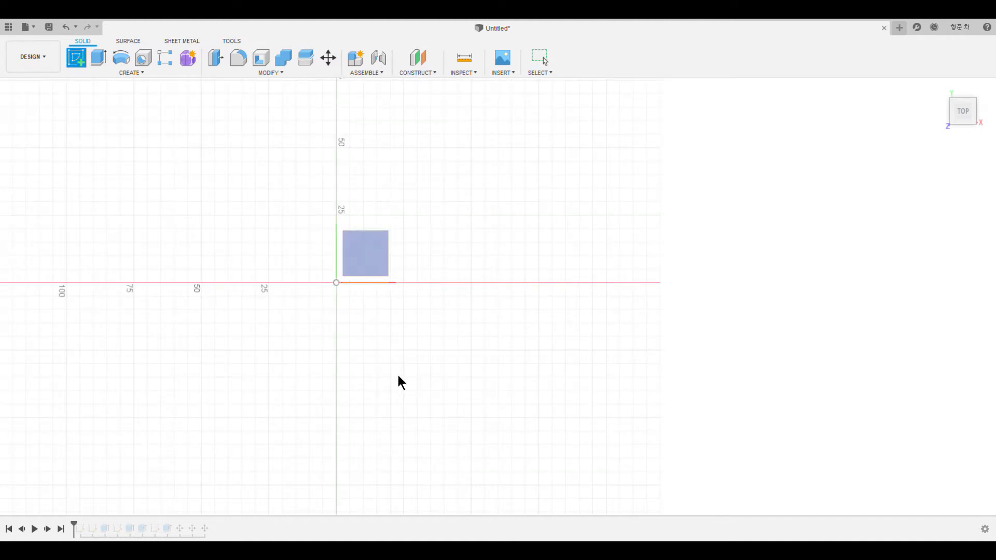
pyautogui.click(381, 261)
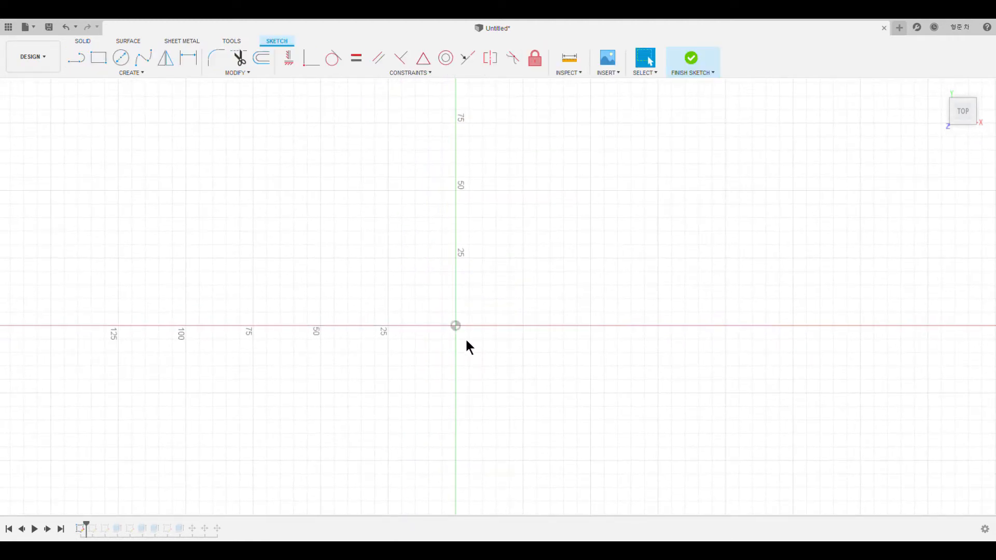
pyautogui.click(144, 58)
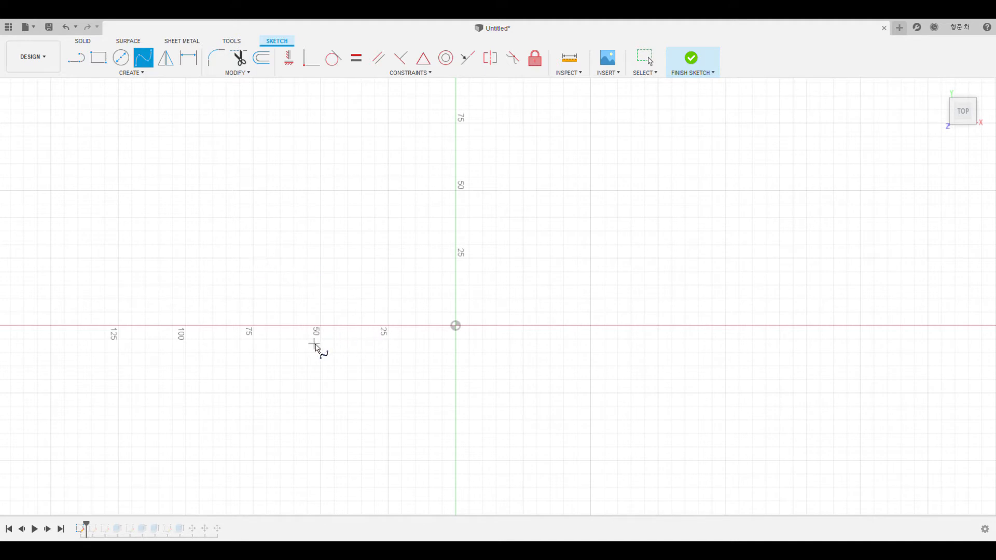
pyautogui.click(186, 258)
pyautogui.click(186, 258)
pyautogui.press('Escape')
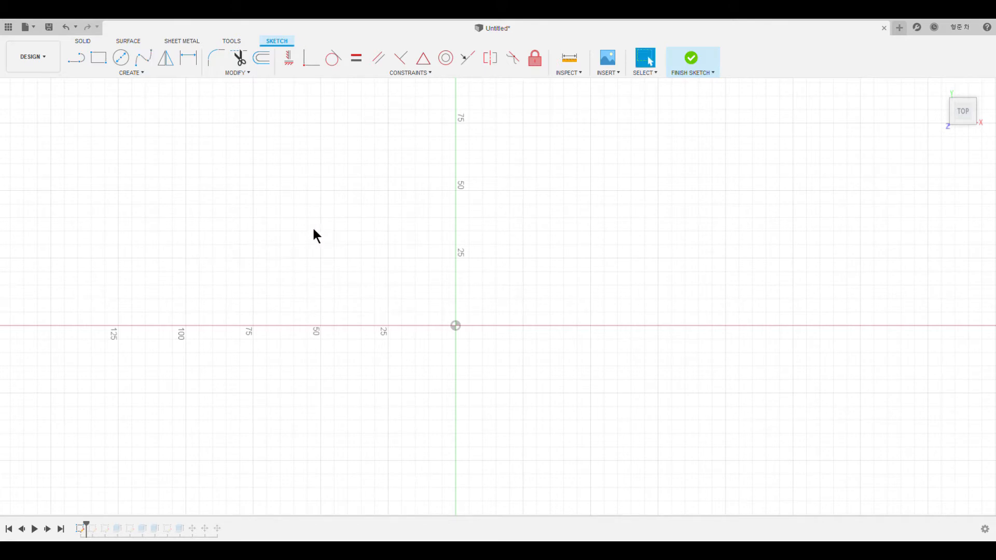
# Step: Draw a fit-point spline through (-100, 25), (-50, 35), (0, 25), (50, 15) and (100, 25)
pyautogui.click(140, 73)
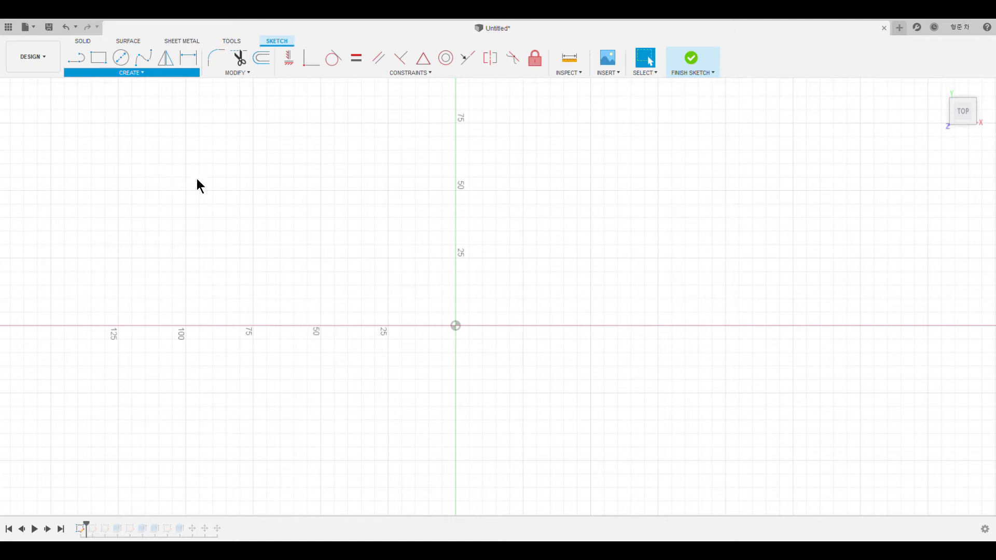
pyautogui.click(143, 57)
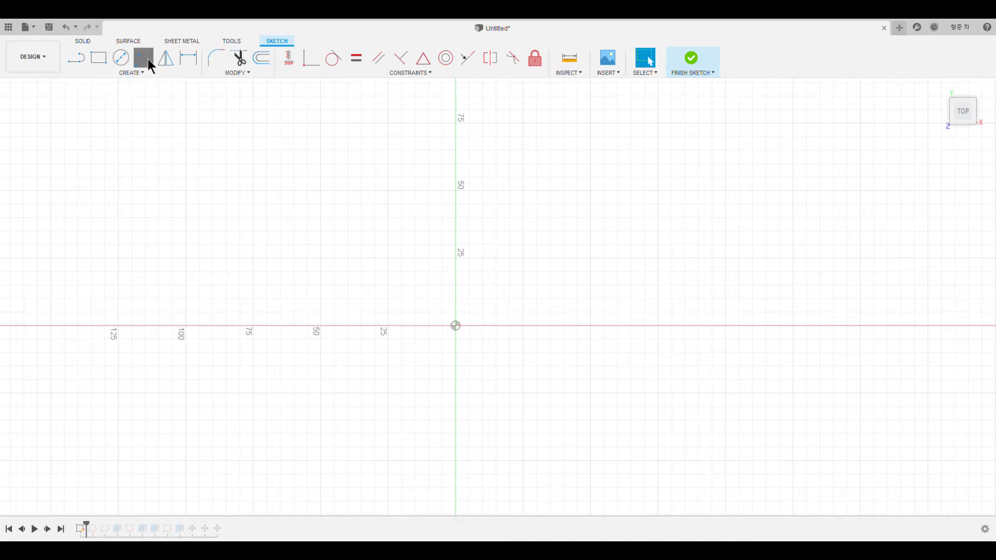
pyautogui.click(186, 258)
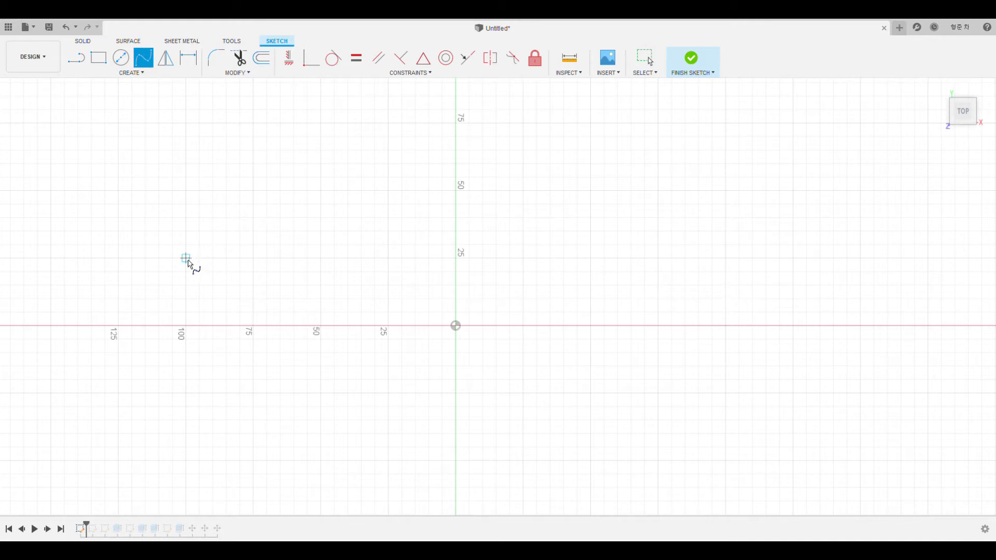
pyautogui.click(185, 258)
pyautogui.click(320, 230)
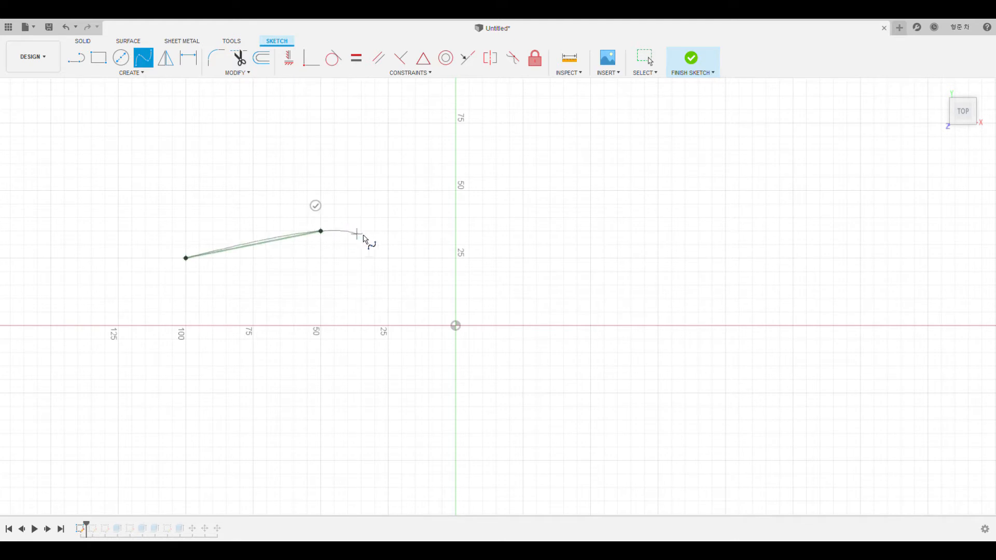
pyautogui.click(456, 259)
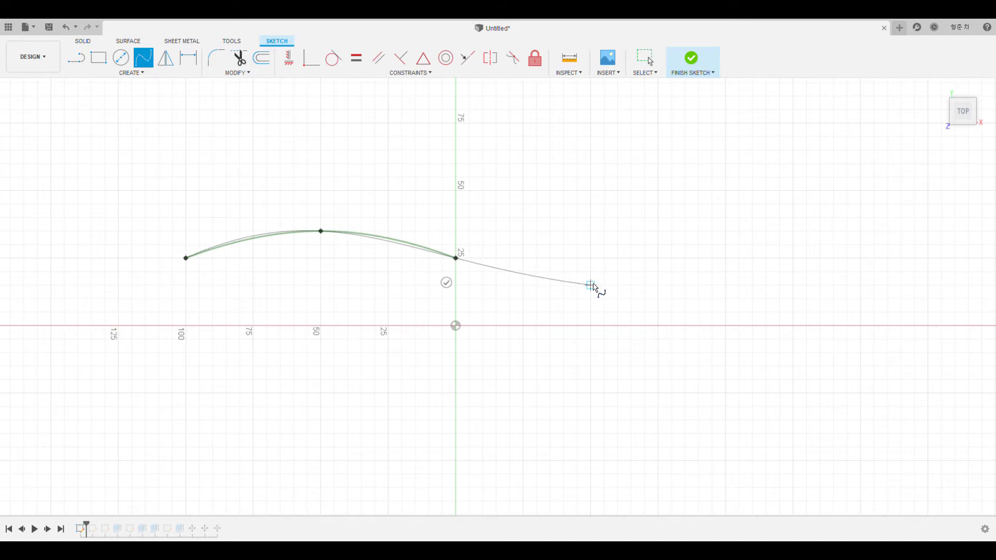
pyautogui.click(590, 285)
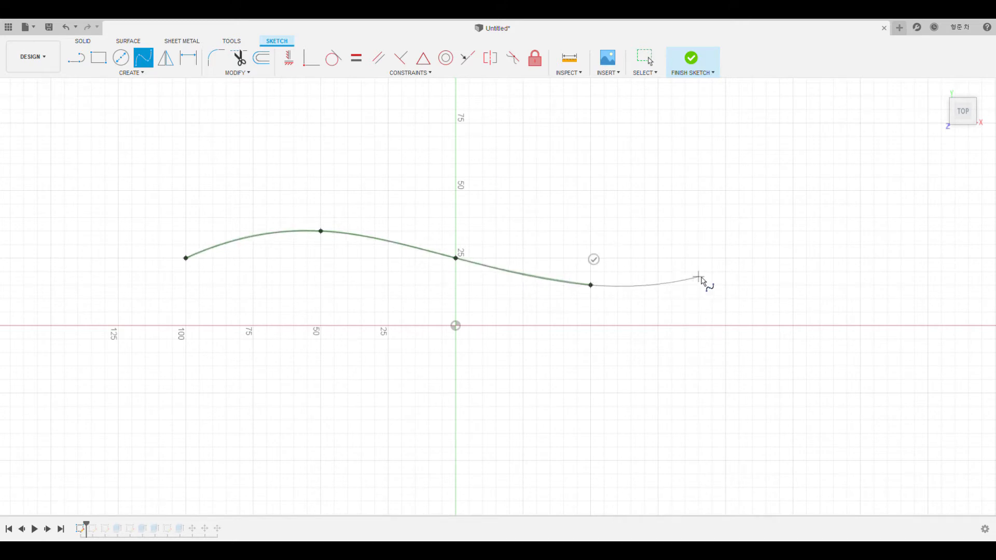
pyautogui.click(725, 258)
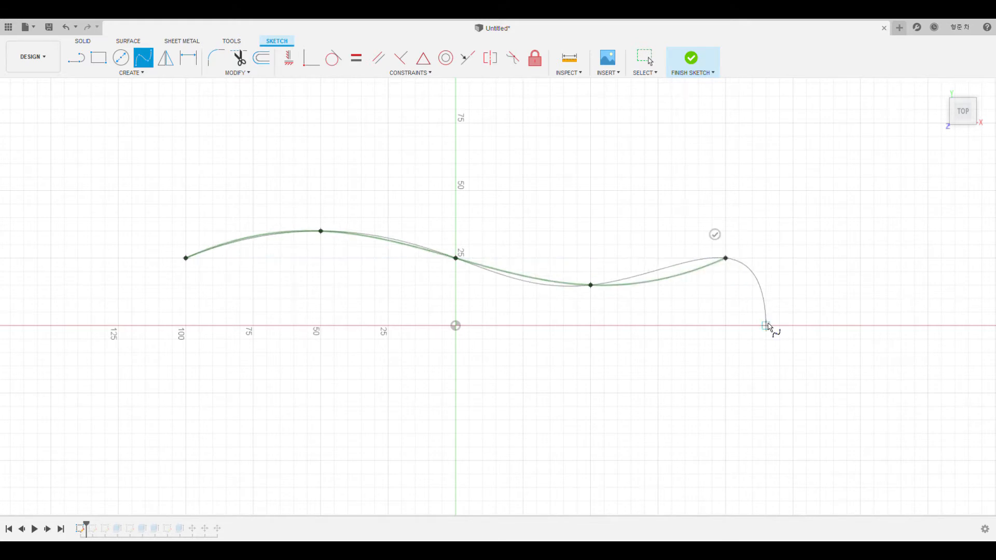
pyautogui.click(718, 239)
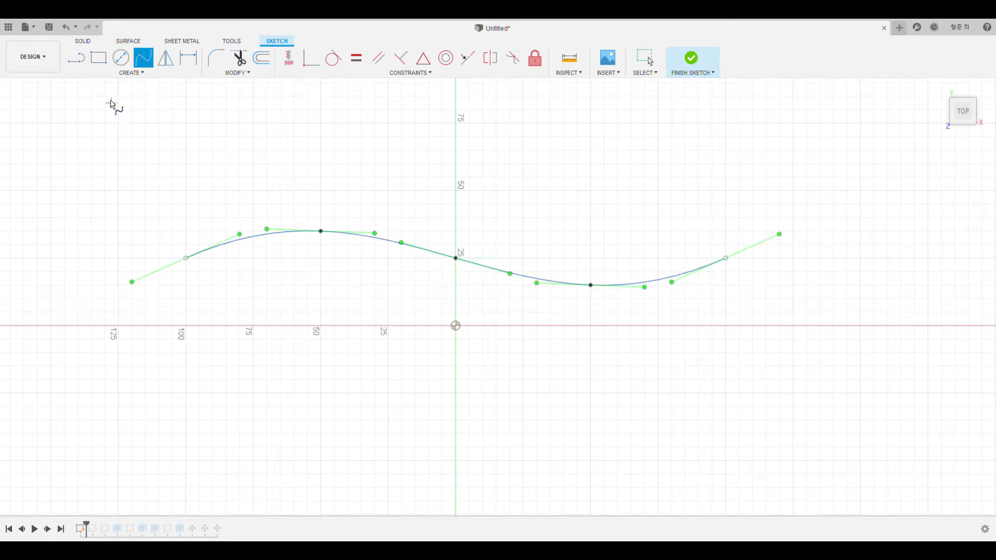
pyautogui.click(77, 60)
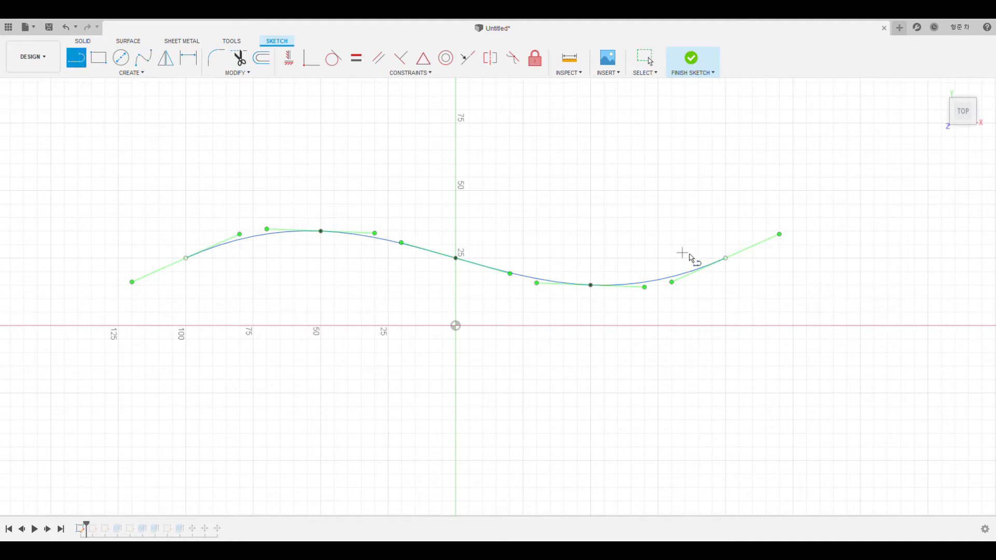
pyautogui.click(725, 259)
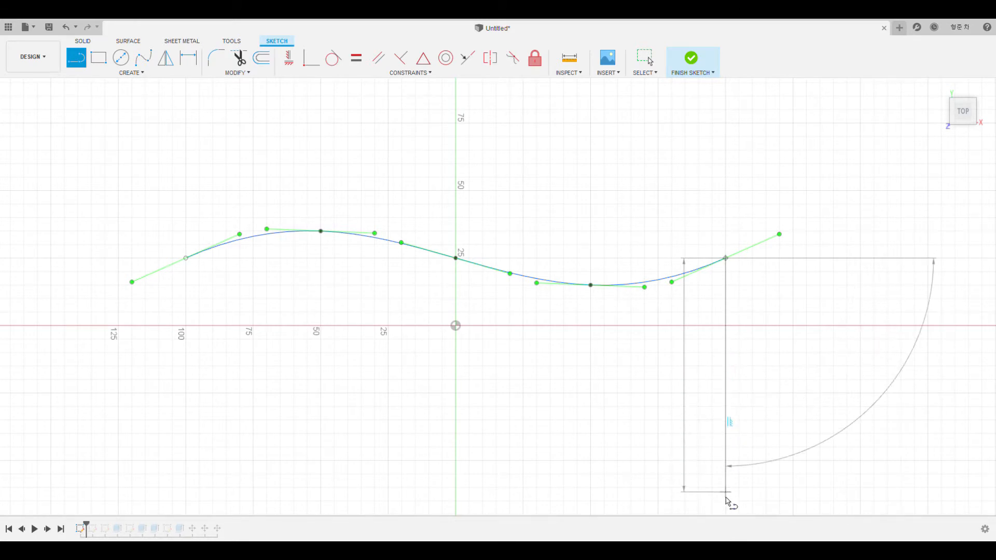
pyautogui.click(726, 514)
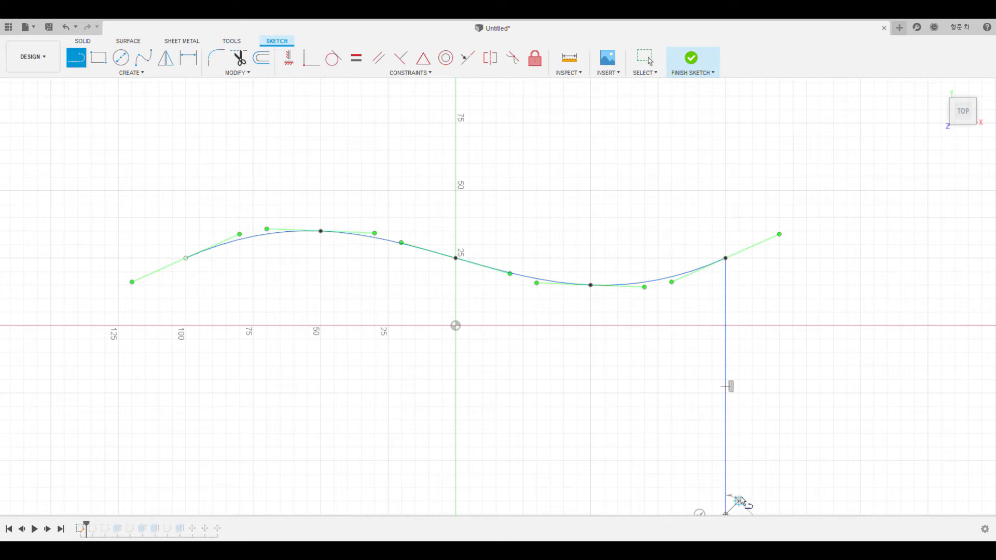
pyautogui.moveTo(728, 516); pyautogui.dragTo(731, 463, button='middle')
pyautogui.press('Escape')
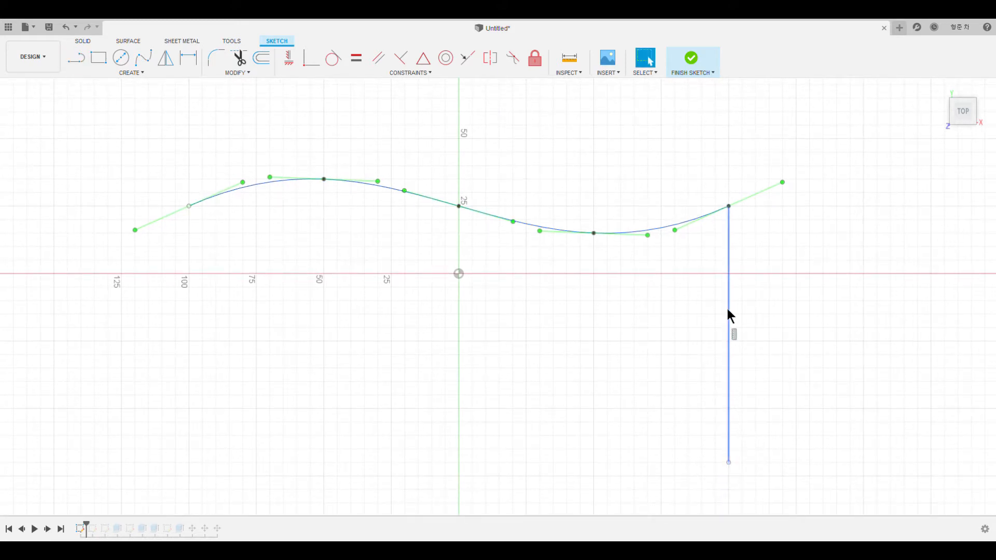
pyautogui.hotkey('ctrl', 'z')
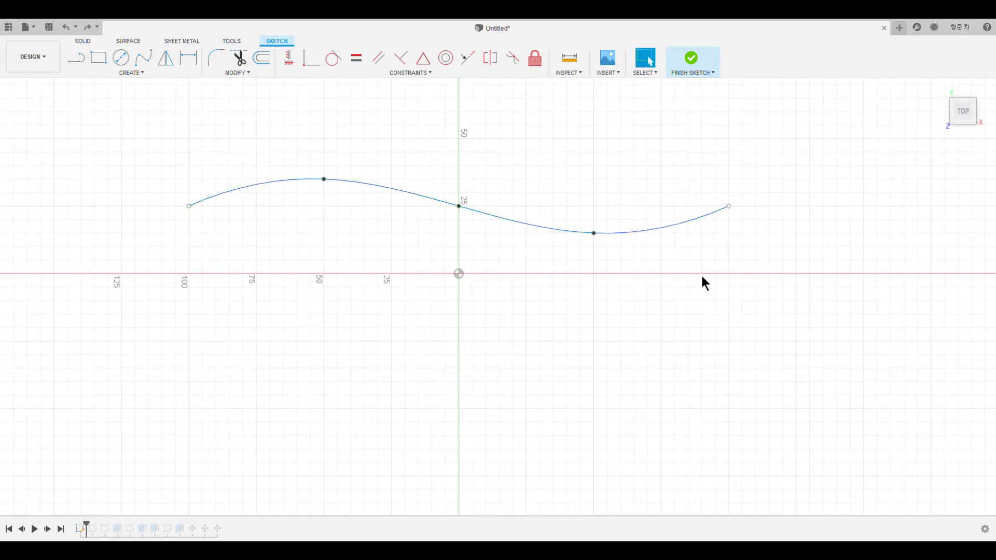
# Step: Close the spline with three perpendicular lines, 100 long at the sides and 200 along the bottom, and finish the sketch
pyautogui.click(75, 57)
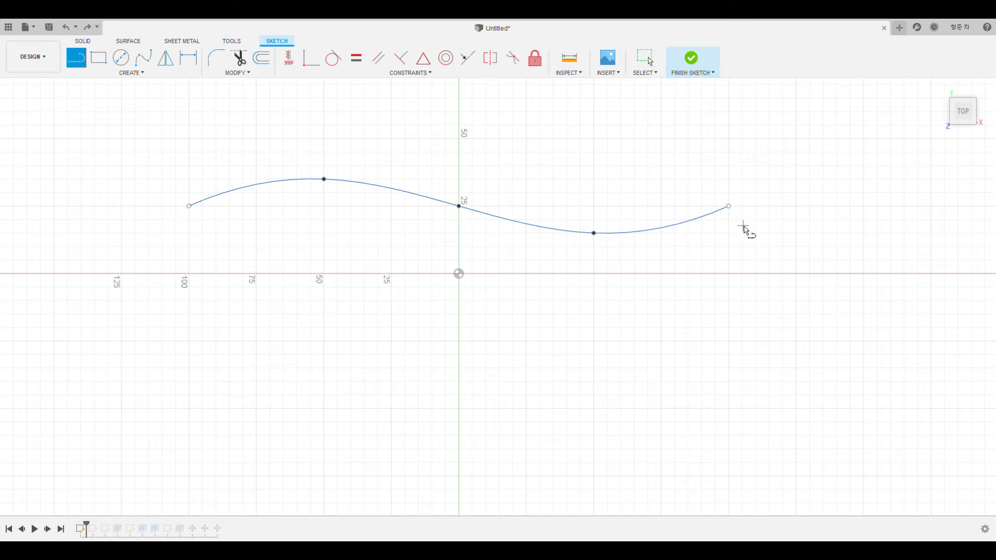
pyautogui.click(728, 207)
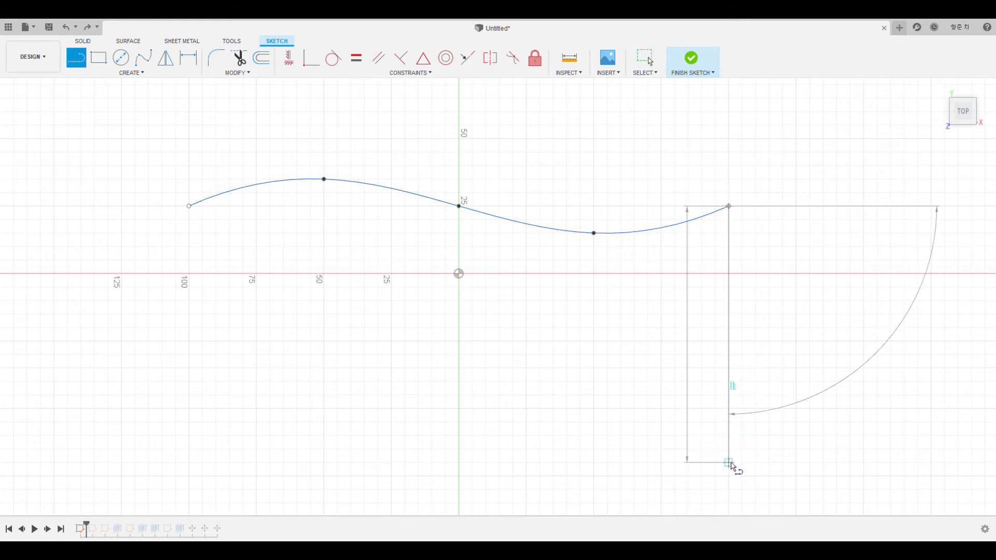
pyautogui.click(728, 476)
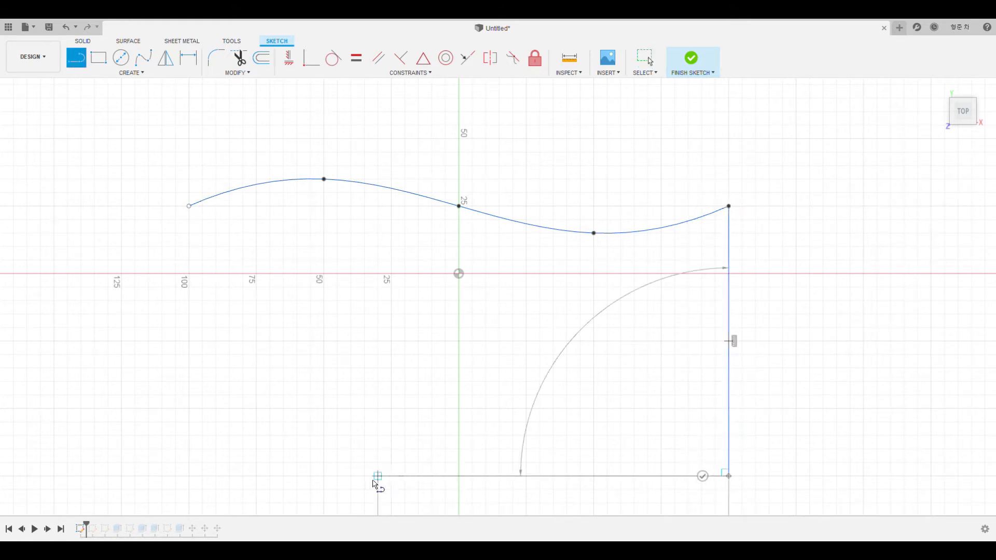
pyautogui.click(189, 476)
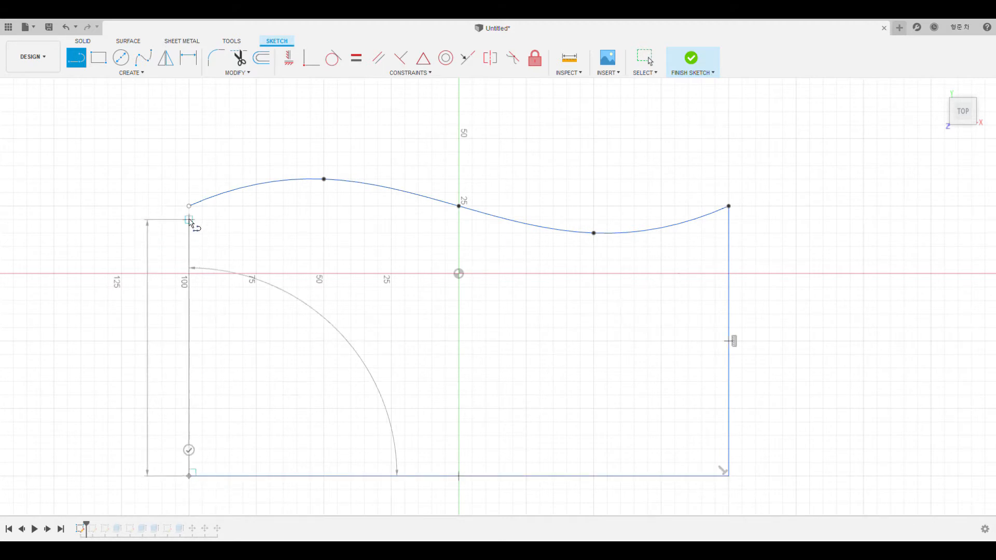
pyautogui.click(189, 206)
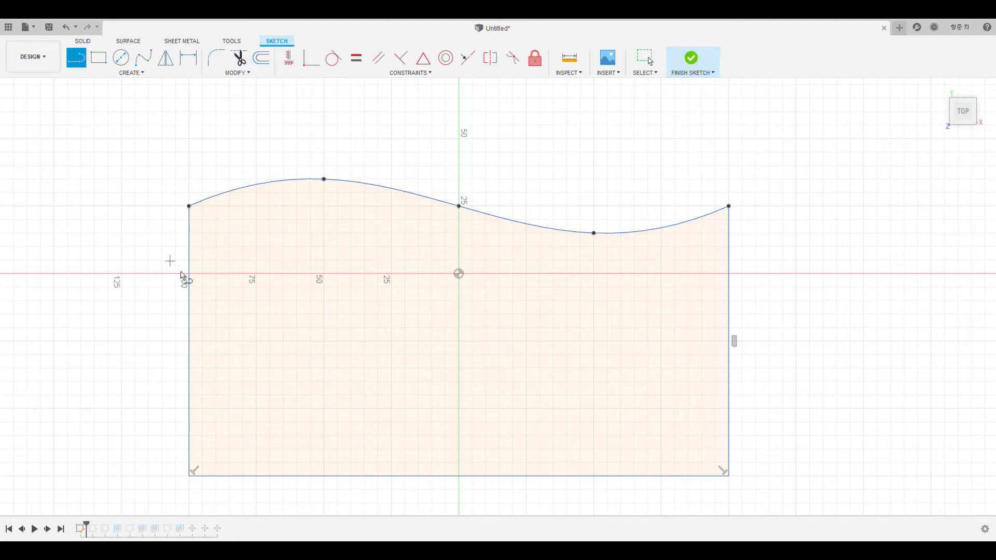
pyautogui.click(692, 64)
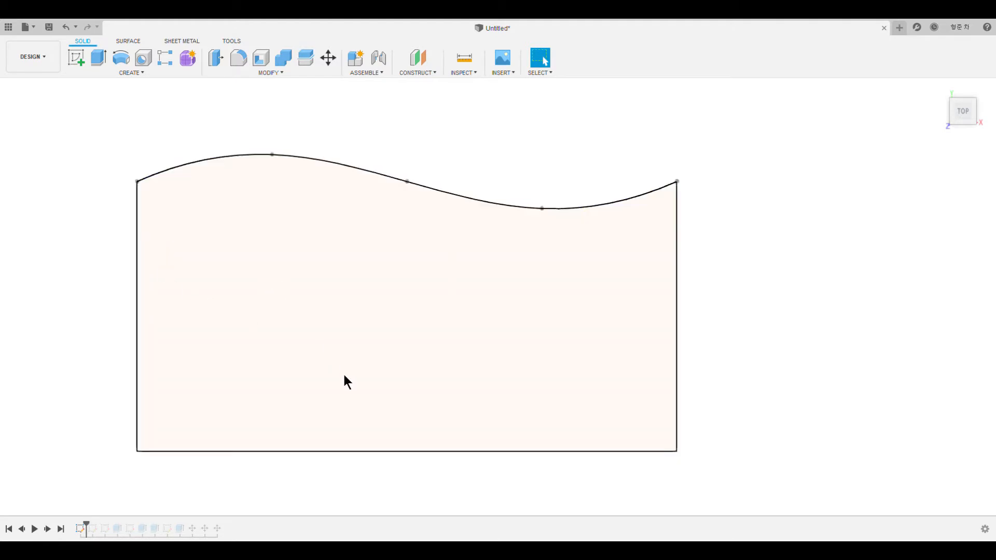
# Step: Start an extrusion of the wavy-edged profile and pull it 25 downward
pyautogui.click(435, 507)
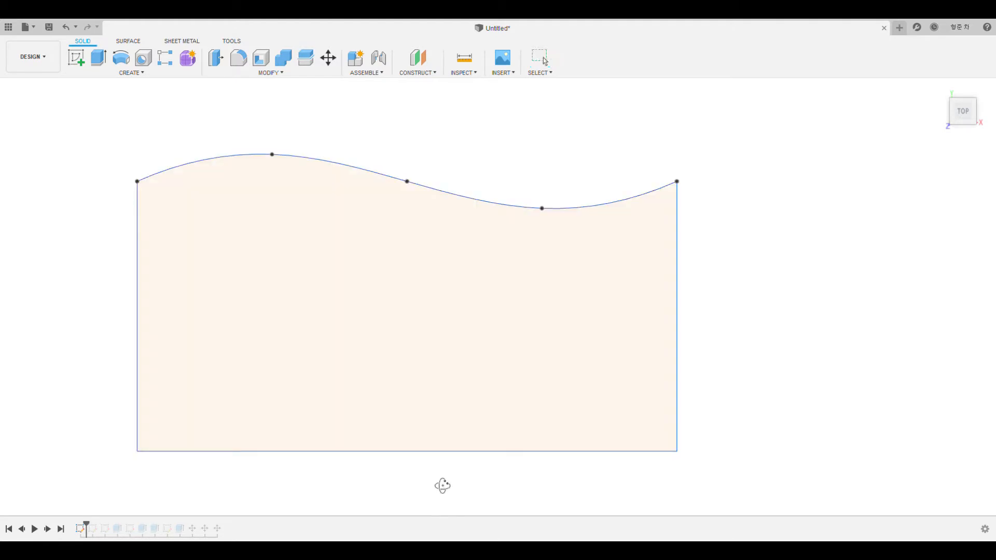
pyautogui.moveTo(443, 485); pyautogui.dragTo(443, 466)
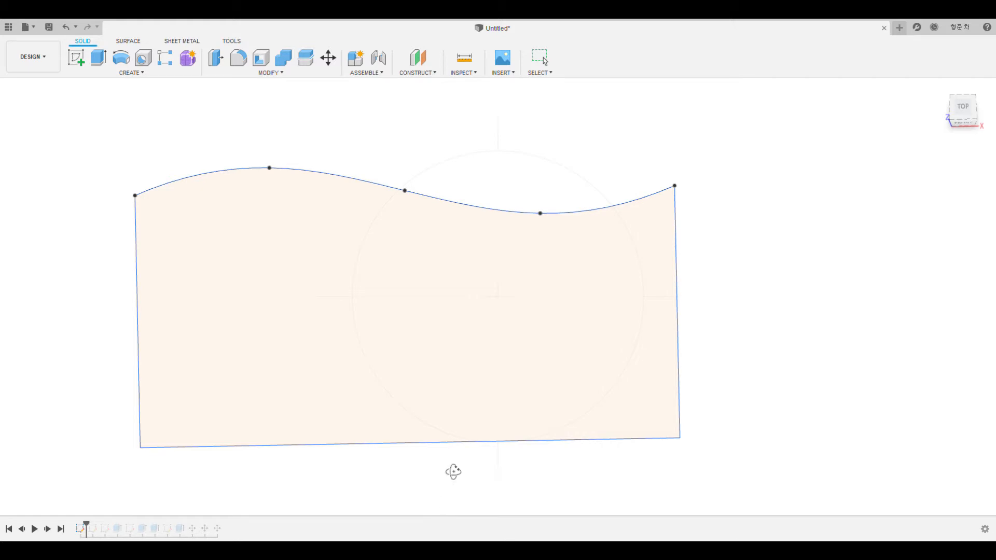
pyautogui.moveTo(453, 471); pyautogui.dragTo(446, 382)
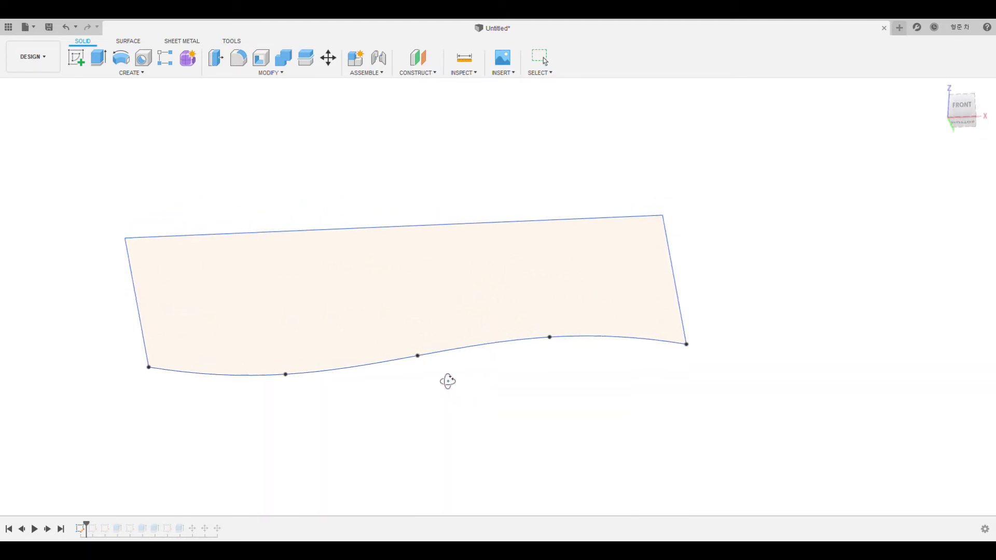
pyautogui.press('Escape')
pyautogui.click(104, 58)
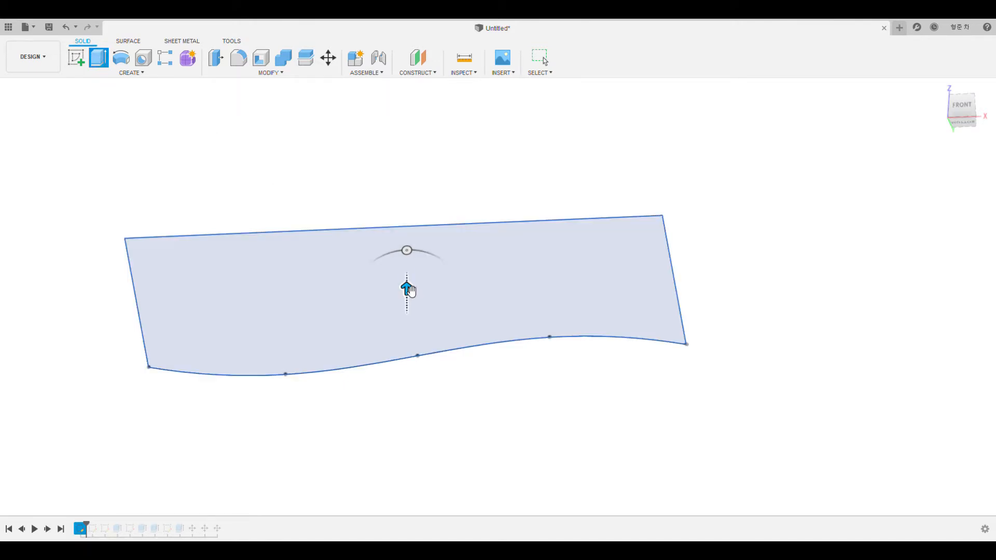
pyautogui.moveTo(410, 290)
pyautogui.mouseDown()
pyautogui.moveTo(407, 423)
pyautogui.moveTo(405, 289)
pyautogui.mouseUp()
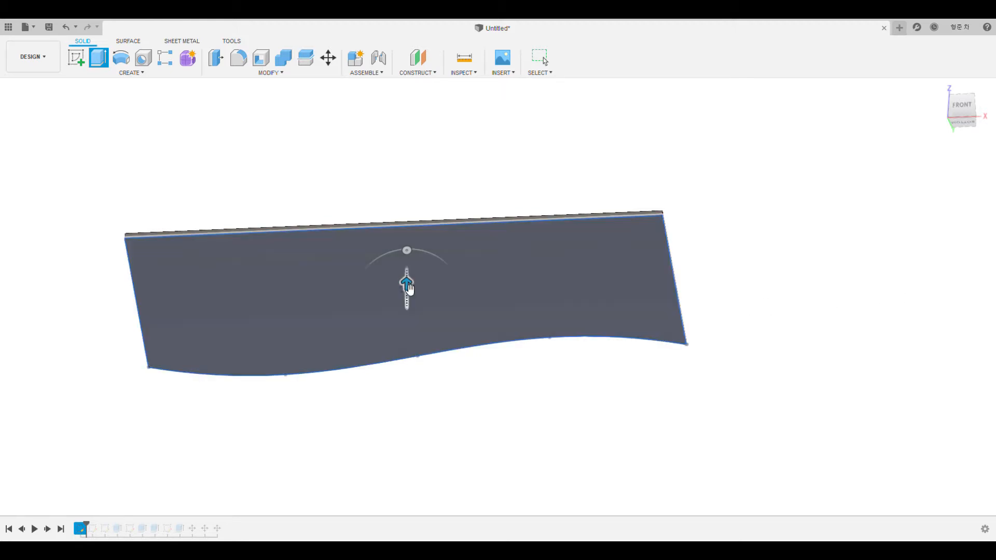
pyautogui.moveTo(408, 285); pyautogui.dragTo(407, 363)
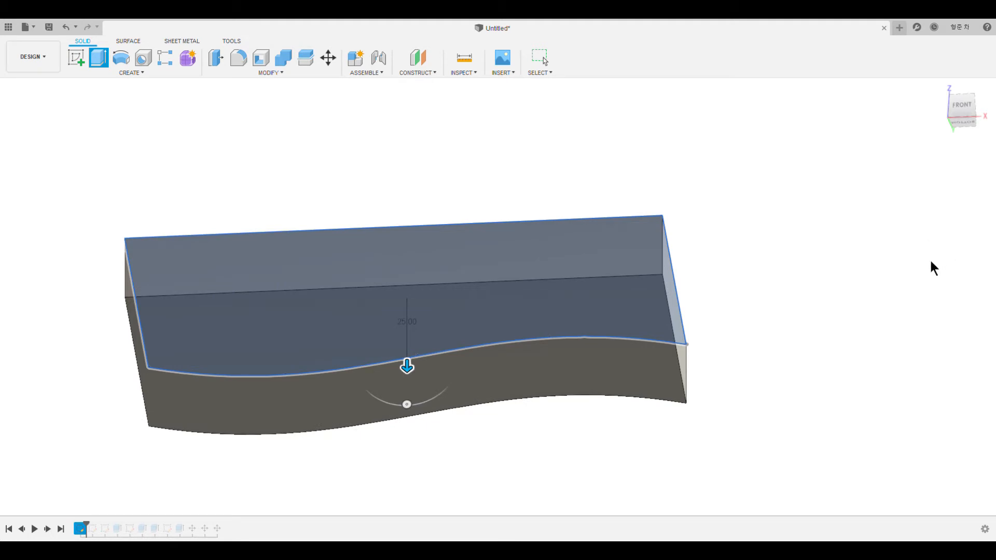
# Step: Set the extrusion's taper angle to -10 degrees and its downward distance to 2, and create the body
pyautogui.write('10')
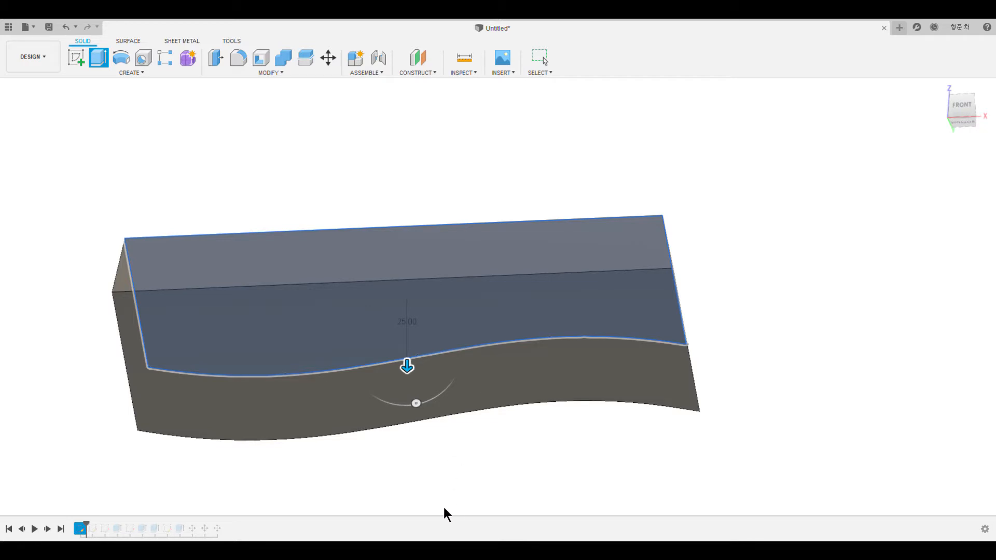
pyautogui.moveTo(635, 415)
pyautogui.keyDown('shift'); pyautogui.mouseDown(button='middle')
pyautogui.moveTo(680, 438)
pyautogui.moveTo(671, 471)
pyautogui.moveTo(678, 429)
pyautogui.moveTo(671, 433)
pyautogui.mouseUp(button='middle'); pyautogui.keyUp('shift')
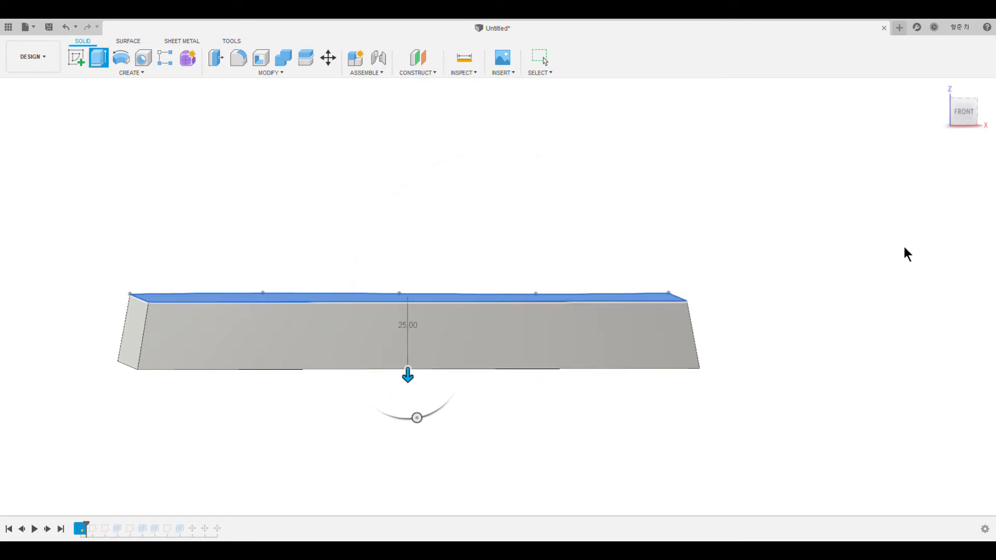
pyautogui.write('-')
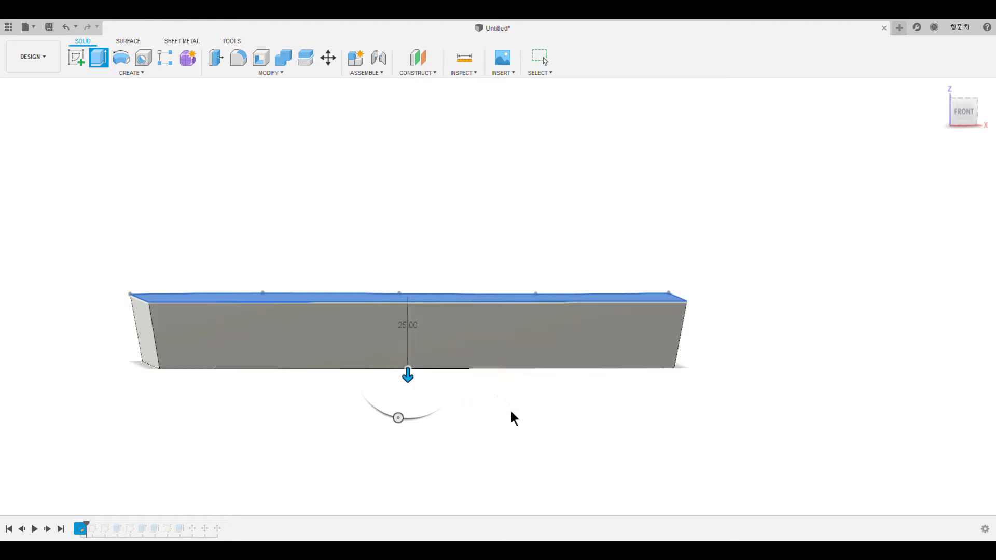
pyautogui.write('2')
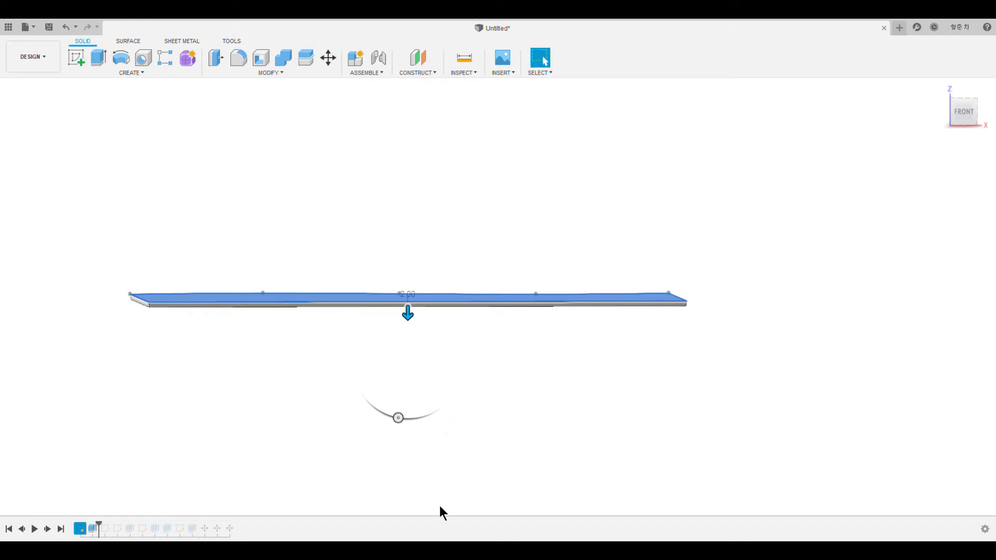
pyautogui.press('Return')
# Step: Make the profile sketch visible again and hide the extruded body
pyautogui.moveTo(451, 498)
pyautogui.keyDown('shift'); pyautogui.mouseDown(button='middle')
pyautogui.moveTo(474, 438)
pyautogui.moveTo(456, 405)
pyautogui.moveTo(482, 387)
pyautogui.moveTo(472, 471)
pyautogui.mouseUp(button='middle'); pyautogui.keyUp('shift')
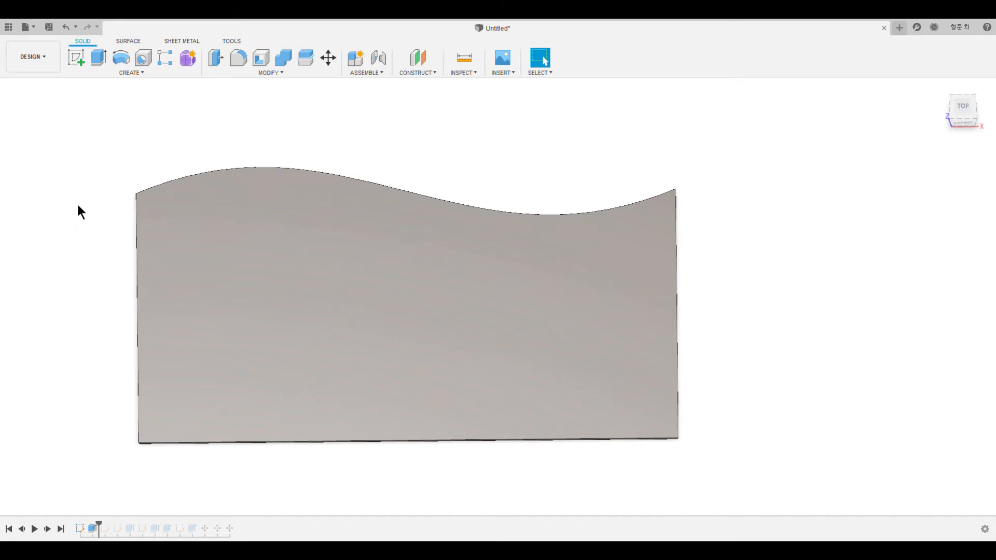
pyautogui.click(78, 189)
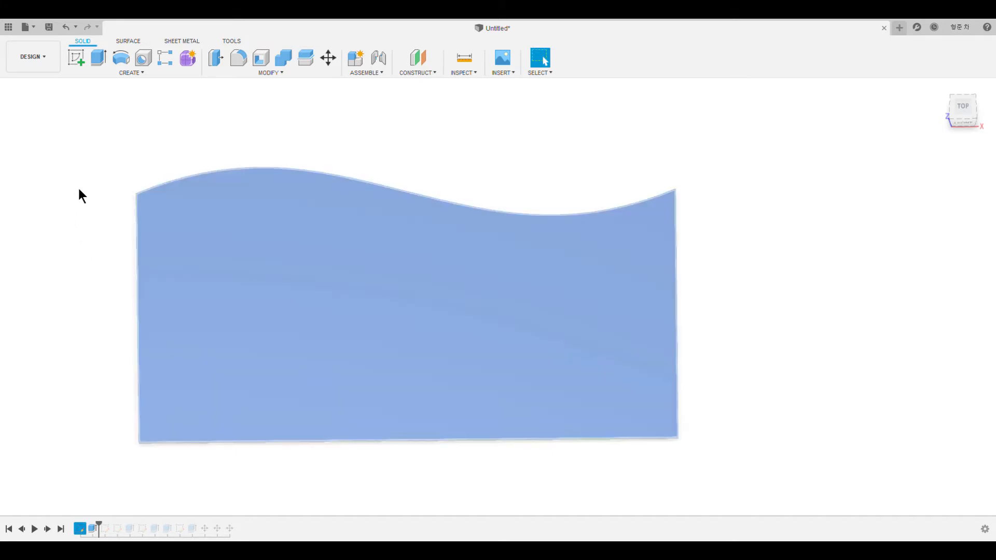
pyautogui.click(103, 271)
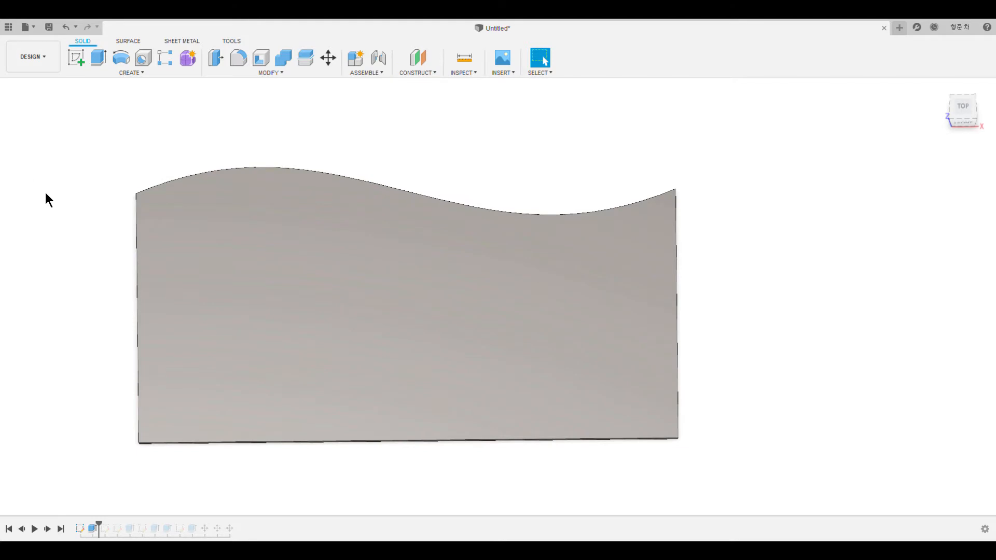
pyautogui.click(46, 191)
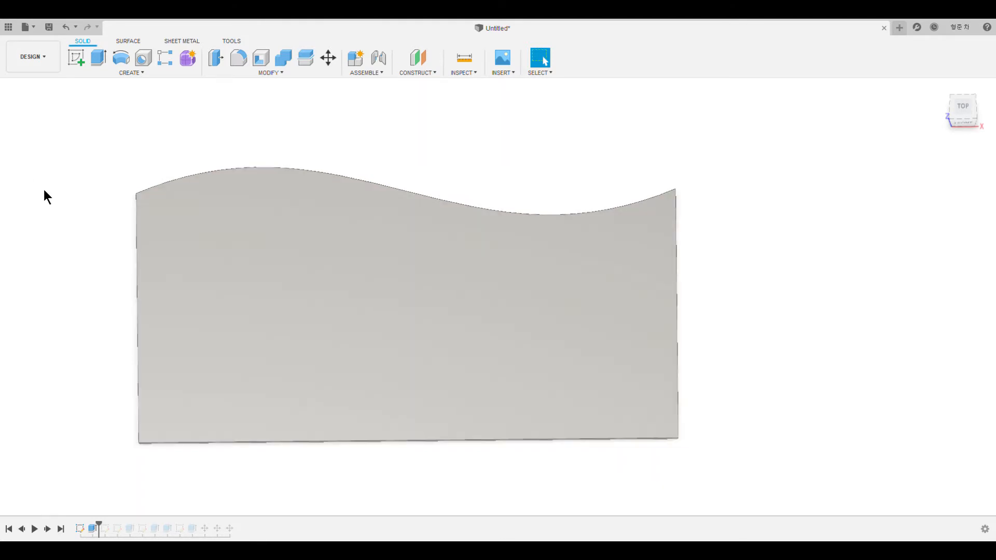
pyautogui.click(44, 189)
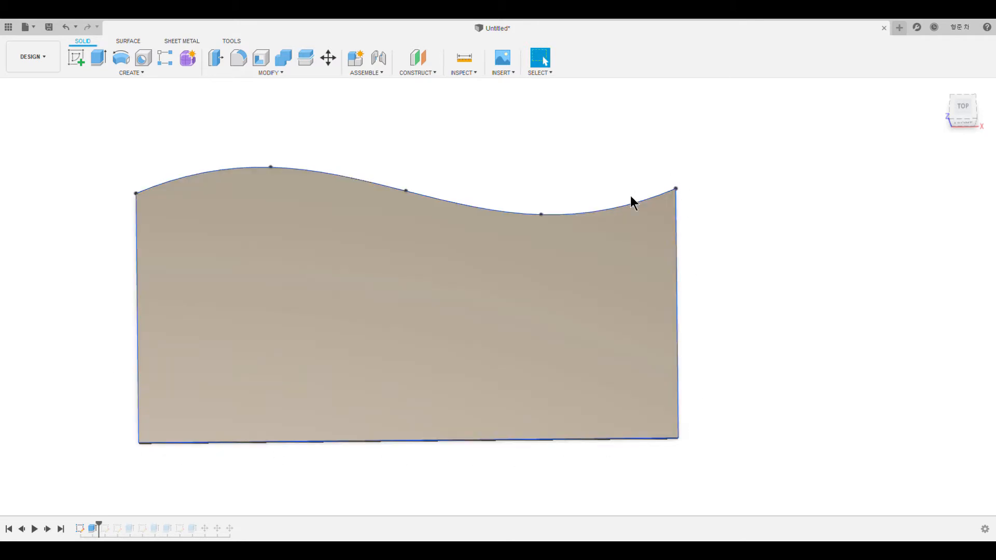
pyautogui.click(43, 161)
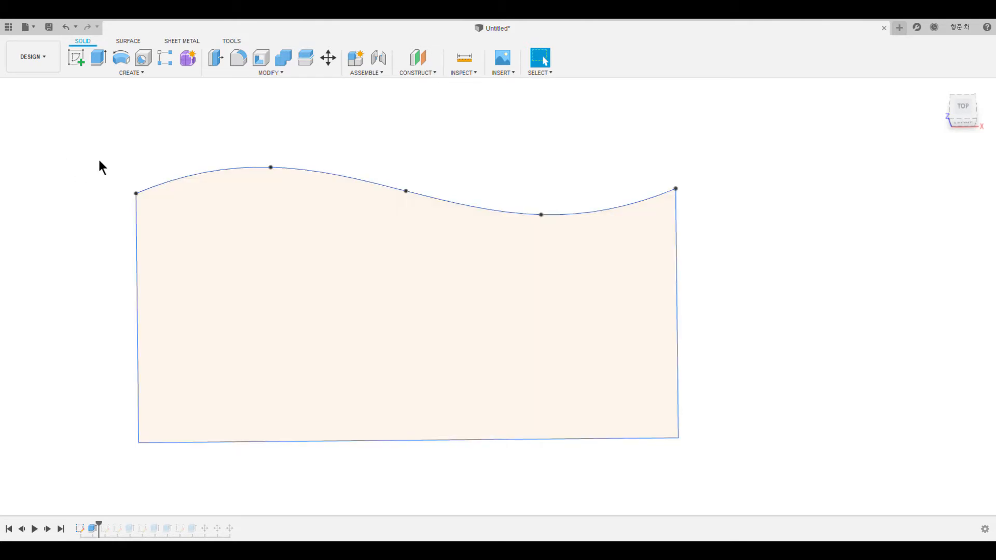
# Step: Open the wavy-edged profile sketch for editing, leaving the extruded body hidden
pyautogui.click(48, 165)
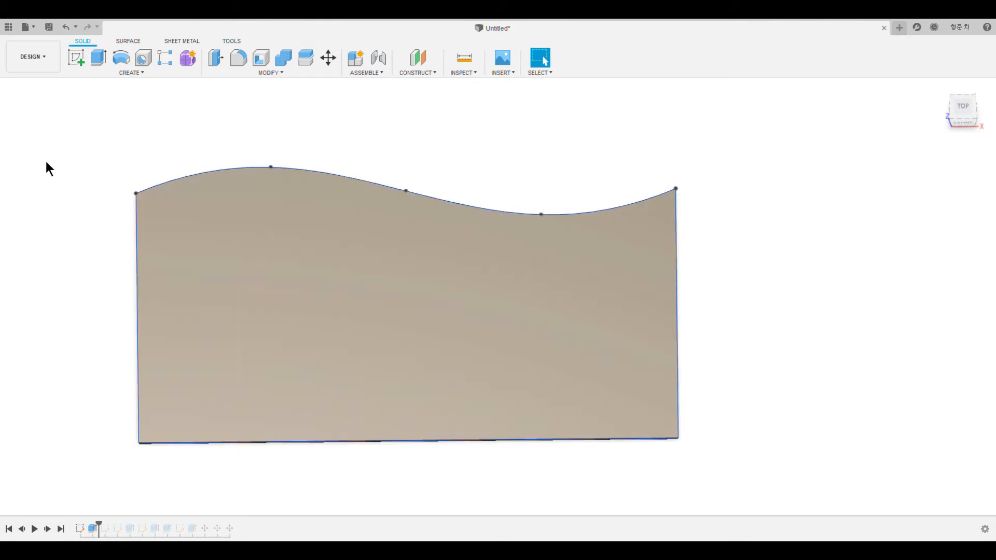
pyautogui.click(46, 161)
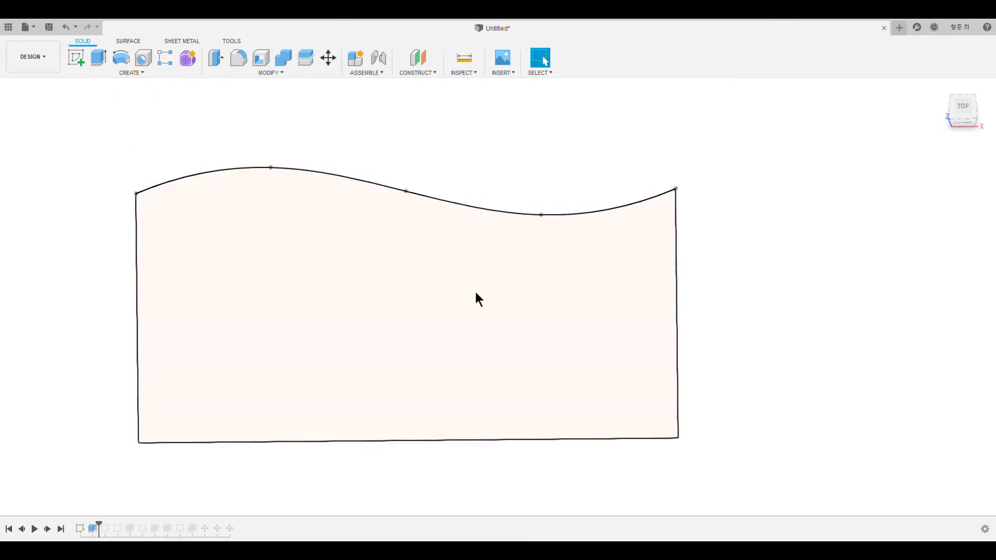
pyautogui.click(78, 185)
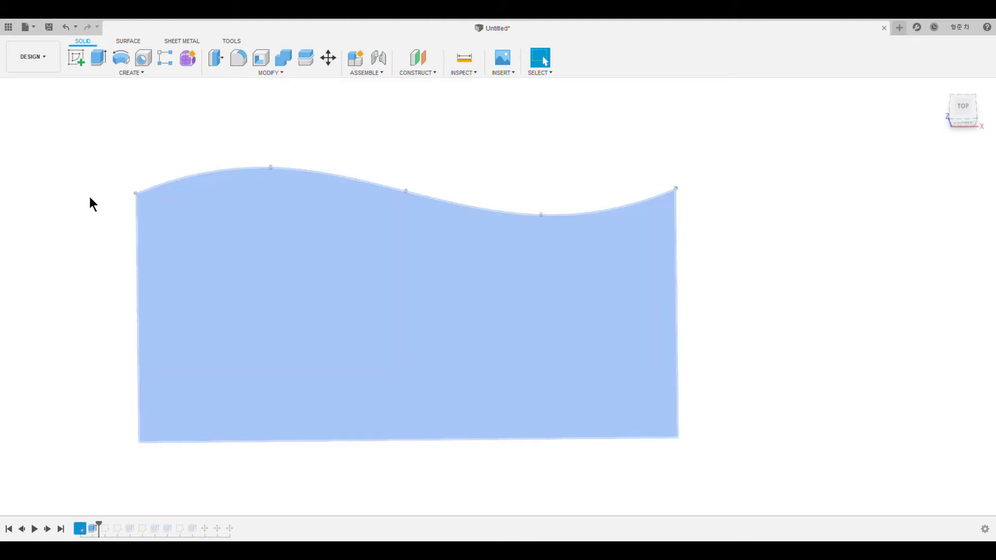
pyautogui.click(107, 221)
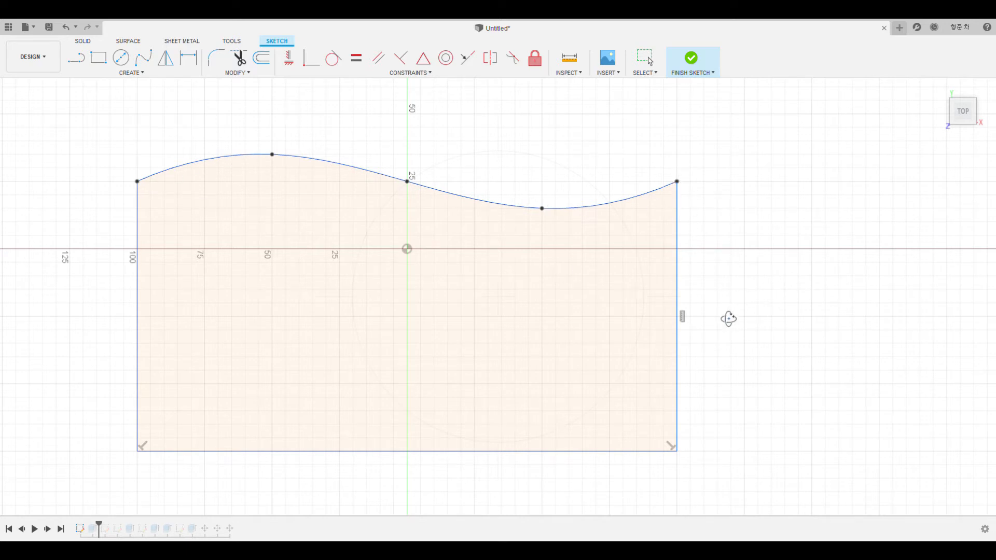
# Step: Draw a circle of diameter 30 inside the plate profile and move its center onto the green axis, between the origin and the straight edge
pyautogui.moveTo(734, 326)
pyautogui.mouseDown()
pyautogui.moveTo(740, 300)
pyautogui.moveTo(778, 270)
pyautogui.moveTo(805, 275)
pyautogui.moveTo(749, 403)
pyautogui.moveTo(816, 413)
pyautogui.moveTo(803, 424)
pyautogui.moveTo(823, 442)
pyautogui.moveTo(747, 452)
pyautogui.mouseUp()
pyautogui.moveTo(747, 453); pyautogui.dragTo(679, 465, button='middle')
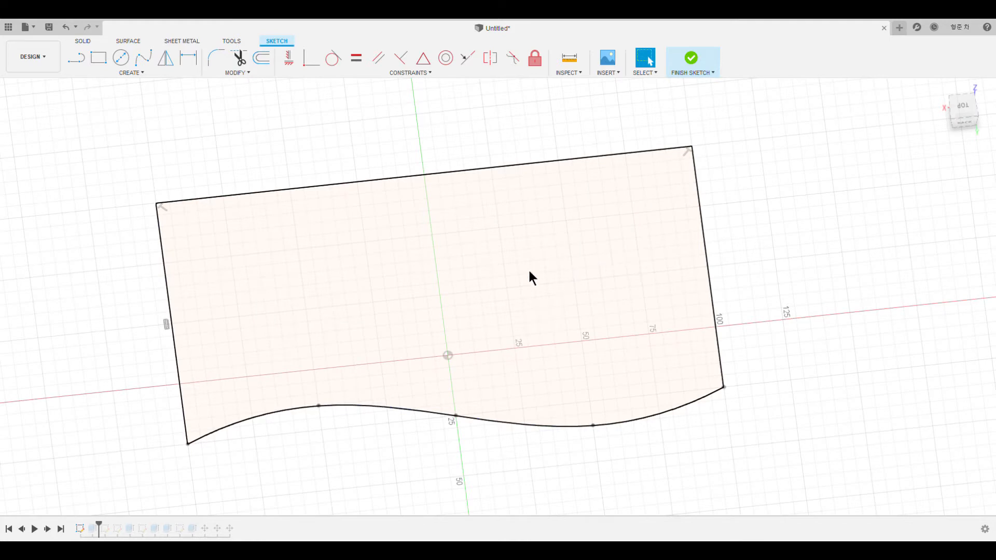
pyautogui.click(118, 59)
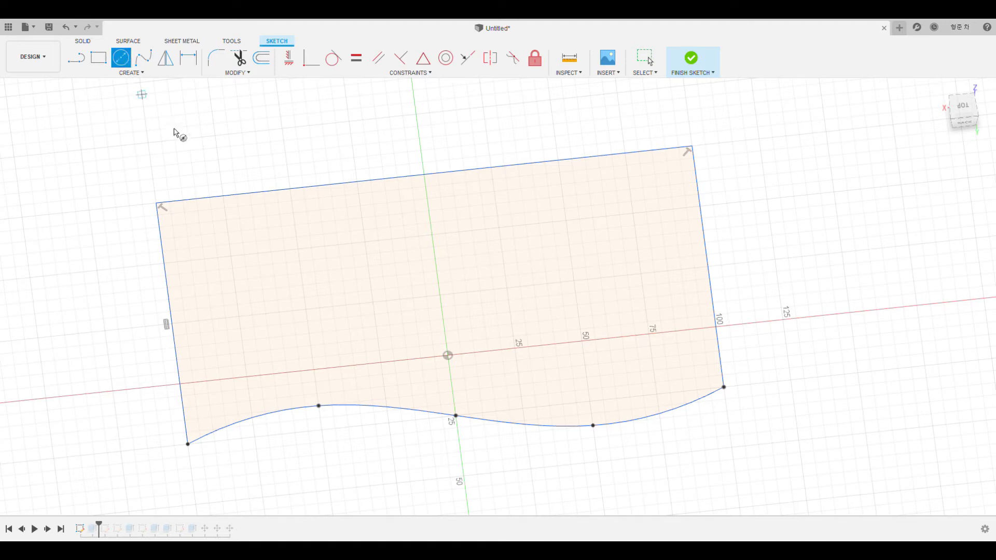
pyautogui.click(507, 288)
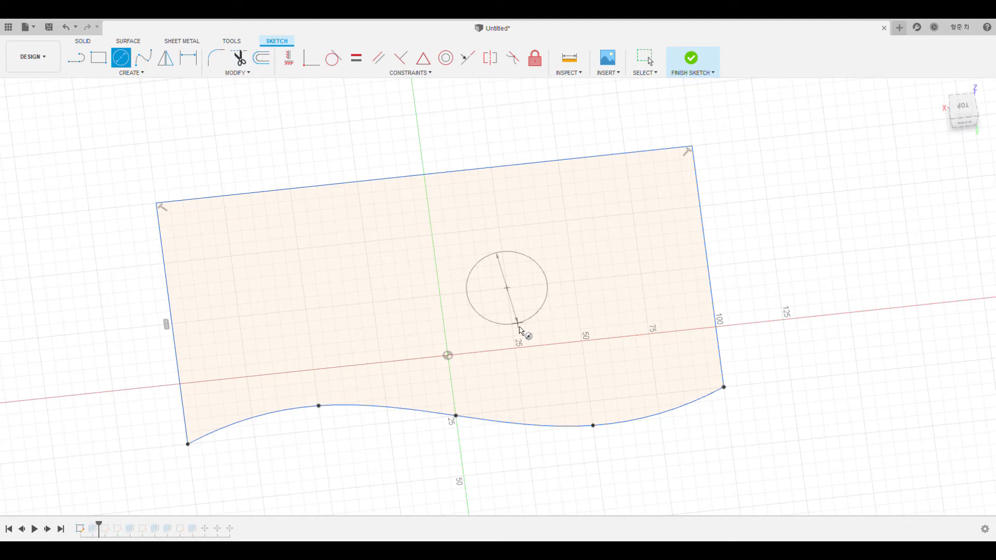
pyautogui.click(518, 324)
pyautogui.press('Escape')
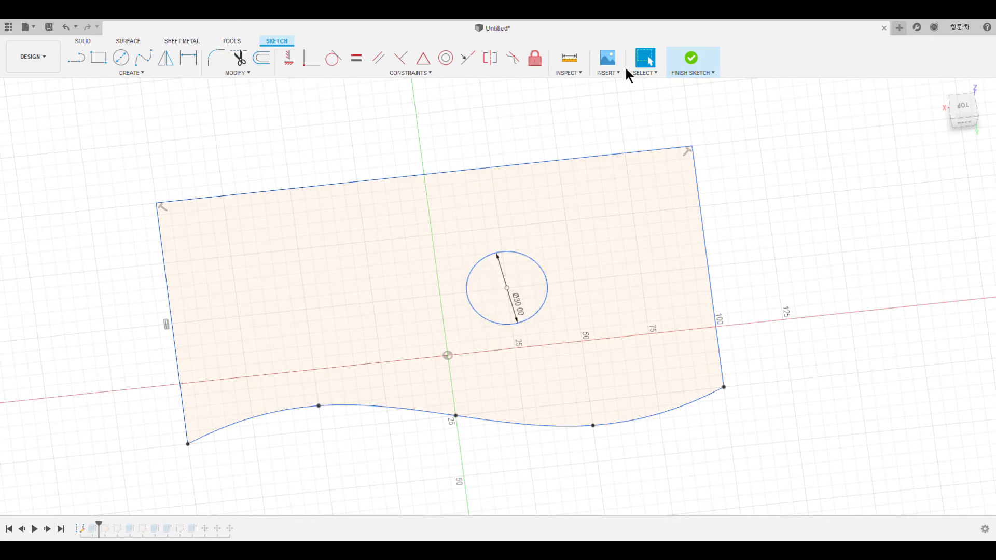
pyautogui.moveTo(507, 288); pyautogui.dragTo(435, 259)
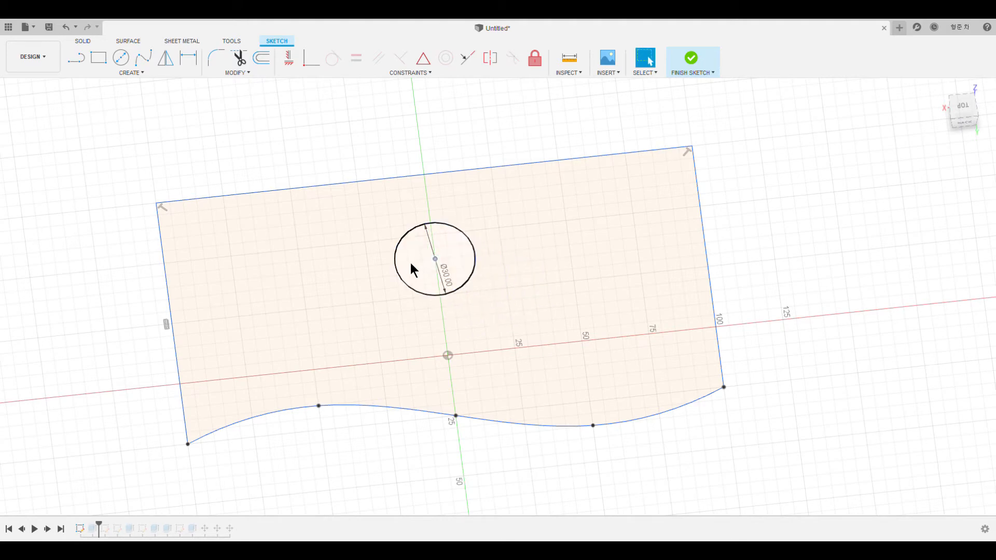
# Step: Draw two more circles of diameter 30, one beside the first and one close to the origin
pyautogui.click(122, 58)
pyautogui.click(542, 248)
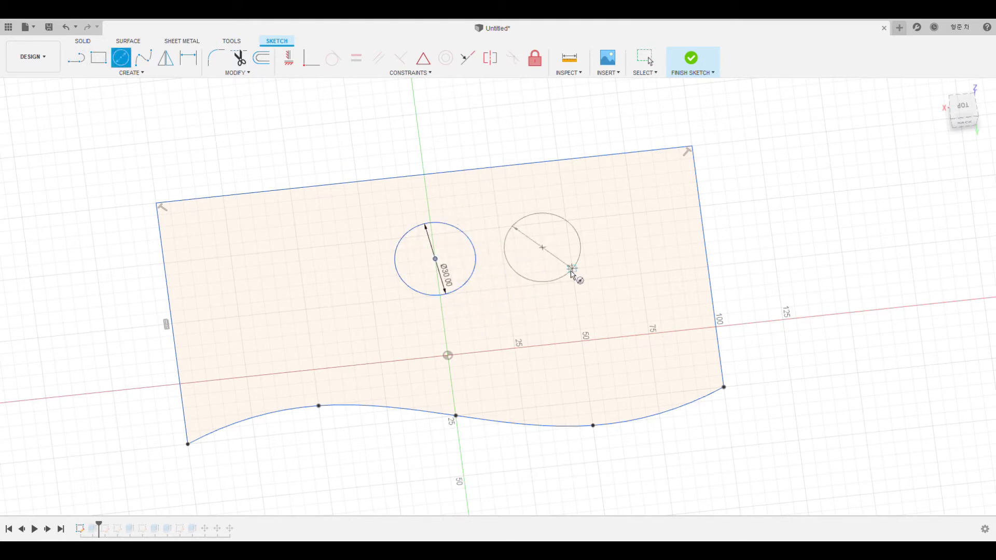
pyautogui.write('30')
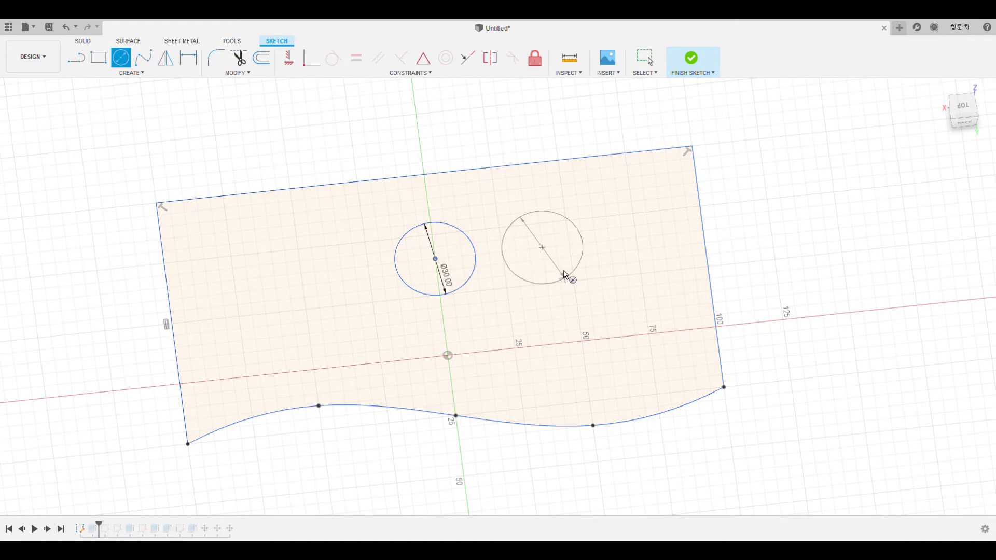
pyautogui.press('Return')
pyautogui.click(115, 56)
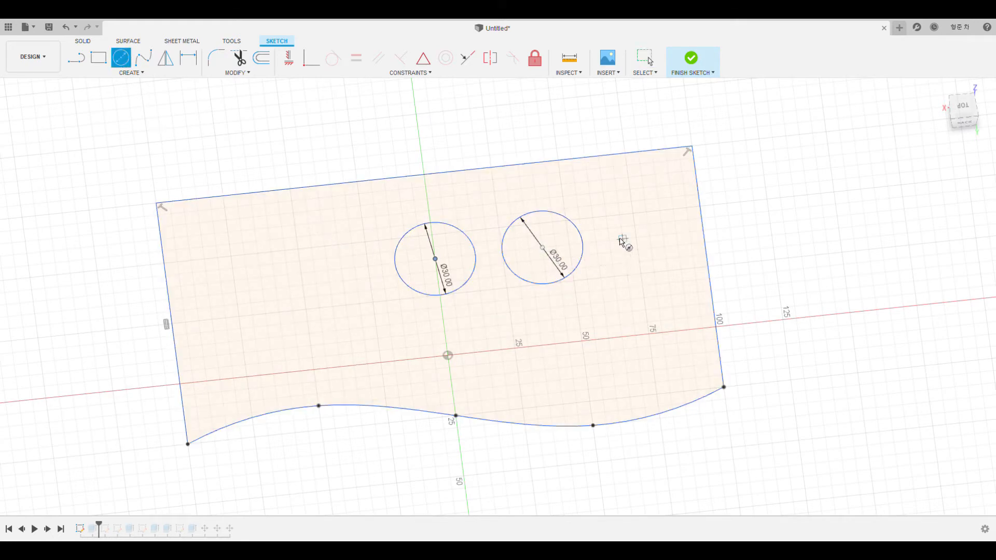
pyautogui.click(417, 334)
pyautogui.write('30')
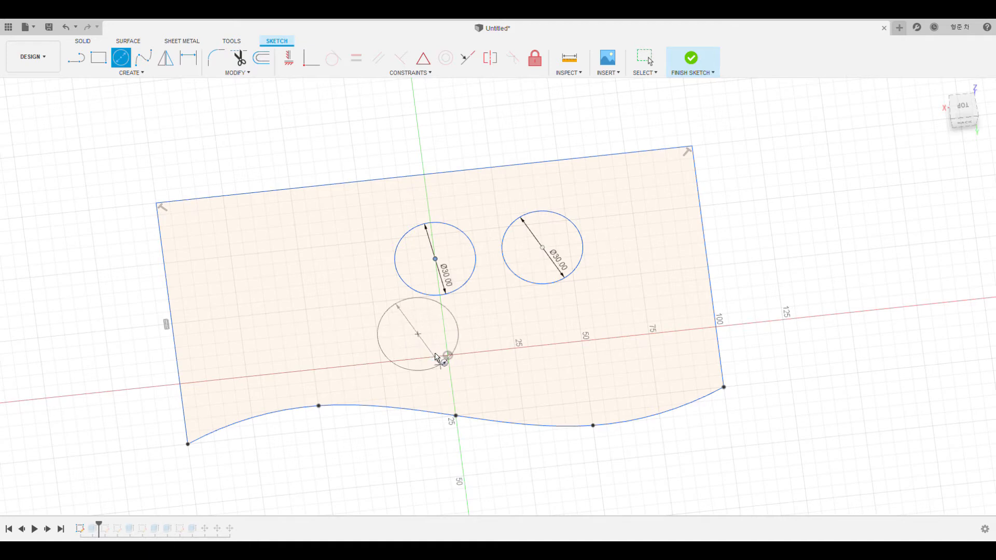
pyautogui.press('Return')
# Step: Arrange the three circles: one next to the origin, one slightly off the green axis, and one closer to the plate's long straight edge
pyautogui.moveTo(417, 333); pyautogui.dragTo(438, 360)
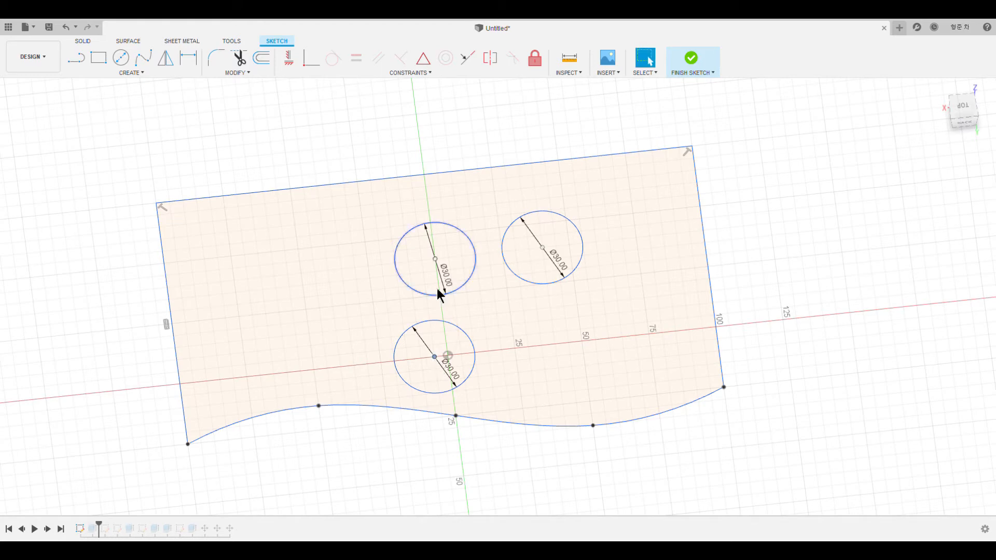
pyautogui.moveTo(435, 258); pyautogui.dragTo(426, 273)
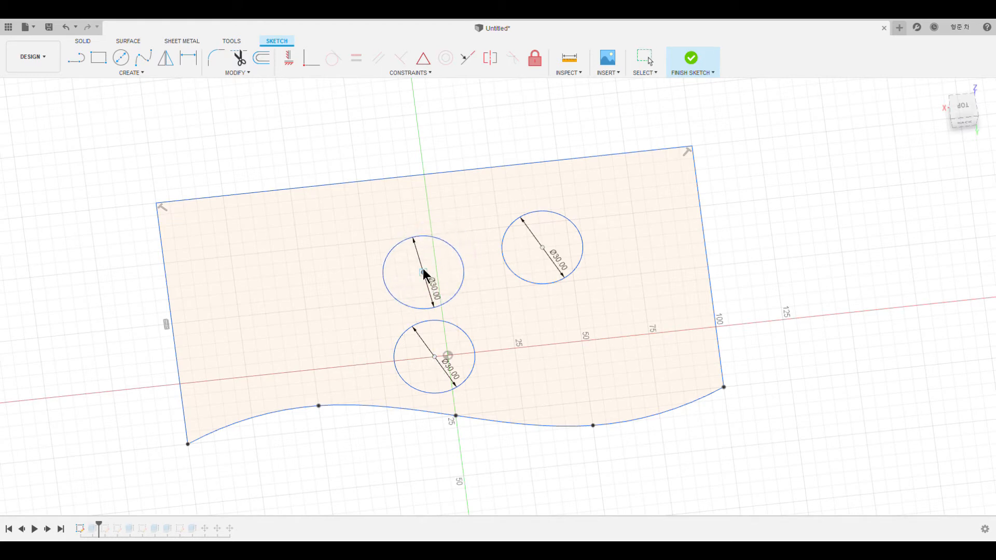
pyautogui.moveTo(541, 247); pyautogui.dragTo(520, 252)
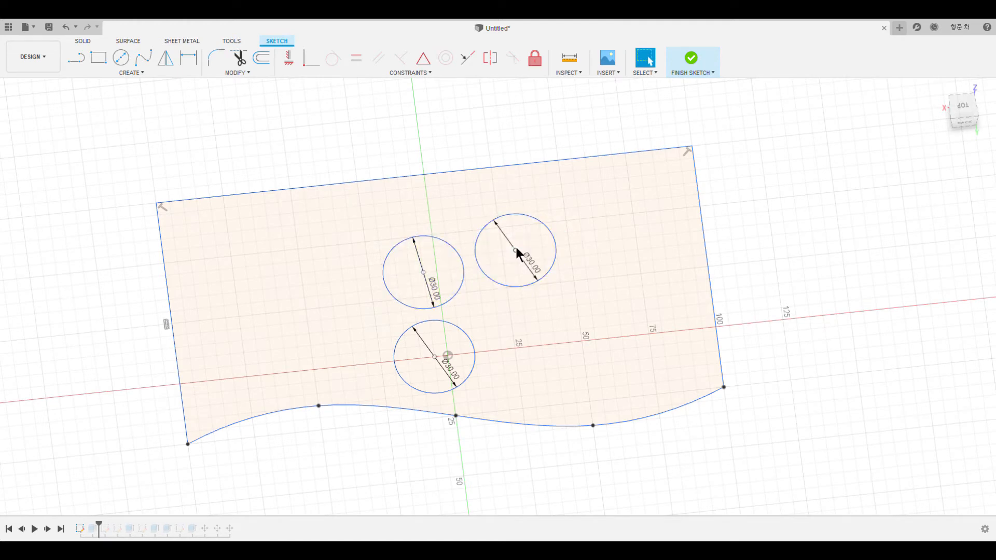
pyautogui.moveTo(515, 250); pyautogui.dragTo(514, 239)
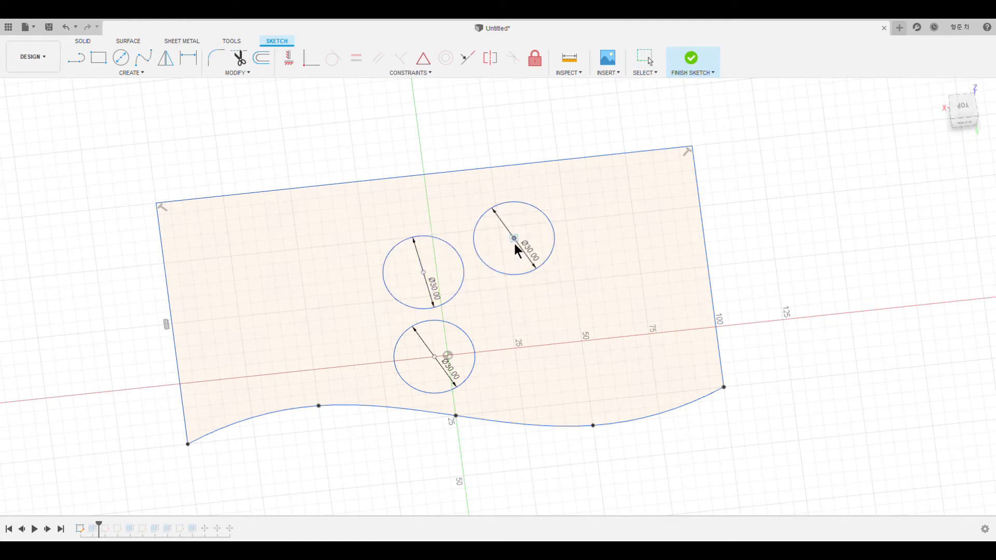
pyautogui.press('Escape')
# Step: Add a fourth circle of diameter 30 on the positive red-axis side and move it clear of its neighbor
pyautogui.click(121, 58)
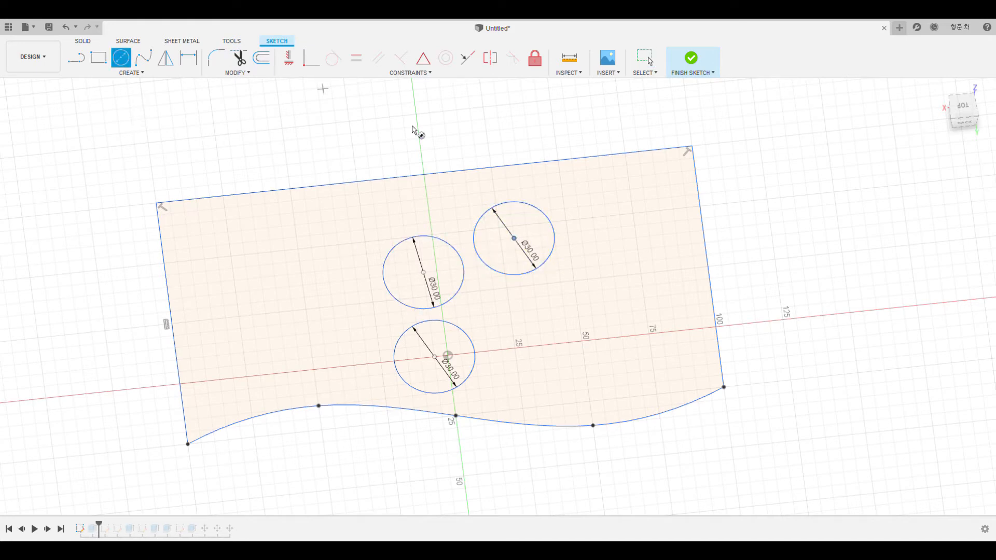
pyautogui.click(585, 267)
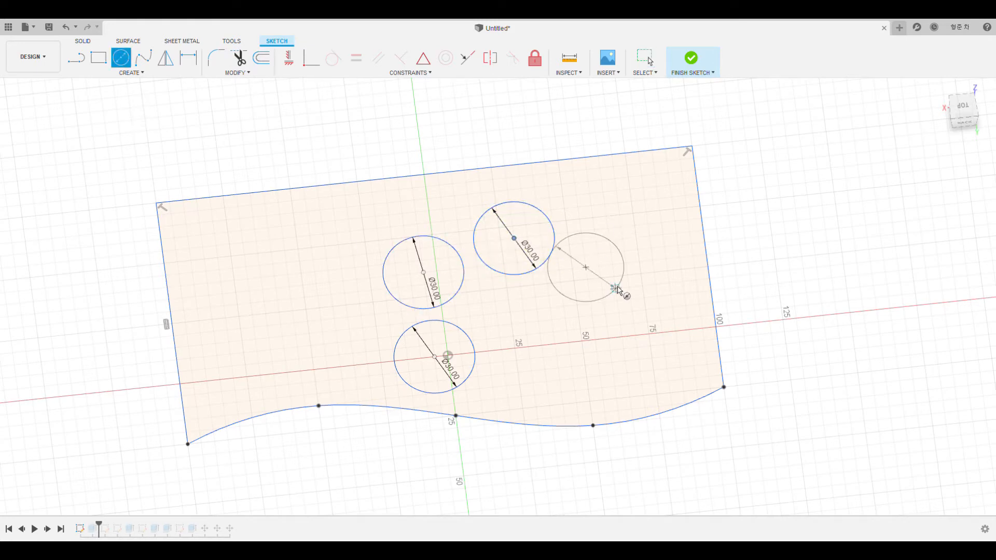
pyautogui.write('30')
pyautogui.press('Return')
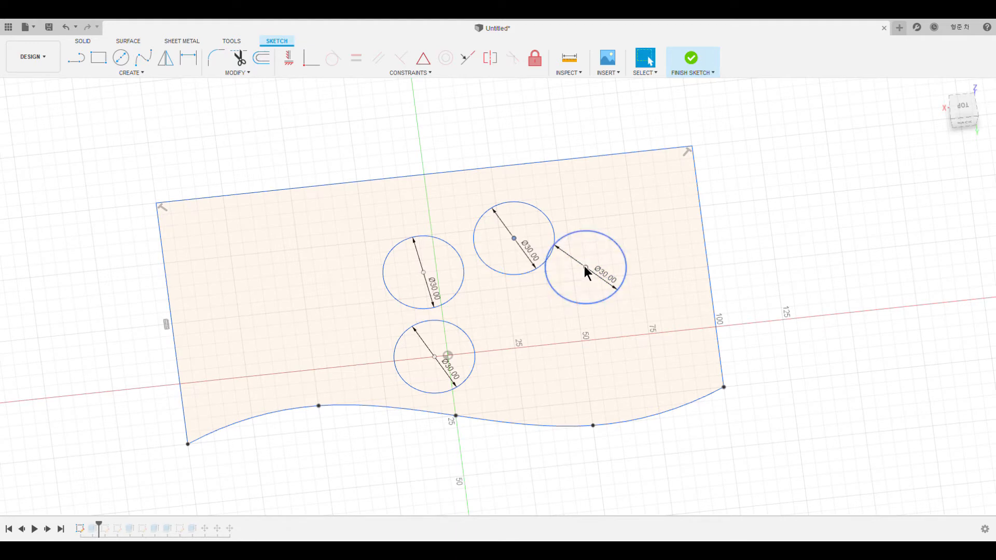
pyautogui.moveTo(586, 268); pyautogui.dragTo(600, 267)
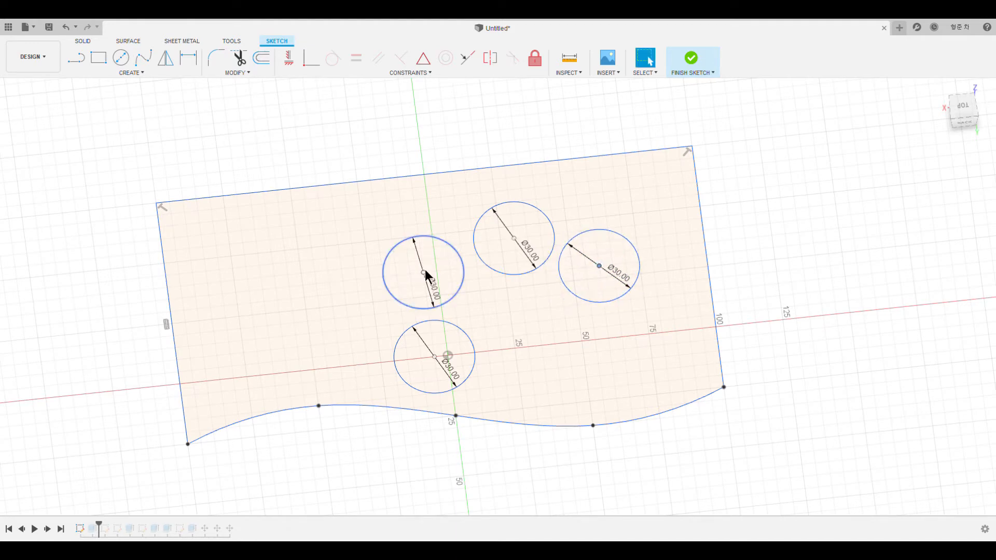
# Step: Move the circle near the green axis farther outward and shift the middle circle in toward it to even out the spacing
pyautogui.moveTo(422, 271); pyautogui.dragTo(397, 275)
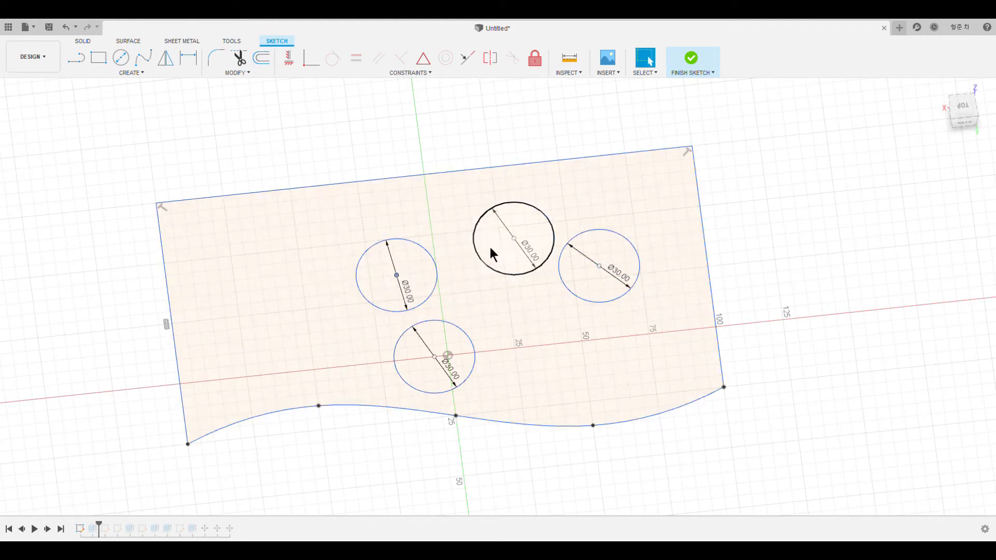
pyautogui.click(482, 113)
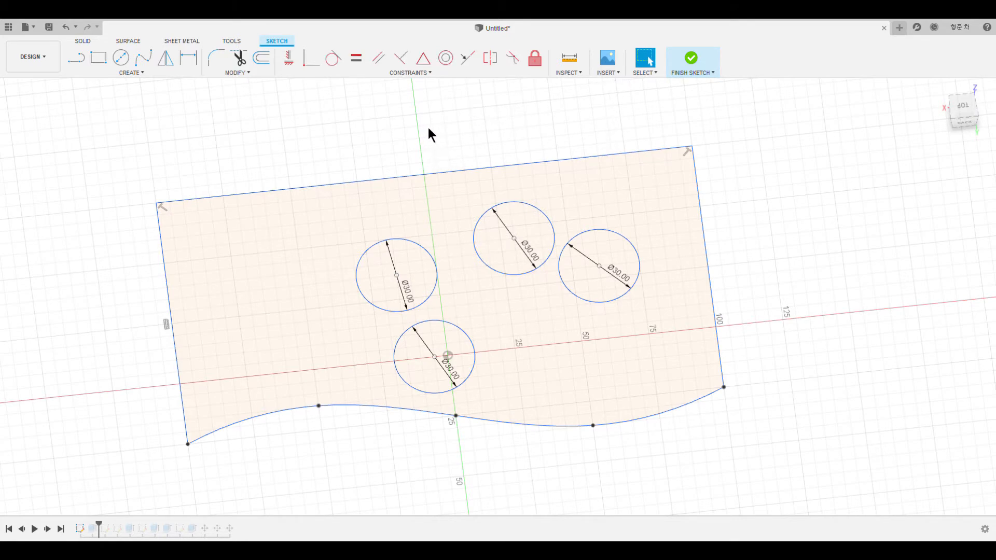
pyautogui.click(643, 65)
pyautogui.moveTo(512, 236); pyautogui.dragTo(490, 254)
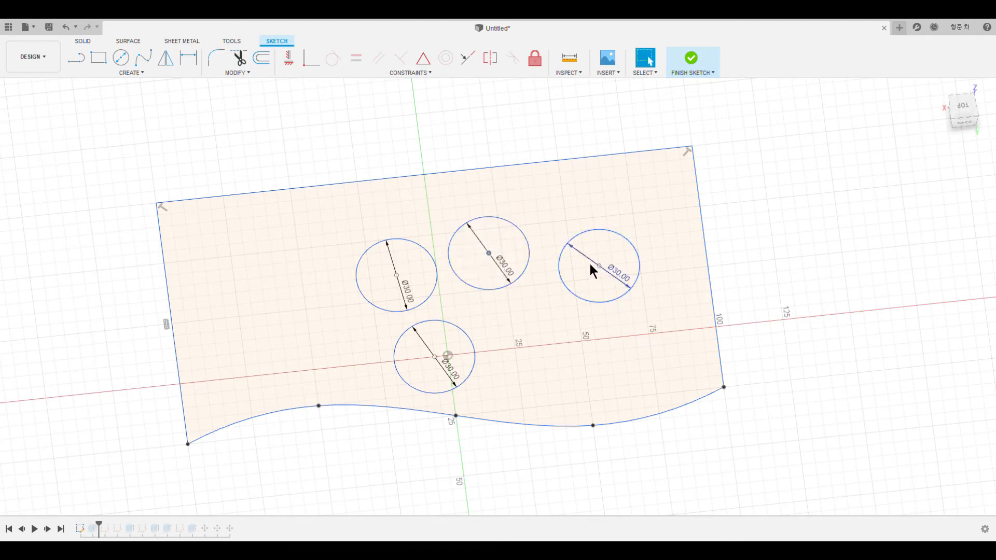
# Step: Draw a two-point circle near the plate's empty straight-edge corner and move it slightly inward
pyautogui.click(134, 73)
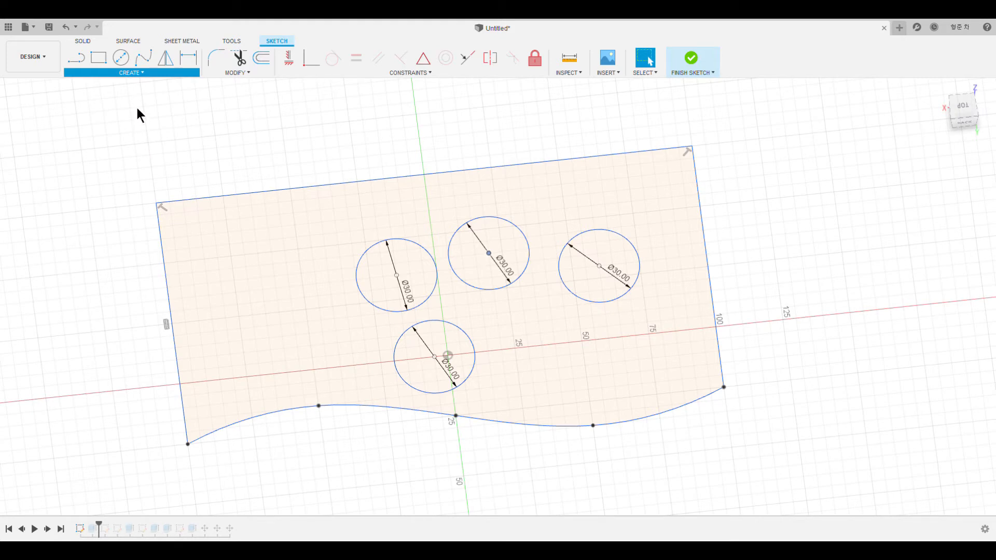
pyautogui.click(199, 124)
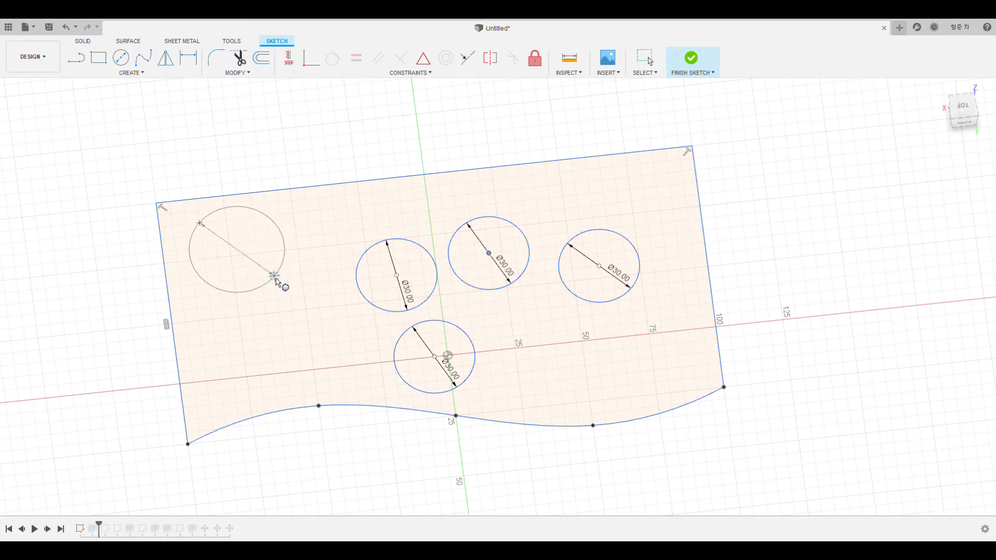
pyautogui.click(276, 282)
pyautogui.click(644, 58)
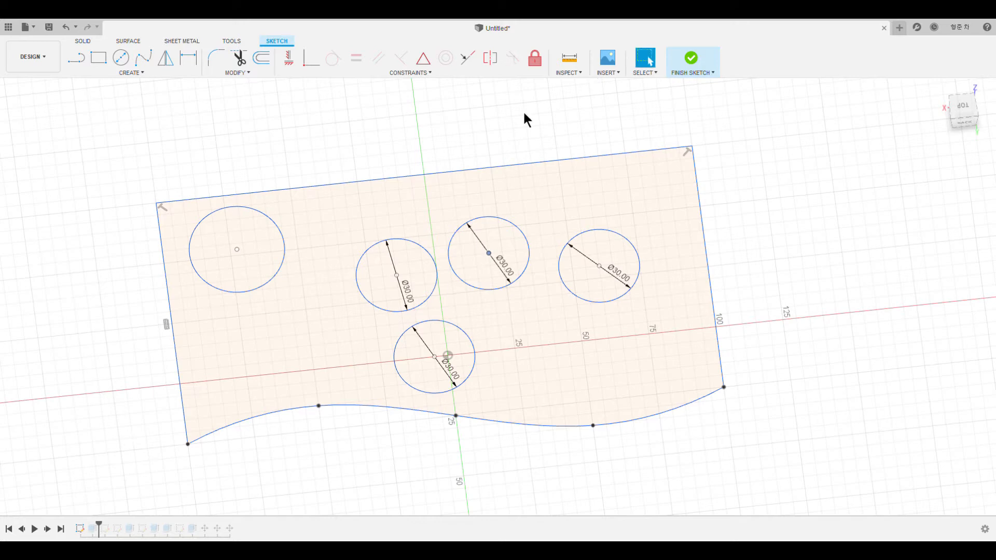
pyautogui.moveTo(238, 248)
pyautogui.mouseDown()
pyautogui.moveTo(268, 276)
pyautogui.moveTo(260, 263)
pyautogui.mouseUp()
# Step: Delete the undimensioned two-point circle
pyautogui.click(300, 285)
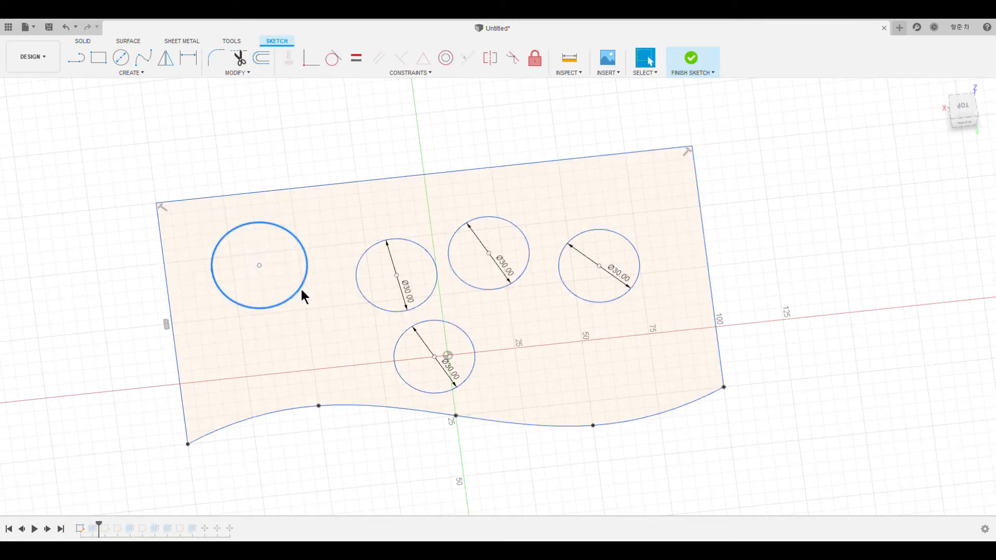
pyautogui.click(258, 265)
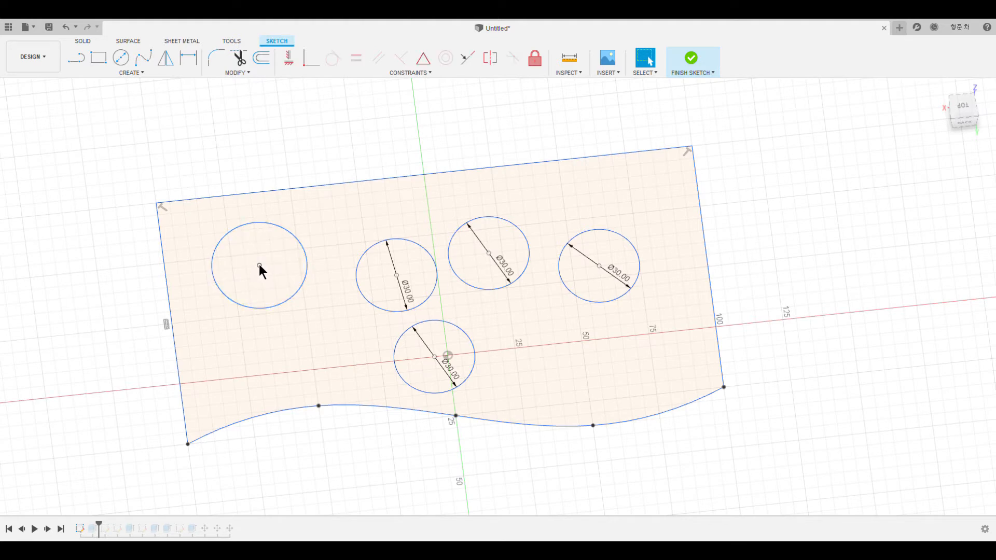
pyautogui.click(266, 222)
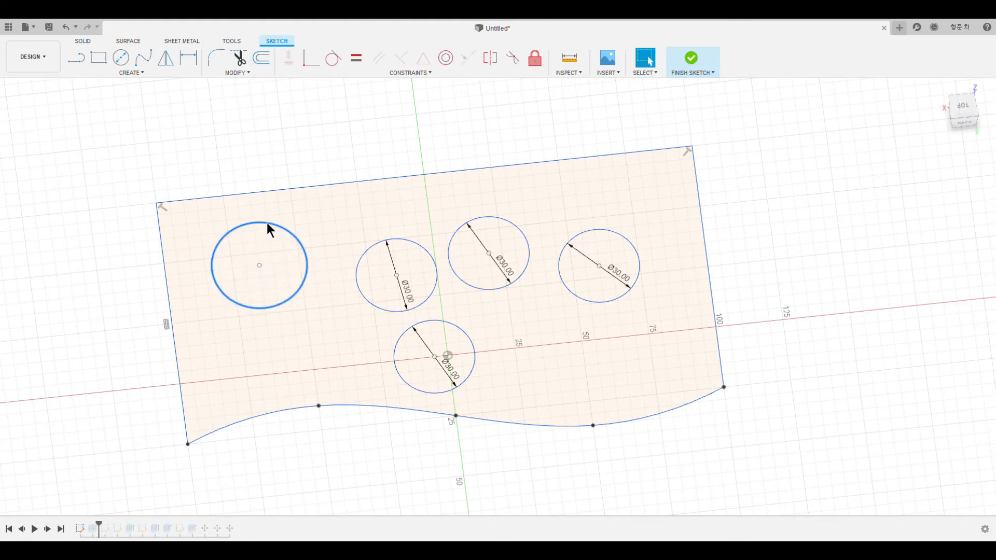
pyautogui.moveTo(267, 222)
pyautogui.mouseDown()
pyautogui.moveTo(296, 235)
pyautogui.moveTo(268, 223)
pyautogui.mouseUp()
pyautogui.press('Delete')
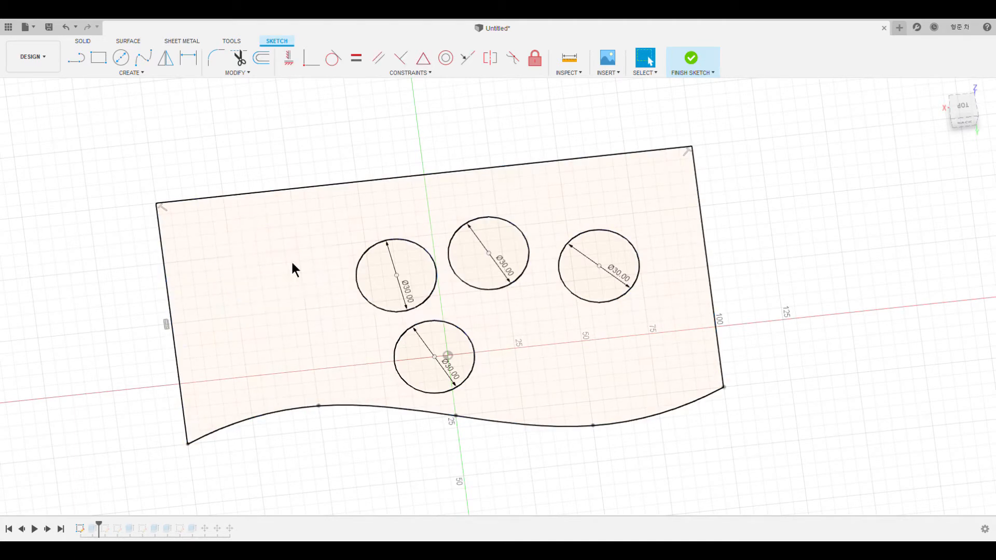
# Step: Reposition the three circles nearest the long straight edge into an arc around the circle next to the origin
pyautogui.moveTo(396, 275); pyautogui.dragTo(384, 279)
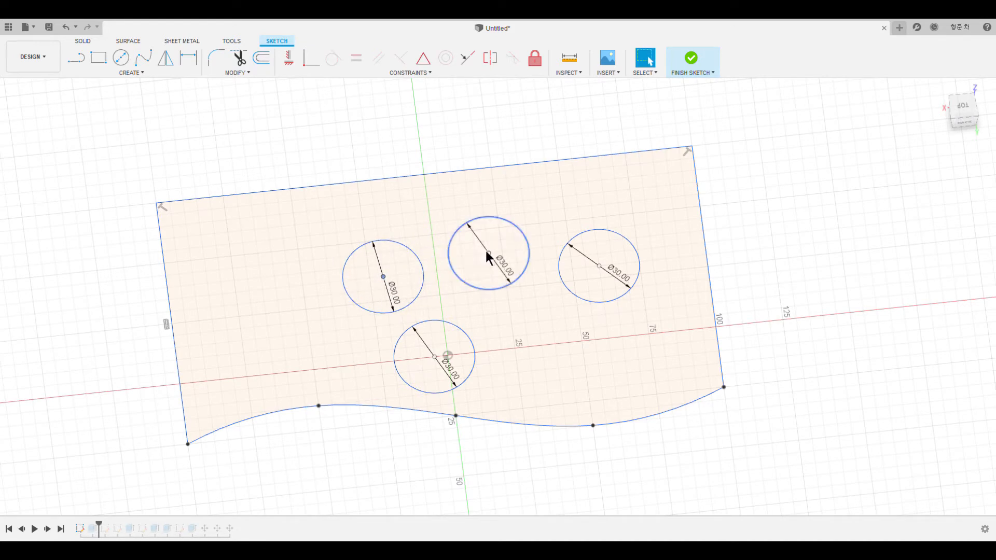
pyautogui.moveTo(486, 251); pyautogui.dragTo(474, 247)
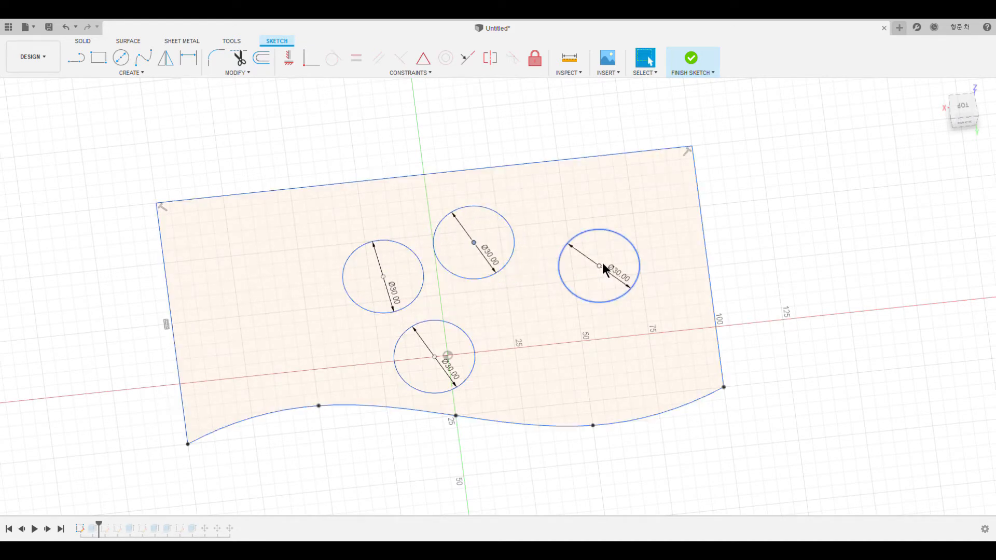
pyautogui.moveTo(602, 264); pyautogui.dragTo(569, 257)
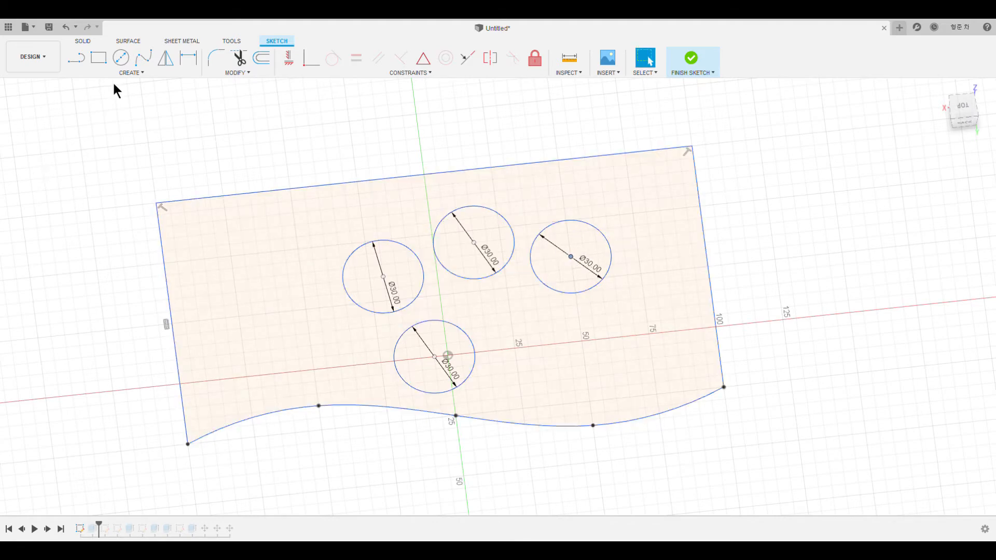
# Step: Draw a 30-diameter circle between the row's end circle and the plate's short straight edge, nudging it slightly inward from that edge
pyautogui.click(118, 67)
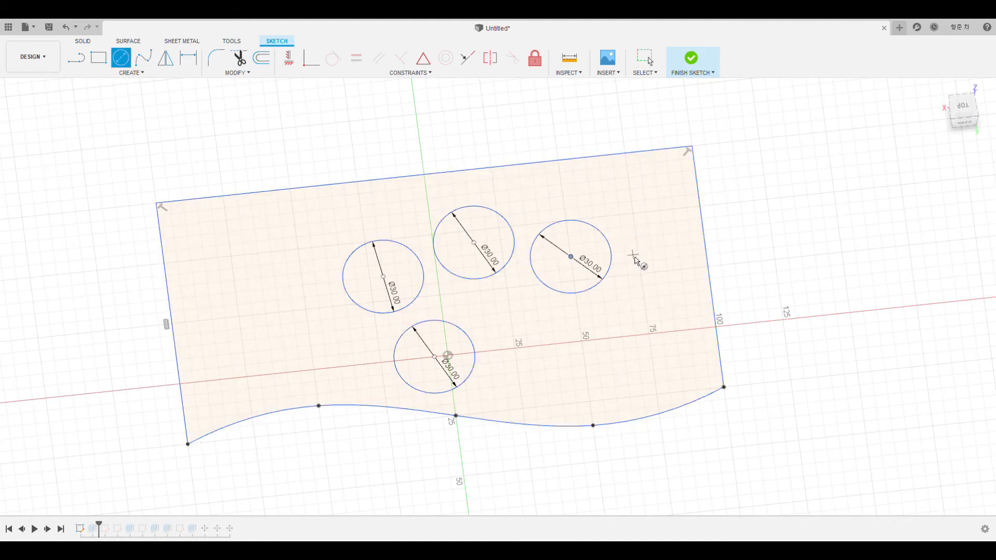
pyautogui.click(668, 271)
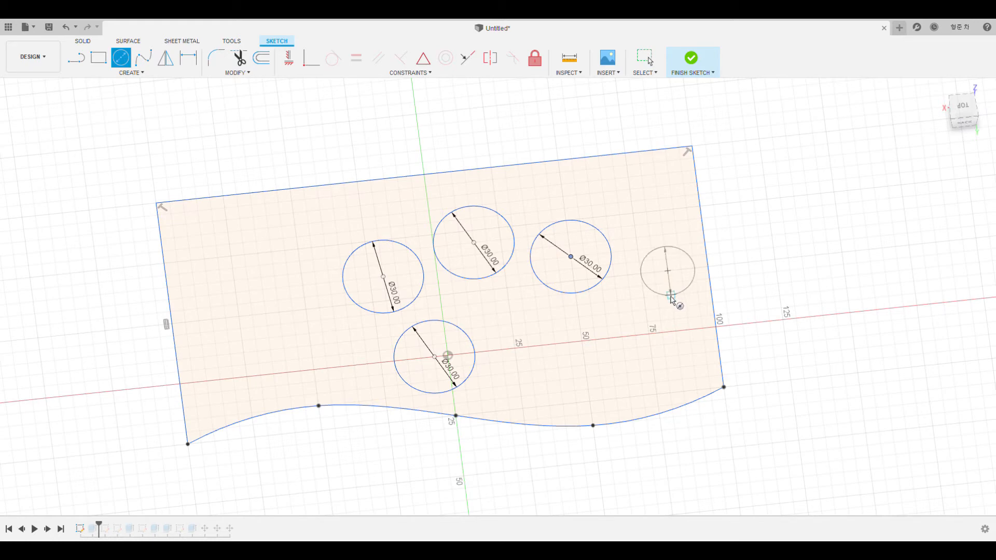
pyautogui.write('3')
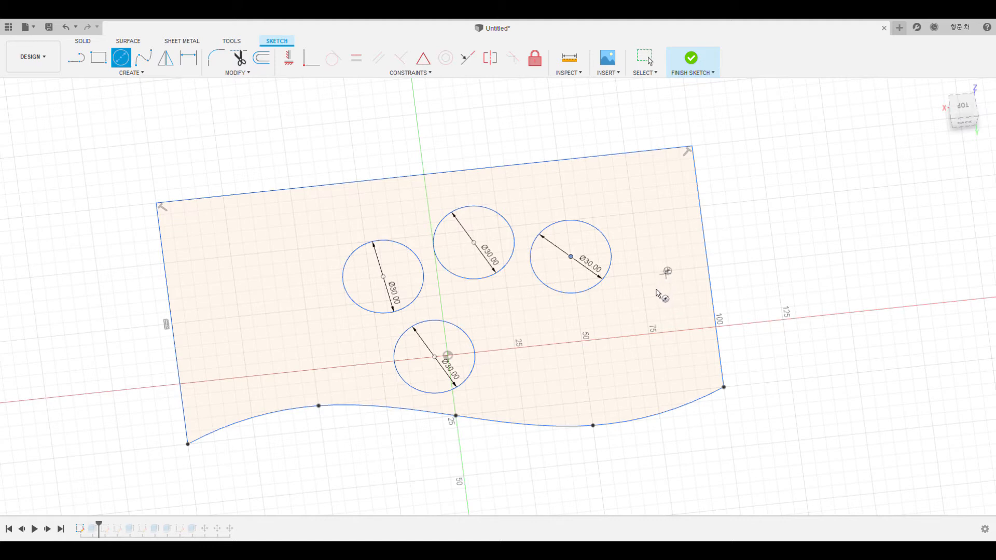
pyautogui.write('0')
pyautogui.press('Return')
pyautogui.press('Escape')
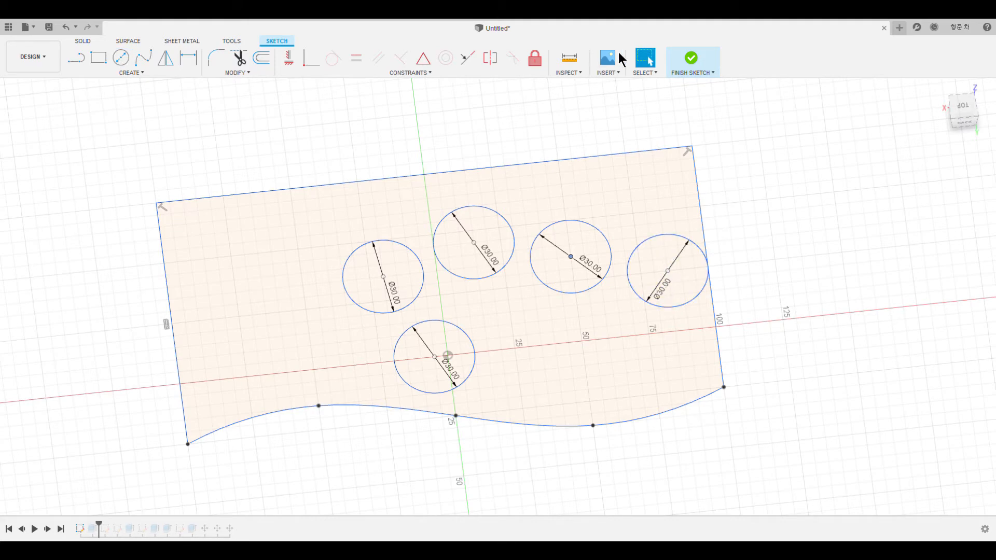
pyautogui.moveTo(668, 271)
pyautogui.mouseDown()
pyautogui.moveTo(662, 282)
pyautogui.moveTo(661, 273)
pyautogui.mouseUp()
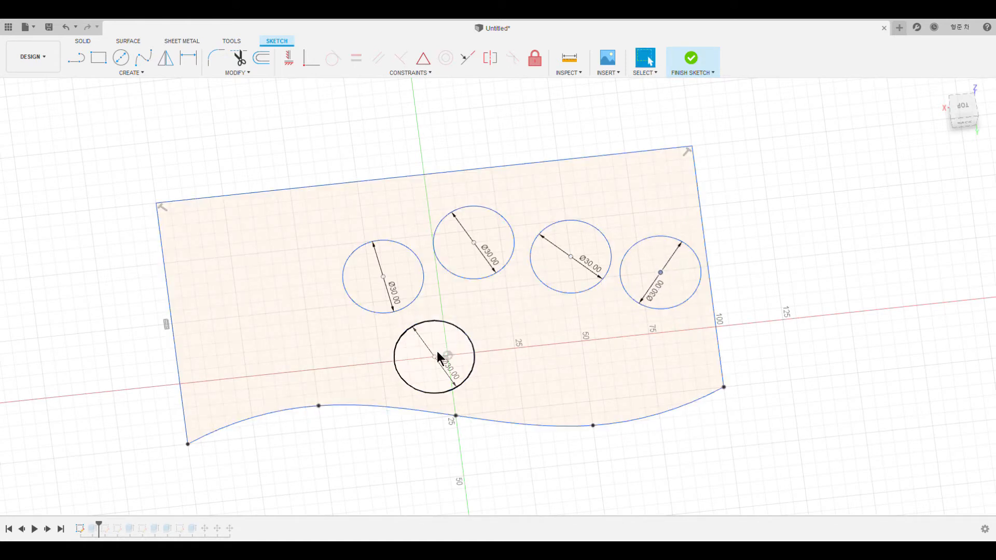
# Step: Move the circle at the origin outward along the red axis and place another 30-diameter circle on the origin's other side, adjusting its position
pyautogui.moveTo(434, 357); pyautogui.dragTo(394, 362)
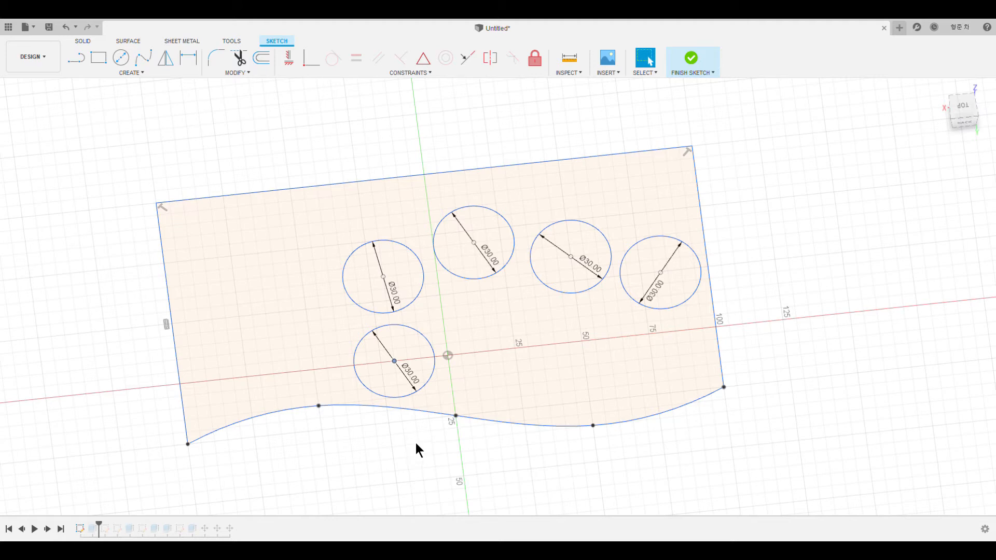
pyautogui.press('c')
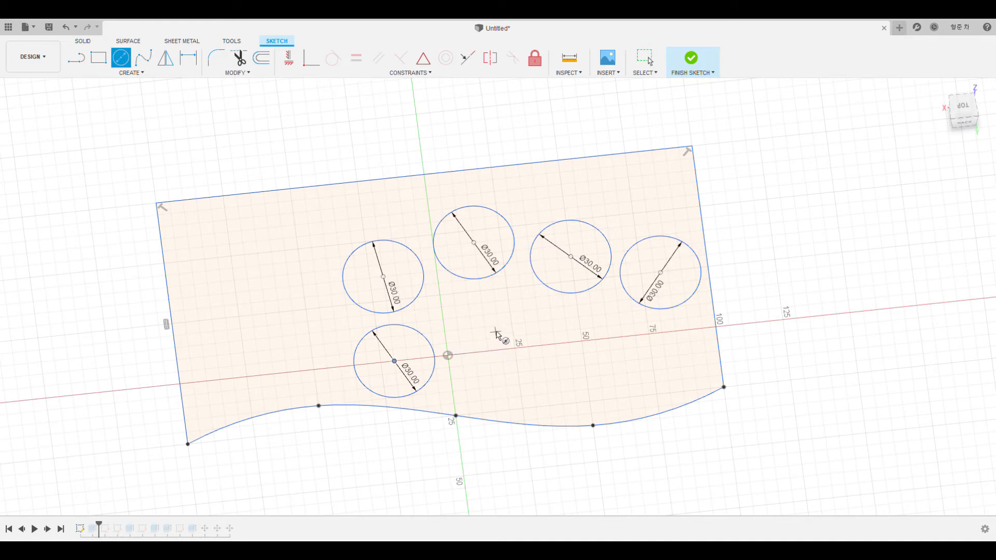
pyautogui.click(498, 326)
pyautogui.click(516, 363)
pyautogui.press('Escape')
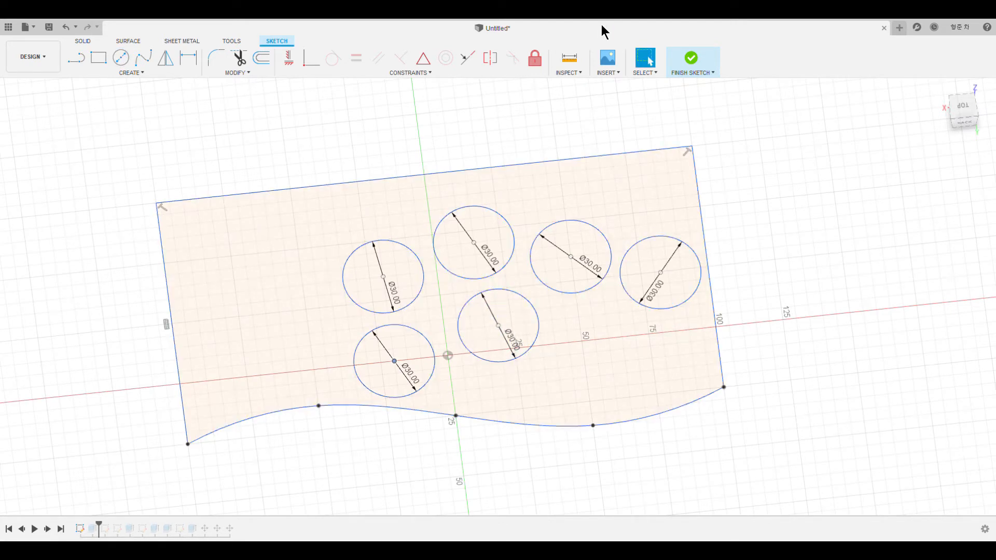
pyautogui.moveTo(497, 326); pyautogui.dragTo(489, 338)
# Step: Draw a 30-diameter circle near the 50 mark of the red axis and nudge it toward its neighbour
pyautogui.press('c')
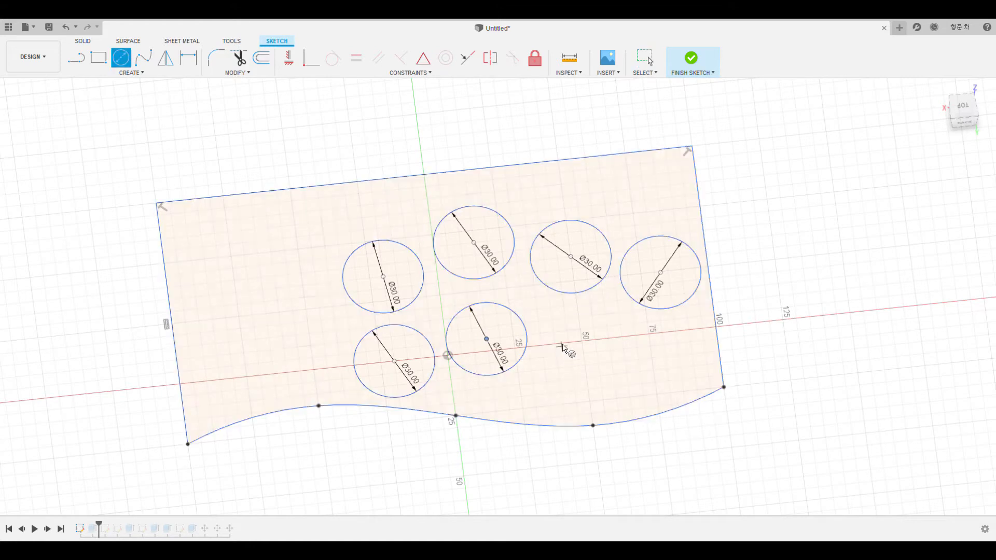
pyautogui.click(583, 353)
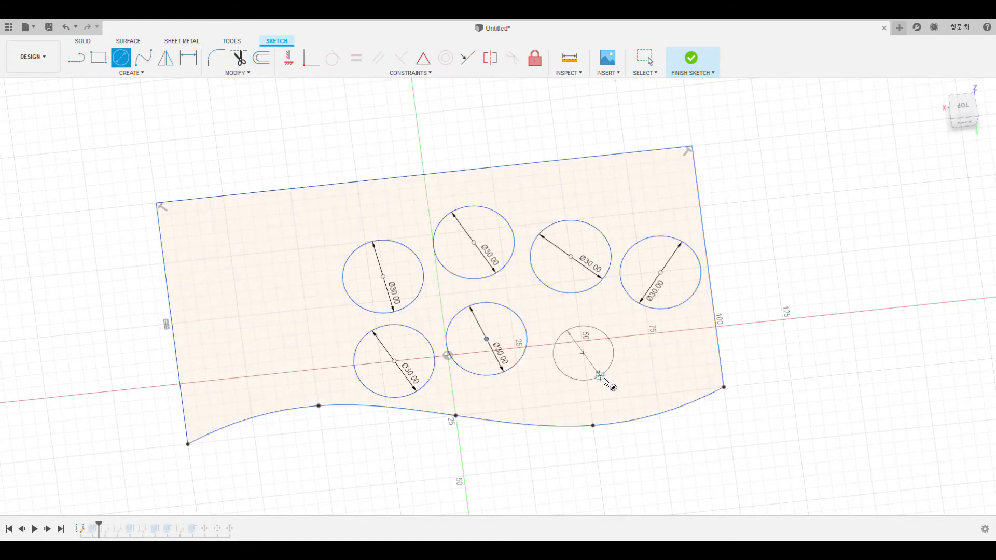
pyautogui.write('30')
pyautogui.press('Return')
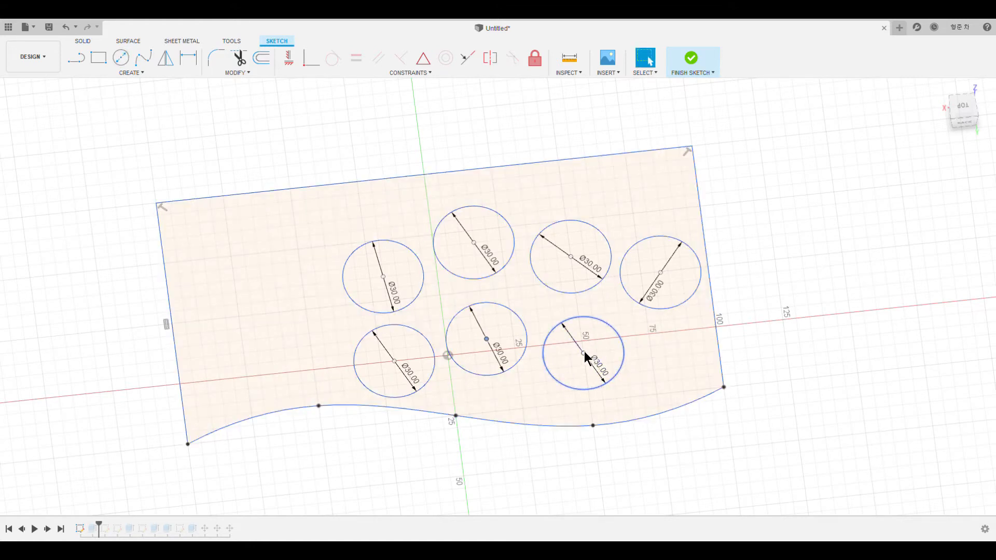
pyautogui.moveTo(584, 351)
pyautogui.mouseDown()
pyautogui.moveTo(577, 339)
pyautogui.moveTo(577, 350)
pyautogui.mouseUp()
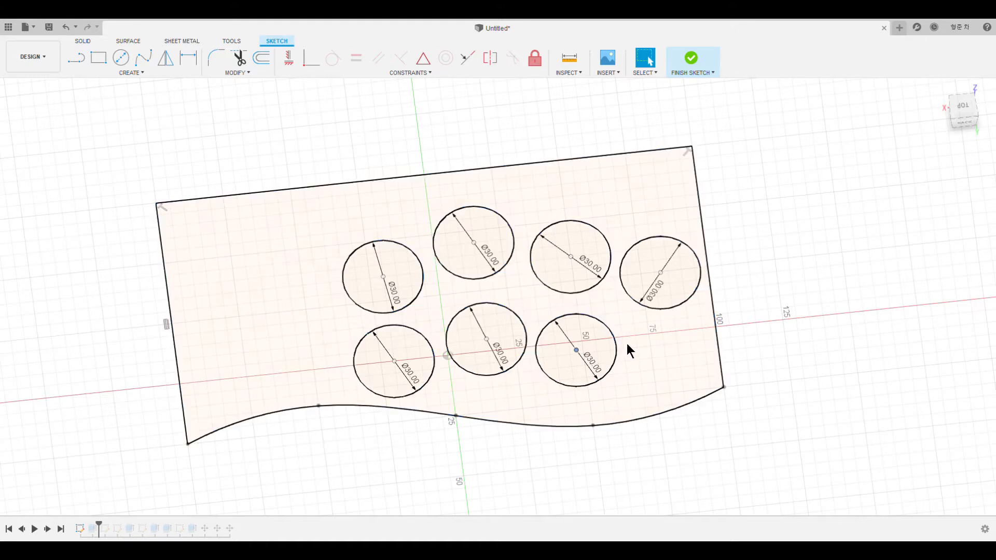
# Step: Draw a 30-diameter circle near the 75 mark of the red axis to complete the row nearest the wavy edge
pyautogui.click(121, 54)
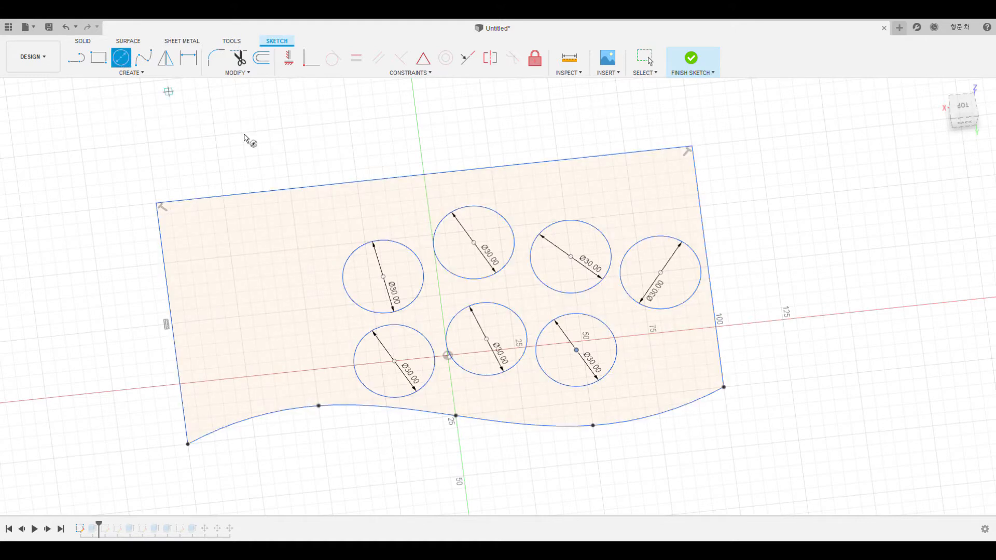
pyautogui.click(666, 357)
pyautogui.write('30')
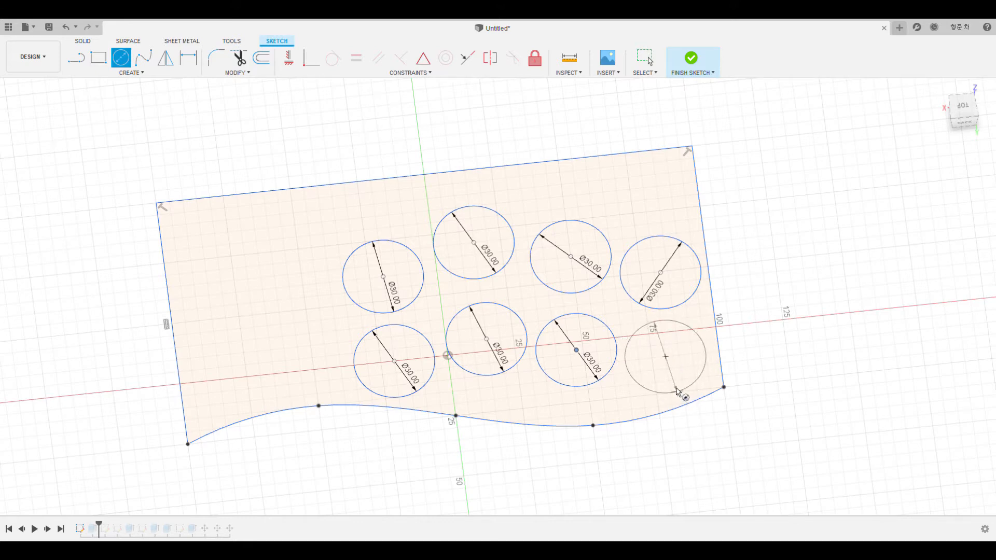
pyautogui.press('Return')
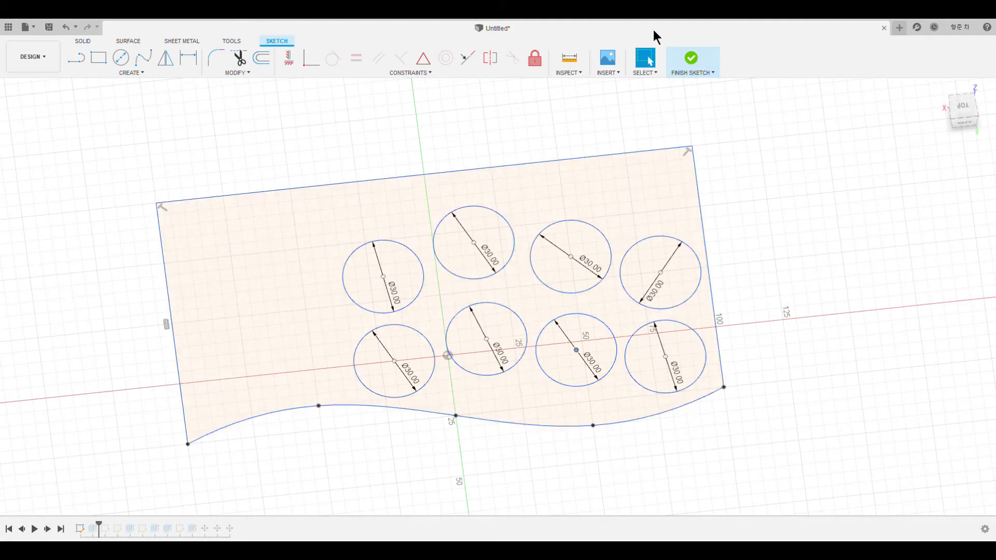
# Step: Shift the four circles of the row nearest the long straight edge slightly closer to that edge
pyautogui.moveTo(472, 243); pyautogui.dragTo(469, 230)
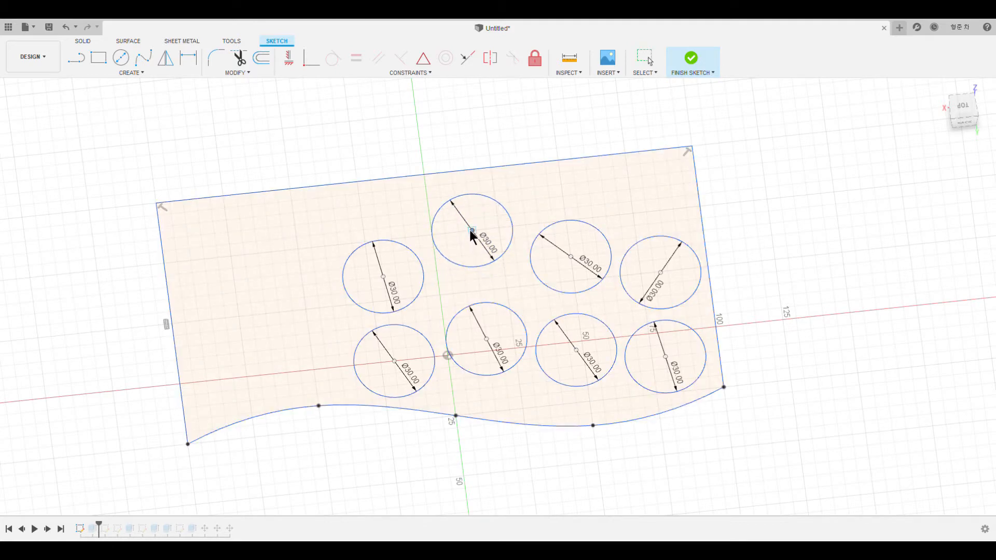
pyautogui.moveTo(382, 276); pyautogui.dragTo(381, 266)
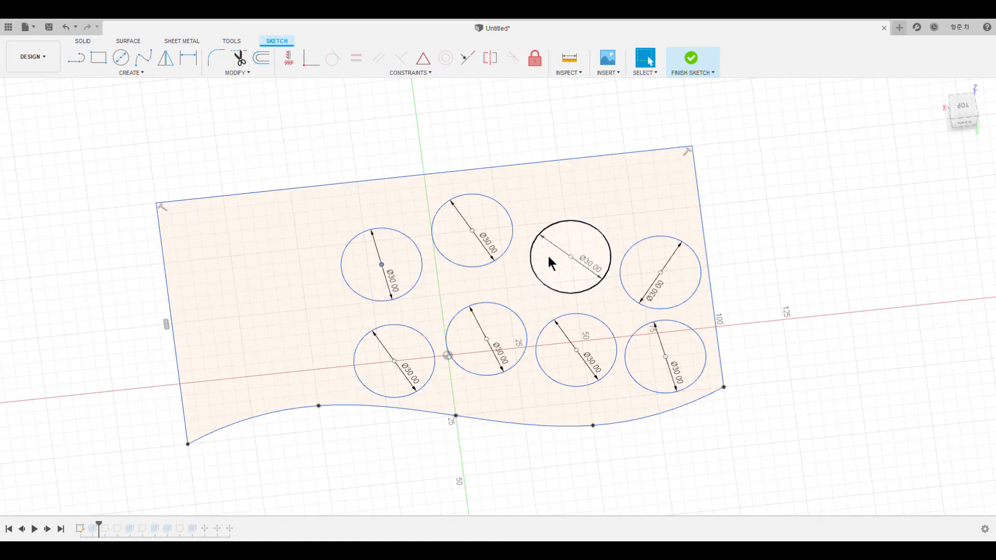
pyautogui.moveTo(571, 254); pyautogui.dragTo(569, 244)
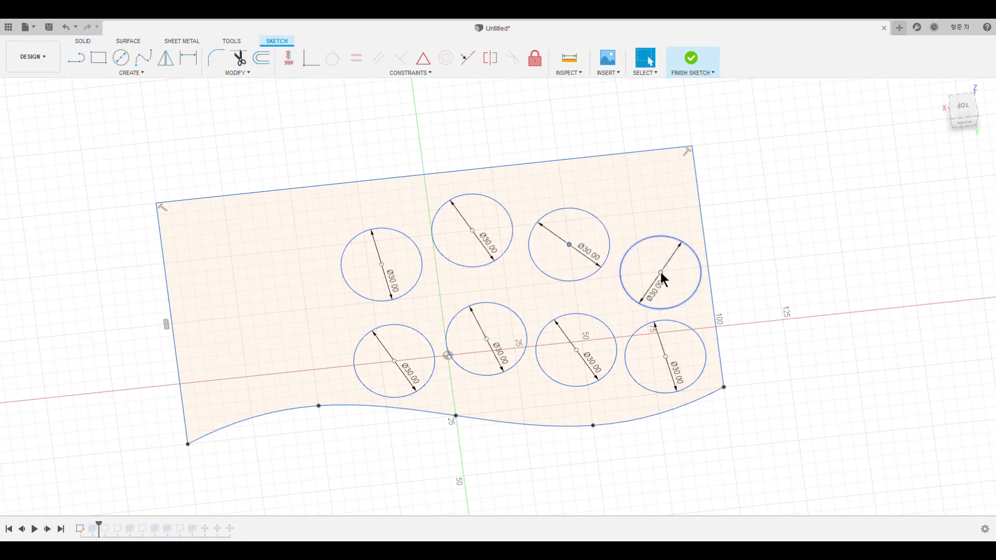
pyautogui.moveTo(661, 271); pyautogui.dragTo(659, 254)
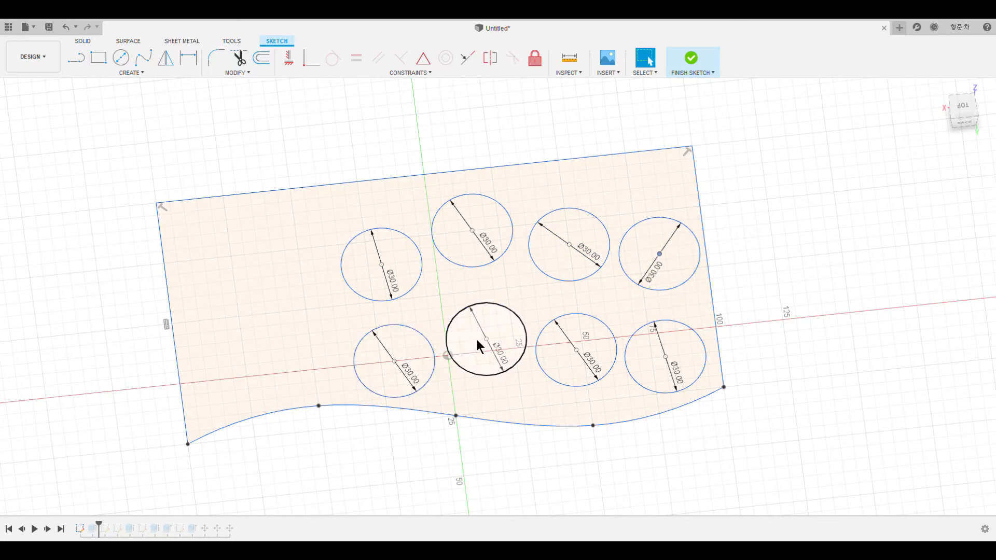
# Step: Shift the four circles of the row nearest the wavy edge slightly away from it, keeping the two rows evenly spaced
pyautogui.moveTo(487, 338); pyautogui.dragTo(483, 316)
pyautogui.moveTo(394, 361); pyautogui.dragTo(397, 351)
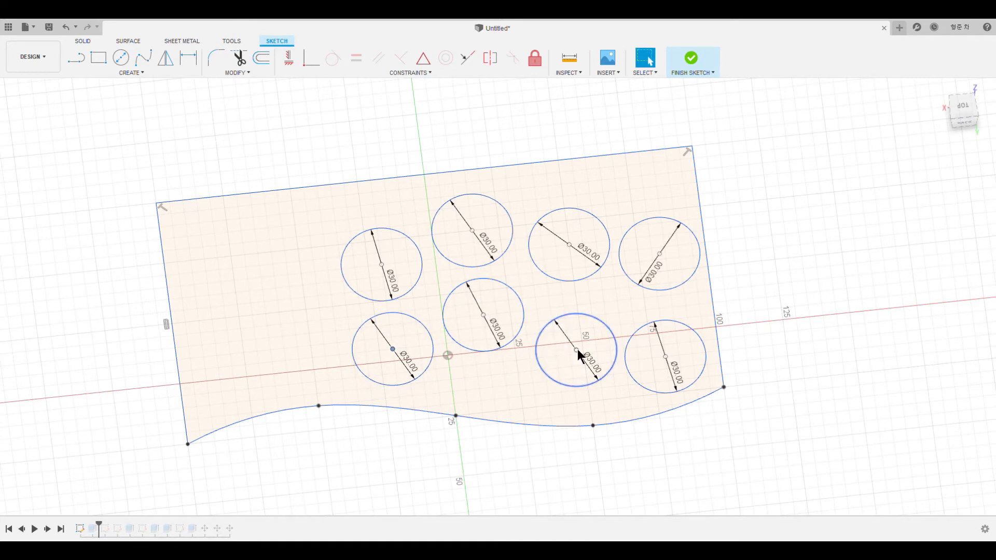
pyautogui.moveTo(575, 350); pyautogui.dragTo(573, 334)
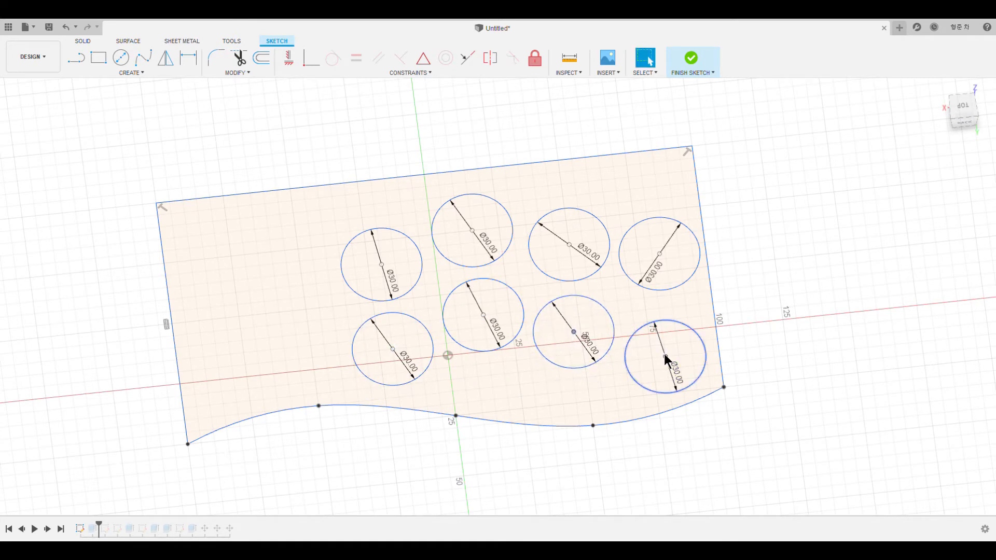
pyautogui.moveTo(665, 356); pyautogui.dragTo(664, 346)
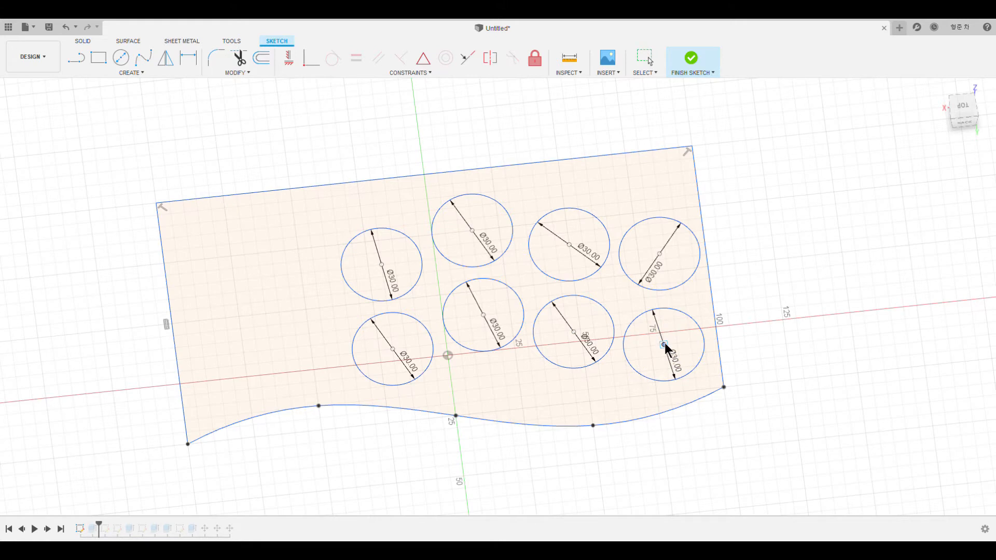
pyautogui.press('Escape')
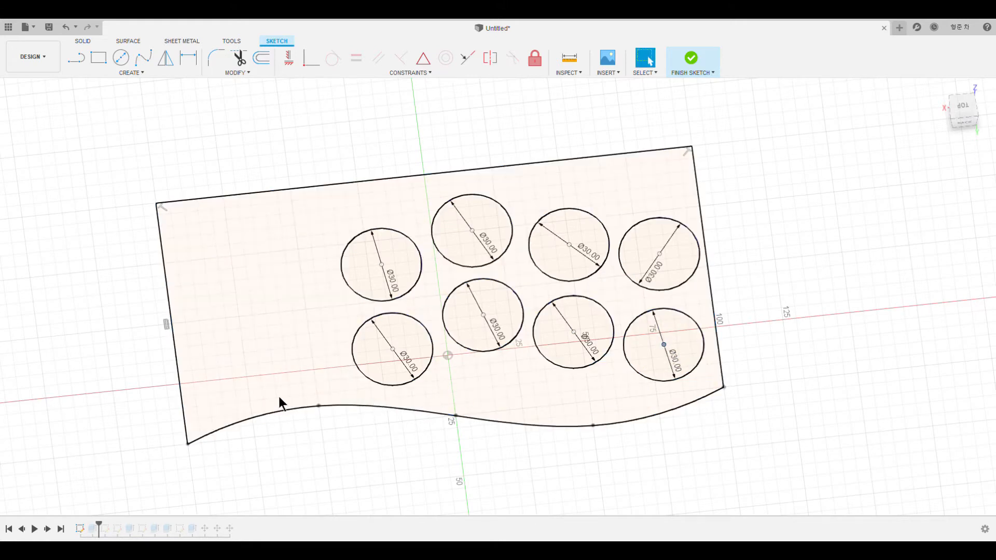
# Step: Draw a 35-diameter circle in the plate's empty area, beside the two rows of 30-diameter circles
pyautogui.moveTo(333, 451)
pyautogui.mouseDown(button='middle')
pyautogui.moveTo(475, 453)
pyautogui.moveTo(386, 433)
pyautogui.mouseUp(button='middle')
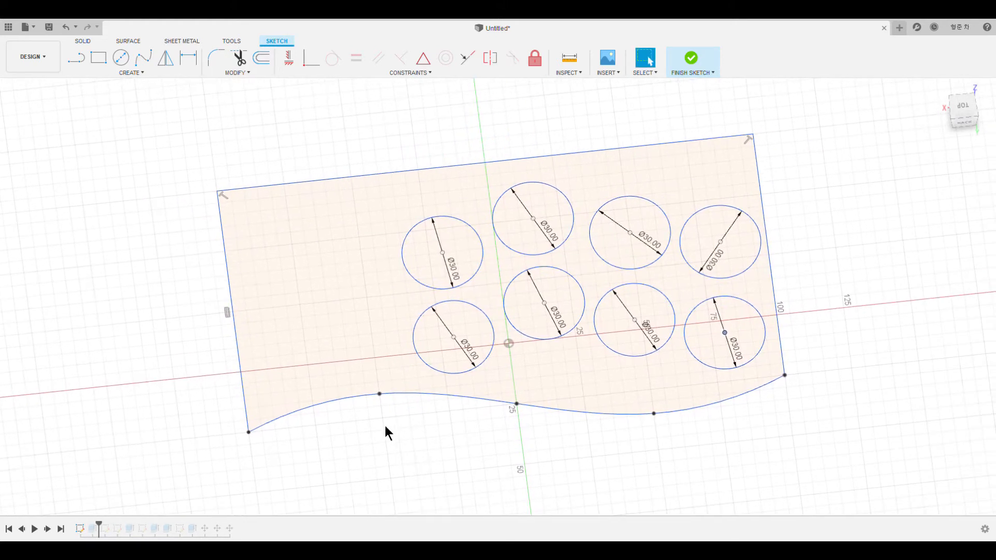
pyautogui.click(123, 56)
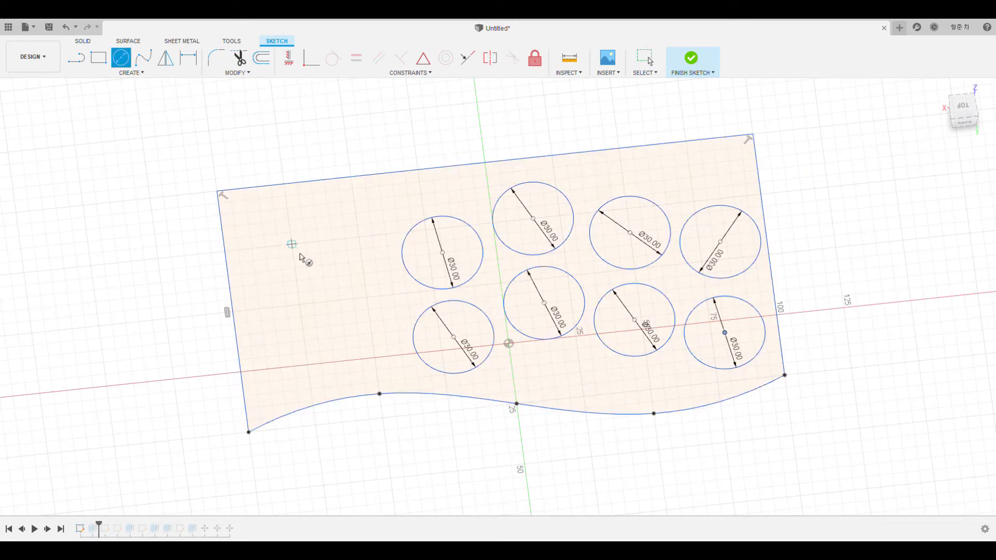
pyautogui.click(311, 291)
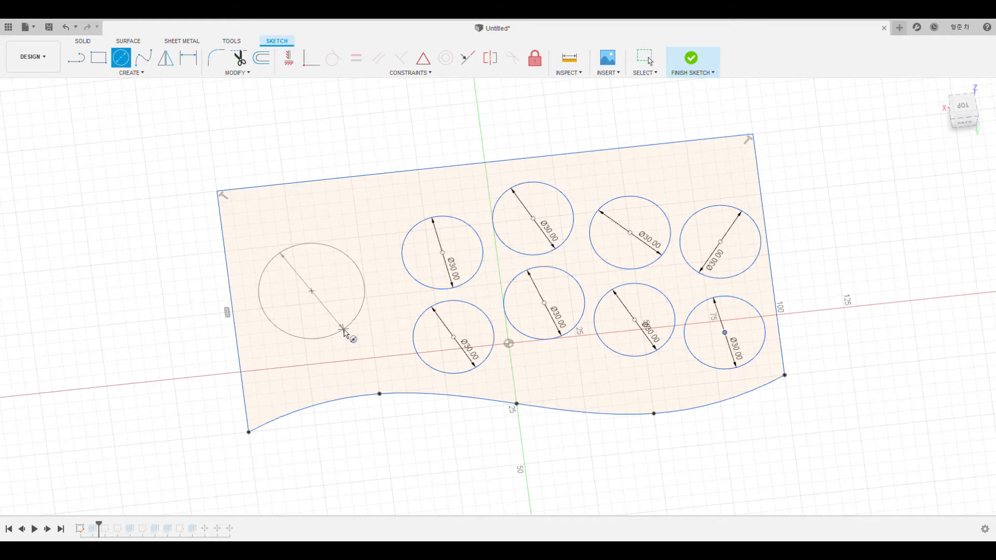
pyautogui.press('Escape')
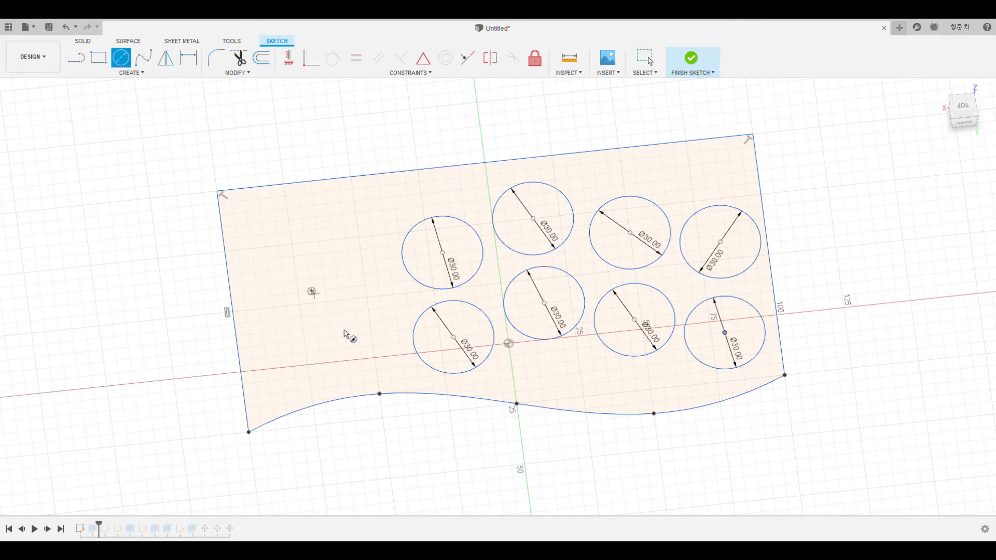
pyautogui.click(311, 291)
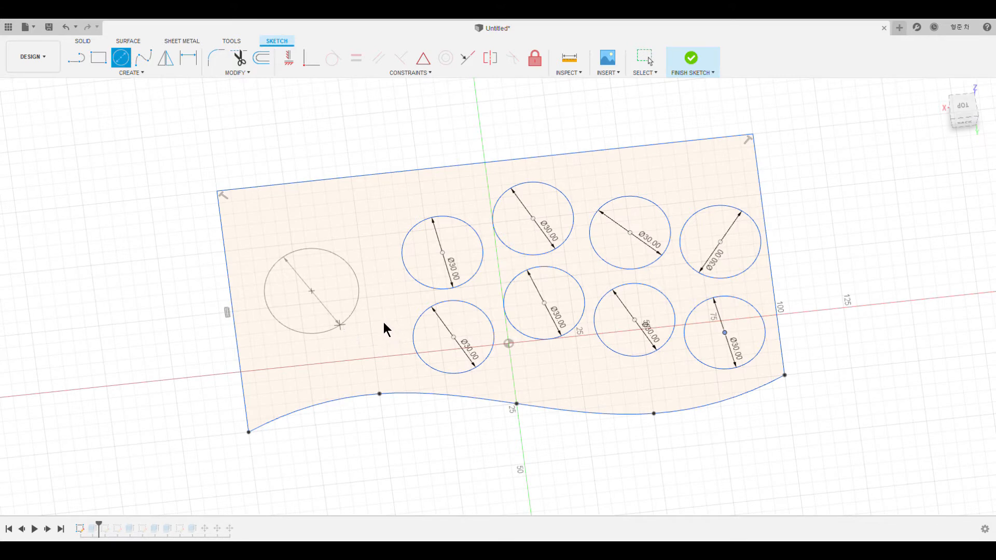
pyautogui.press('Return')
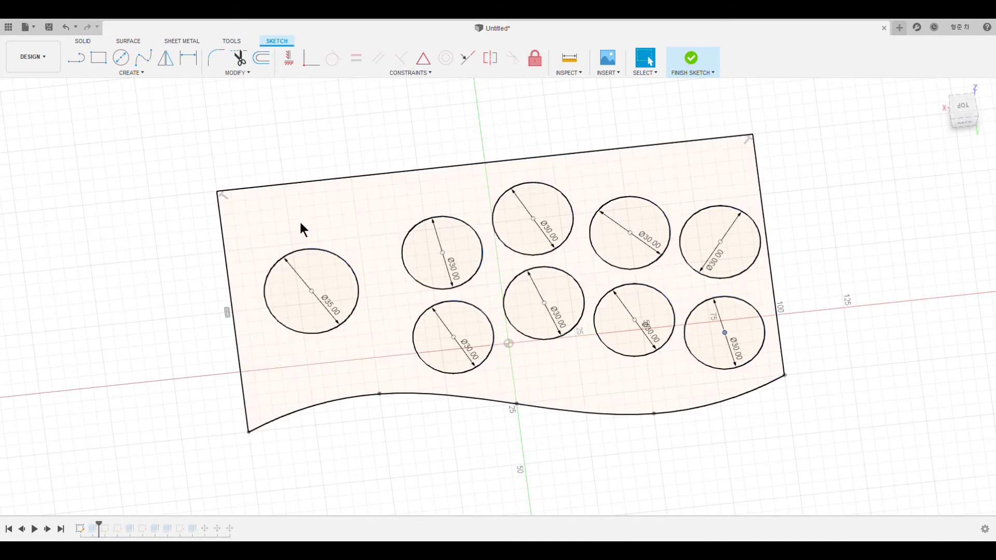
pyautogui.click(98, 58)
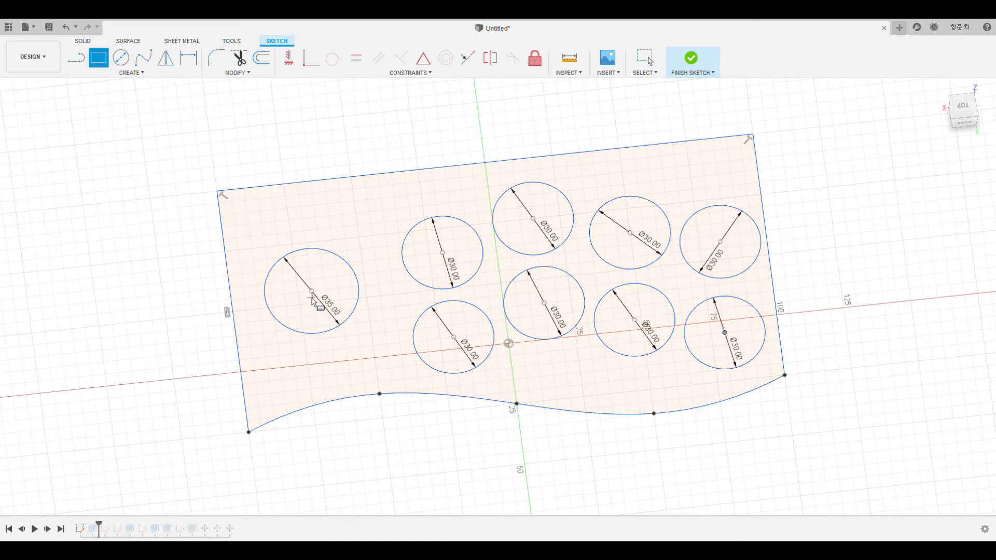
pyautogui.click(226, 203)
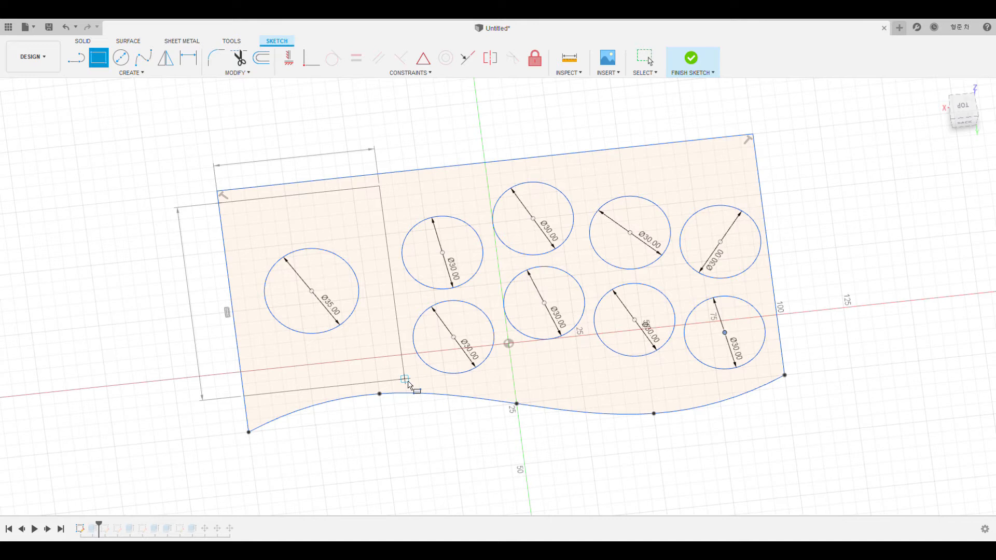
pyautogui.press('Escape')
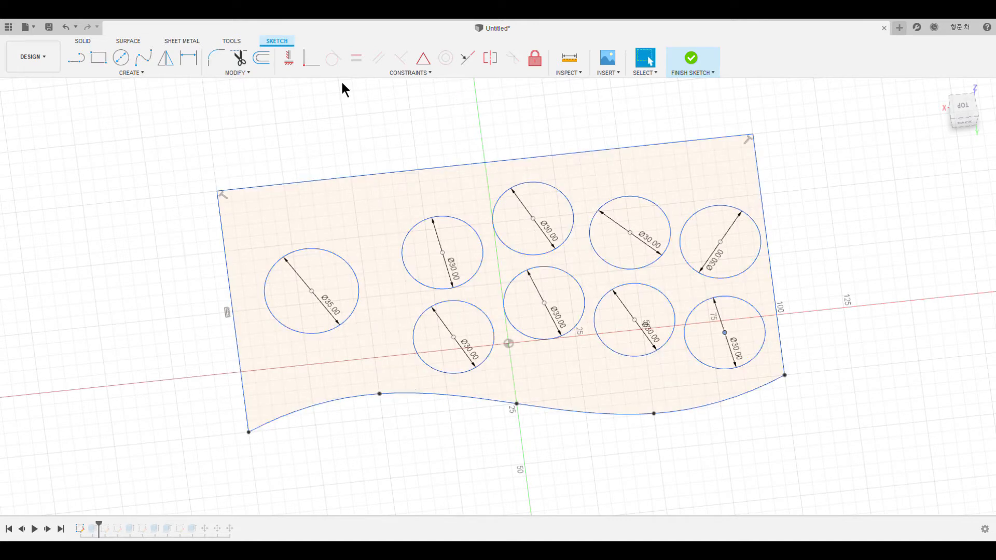
# Step: Move the 35-diameter circle away from the short edge, closer to the 30-diameter circles
pyautogui.click(648, 59)
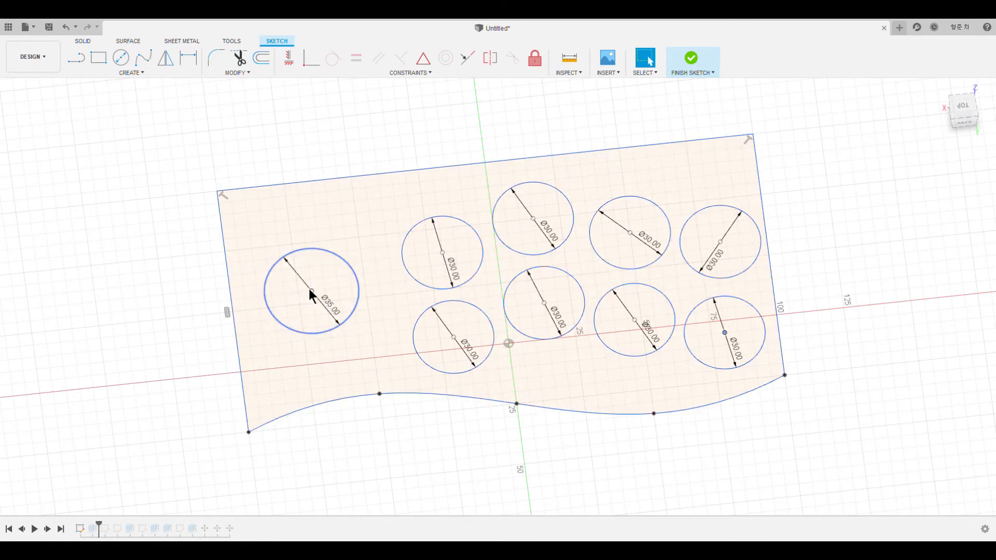
pyautogui.moveTo(310, 290); pyautogui.dragTo(340, 291)
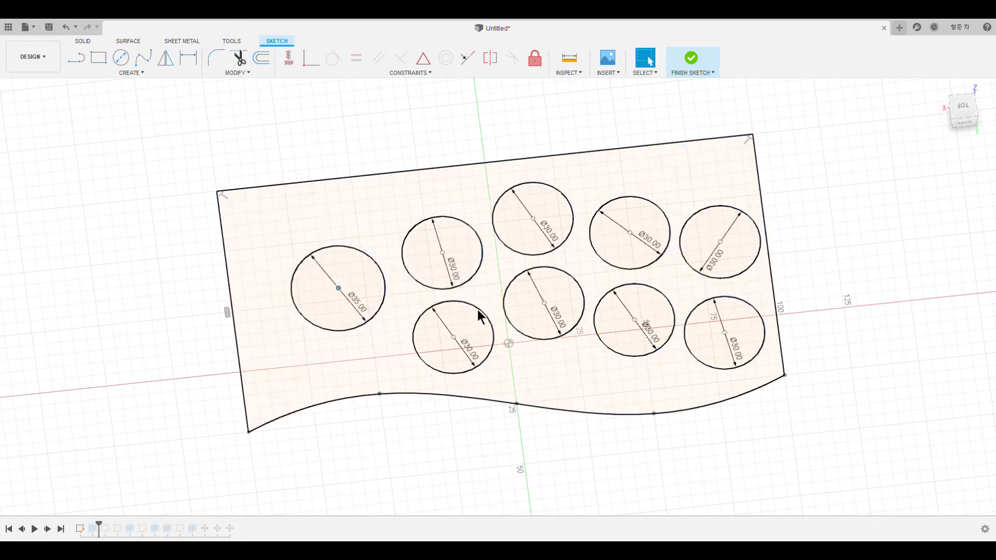
# Step: Draw a 24-diameter circle and place it in the plate corner beside the end of the 30-diameter circle rows
pyautogui.click(123, 61)
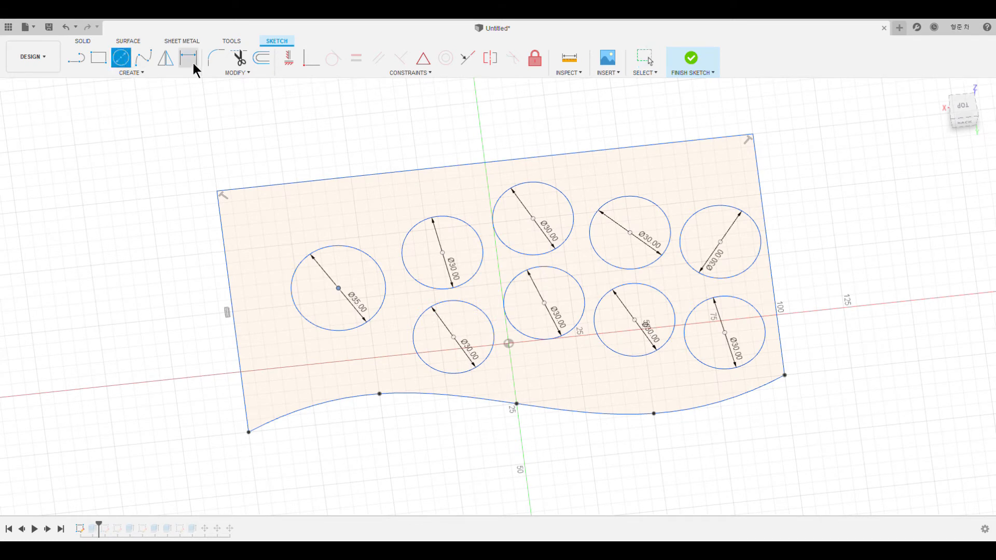
pyautogui.click(662, 168)
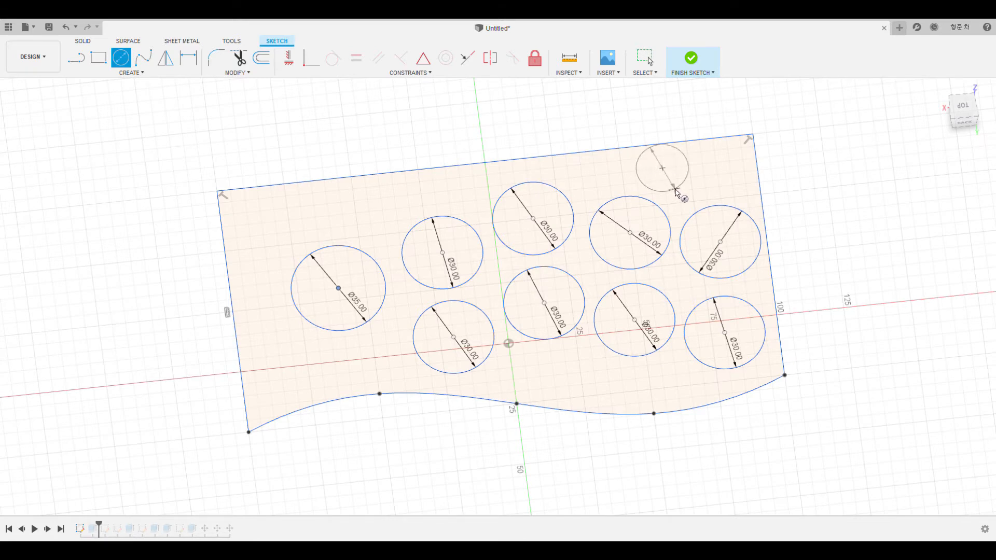
pyautogui.write('24')
pyautogui.press('Return')
pyautogui.press('Escape')
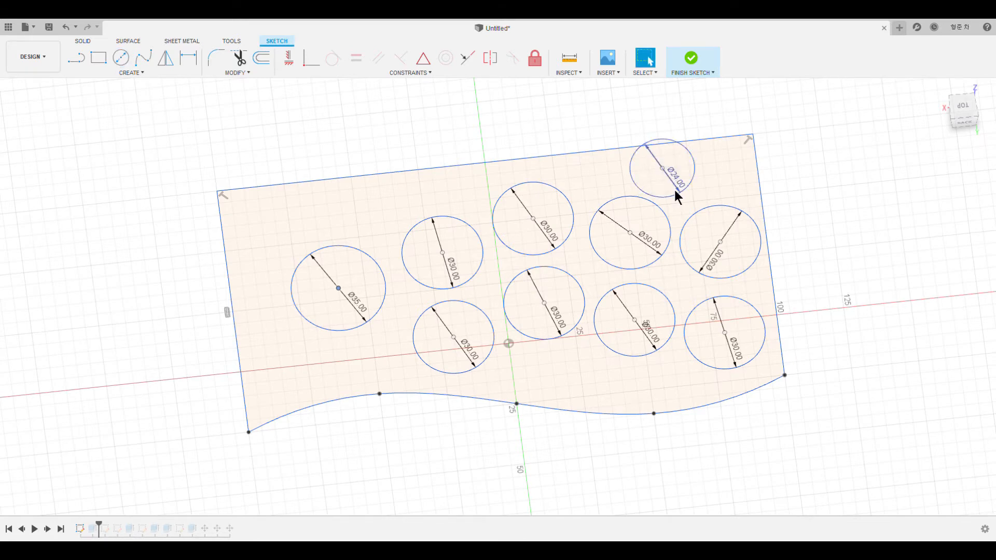
pyautogui.moveTo(662, 168); pyautogui.dragTo(718, 172)
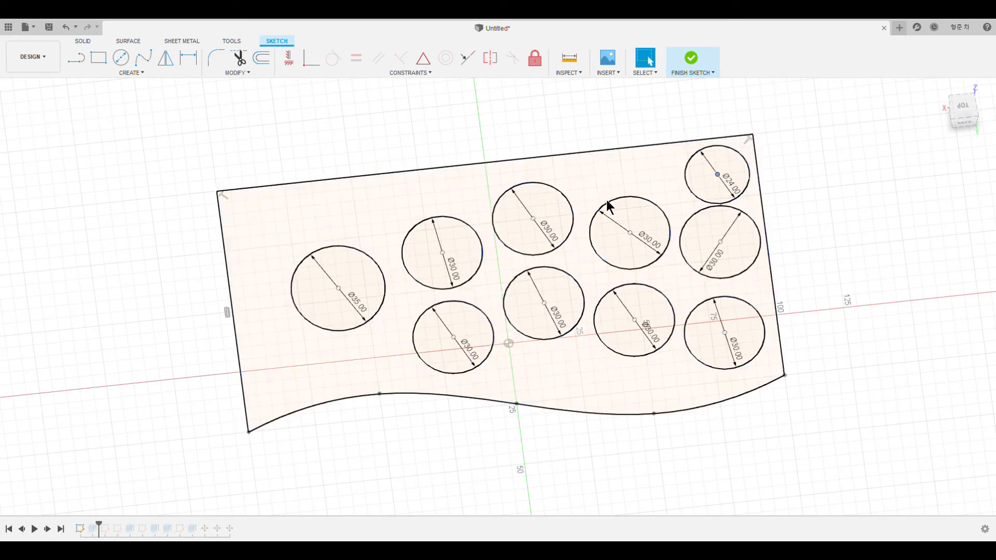
# Step: Shift the four 30-diameter circles of the row nearest the wavy edge slightly closer to that edge
pyautogui.moveTo(724, 333); pyautogui.dragTo(726, 345)
pyautogui.moveTo(634, 320); pyautogui.dragTo(637, 332)
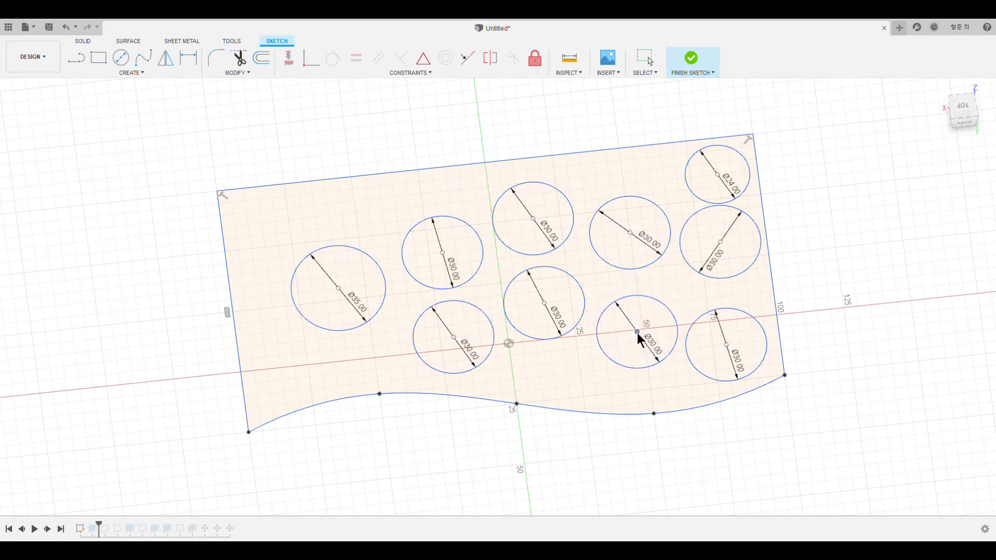
pyautogui.moveTo(544, 303); pyautogui.dragTo(545, 315)
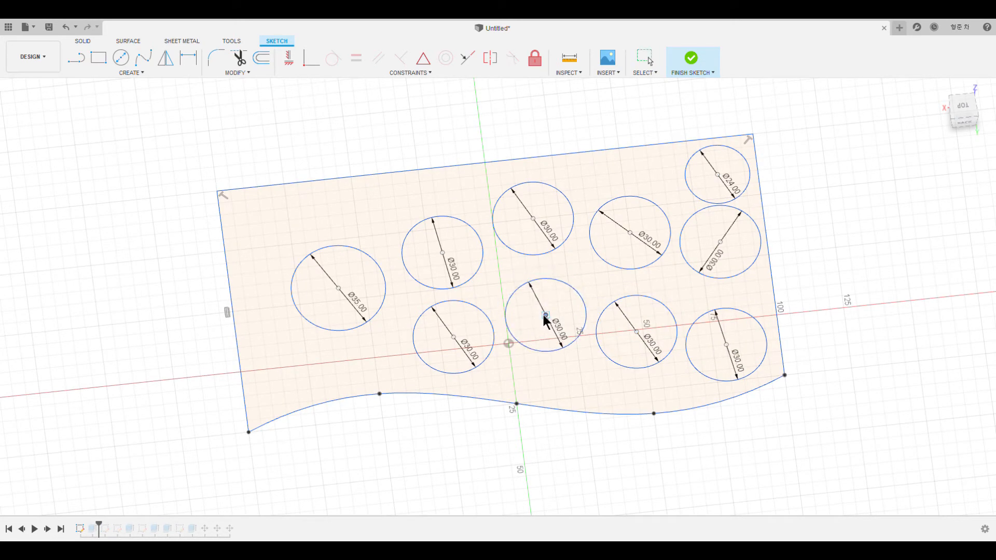
pyautogui.moveTo(453, 338); pyautogui.dragTo(456, 351)
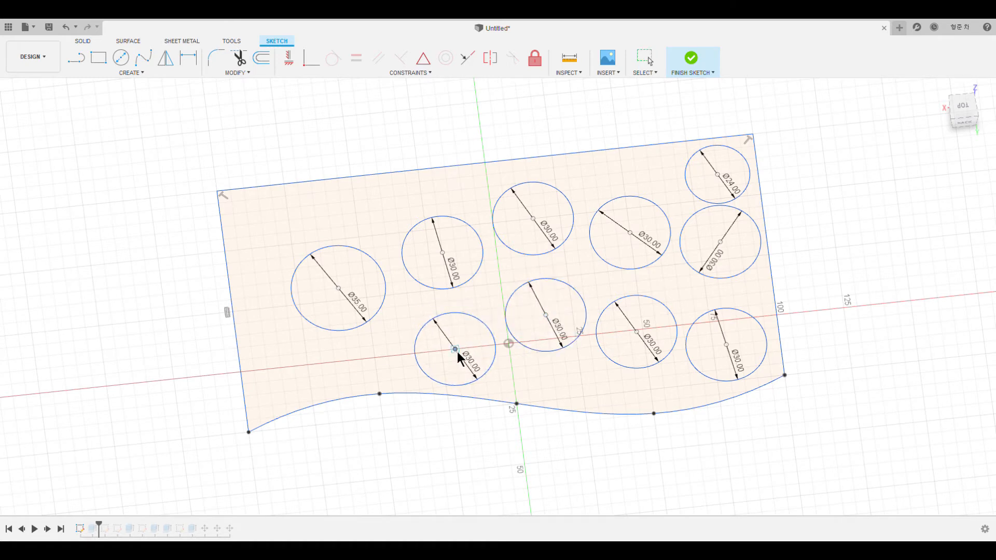
# Step: Shift the four 30-diameter circles of the row nearest the long straight edge slightly toward the wavy edge
pyautogui.moveTo(721, 241); pyautogui.dragTo(721, 258)
pyautogui.moveTo(629, 232); pyautogui.dragTo(631, 245)
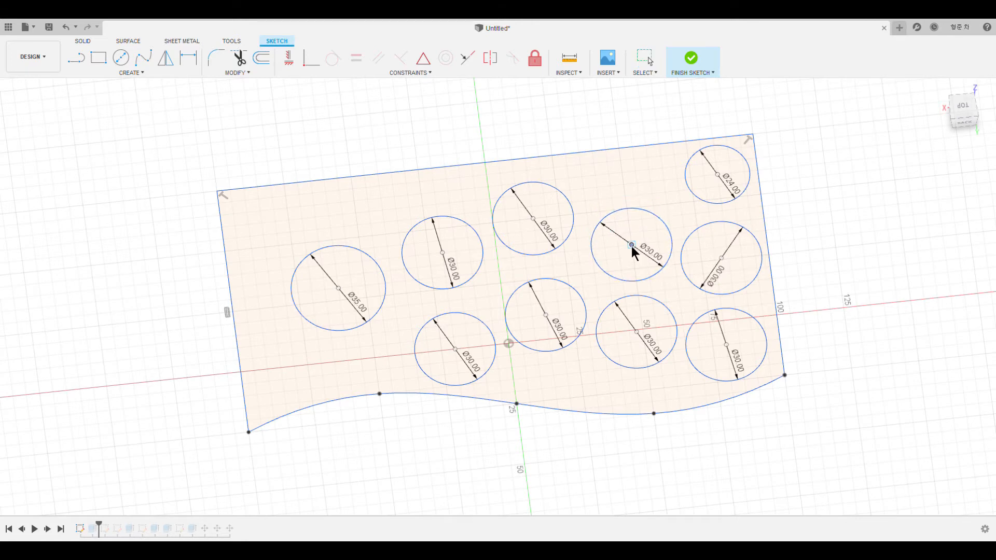
pyautogui.moveTo(533, 218); pyautogui.dragTo(534, 231)
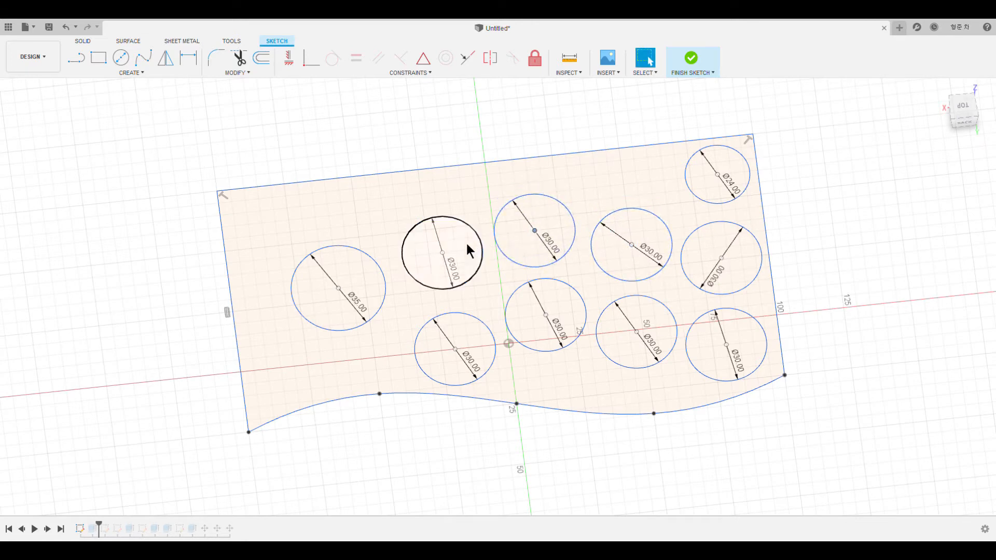
pyautogui.moveTo(442, 252); pyautogui.dragTo(444, 265)
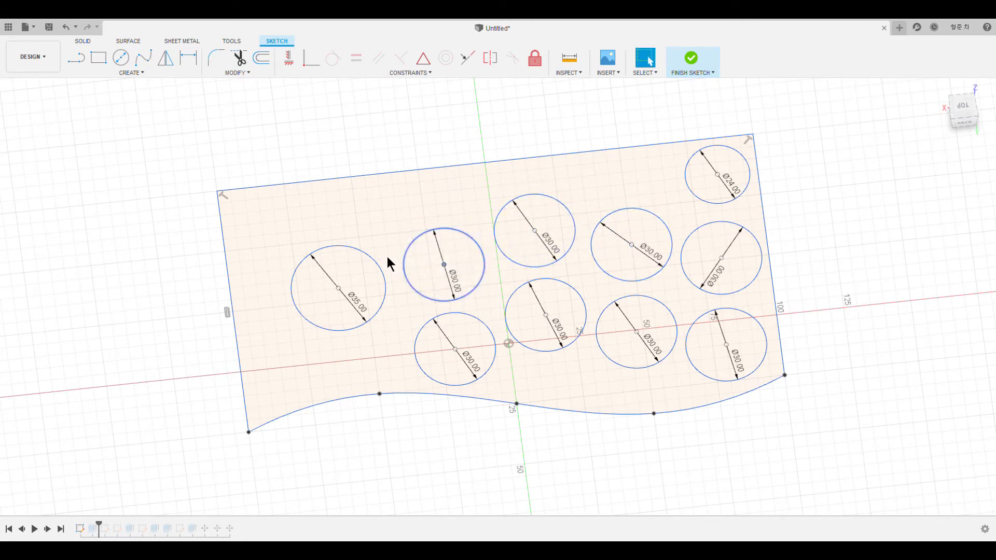
pyautogui.click(189, 59)
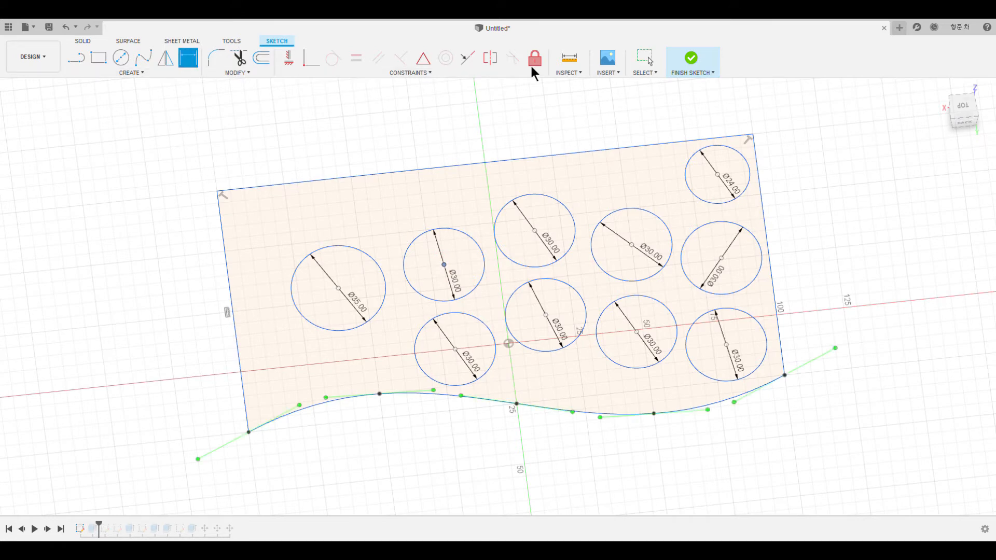
pyautogui.click(765, 213)
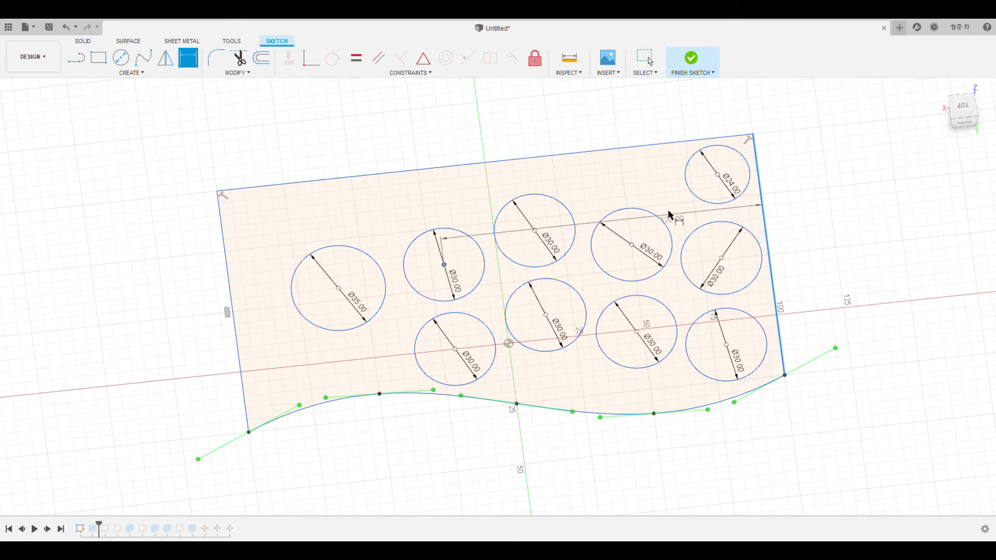
pyautogui.press('Escape')
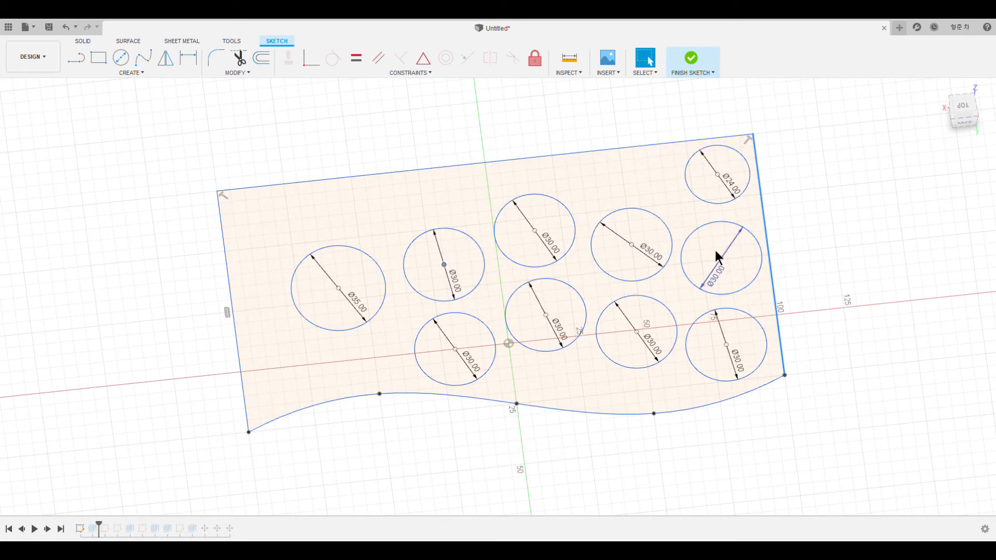
pyautogui.click(444, 264)
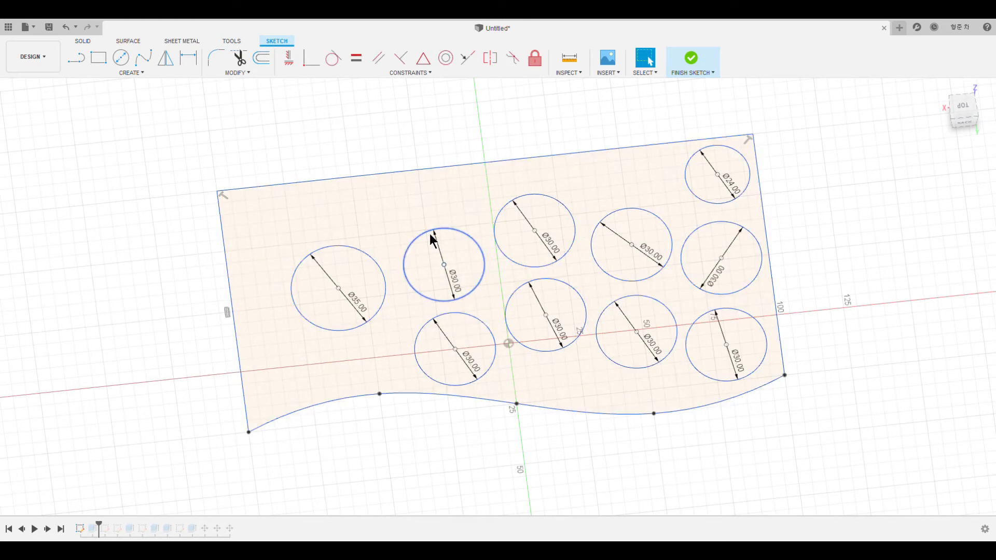
pyautogui.click(779, 217)
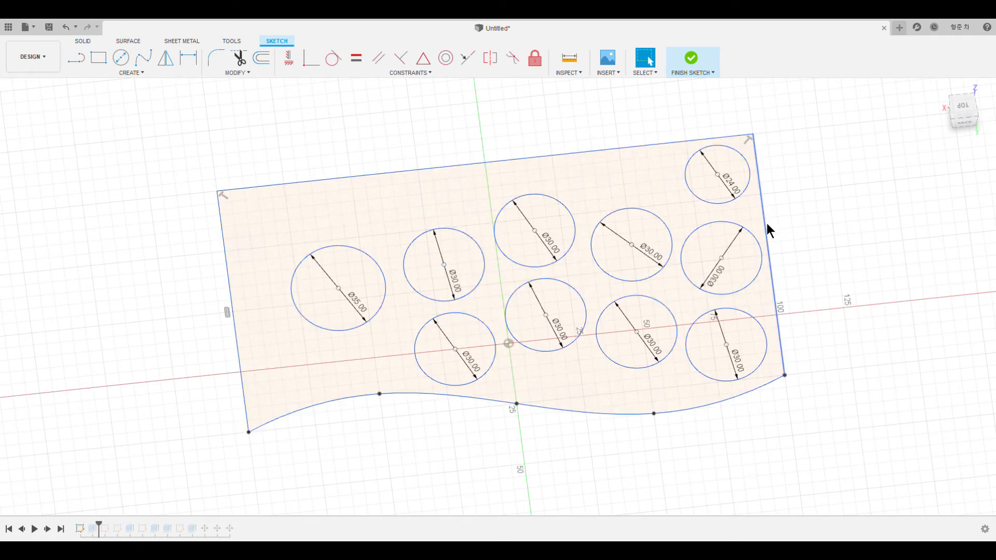
# Step: Dimension the plate's short straight edge next to the 24-diameter circle and set its length to 120
pyautogui.click(187, 58)
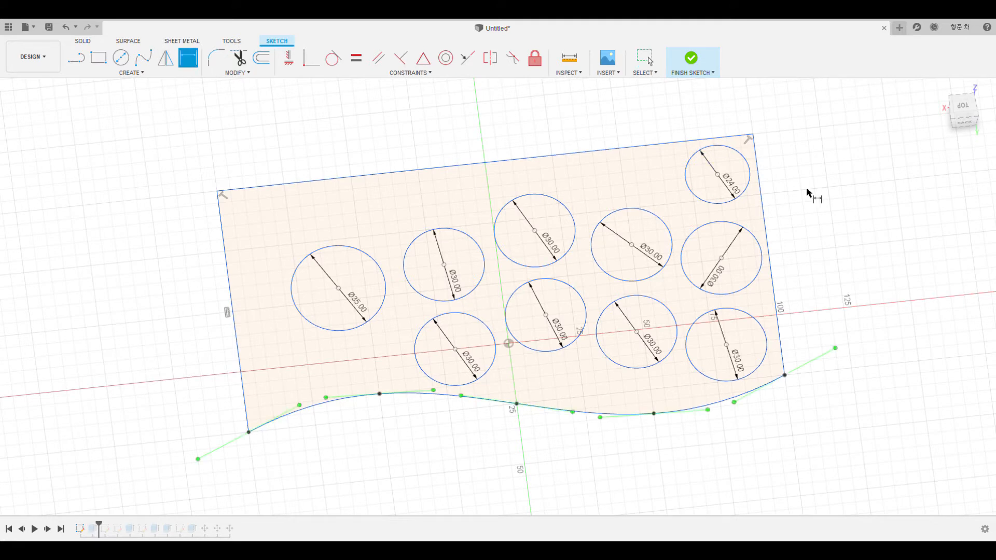
pyautogui.click(767, 222)
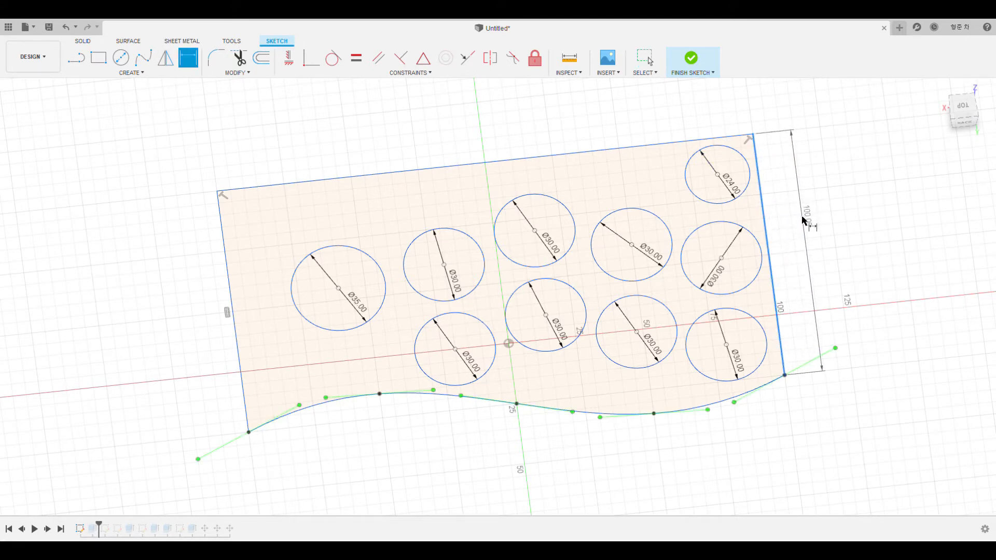
pyautogui.press('Escape')
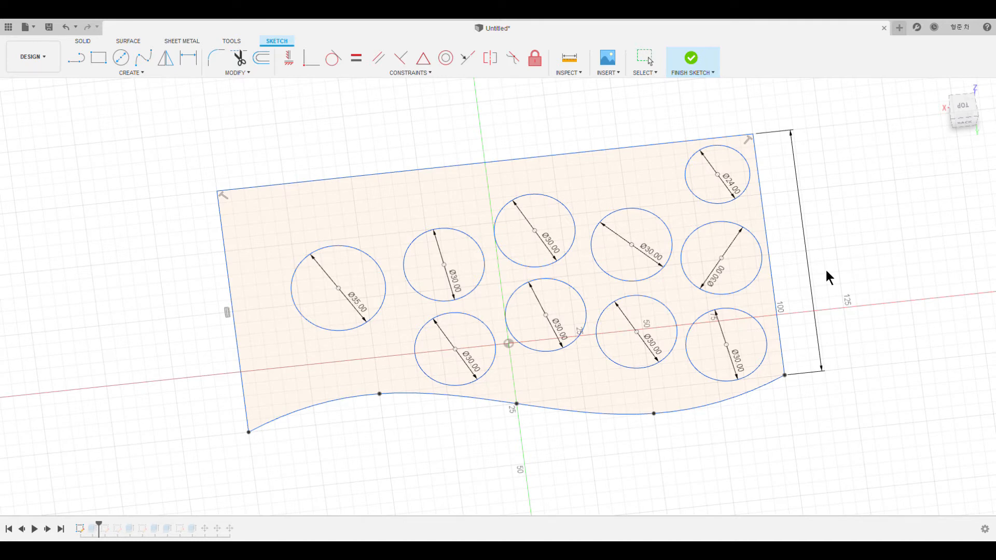
pyautogui.write('120')
pyautogui.press('Return')
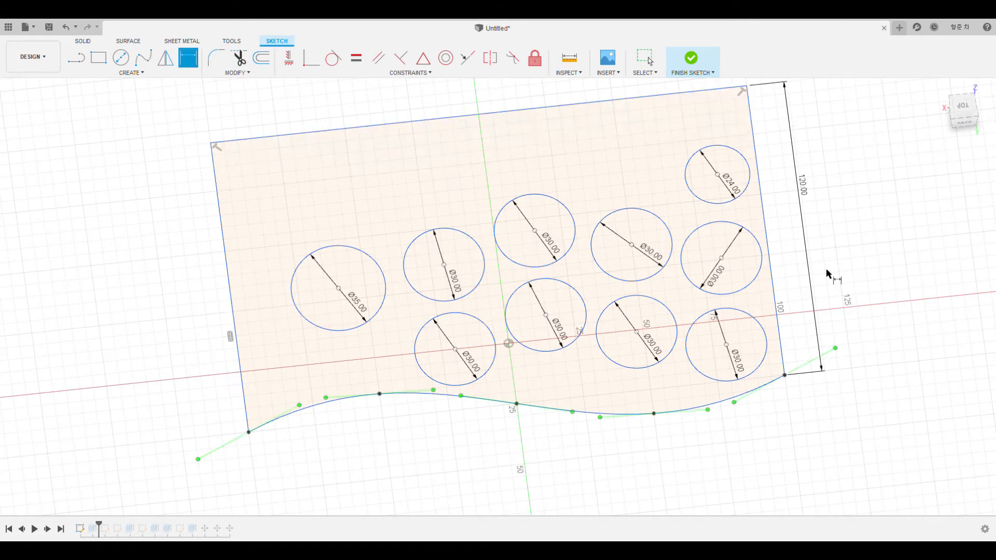
pyautogui.moveTo(811, 242); pyautogui.dragTo(777, 289, button='middle')
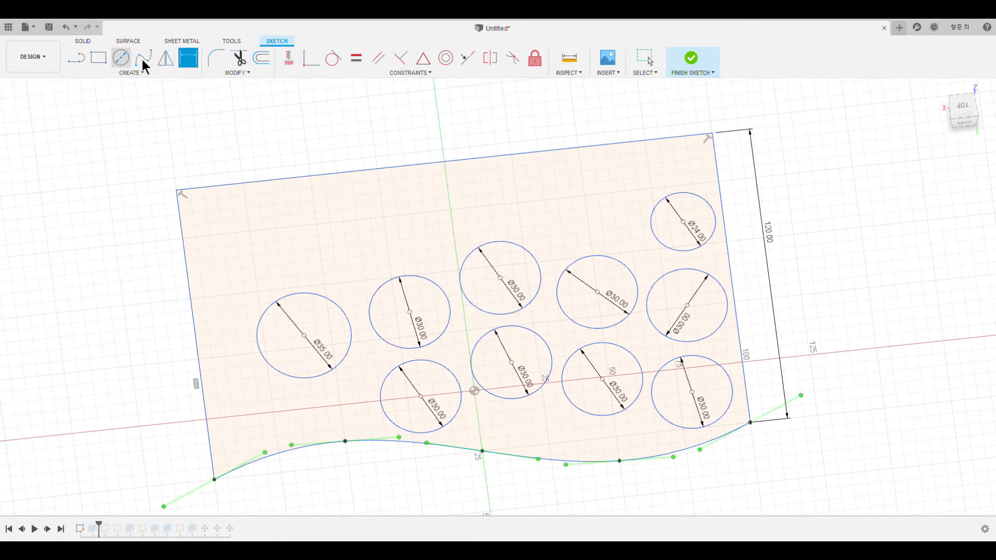
pyautogui.press('Escape')
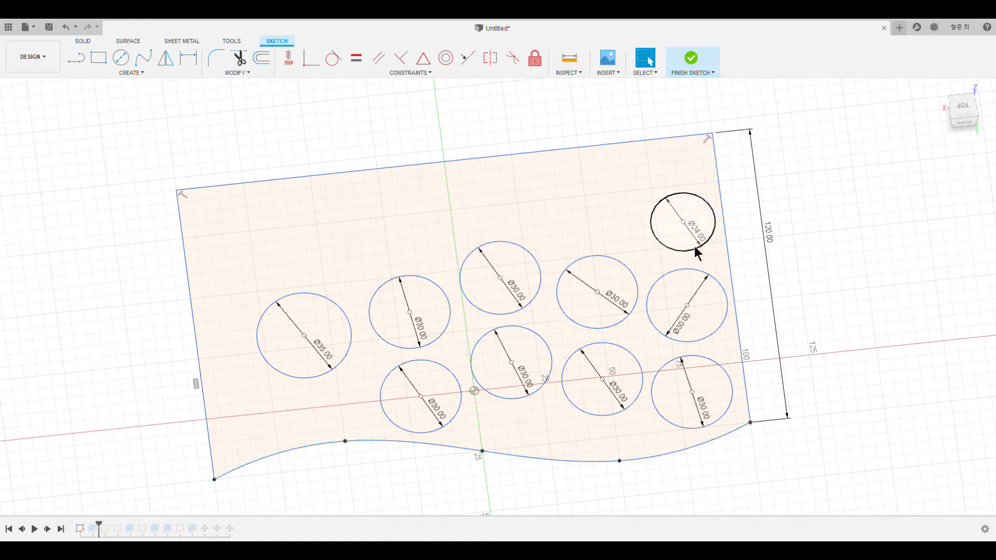
# Step: Move the 24-diameter circle, the adjacent row of 30-diameter circles and one circle of the second row toward the long straight edge
pyautogui.moveTo(683, 222); pyautogui.dragTo(677, 173)
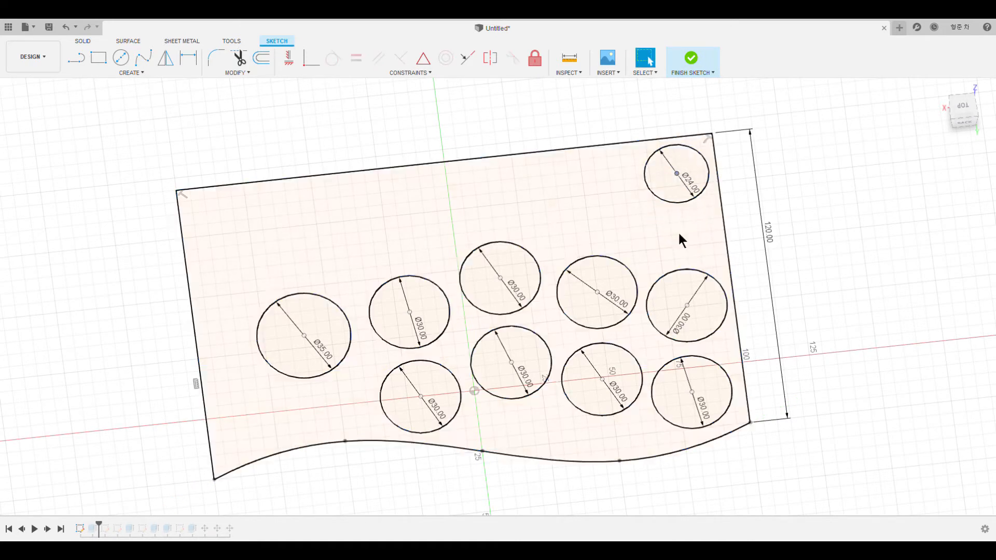
pyautogui.moveTo(683, 303); pyautogui.dragTo(676, 259)
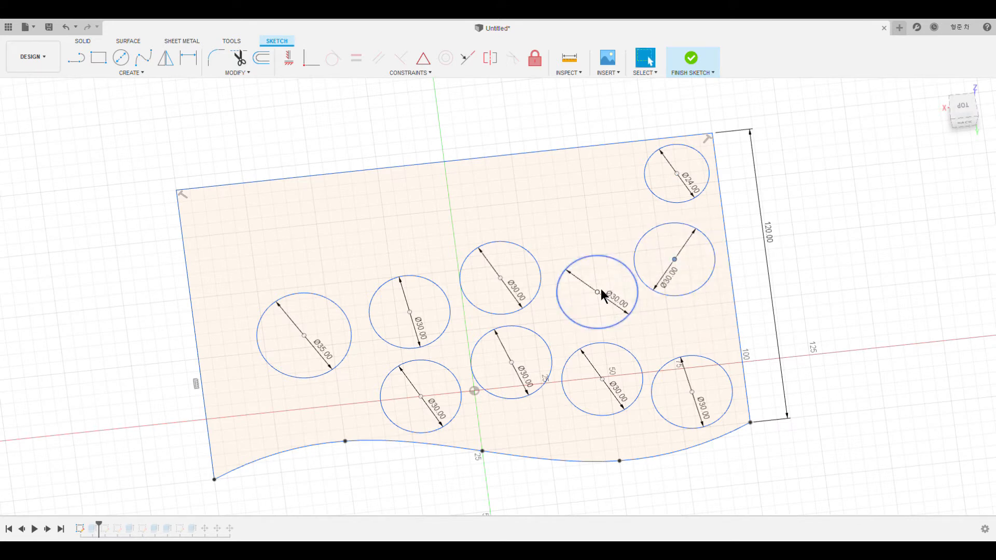
pyautogui.moveTo(597, 292); pyautogui.dragTo(591, 244)
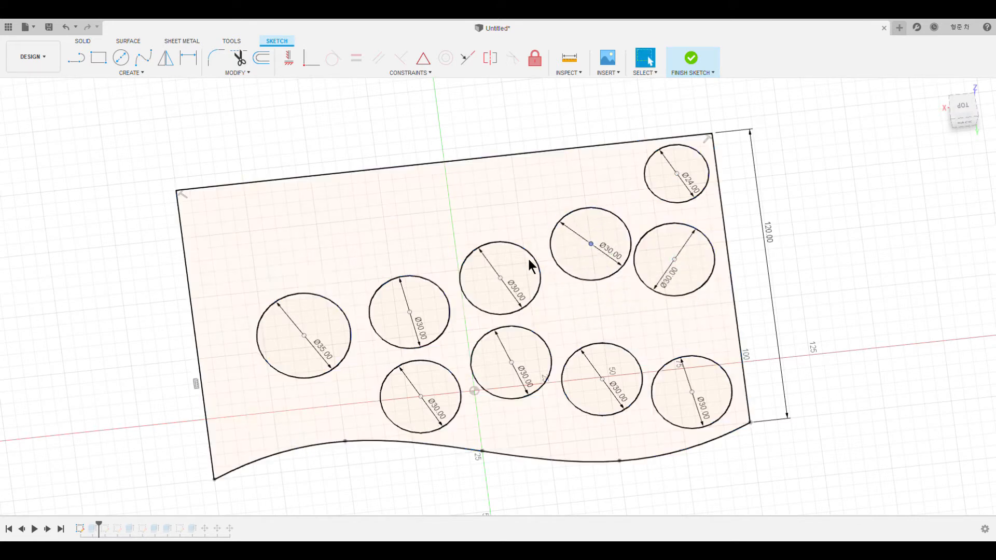
pyautogui.moveTo(500, 277); pyautogui.dragTo(497, 243)
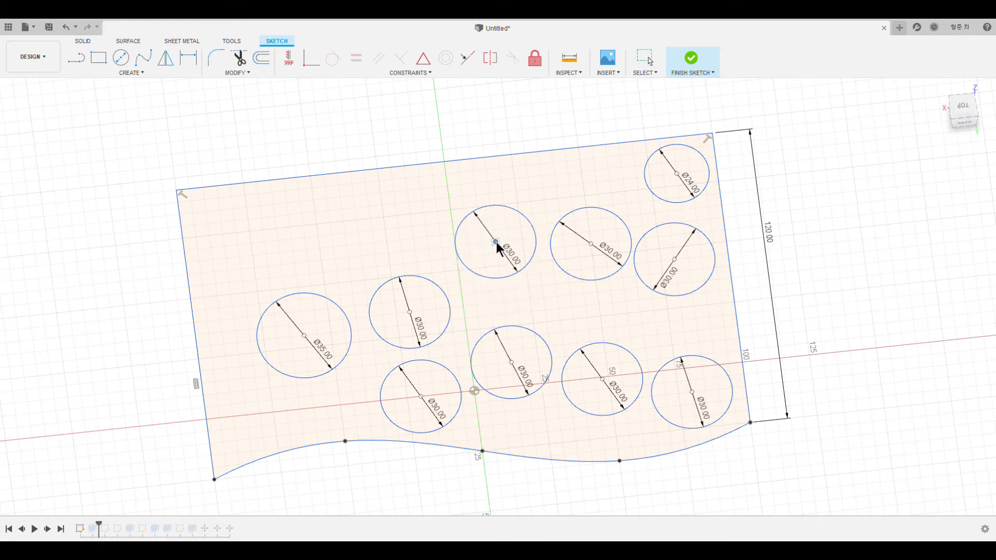
pyautogui.moveTo(410, 313); pyautogui.dragTo(419, 276)
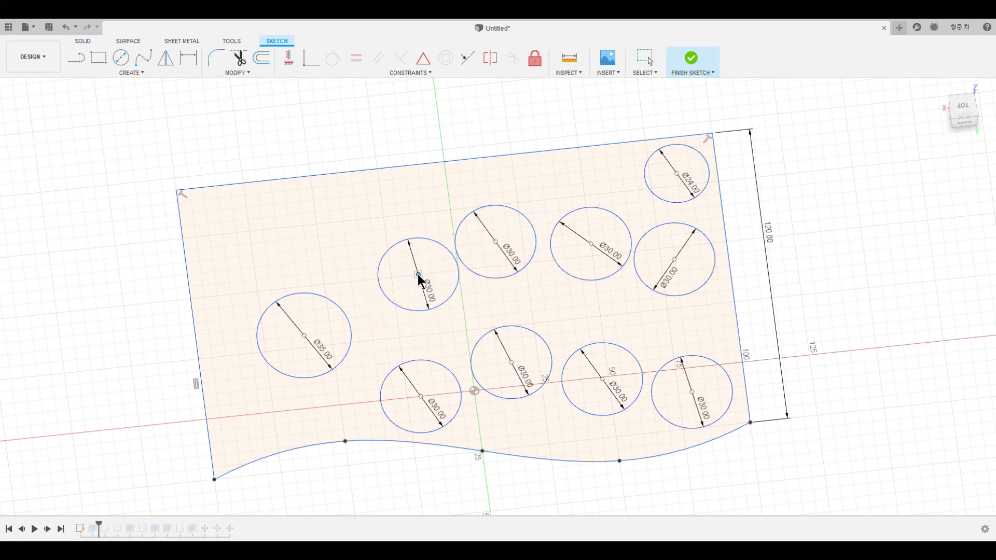
pyautogui.moveTo(511, 363); pyautogui.dragTo(511, 331)
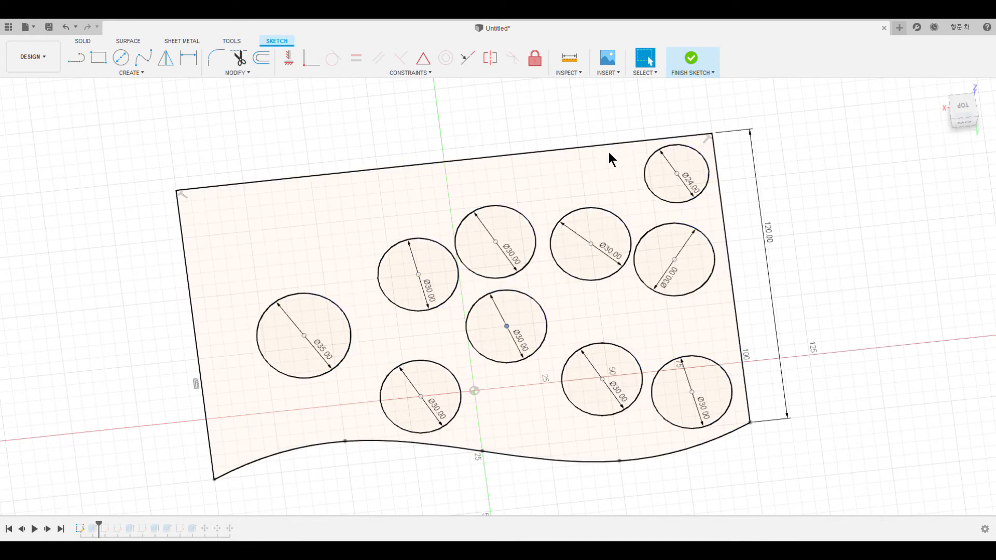
# Step: Draw a second 24-diameter circle beside the first one, along the long straight edge
pyautogui.click(121, 58)
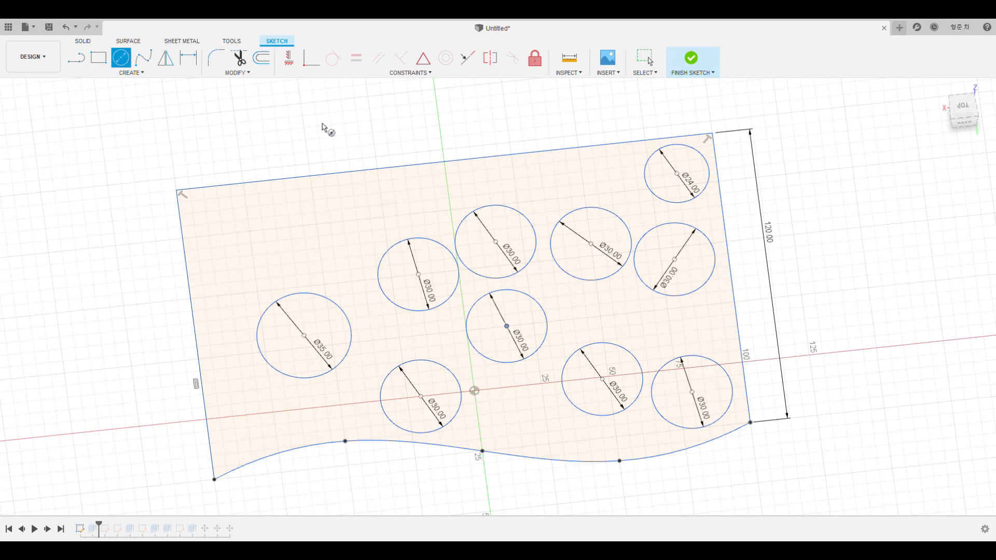
pyautogui.click(601, 176)
pyautogui.write('24')
pyautogui.press('Return')
pyautogui.press('Escape')
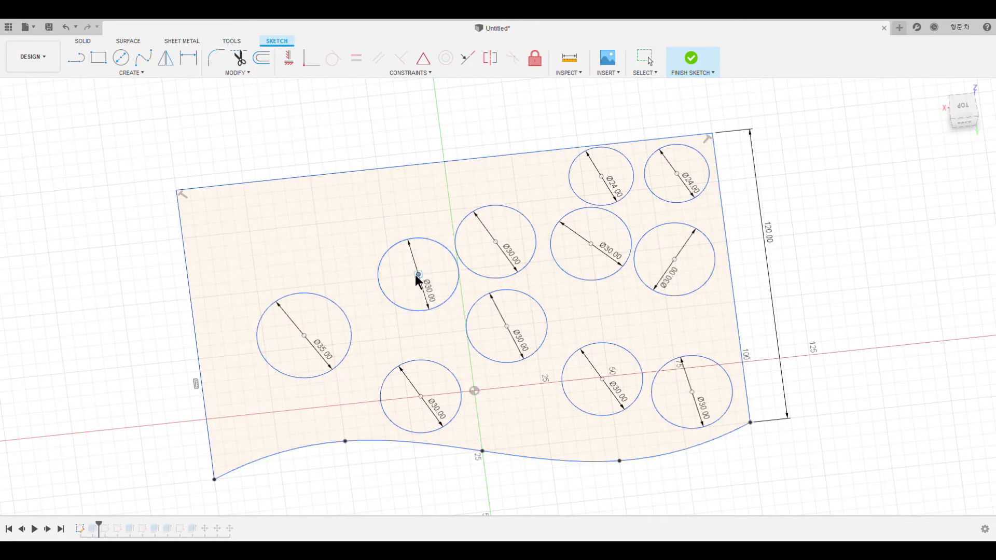
# Step: Shift the upper row of 30-diameter circles away from the 120 edge, lowering the two nearest that edge toward the wavy edge
pyautogui.moveTo(416, 276); pyautogui.dragTo(410, 278)
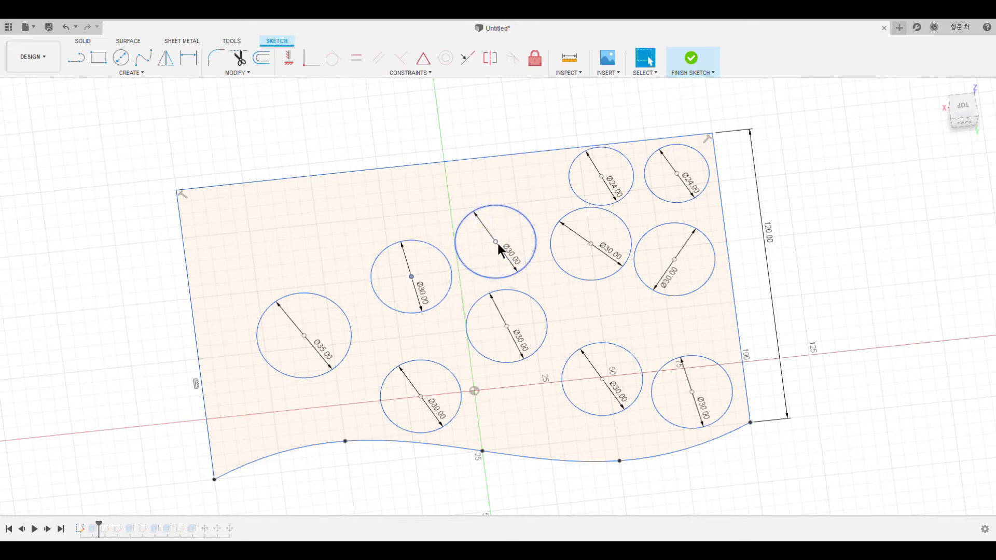
pyautogui.moveTo(497, 241); pyautogui.dragTo(490, 243)
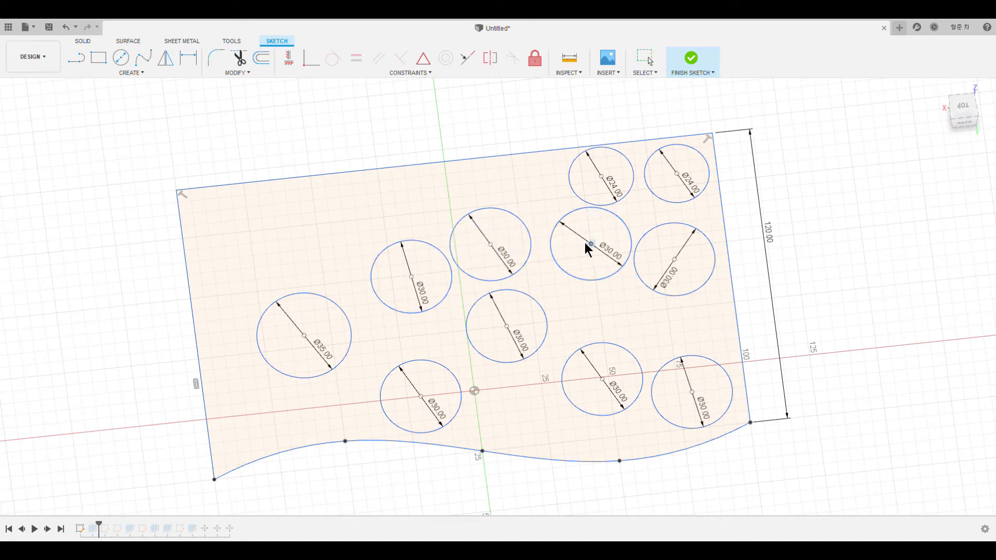
pyautogui.moveTo(585, 242); pyautogui.dragTo(577, 244)
pyautogui.moveTo(674, 259); pyautogui.dragTo(667, 273)
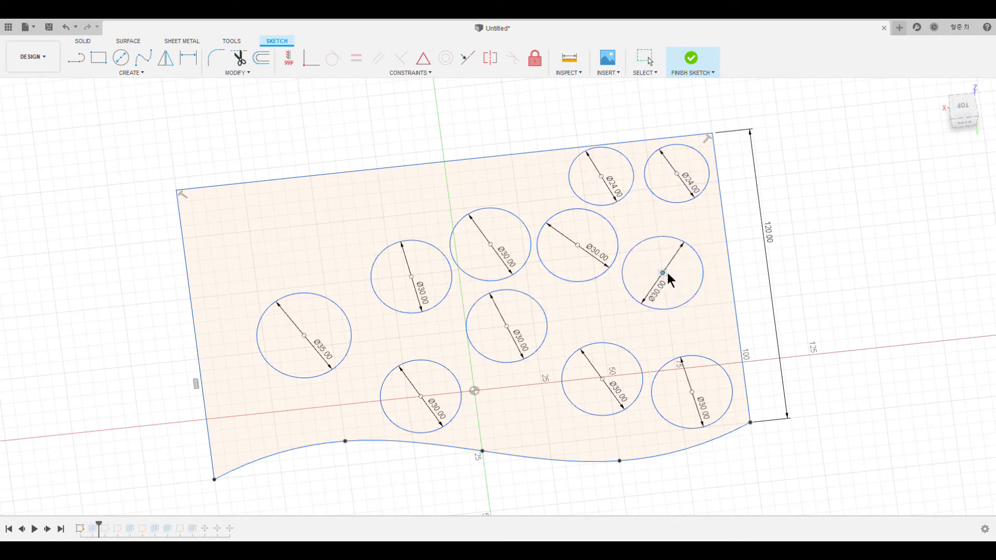
pyautogui.moveTo(579, 245); pyautogui.dragTo(579, 257)
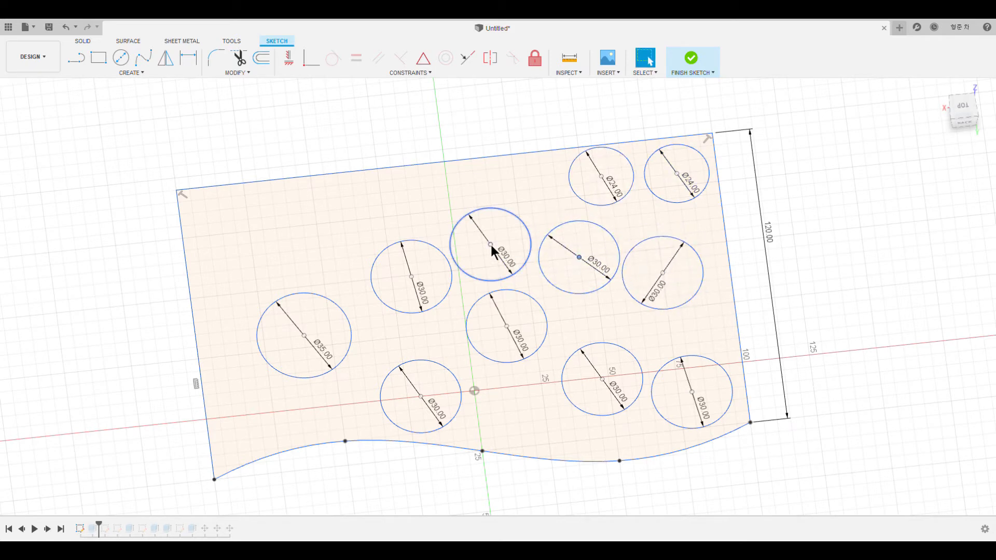
# Step: Space the lower row of four 30-diameter circles evenly, and shift both 24-diameter circles and the adjacent upper-row circle toward the wavy edge
pyautogui.moveTo(507, 325); pyautogui.dragTo(509, 338)
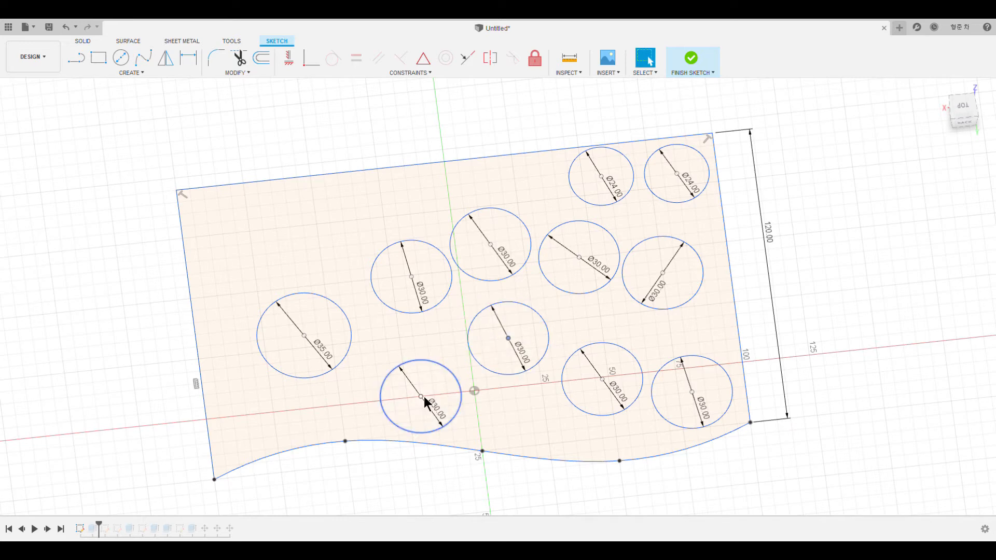
pyautogui.moveTo(424, 397); pyautogui.dragTo(425, 368)
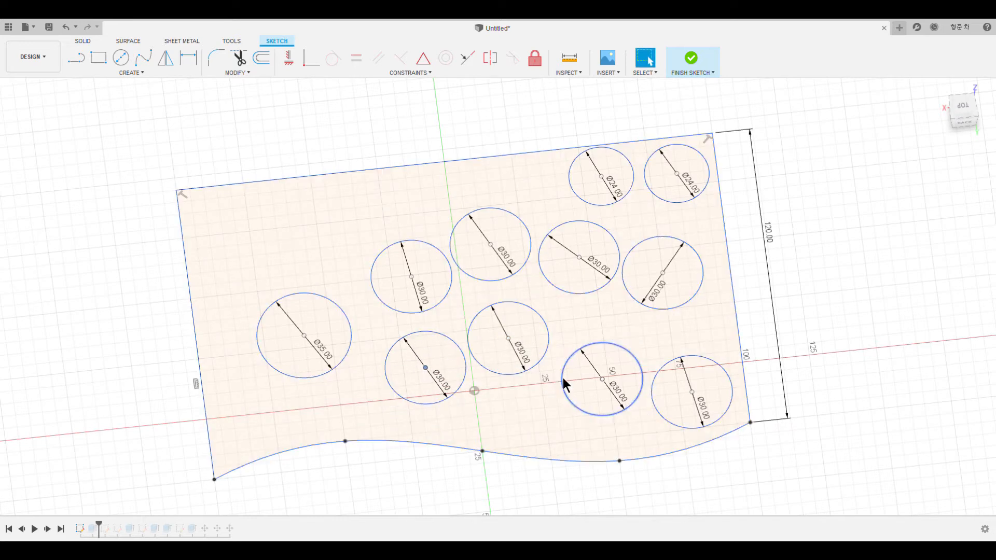
pyautogui.moveTo(602, 177); pyautogui.dragTo(593, 189)
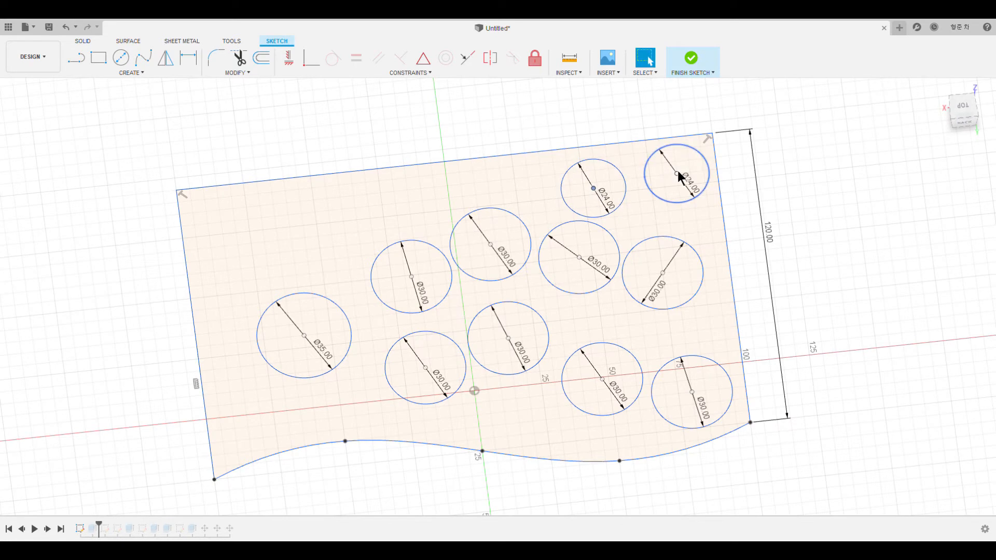
pyautogui.moveTo(678, 173); pyautogui.dragTo(666, 187)
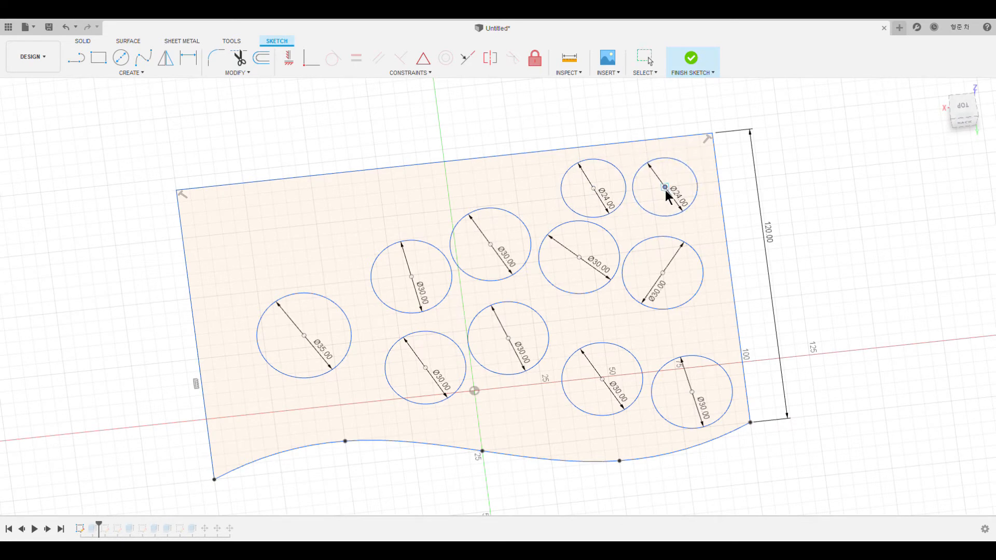
pyautogui.moveTo(580, 257); pyautogui.dragTo(576, 266)
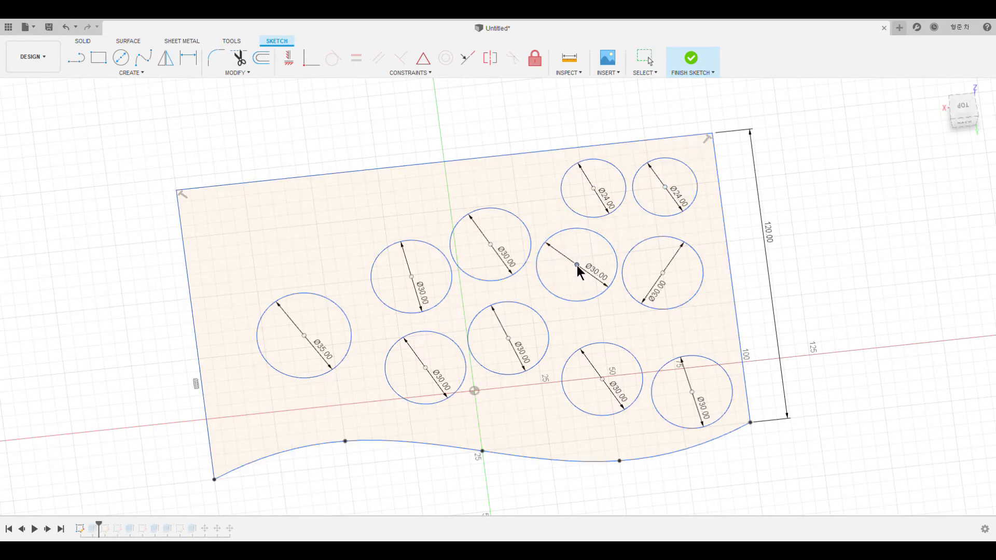
pyautogui.moveTo(506, 337); pyautogui.dragTo(508, 348)
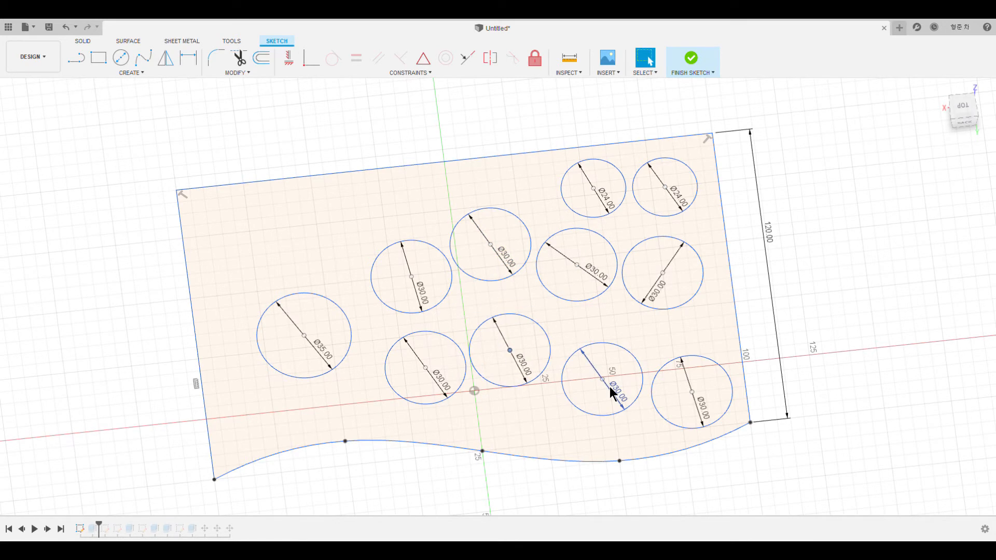
pyautogui.moveTo(603, 379); pyautogui.dragTo(594, 366)
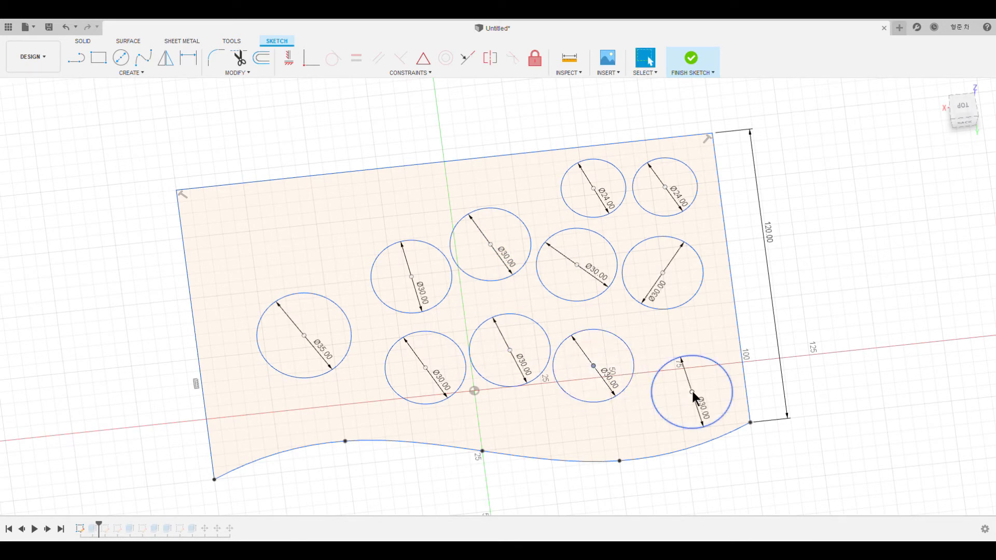
pyautogui.moveTo(693, 393); pyautogui.dragTo(677, 383)
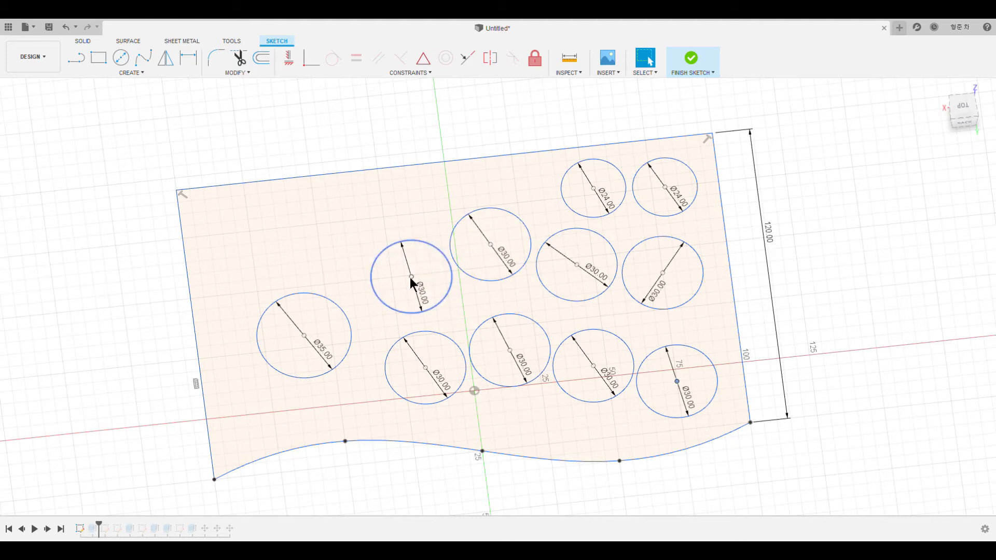
# Step: Lower the two upper-row 30-diameter circles nearest the 35-diameter circle, tighten the 24-diameter pair, and nudge the 35-diameter circle toward its short edge
pyautogui.moveTo(411, 277); pyautogui.dragTo(409, 285)
pyautogui.moveTo(490, 244); pyautogui.dragTo(490, 252)
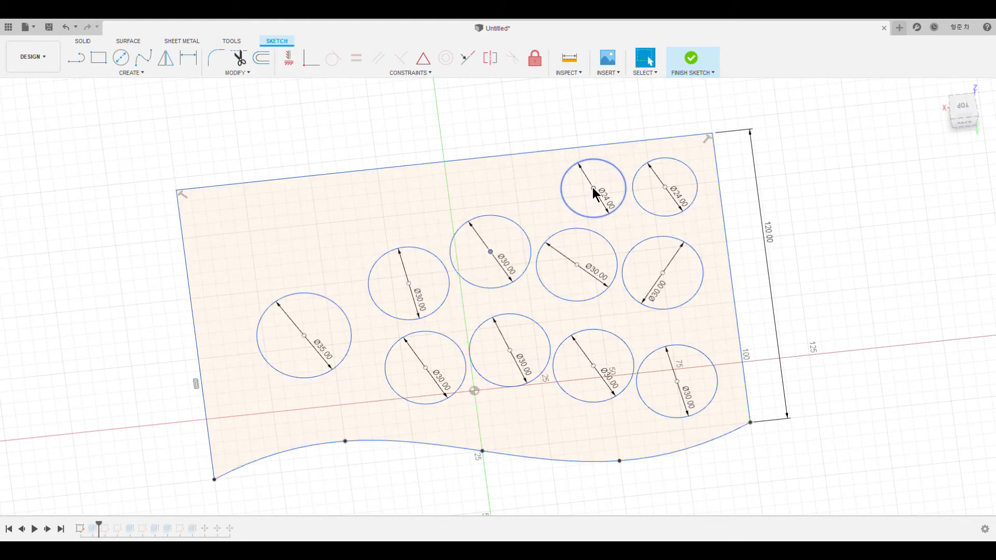
pyautogui.moveTo(593, 188)
pyautogui.mouseDown()
pyautogui.moveTo(598, 193)
pyautogui.moveTo(585, 196)
pyautogui.mouseUp()
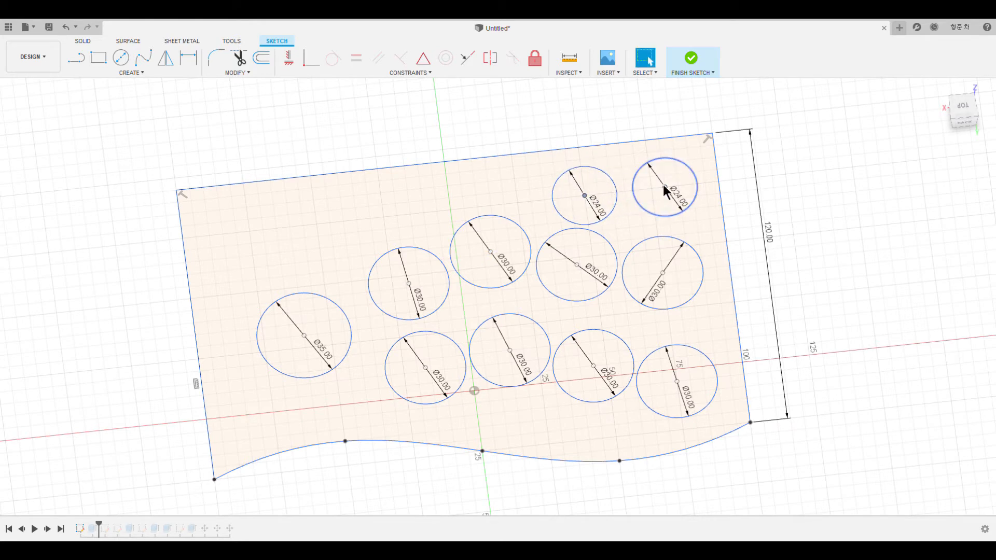
pyautogui.moveTo(664, 185); pyautogui.dragTo(657, 189)
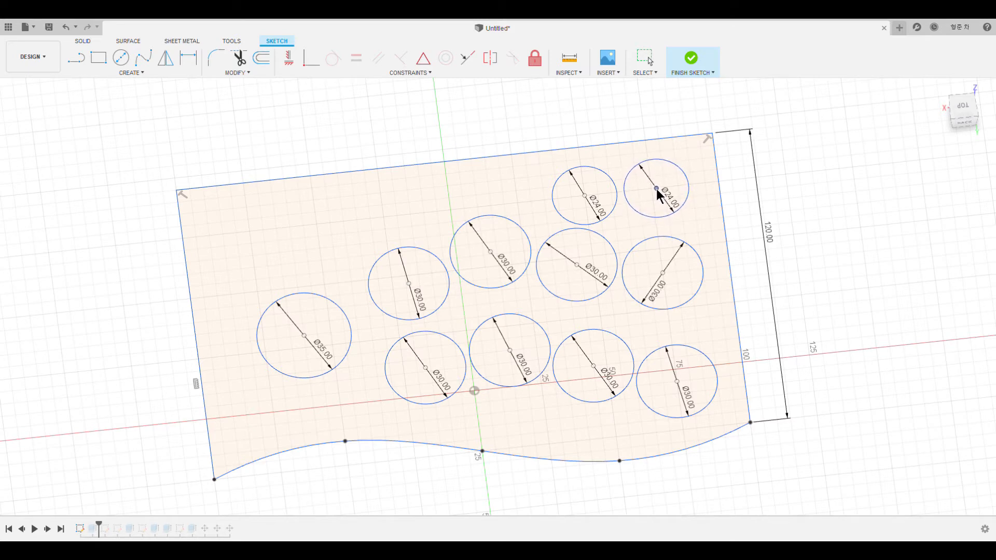
pyautogui.click(814, 347)
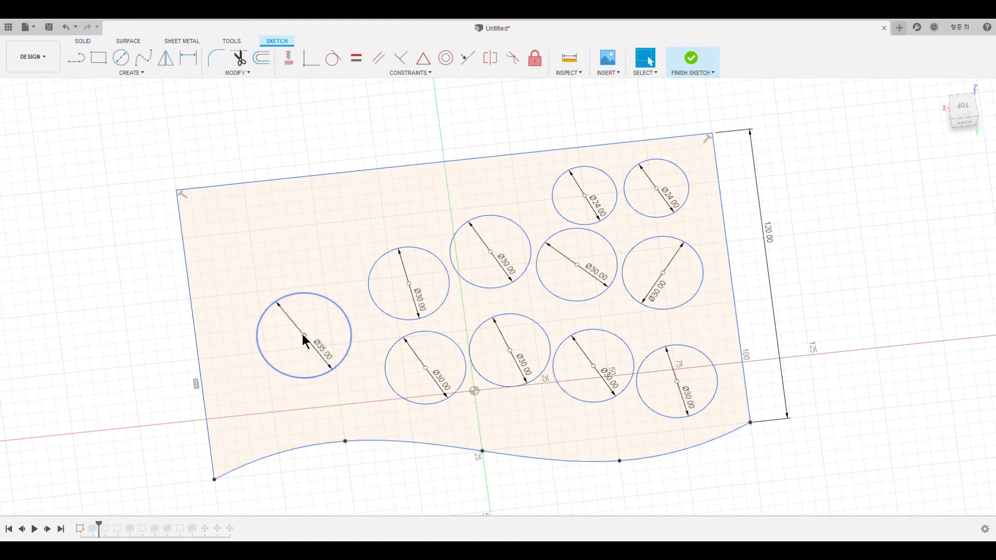
pyautogui.moveTo(302, 335); pyautogui.dragTo(298, 337)
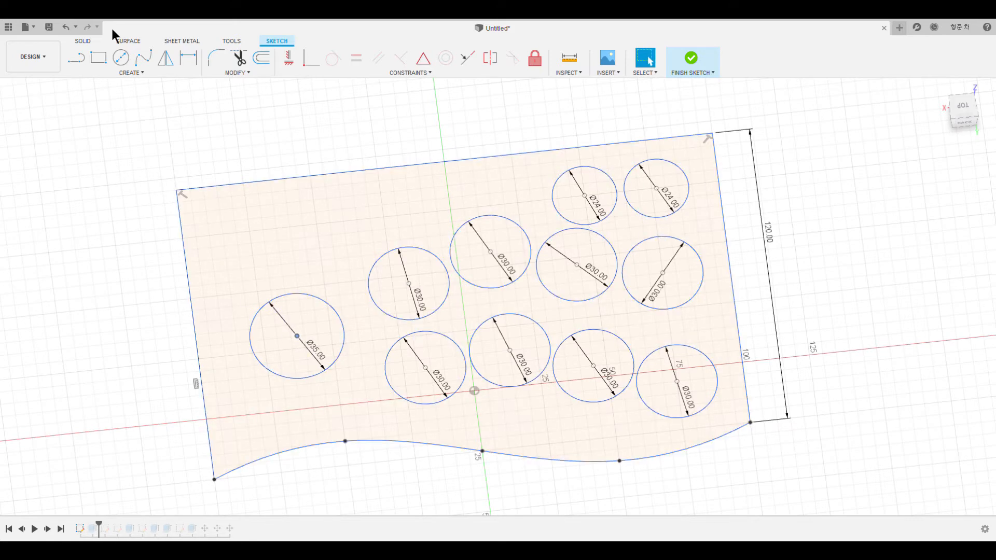
pyautogui.click(99, 58)
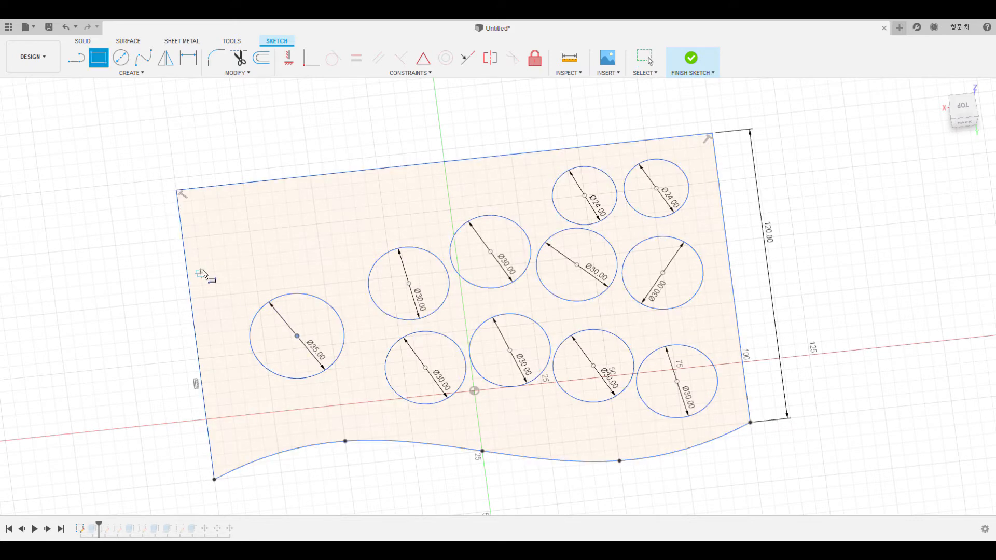
pyautogui.click(183, 237)
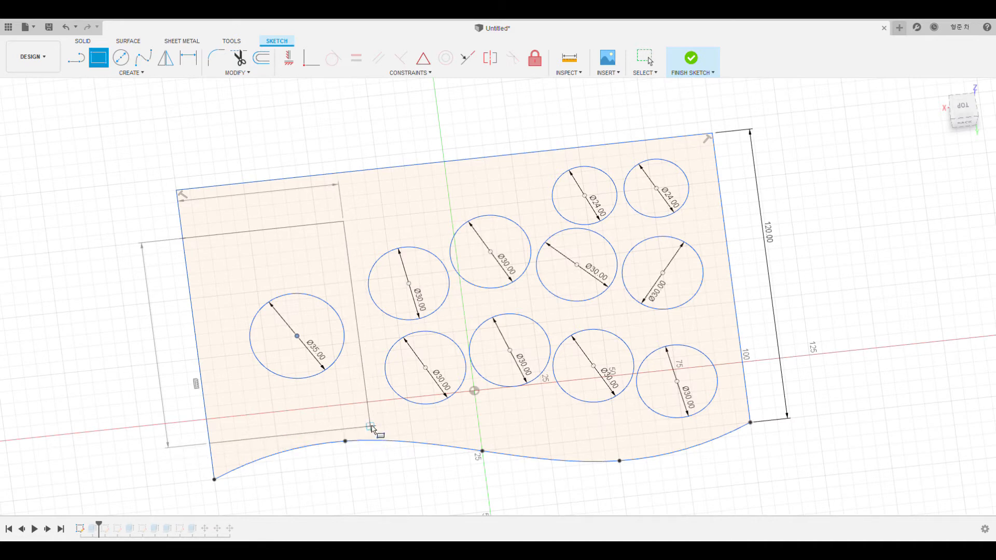
pyautogui.press('Escape')
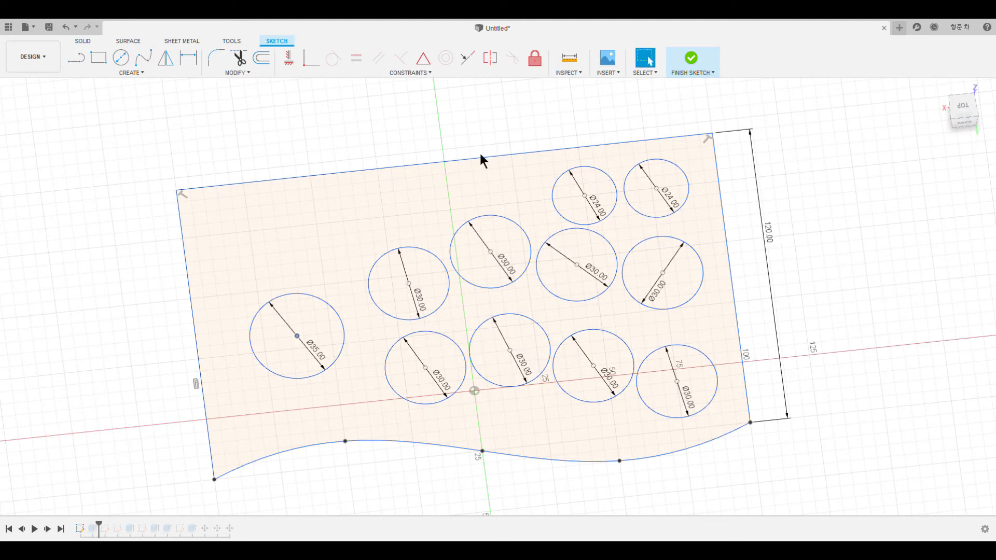
# Step: Move the 35-diameter circle slightly toward the corner of the long and short straight edges and finish the sketch
pyautogui.moveTo(296, 335); pyautogui.dragTo(289, 325)
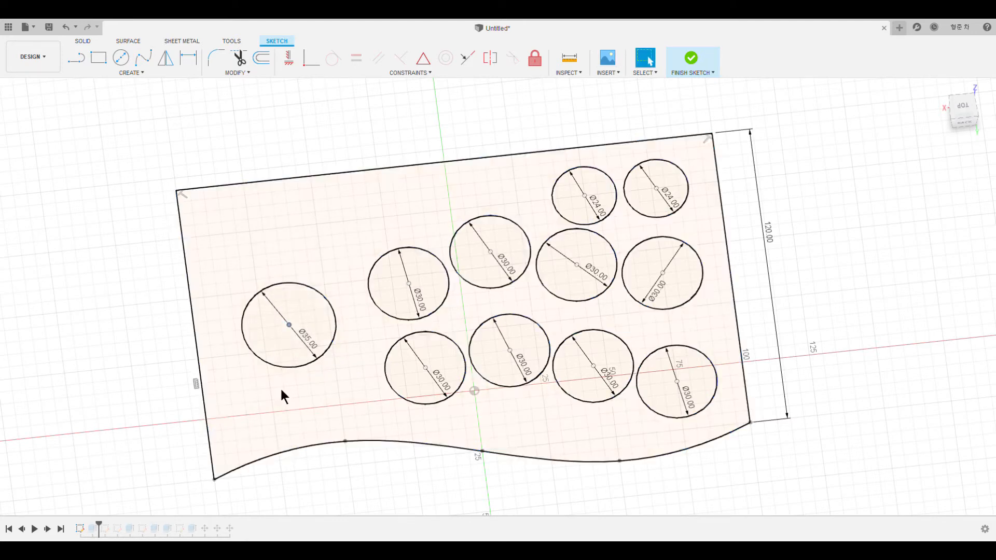
pyautogui.click(370, 482)
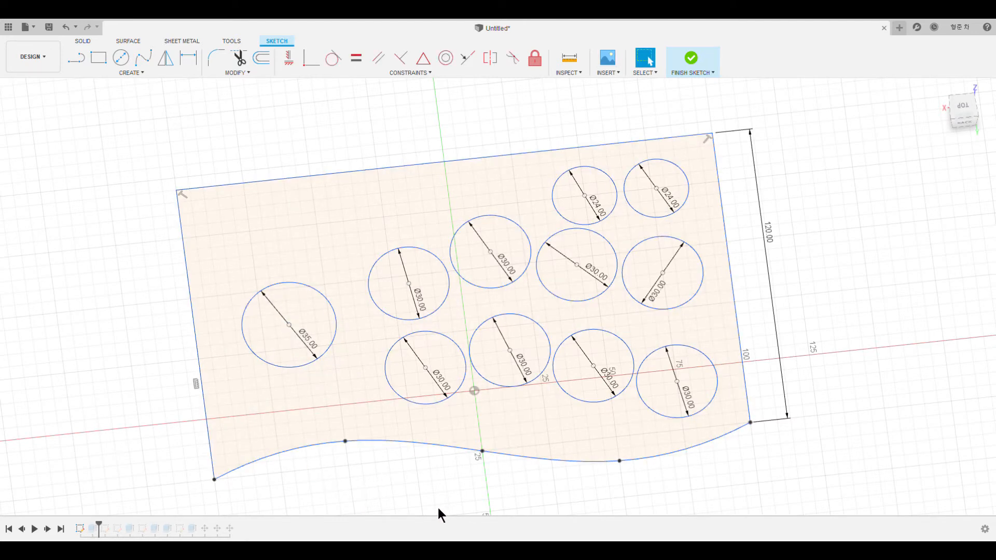
pyautogui.moveTo(436, 510)
pyautogui.keyDown('shift'); pyautogui.mouseDown(button='middle')
pyautogui.moveTo(424, 476)
pyautogui.moveTo(431, 412)
pyautogui.moveTo(435, 468)
pyautogui.moveTo(422, 476)
pyautogui.moveTo(427, 486)
pyautogui.moveTo(629, 91)
pyautogui.mouseUp(button='middle'); pyautogui.keyUp('shift')
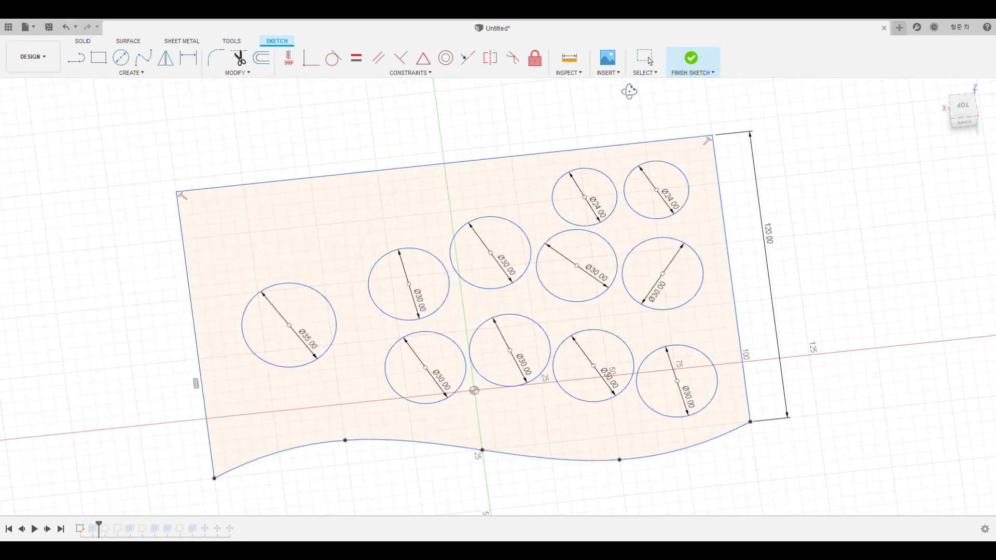
pyautogui.click(690, 59)
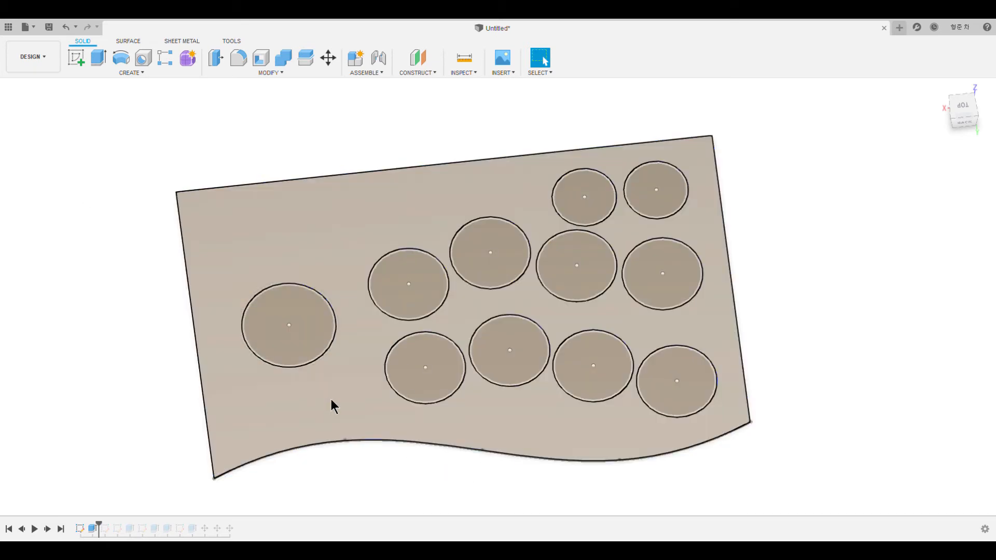
# Step: Extrude the 35-diameter circle 5 downward as a cut through the plate
pyautogui.moveTo(437, 493)
pyautogui.keyDown('shift'); pyautogui.mouseDown(button='middle')
pyautogui.moveTo(431, 444)
pyautogui.moveTo(435, 487)
pyautogui.mouseUp(button='middle'); pyautogui.keyUp('shift')
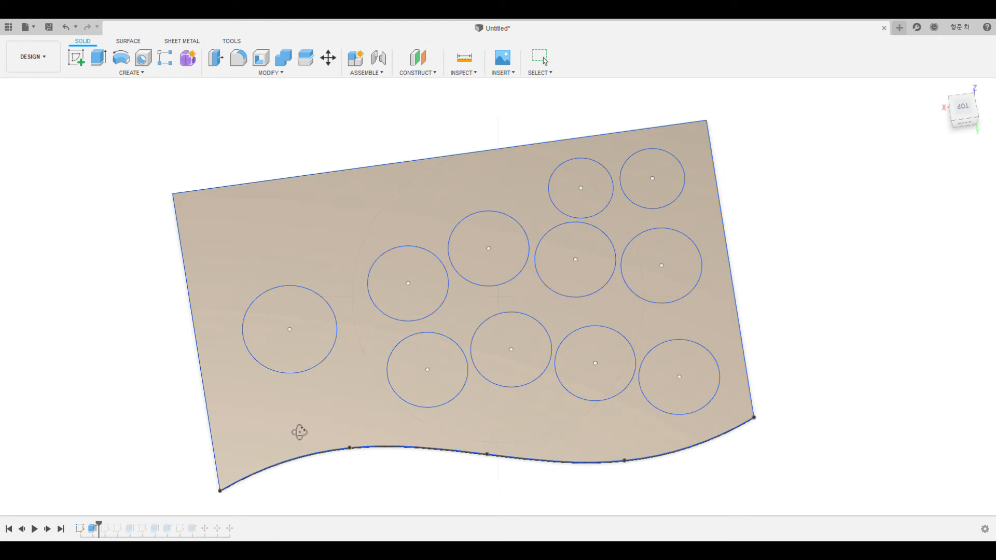
pyautogui.click(103, 58)
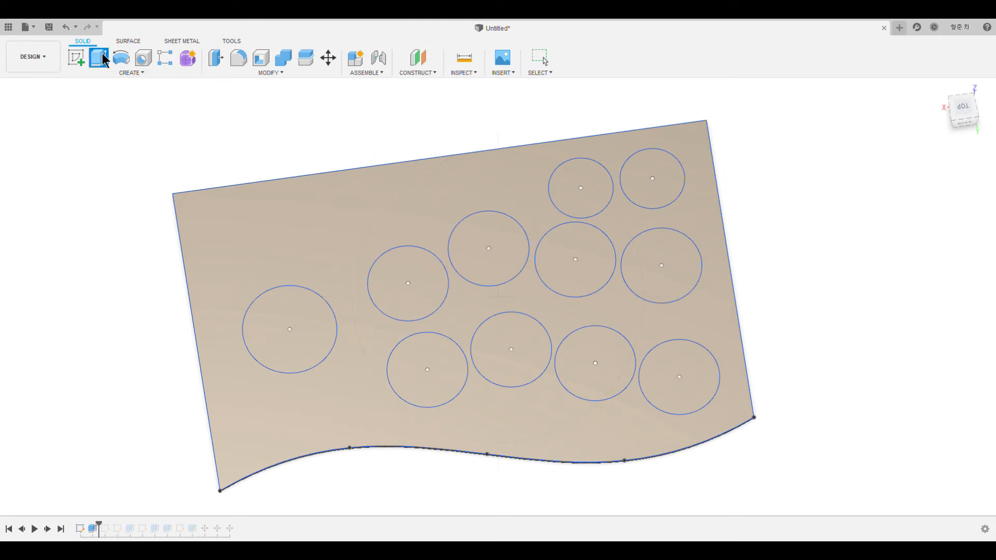
pyautogui.click(311, 316)
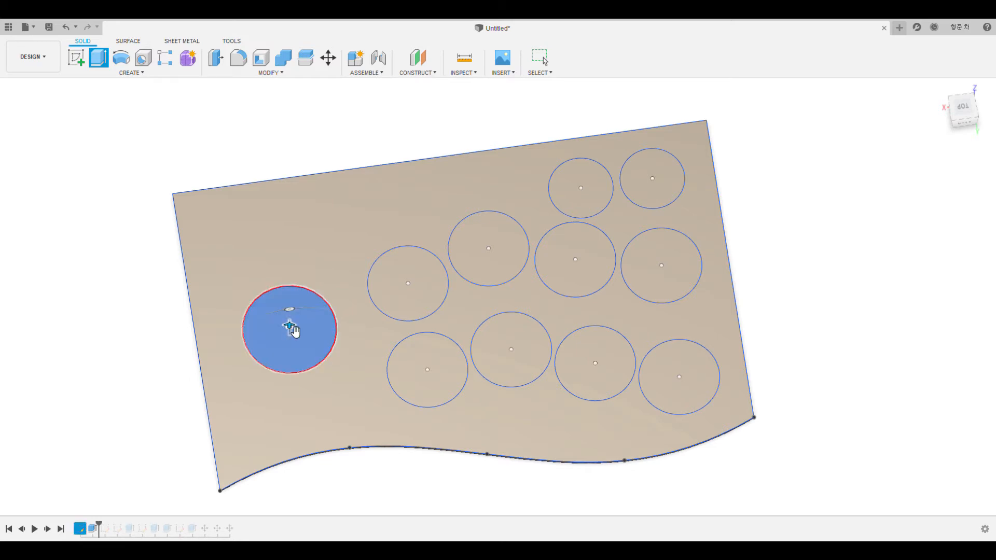
pyautogui.moveTo(292, 333); pyautogui.dragTo(290, 339)
pyautogui.keyDown('shift'); pyautogui.moveTo(438, 513); pyautogui.dragTo(422, 480, button='middle'); pyautogui.keyUp('shift')
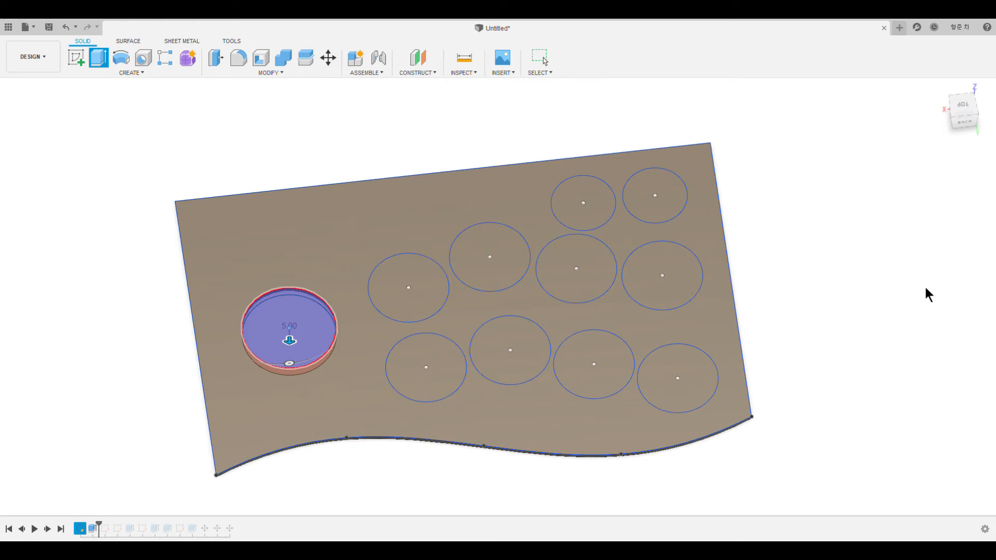
pyautogui.click(927, 281)
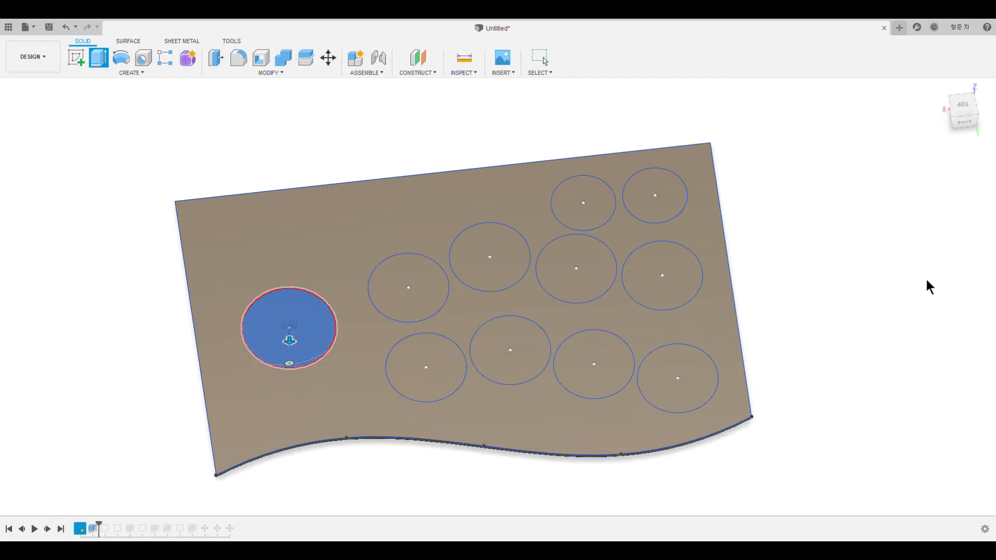
pyautogui.moveTo(416, 478)
pyautogui.keyDown('shift'); pyautogui.mouseDown(button='middle')
pyautogui.moveTo(406, 397)
pyautogui.moveTo(456, 384)
pyautogui.moveTo(471, 413)
pyautogui.moveTo(405, 460)
pyautogui.moveTo(423, 473)
pyautogui.mouseUp(button='middle'); pyautogui.keyUp('shift')
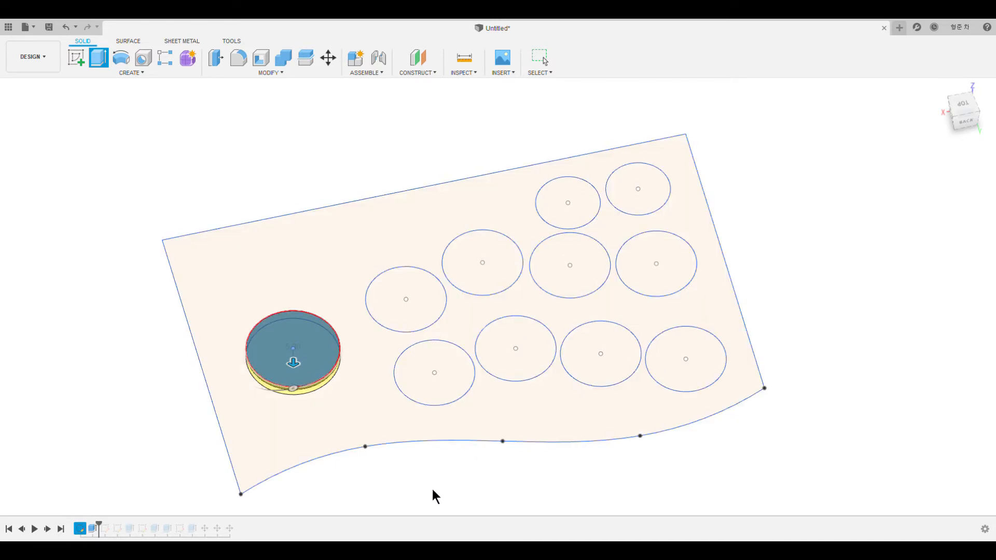
pyautogui.keyDown('shift'); pyautogui.moveTo(430, 475); pyautogui.dragTo(562, 438, button='middle'); pyautogui.keyUp('shift')
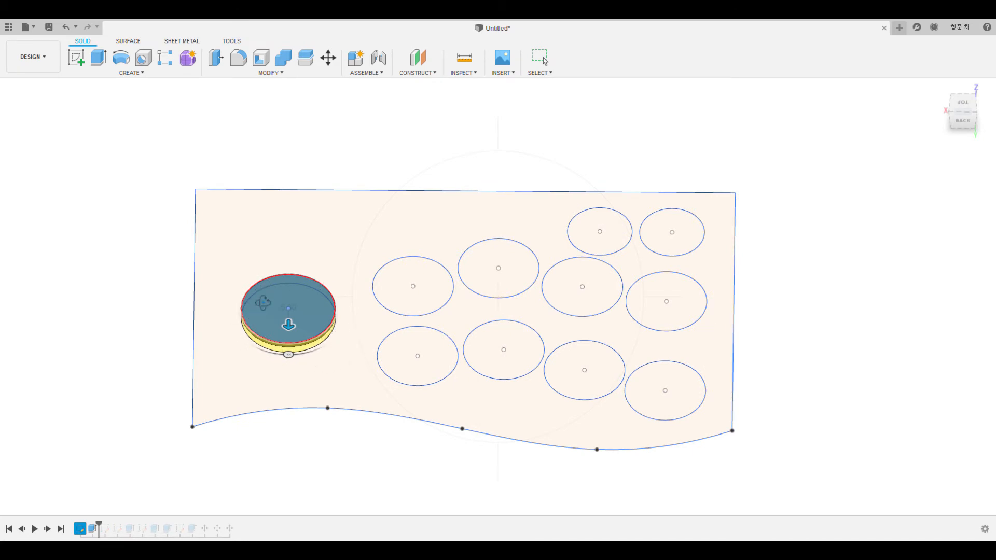
pyautogui.press('Escape')
pyautogui.click(942, 292)
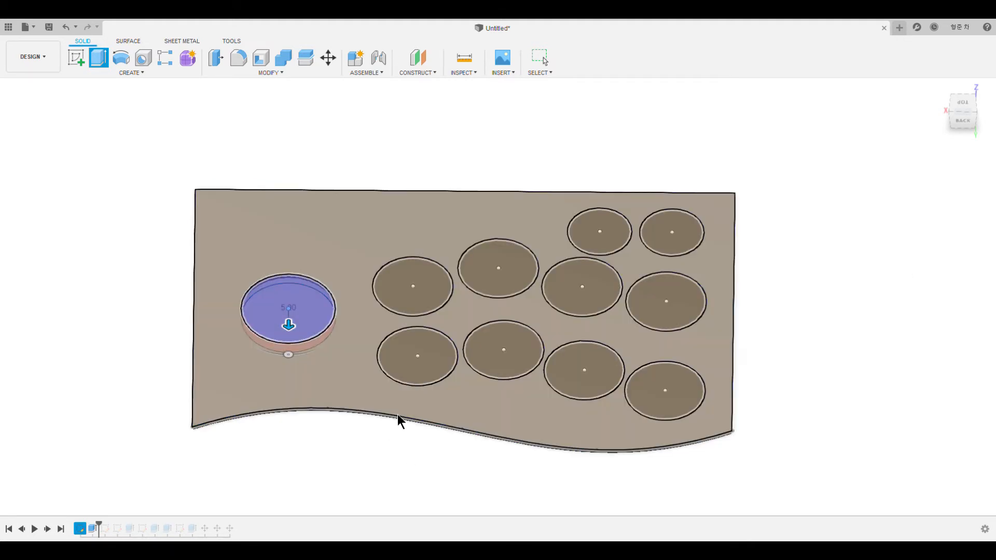
pyautogui.press('Return')
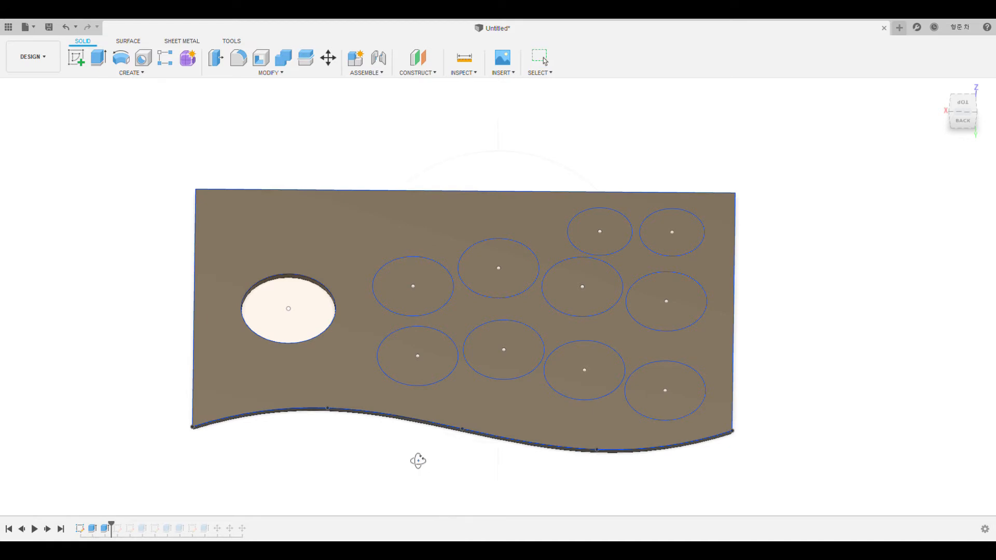
# Step: Delete the plate's extrusion and the circle cut, keeping only the base sketch
pyautogui.moveTo(415, 460)
pyautogui.keyDown('shift'); pyautogui.mouseDown(button='middle')
pyautogui.moveTo(422, 416)
pyautogui.moveTo(453, 366)
pyautogui.moveTo(423, 465)
pyautogui.mouseUp(button='middle'); pyautogui.keyUp('shift')
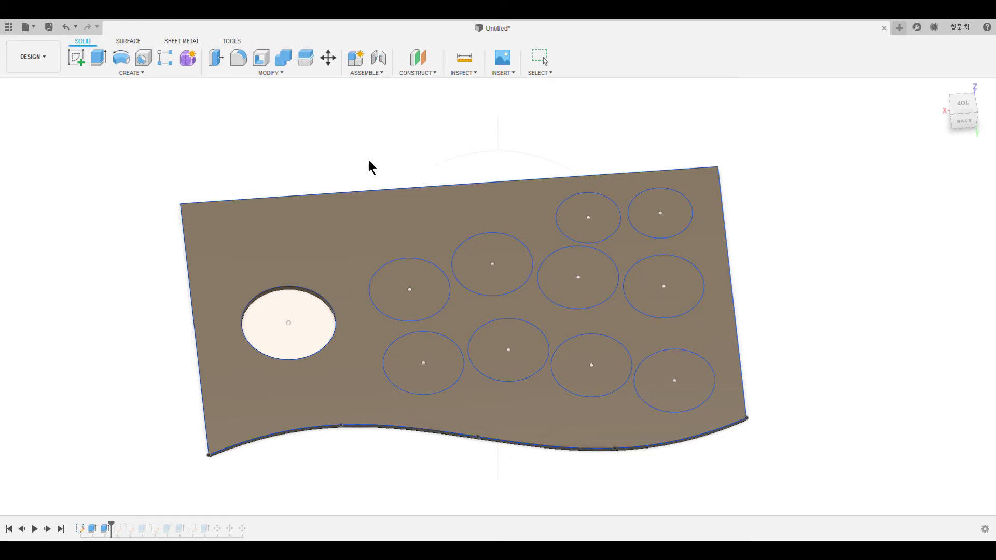
pyautogui.click(541, 59)
pyautogui.click(76, 163)
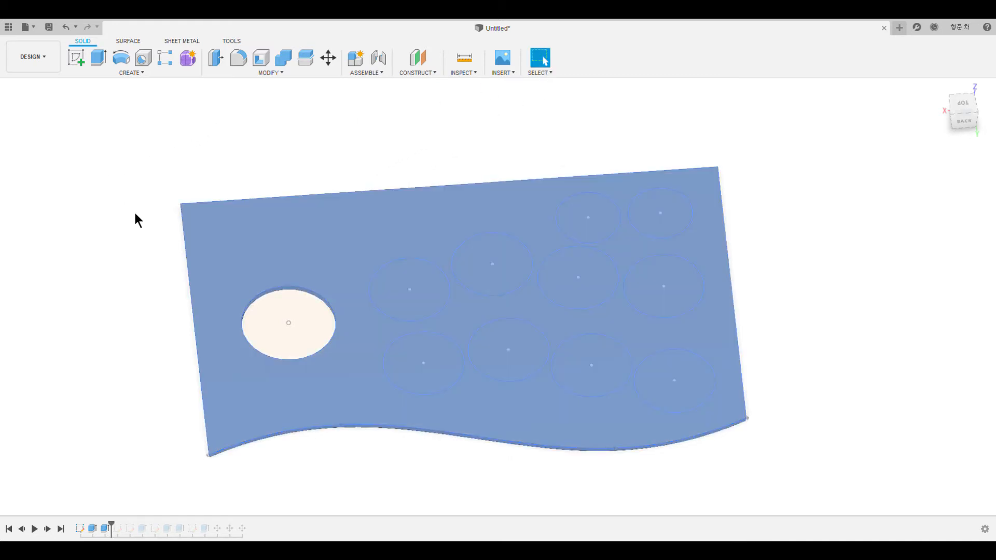
pyautogui.click(138, 304)
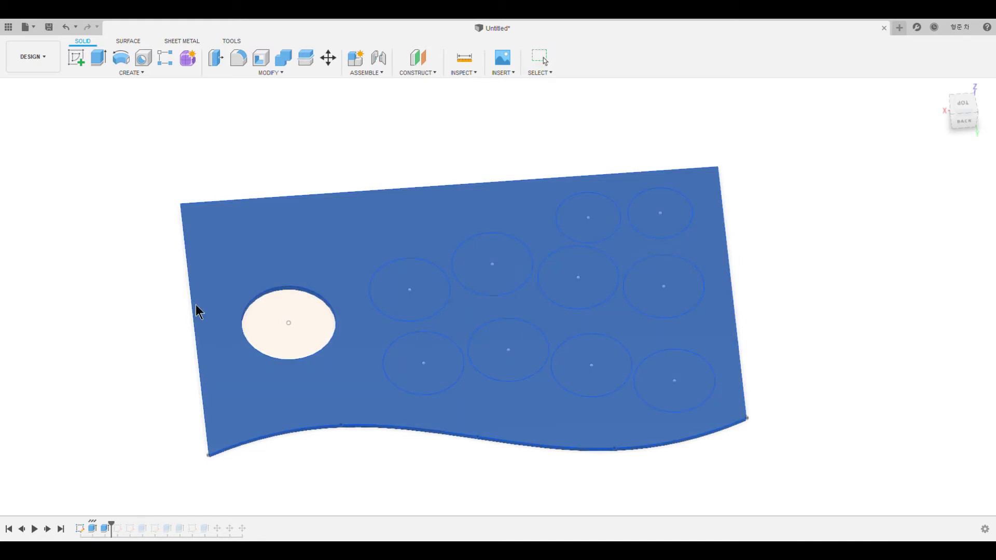
pyautogui.click(455, 298)
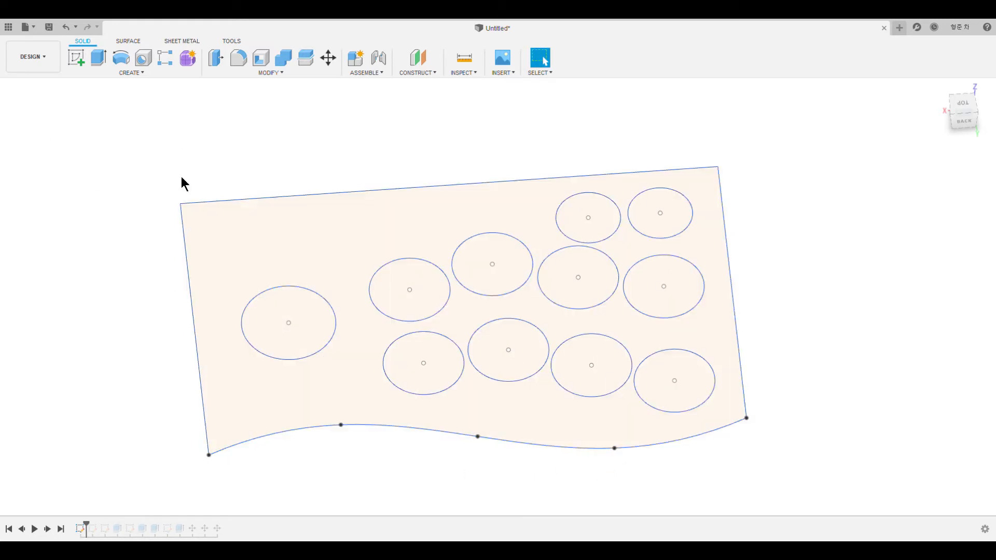
# Step: Extrude the wavy-edged plate profile slightly downward into a thin body, leaving all eleven circles open as holes
pyautogui.click(99, 58)
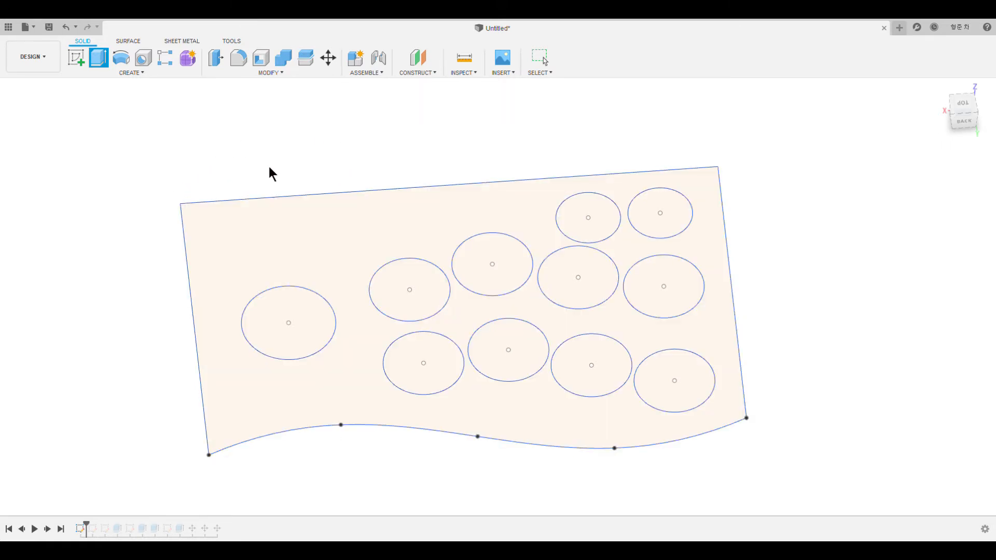
pyautogui.click(295, 239)
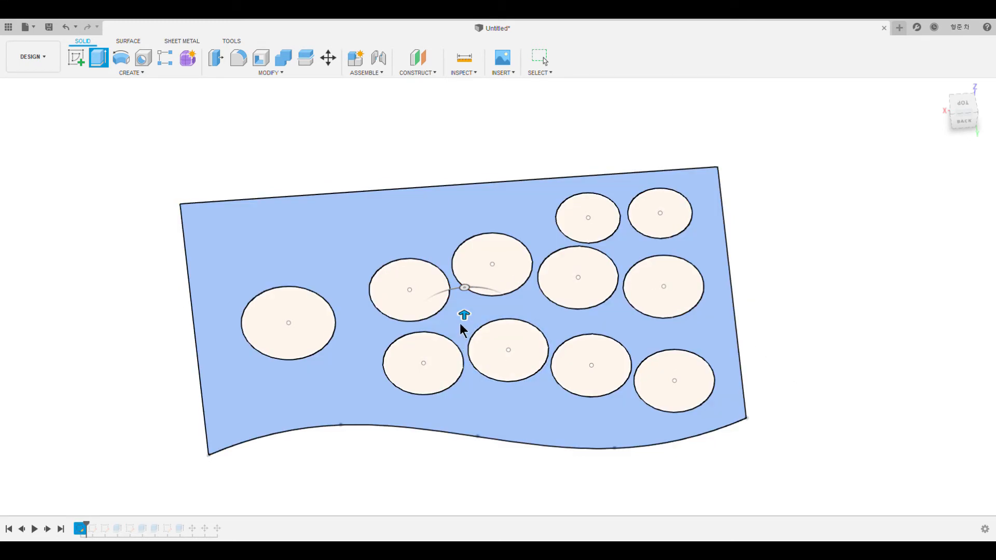
pyautogui.moveTo(464, 315)
pyautogui.mouseDown()
pyautogui.moveTo(470, 332)
pyautogui.moveTo(466, 319)
pyautogui.mouseUp()
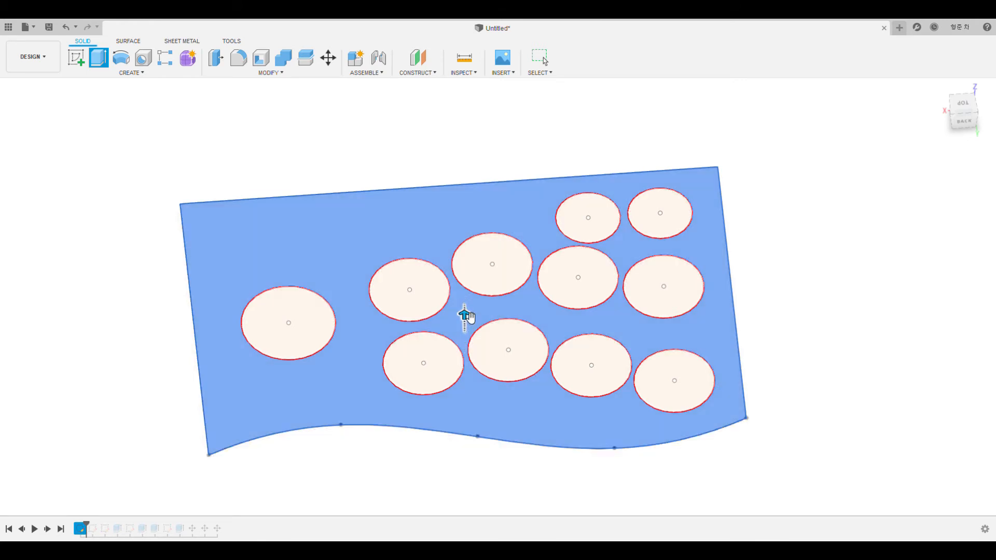
pyautogui.press('Return')
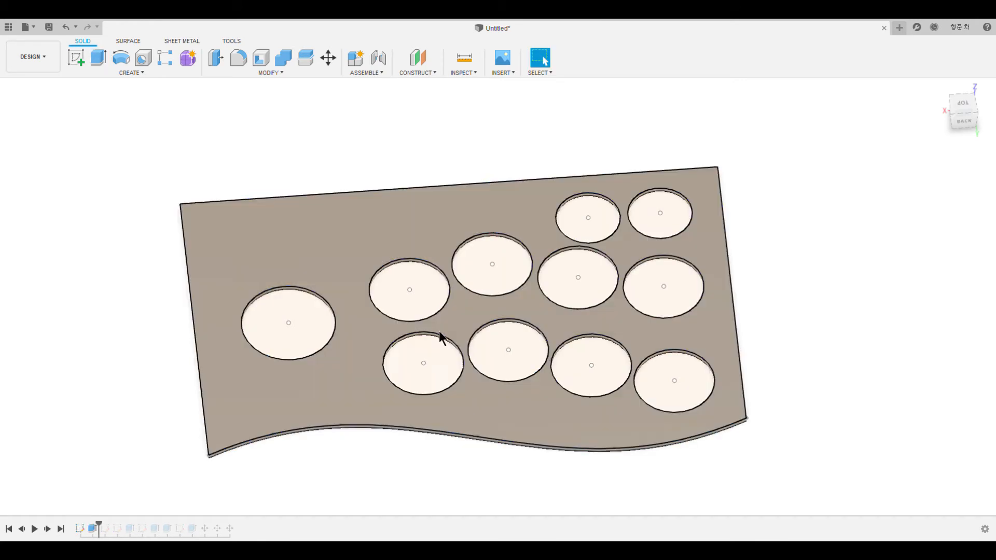
# Step: Start a new sketch on the underside face of the perforated base plate
pyautogui.moveTo(437, 482)
pyautogui.keyDown('shift'); pyautogui.mouseDown(button='middle')
pyautogui.moveTo(441, 516)
pyautogui.moveTo(440, 397)
pyautogui.moveTo(440, 502)
pyautogui.moveTo(451, 400)
pyautogui.moveTo(437, 353)
pyautogui.moveTo(442, 336)
pyautogui.mouseUp(button='middle'); pyautogui.keyUp('shift')
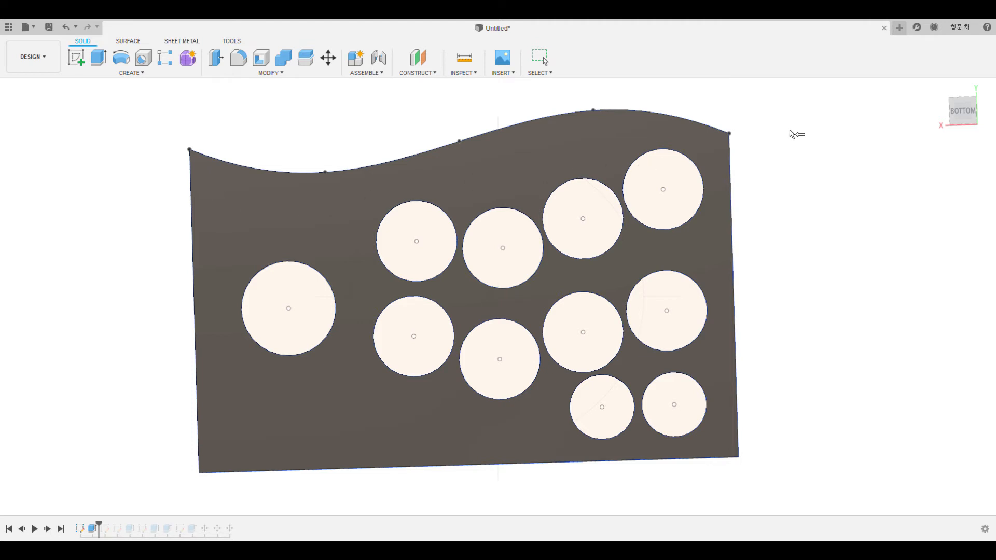
pyautogui.click(77, 58)
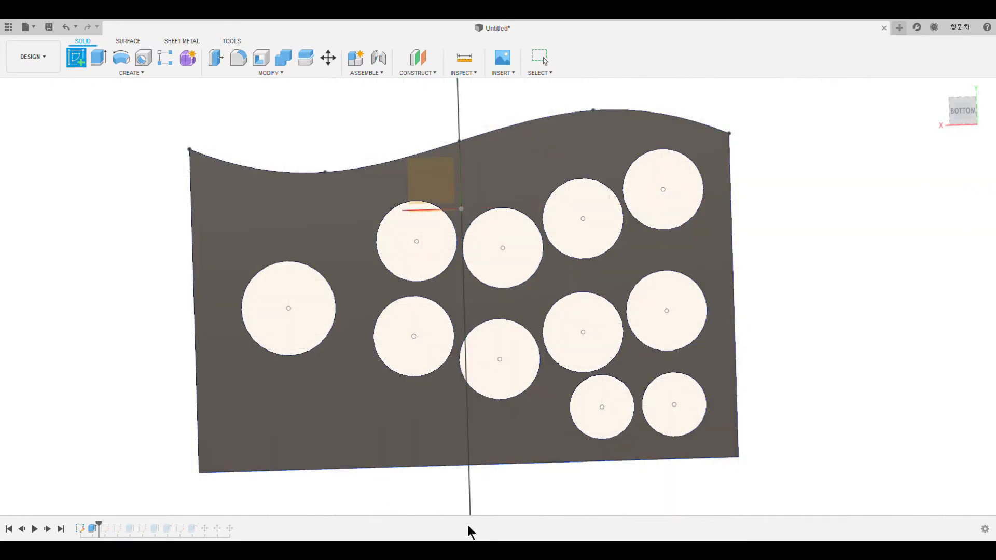
pyautogui.keyDown('shift'); pyautogui.moveTo(437, 511); pyautogui.dragTo(607, 483, button='middle'); pyautogui.keyUp('shift')
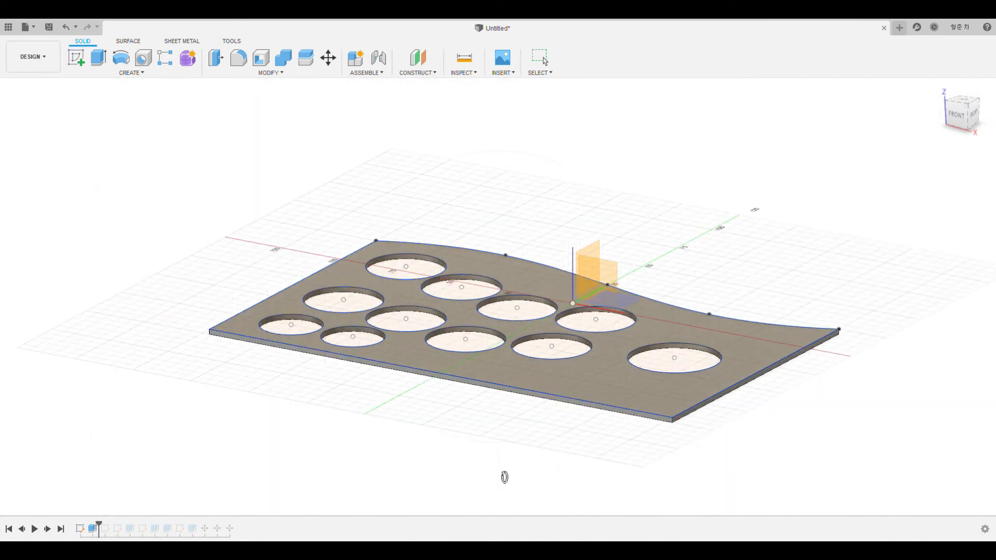
pyautogui.moveTo(504, 473)
pyautogui.keyDown('shift'); pyautogui.mouseDown(button='middle')
pyautogui.moveTo(552, 426)
pyautogui.moveTo(514, 459)
pyautogui.mouseUp(button='middle'); pyautogui.keyUp('shift')
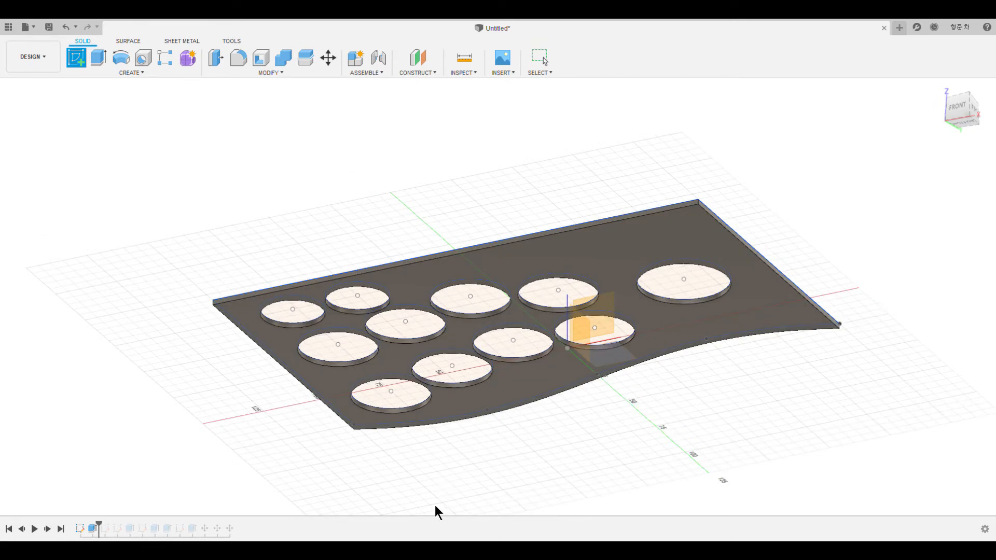
pyautogui.keyDown('shift'); pyautogui.moveTo(435, 505); pyautogui.dragTo(525, 433, button='middle'); pyautogui.keyUp('shift')
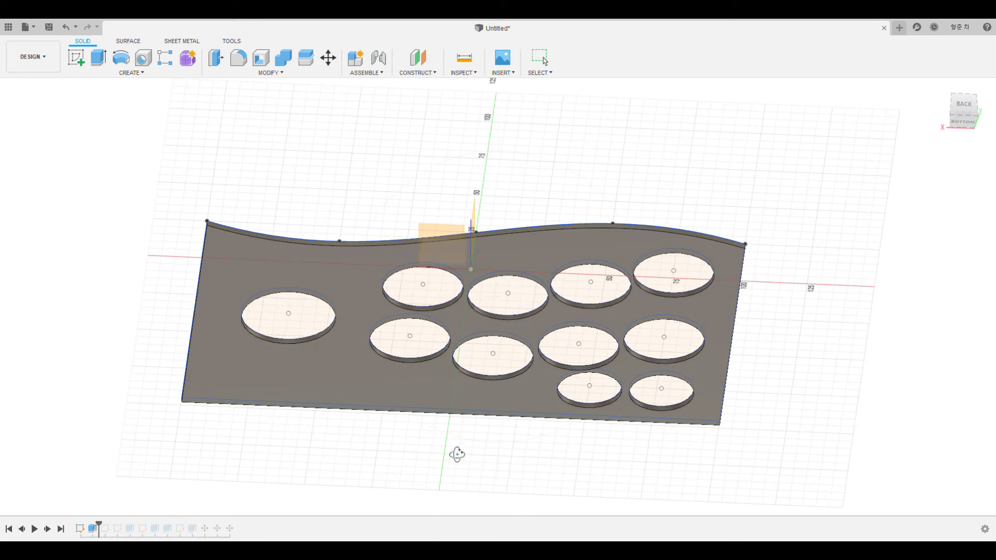
pyautogui.moveTo(489, 458)
pyautogui.keyDown('shift'); pyautogui.mouseDown(button='middle')
pyautogui.moveTo(506, 440)
pyautogui.moveTo(506, 462)
pyautogui.mouseUp(button='middle'); pyautogui.keyUp('shift')
pyautogui.keyDown('shift'); pyautogui.moveTo(507, 452); pyautogui.dragTo(496, 455, button='middle'); pyautogui.keyUp('shift')
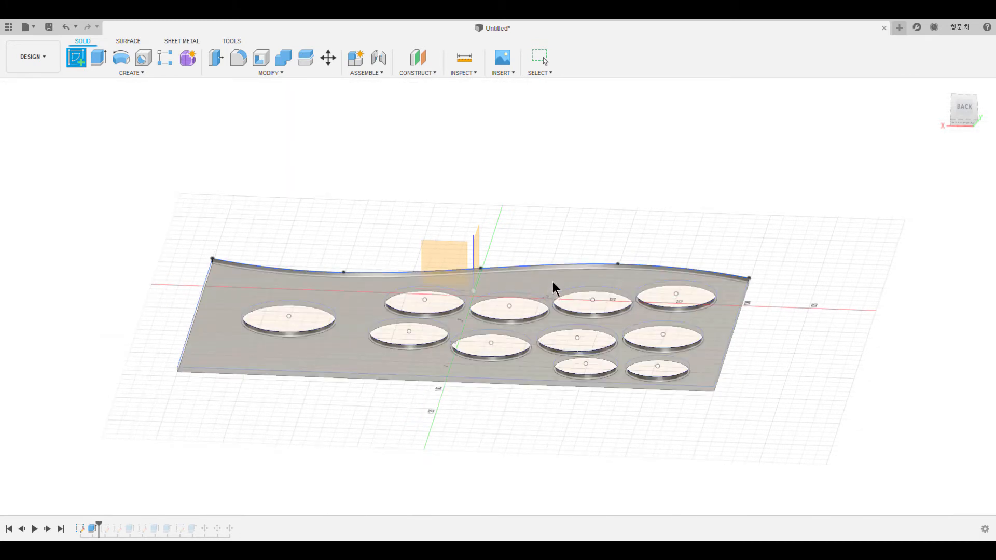
pyautogui.click(555, 290)
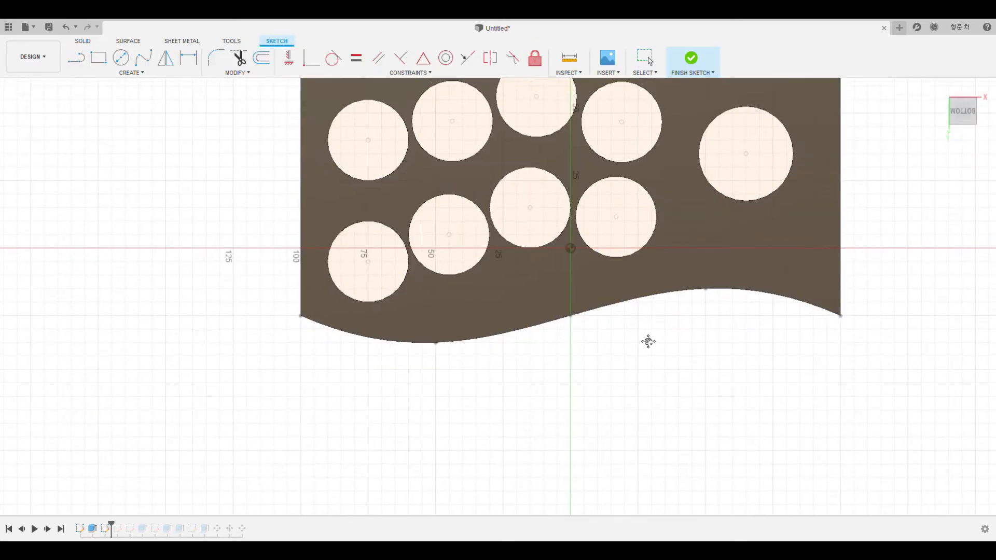
pyautogui.moveTo(649, 340); pyautogui.dragTo(576, 472, button='middle')
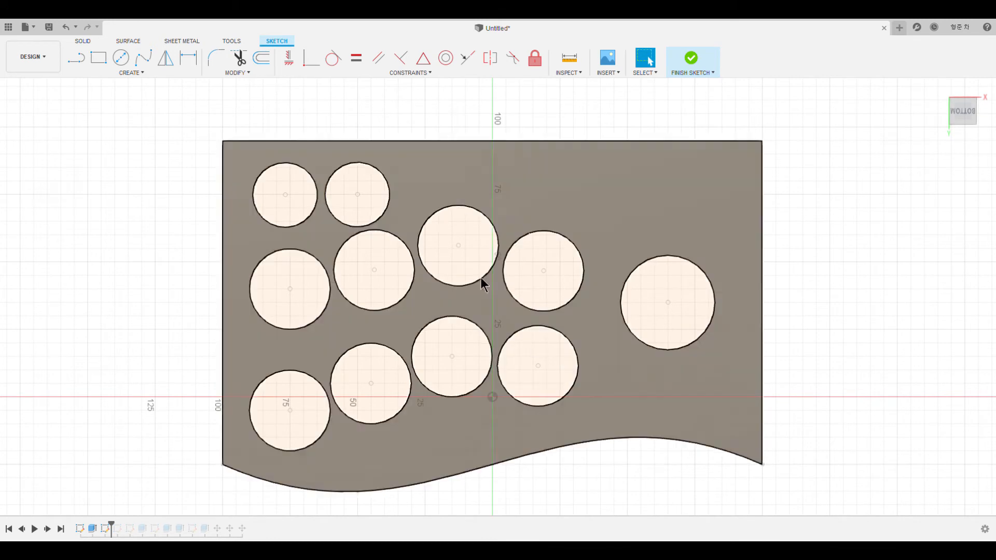
pyautogui.click(119, 58)
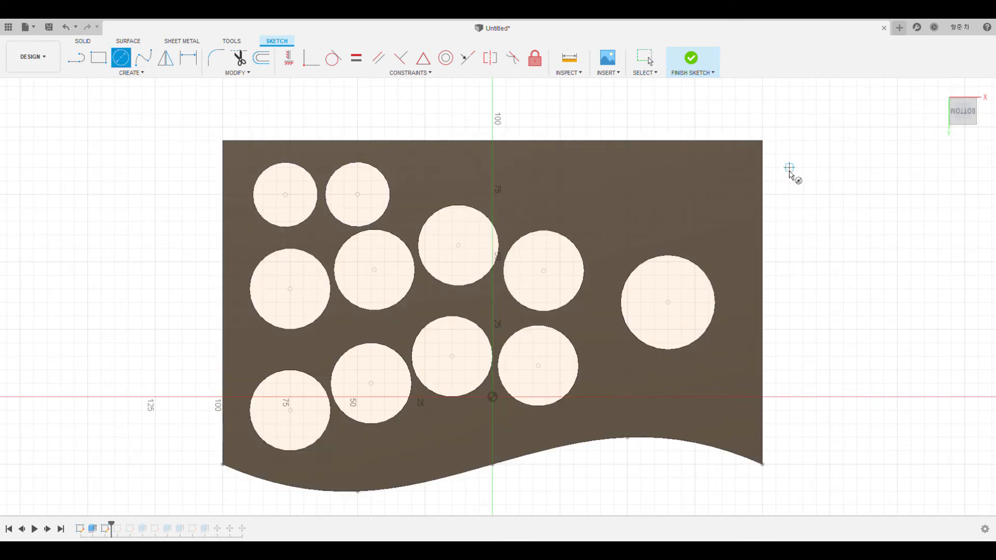
pyautogui.scroll(-2, 749, 210)
pyautogui.scroll(4, 716, 210)
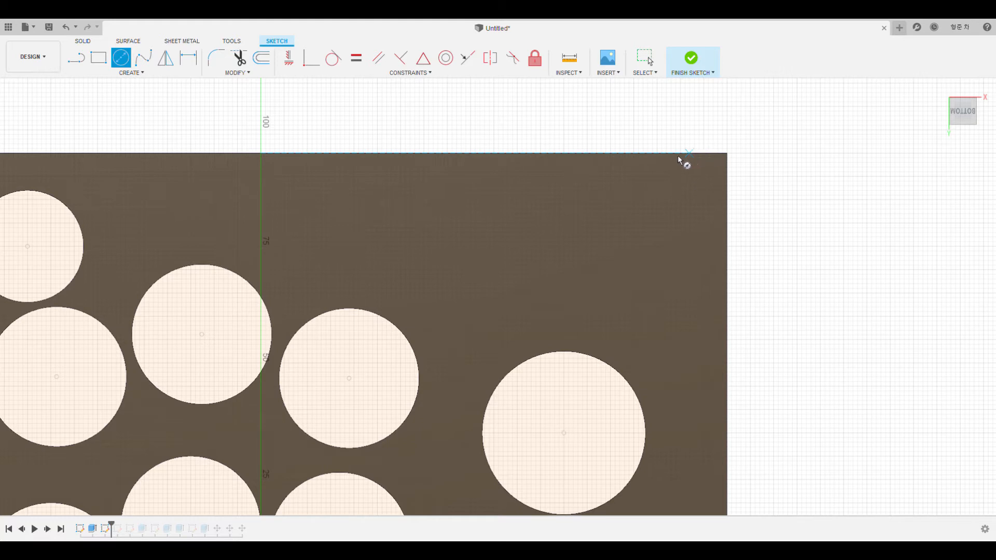
pyautogui.click(97, 58)
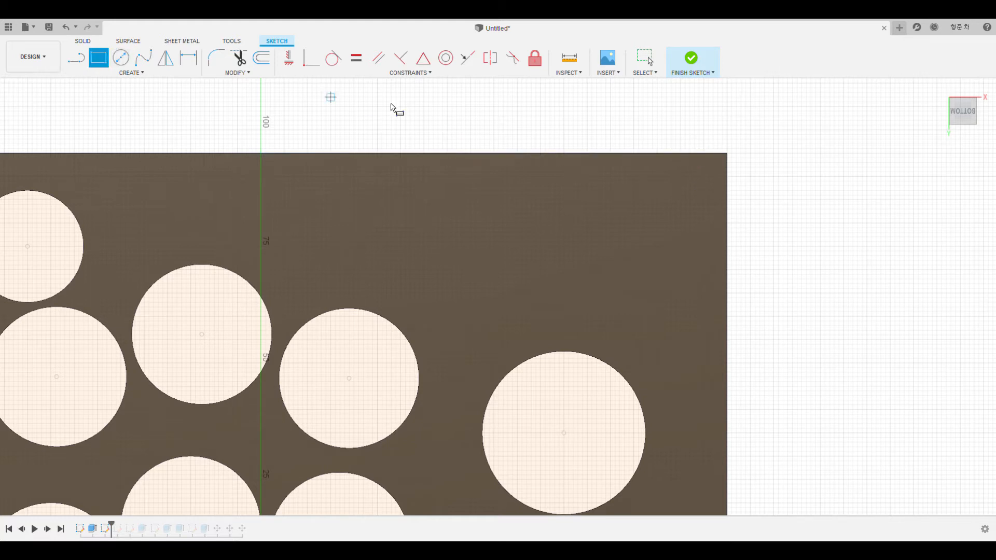
pyautogui.click(727, 154)
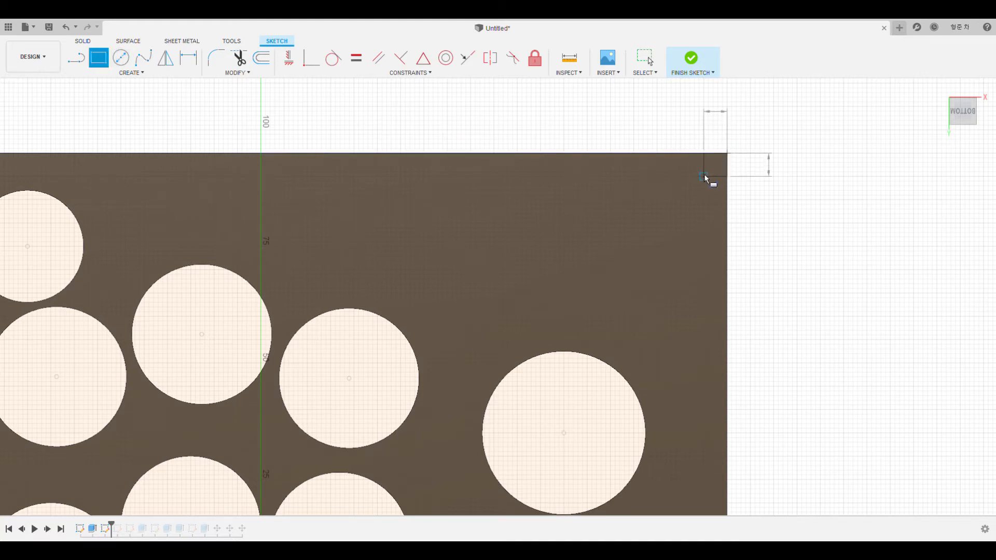
pyautogui.press('Escape')
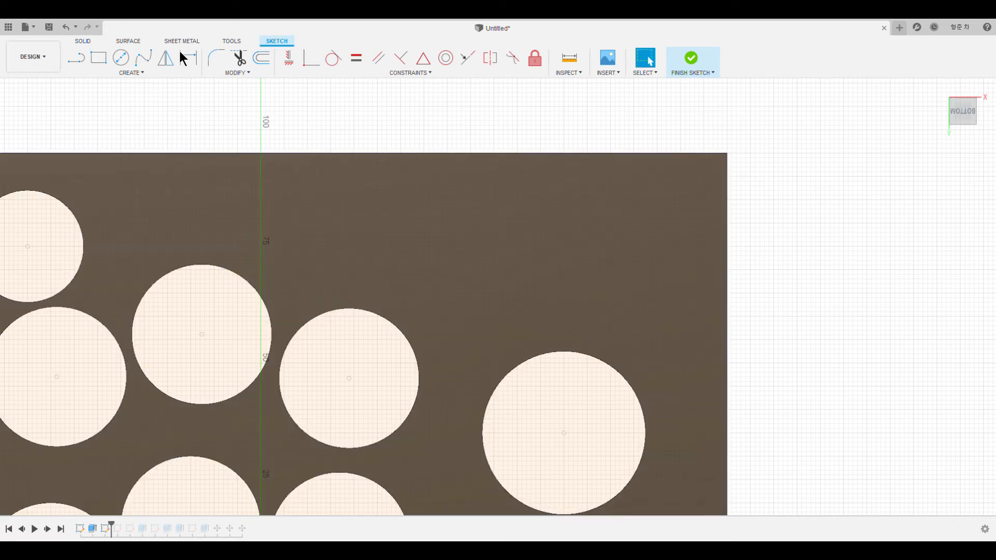
pyautogui.click(120, 58)
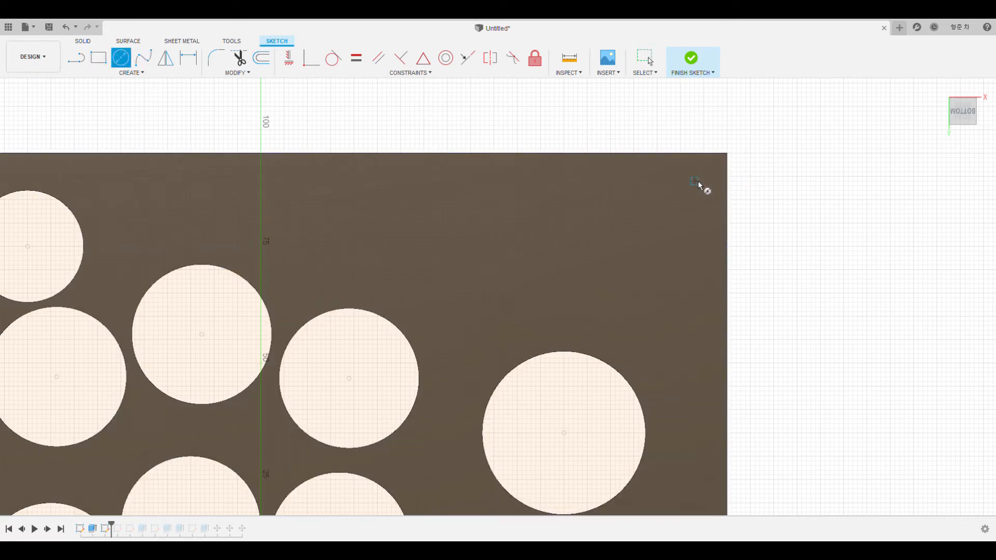
pyautogui.scroll(4, 711, 182)
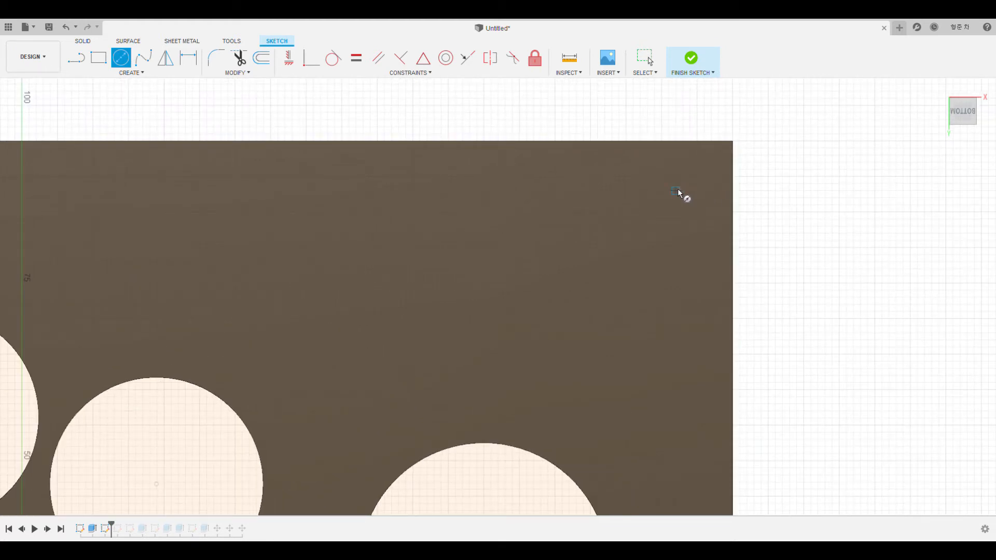
pyautogui.scroll(1, 683, 196)
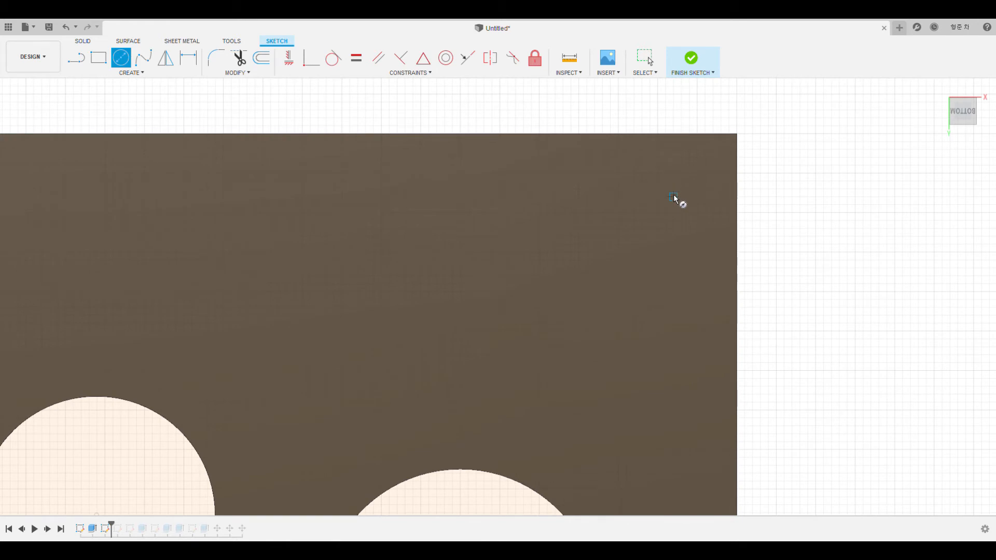
pyautogui.press('Escape')
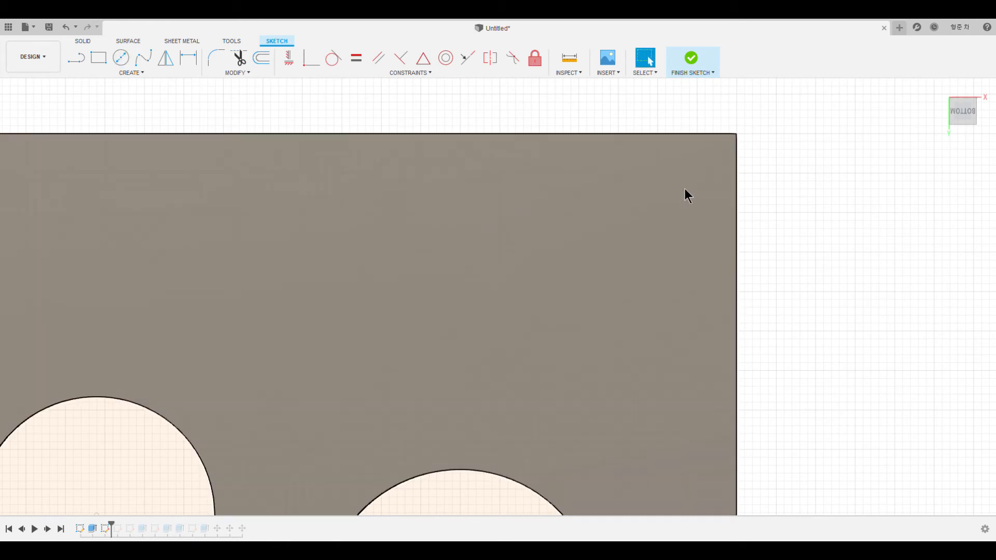
# Step: Sketch a 3 mm diameter circle just inside the plate's upper-right corner
pyautogui.click(122, 59)
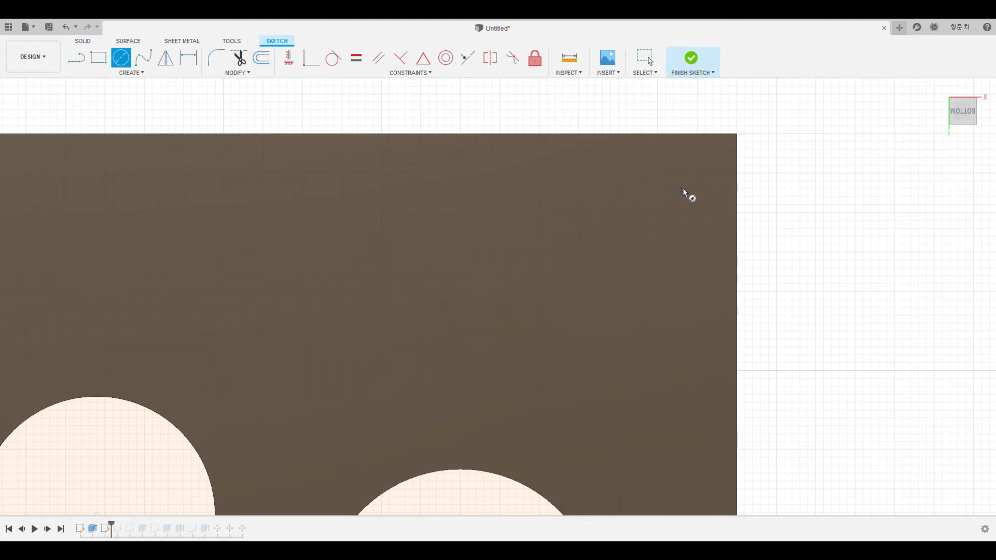
pyautogui.press('3')
pyautogui.click(688, 201)
pyautogui.press('Return')
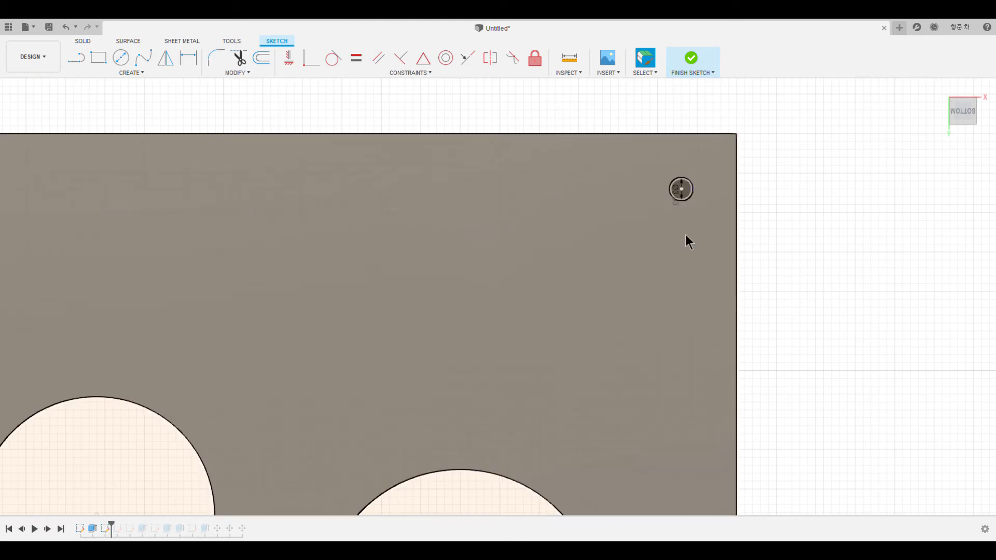
# Step: Sketch a second 3 mm diameter circle just inside the plate's upper-left corner
pyautogui.moveTo(524, 270); pyautogui.dragTo(578, 271, button='middle')
pyautogui.scroll(3, 578, 270)
pyautogui.scroll(-6, 517, 272)
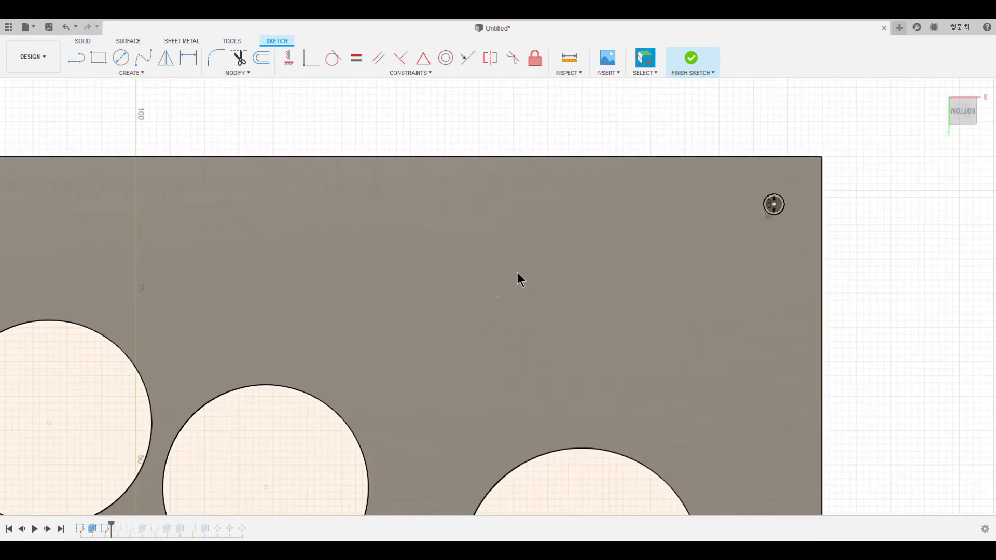
pyautogui.moveTo(472, 293); pyautogui.dragTo(787, 303, button='middle')
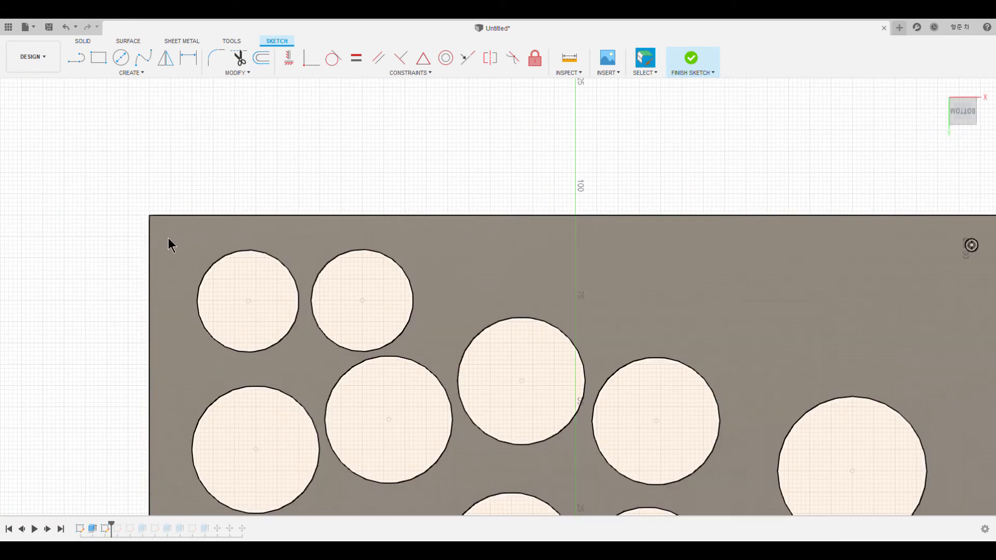
pyautogui.moveTo(169, 241); pyautogui.dragTo(280, 261, button='middle')
pyautogui.scroll(8, 280, 259)
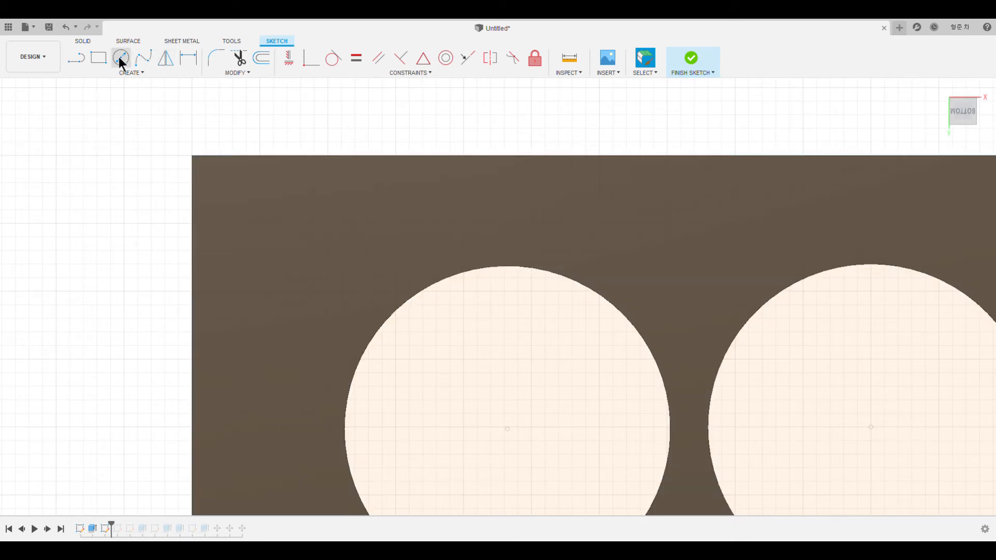
pyautogui.click(121, 58)
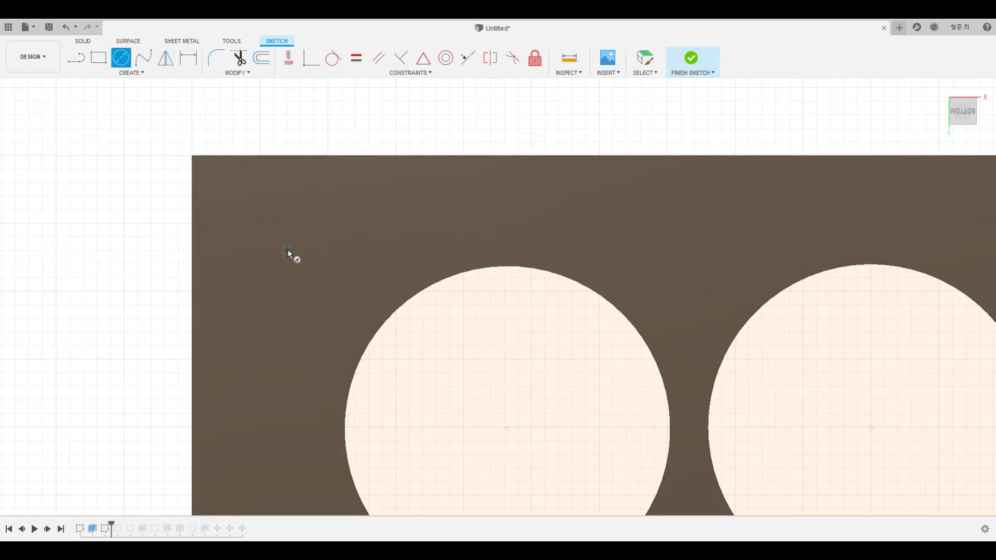
pyautogui.scroll(1, 289, 254)
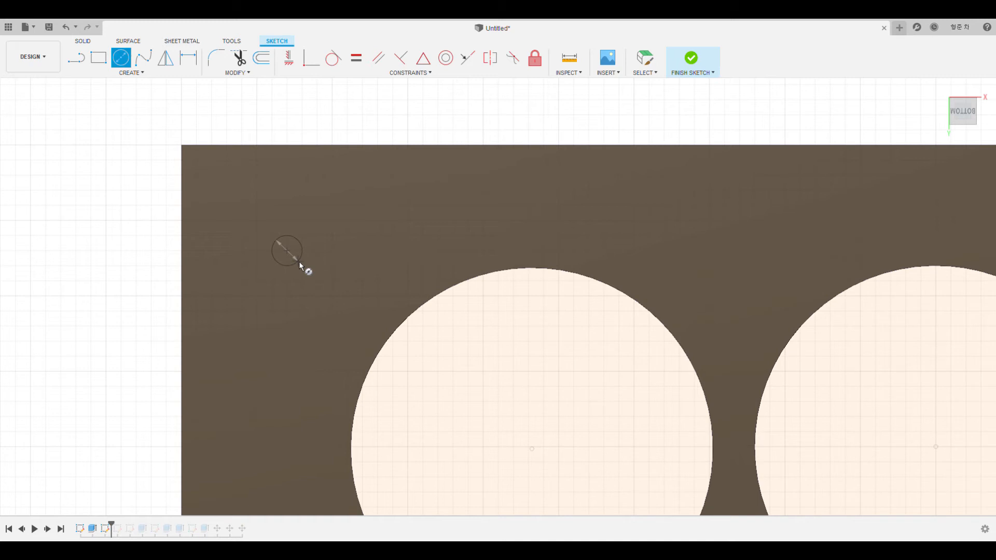
pyautogui.click(299, 265)
pyautogui.press('Escape')
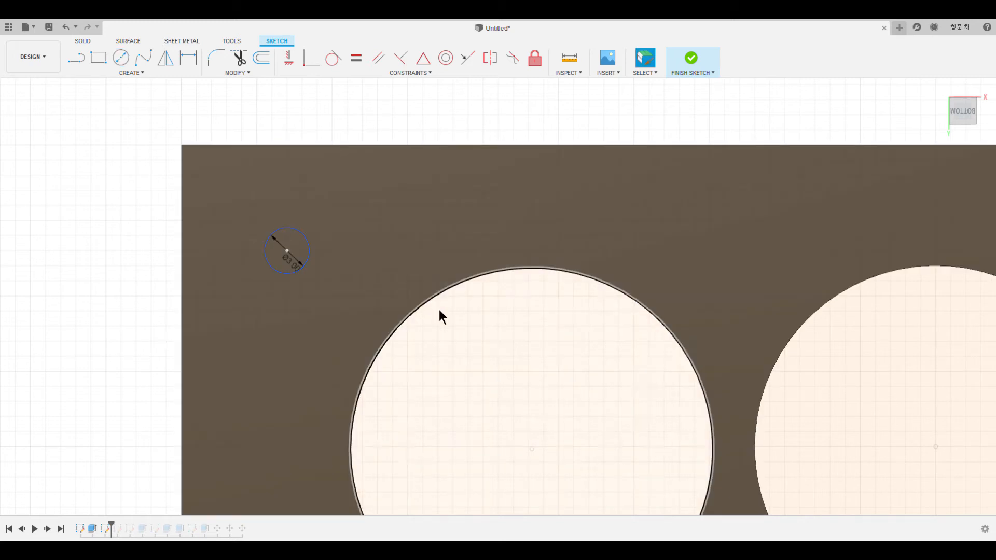
# Step: Sketch a third 3 mm diameter circle on the vertical axis, between the origin and the plate's wavy edge
pyautogui.scroll(-5, 550, 348)
pyautogui.moveTo(596, 395)
pyautogui.mouseDown(button='middle')
pyautogui.moveTo(527, 340)
pyautogui.moveTo(67, 200)
pyautogui.mouseUp(button='middle')
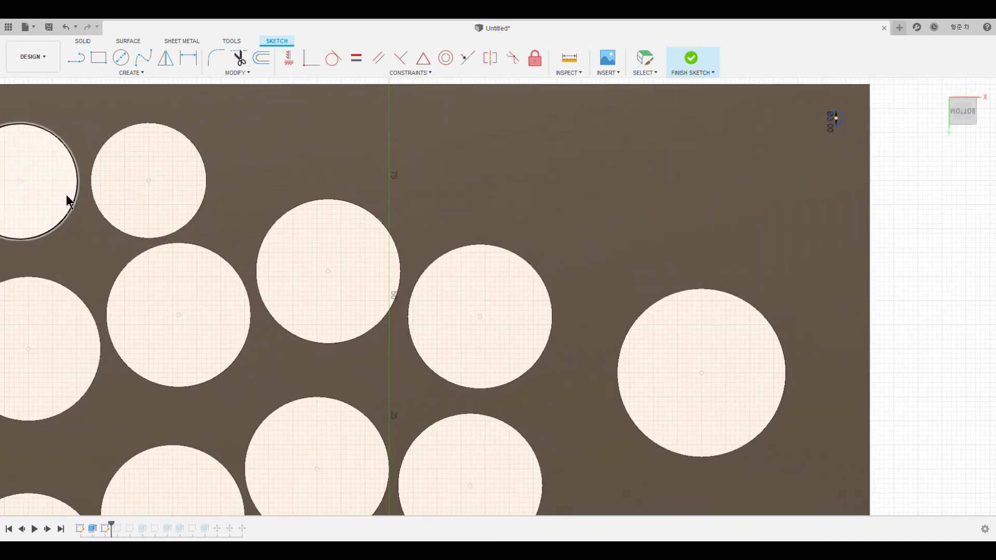
pyautogui.moveTo(545, 411)
pyautogui.mouseDown(button='middle')
pyautogui.moveTo(506, 163)
pyautogui.moveTo(553, 121)
pyautogui.mouseUp(button='middle')
pyautogui.moveTo(392, 362)
pyautogui.mouseDown(button='middle')
pyautogui.moveTo(477, 332)
pyautogui.moveTo(514, 365)
pyautogui.moveTo(509, 344)
pyautogui.moveTo(476, 340)
pyautogui.mouseUp(button='middle')
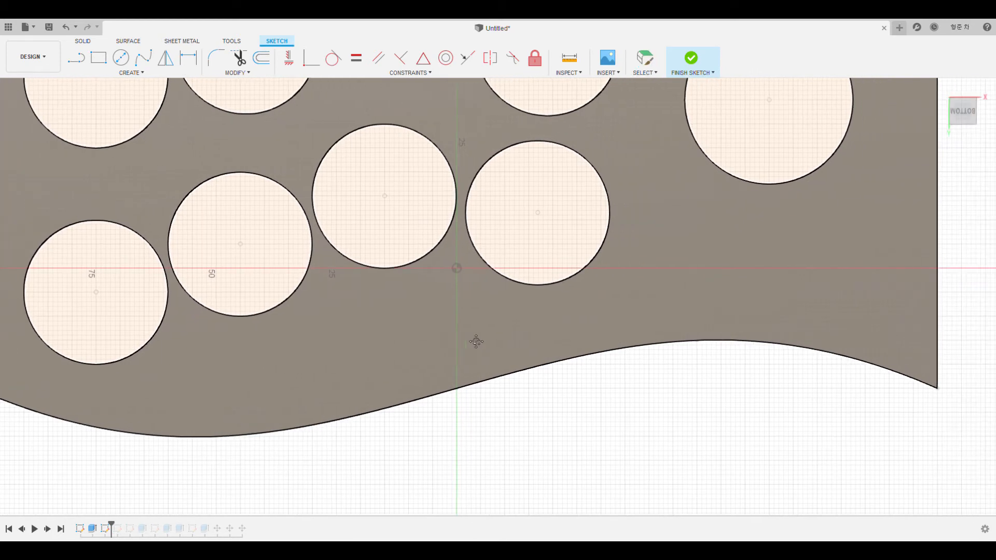
pyautogui.scroll(1, 472, 349)
pyautogui.click(121, 57)
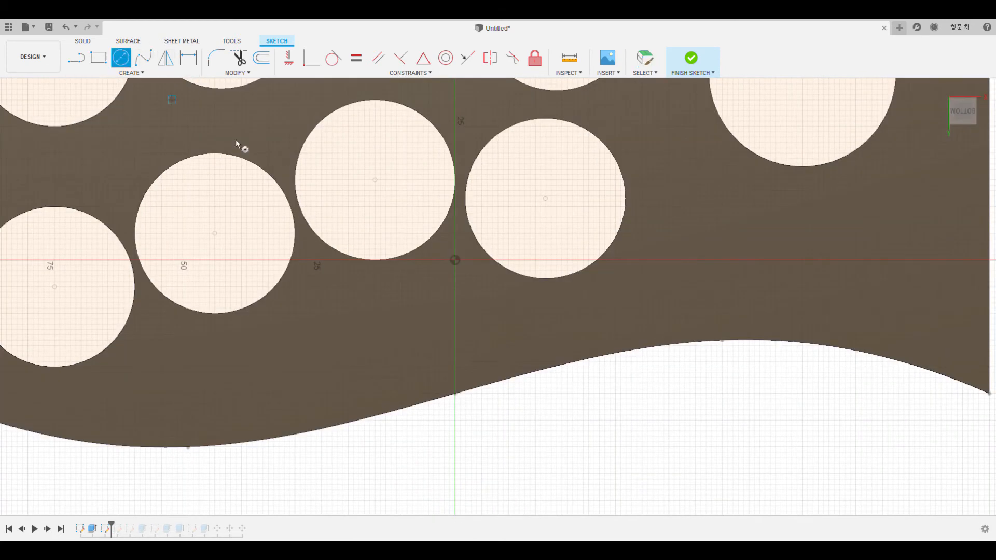
pyautogui.scroll(2, 462, 337)
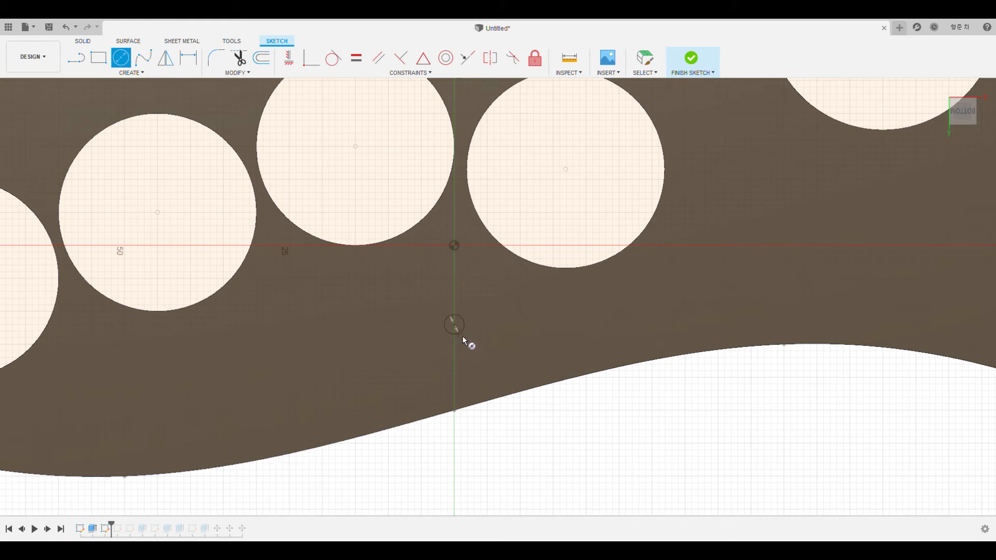
pyautogui.press('Escape')
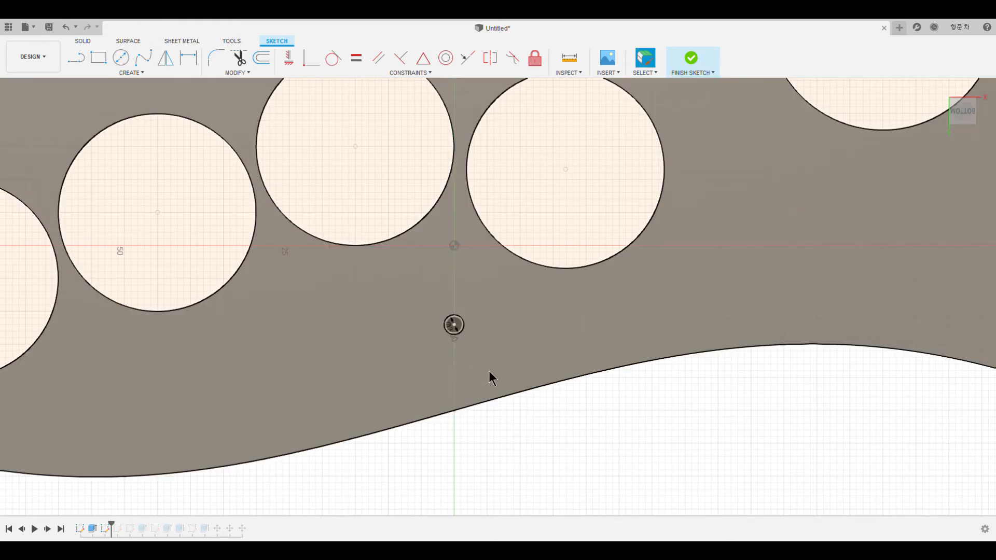
# Step: Finish the sketch containing the three small circles on the plate
pyautogui.scroll(-7, 488, 372)
pyautogui.moveTo(514, 404); pyautogui.dragTo(469, 436, button='middle')
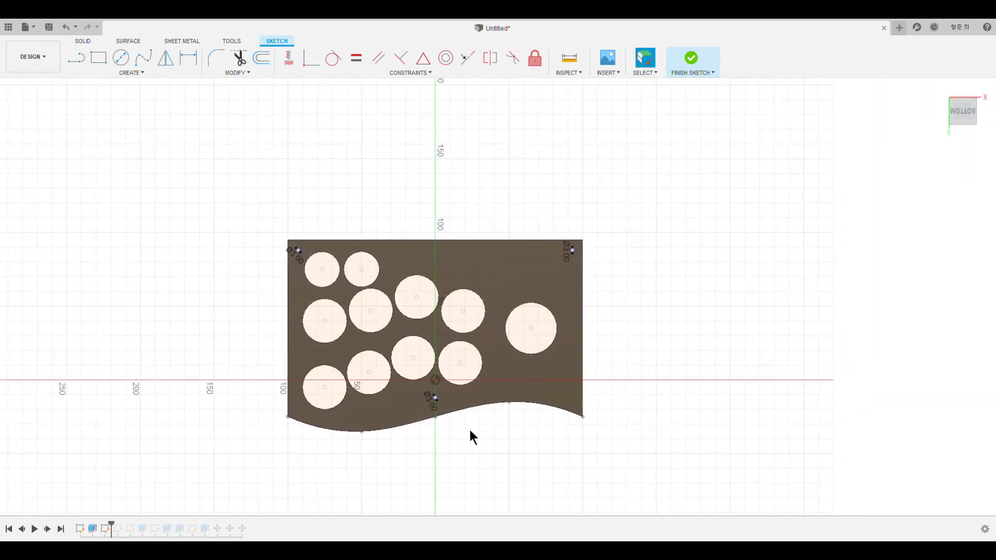
pyautogui.scroll(5, 469, 433)
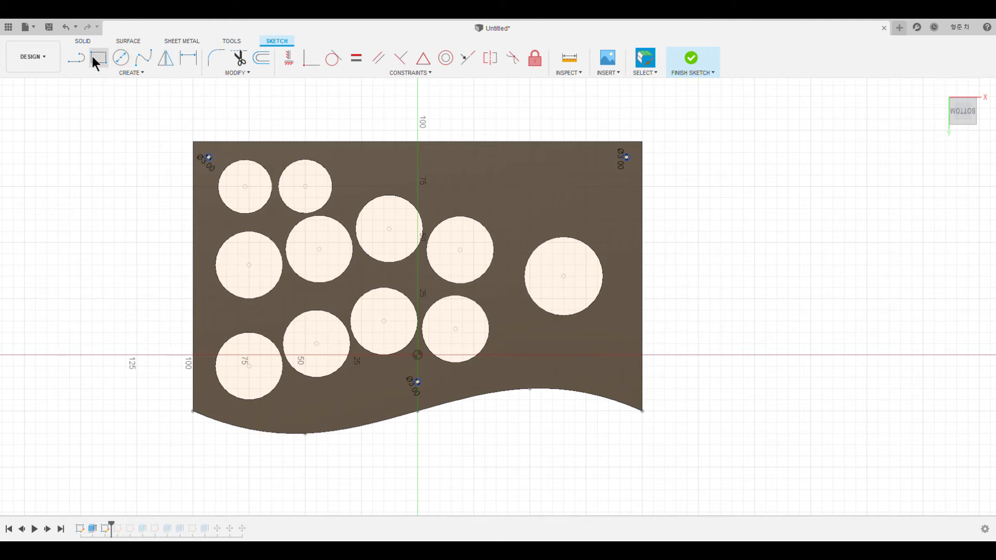
pyautogui.click(693, 61)
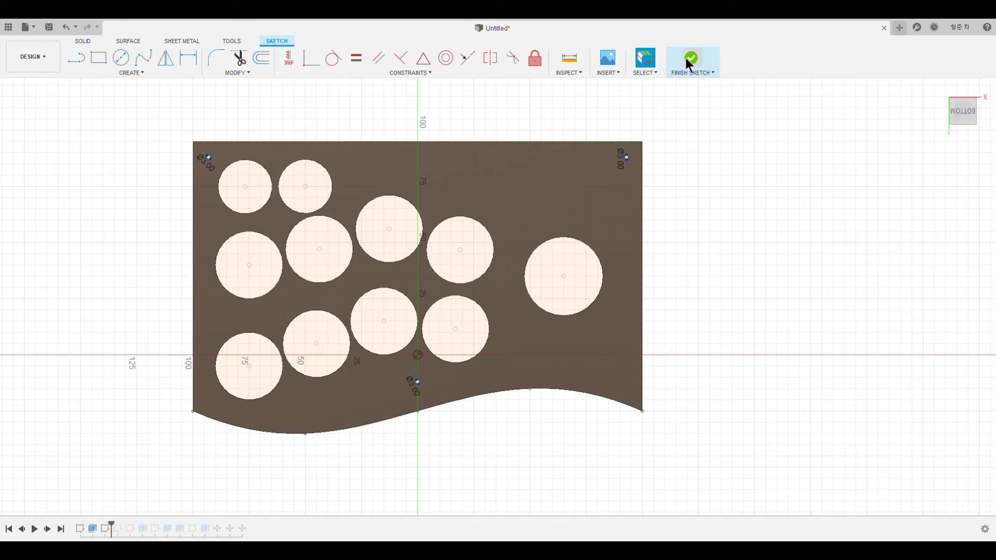
pyautogui.click(203, 166)
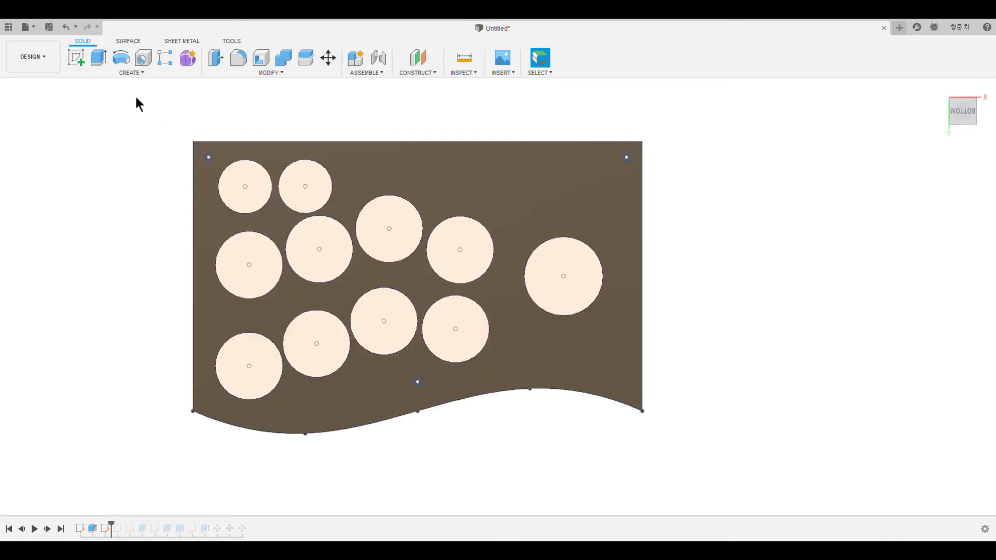
# Step: Try to cut a hole through the plate by extruding the 3 mm circle in its upper-left corner, and undo it
pyautogui.click(103, 61)
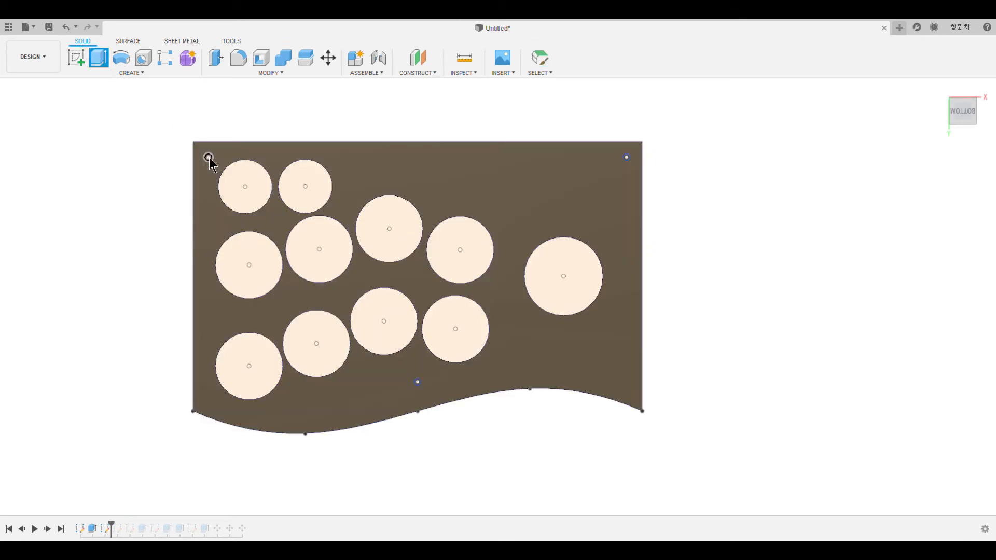
pyautogui.click(209, 158)
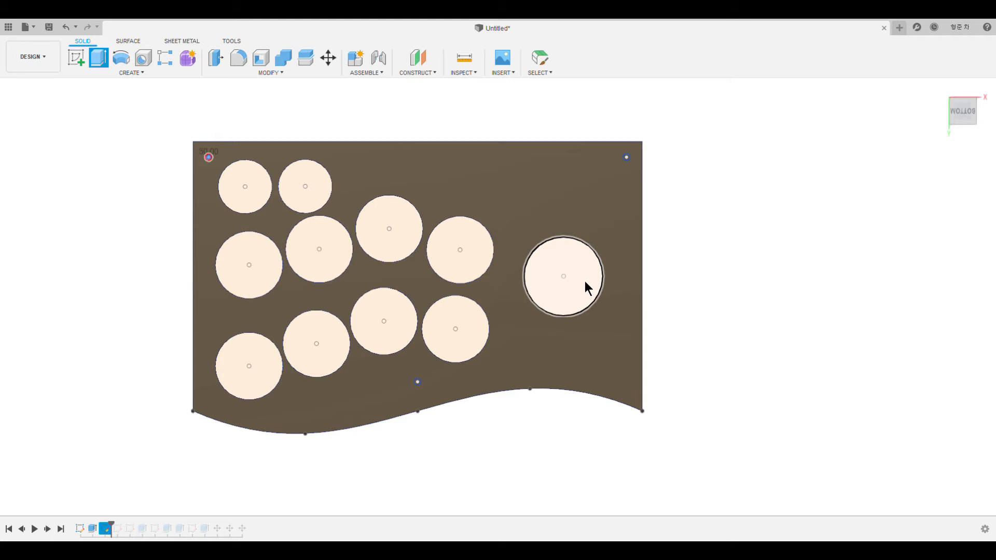
pyautogui.press('Return')
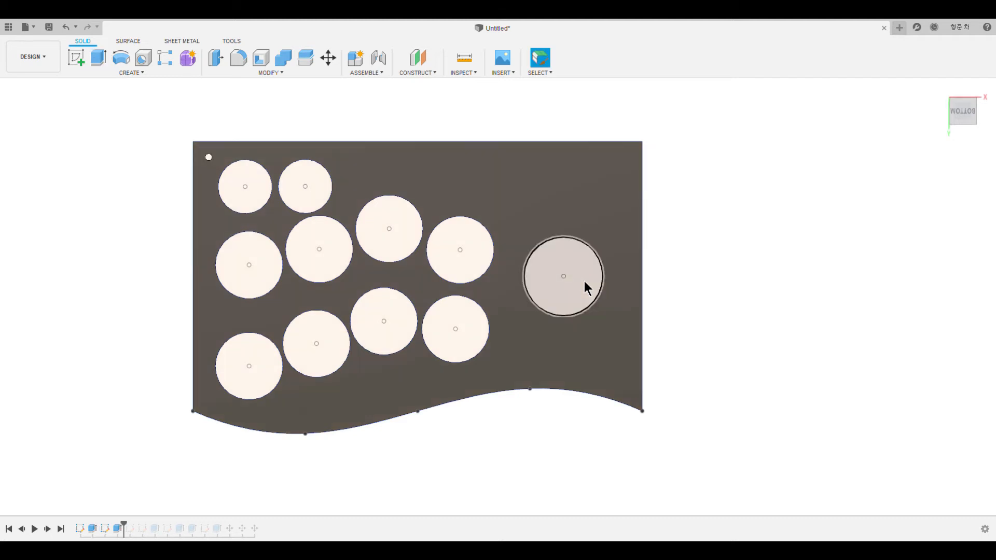
pyautogui.hotkey('ctrl', 'z')
# Step: Try to extrude the upper-left 3 mm circle outward from the plate as a post, and undo the extrusion
pyautogui.press('e')
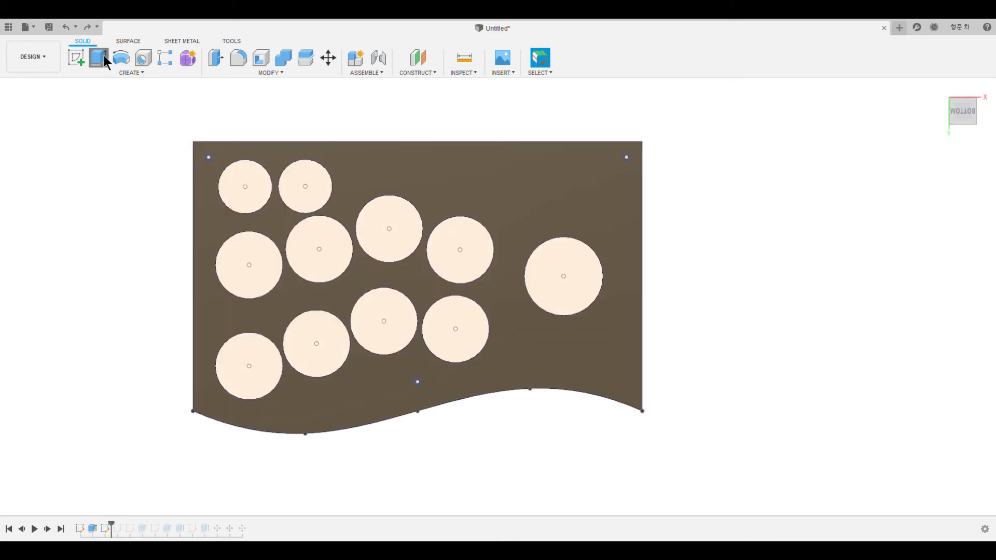
pyautogui.click(208, 159)
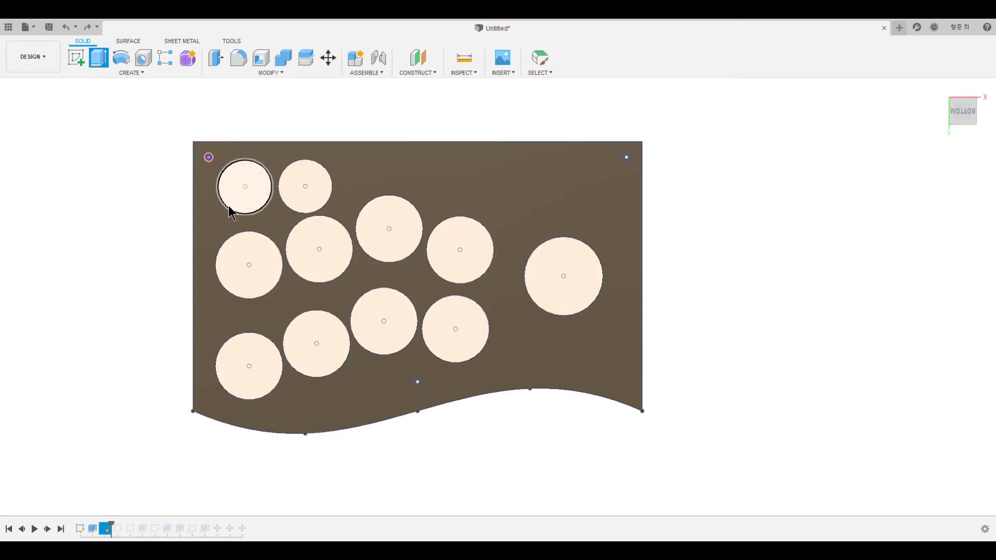
pyautogui.press('Return')
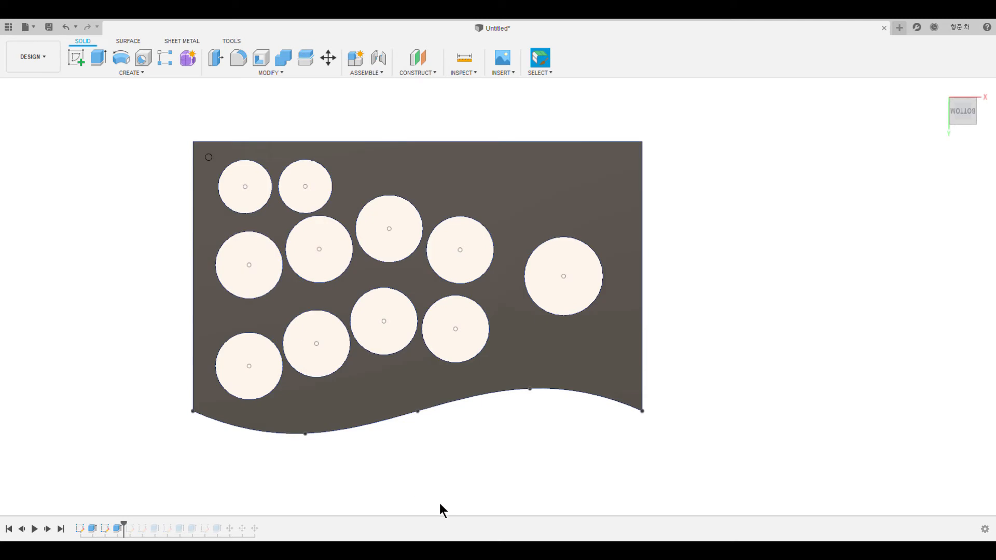
pyautogui.keyDown('shift'); pyautogui.moveTo(275, 356); pyautogui.dragTo(250, 285, button='middle'); pyautogui.keyUp('shift')
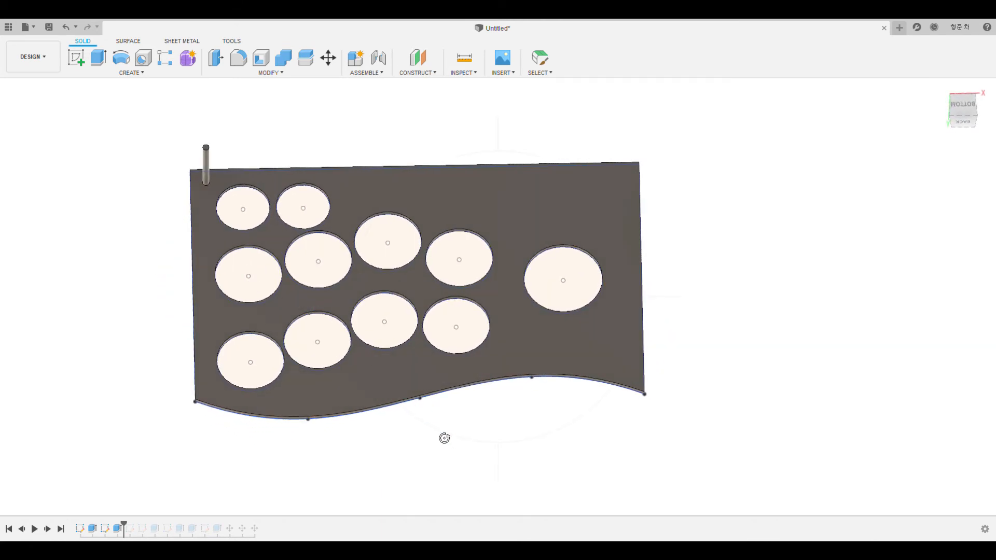
pyautogui.hotkey('ctrl', 'z')
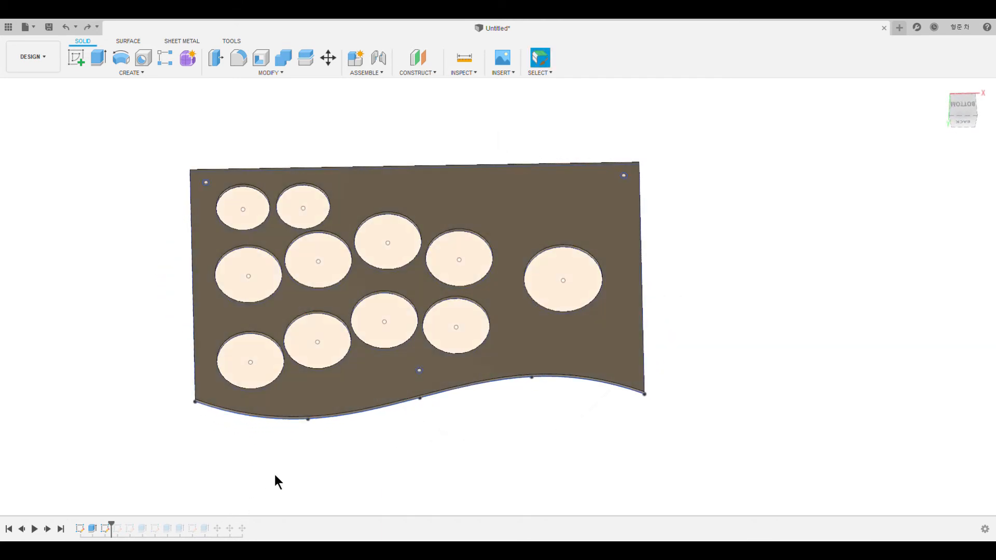
# Step: Extrude the 3 mm circle in the plate's upper-left corner 30 mm outward from the underside as a post
pyautogui.press('e')
pyautogui.click(205, 183)
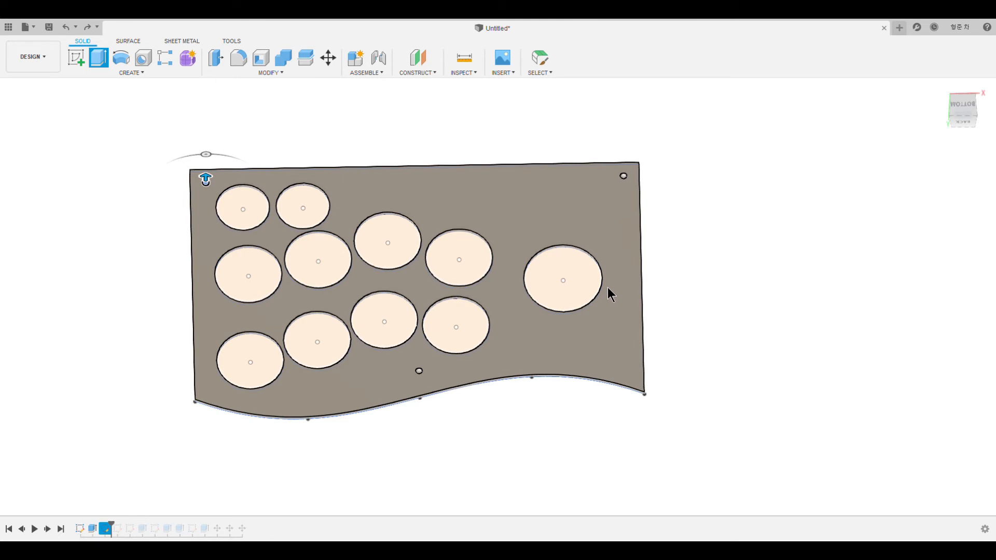
pyautogui.write('32')
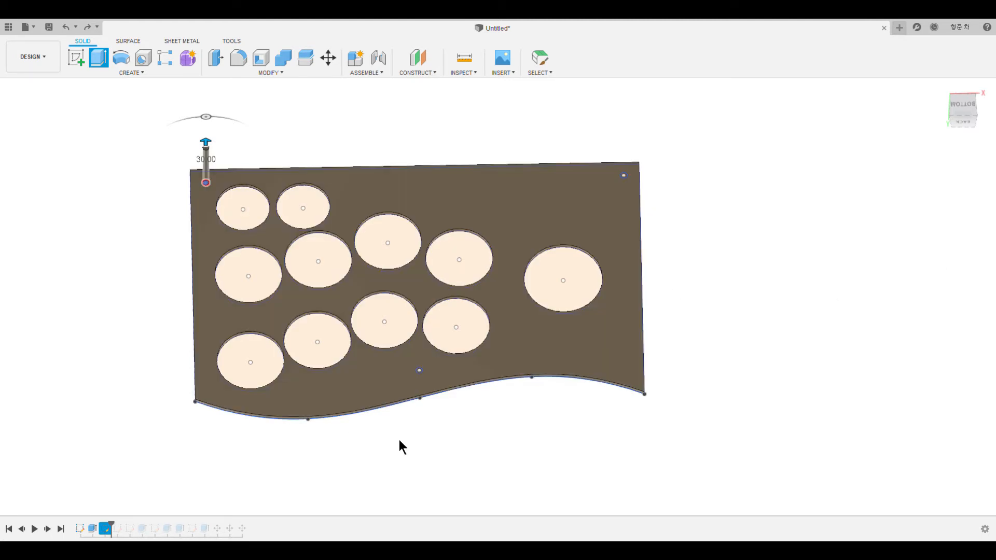
pyautogui.press('Return')
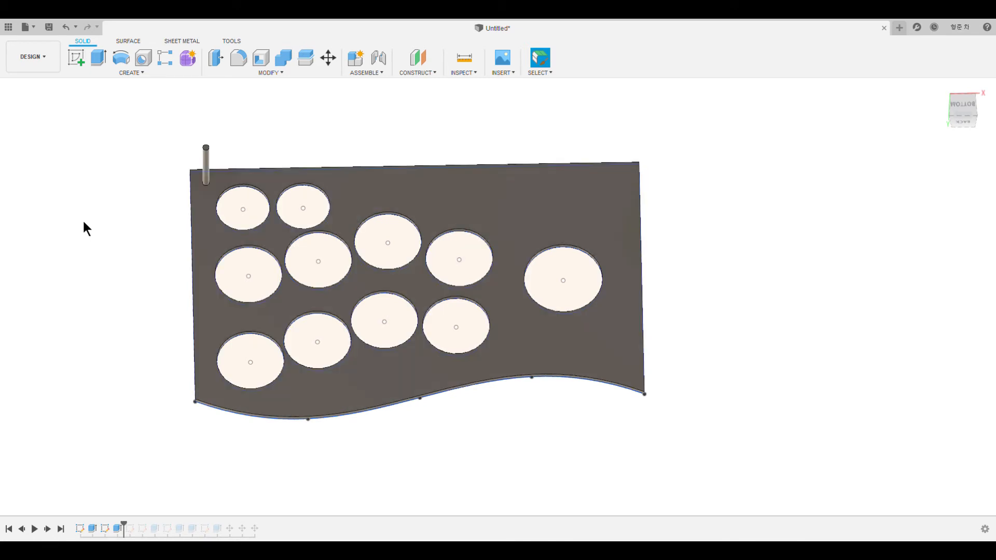
# Step: Extrude the 3 mm circles in the upper-right corner and near the wavy edge as posts matching the first one's length
pyautogui.click(43, 188)
pyautogui.click(101, 59)
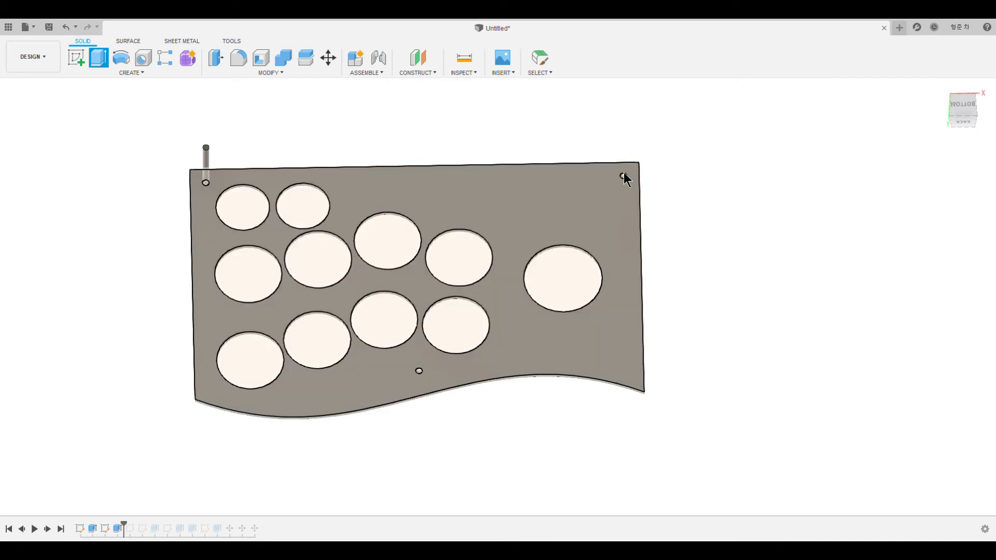
pyautogui.click(623, 176)
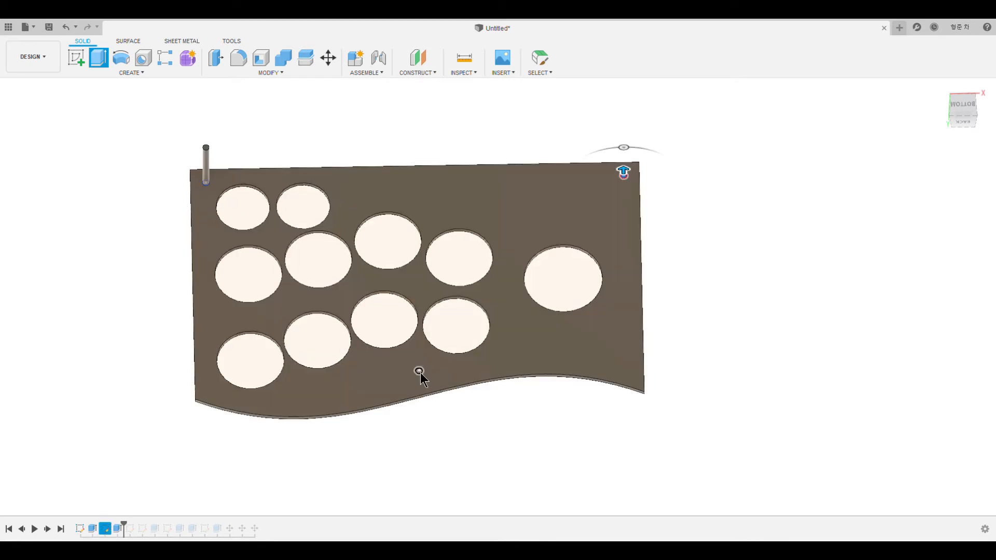
pyautogui.click(420, 372)
pyautogui.press('Return')
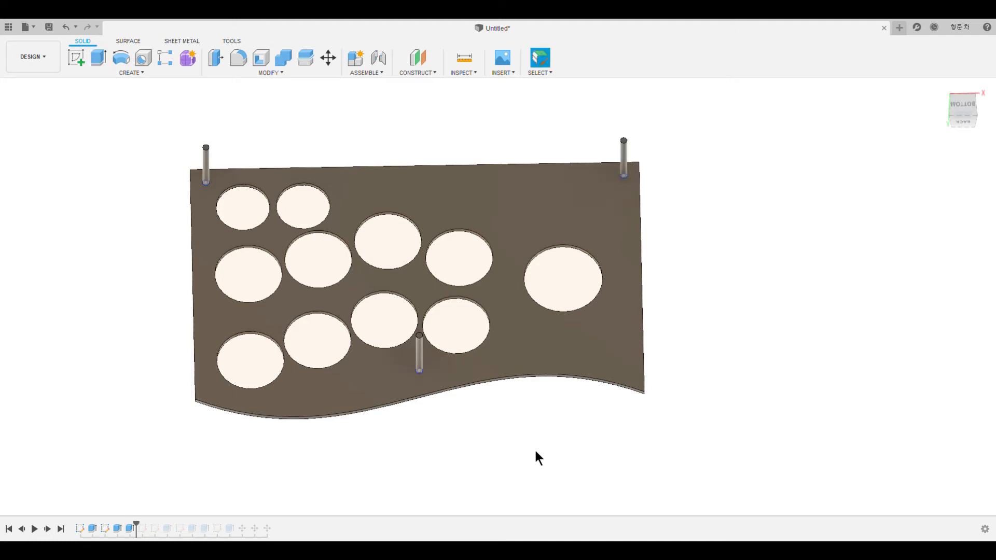
pyautogui.moveTo(506, 468)
pyautogui.keyDown('shift'); pyautogui.mouseDown(button='middle')
pyautogui.moveTo(508, 422)
pyautogui.moveTo(515, 478)
pyautogui.mouseUp(button='middle'); pyautogui.keyUp('shift')
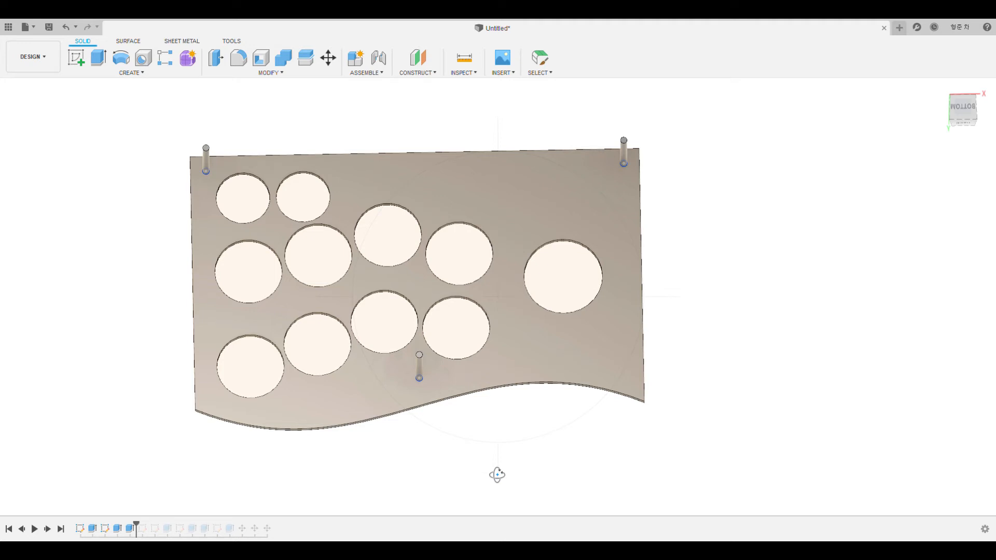
pyautogui.press('Escape')
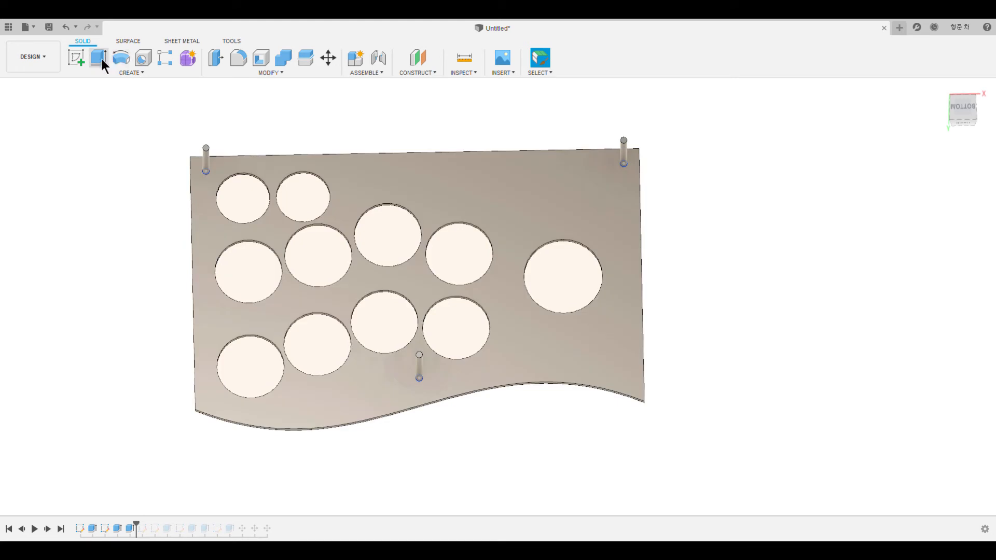
pyautogui.scroll(1, 464, 337)
pyautogui.scroll(3, 457, 363)
pyautogui.moveTo(451, 458); pyautogui.dragTo(469, 420, button='middle')
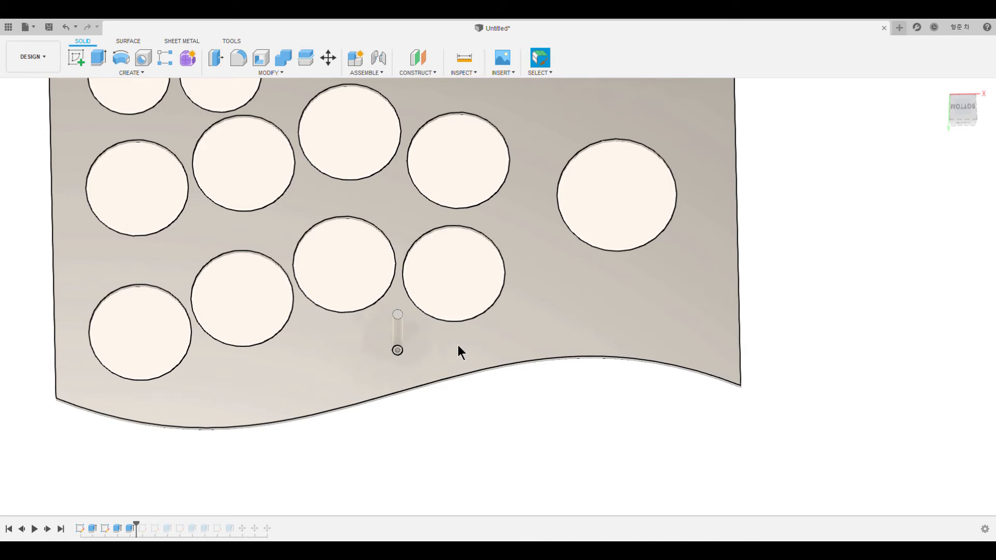
pyautogui.click(76, 58)
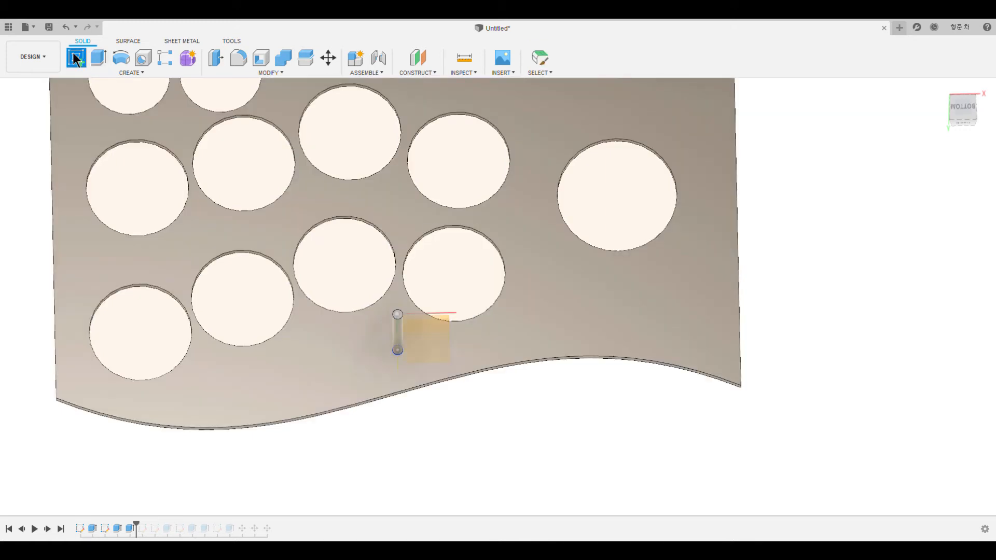
pyautogui.click(496, 336)
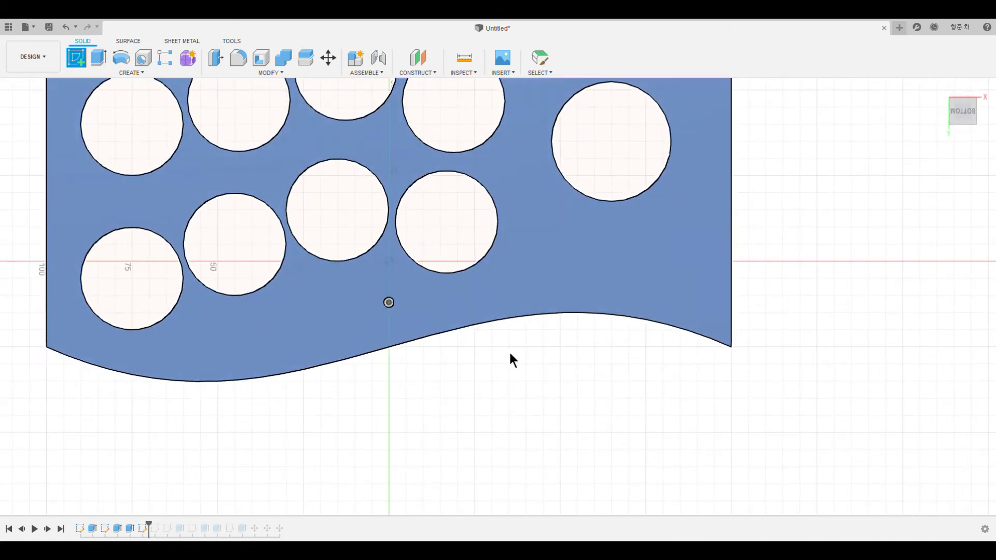
pyautogui.moveTo(489, 385); pyautogui.dragTo(495, 498, button='middle')
pyautogui.scroll(-1, 494, 446)
pyautogui.scroll(2, 494, 445)
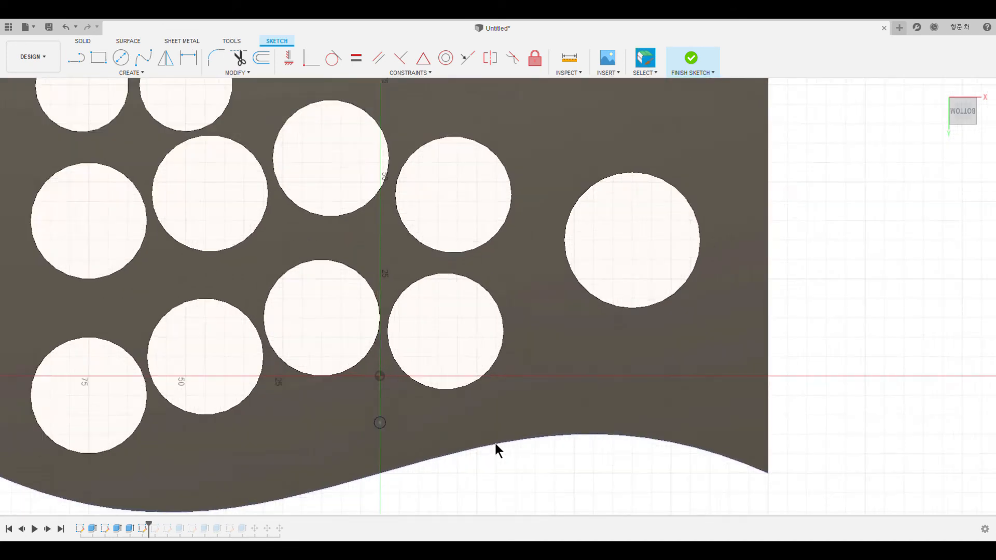
pyautogui.scroll(-3, 494, 443)
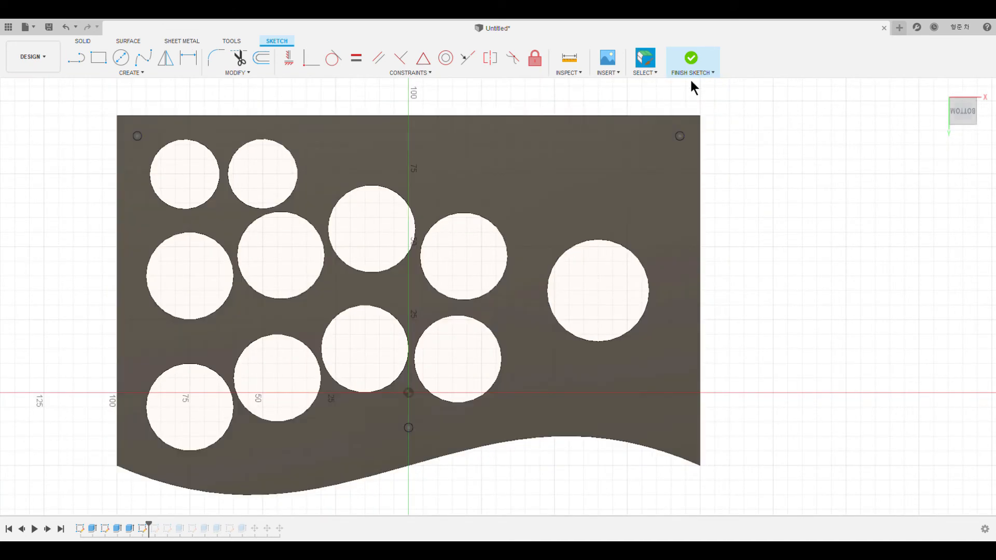
pyautogui.click(691, 78)
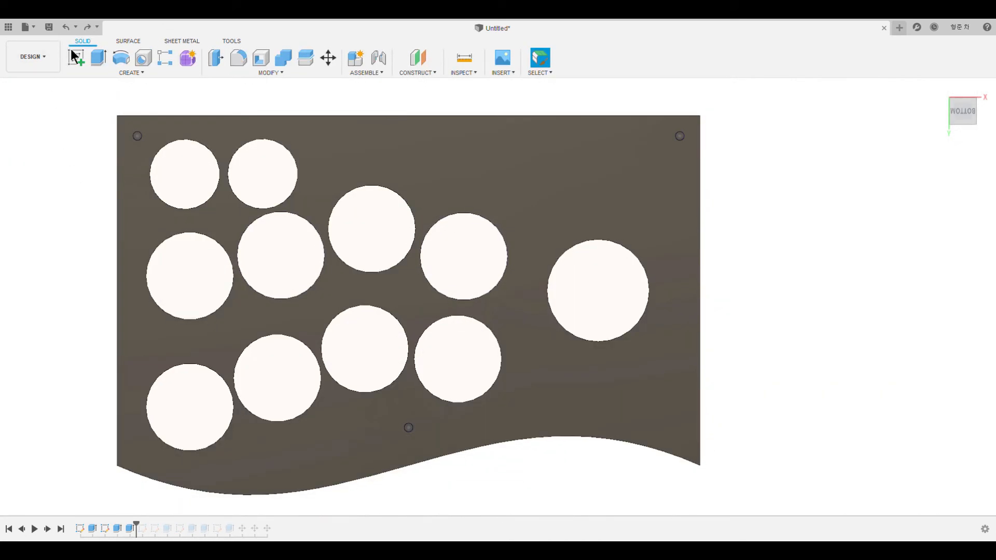
# Step: Try to sketch a large rectangle spanning the plate on the end face of the post near the wavy edge, and undo it
pyautogui.keyDown('shift'); pyautogui.moveTo(437, 508); pyautogui.dragTo(444, 466, button='middle'); pyautogui.keyUp('shift')
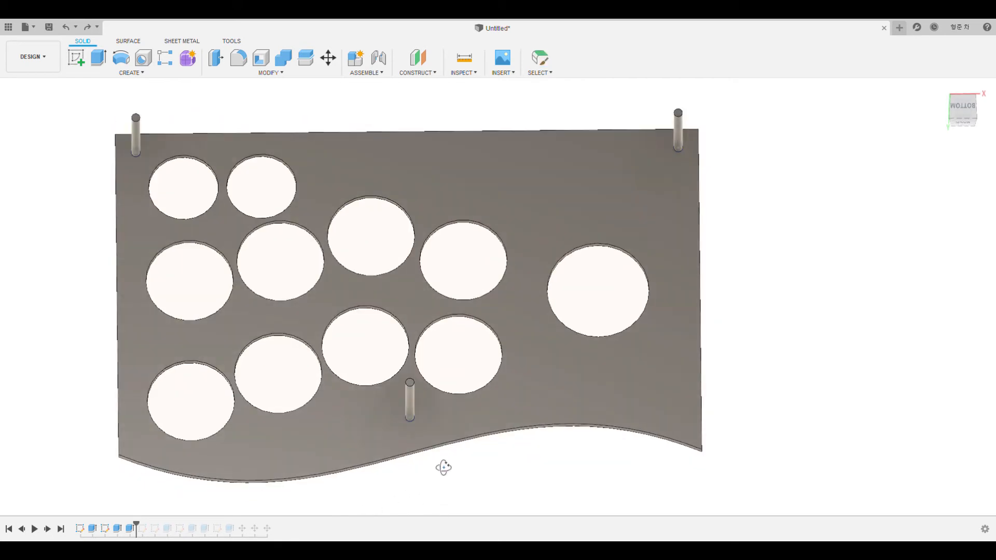
pyautogui.click(80, 62)
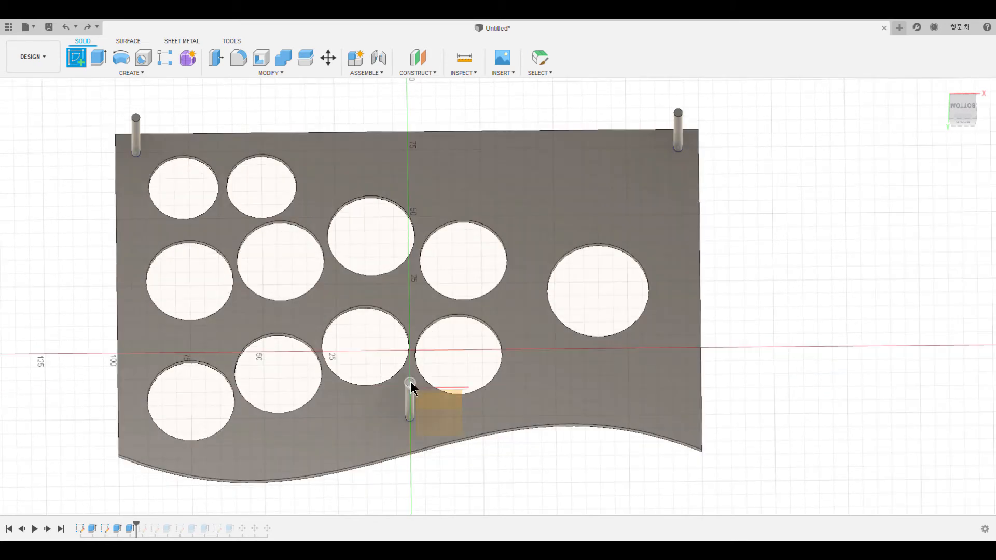
pyautogui.click(410, 386)
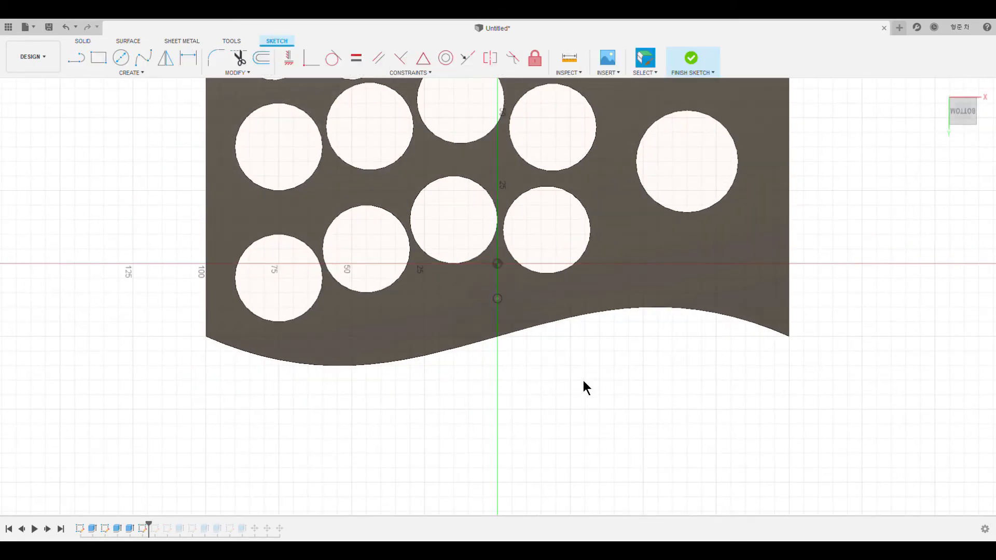
pyautogui.click(104, 54)
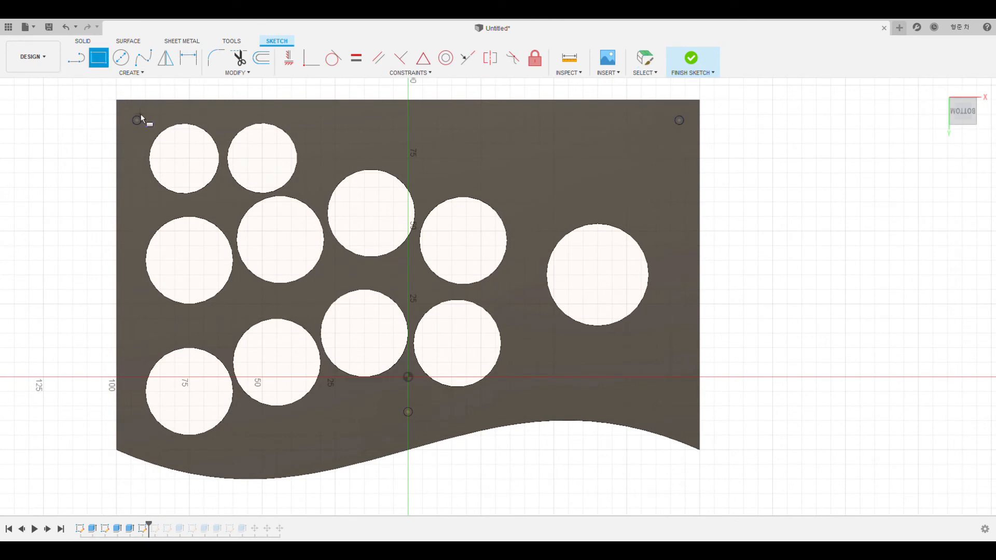
pyautogui.click(128, 109)
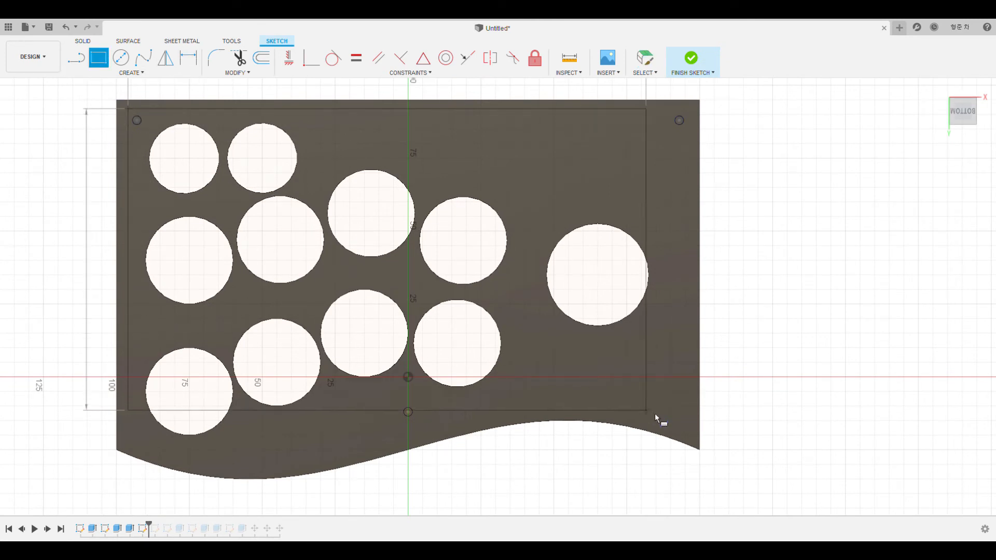
pyautogui.click(691, 444)
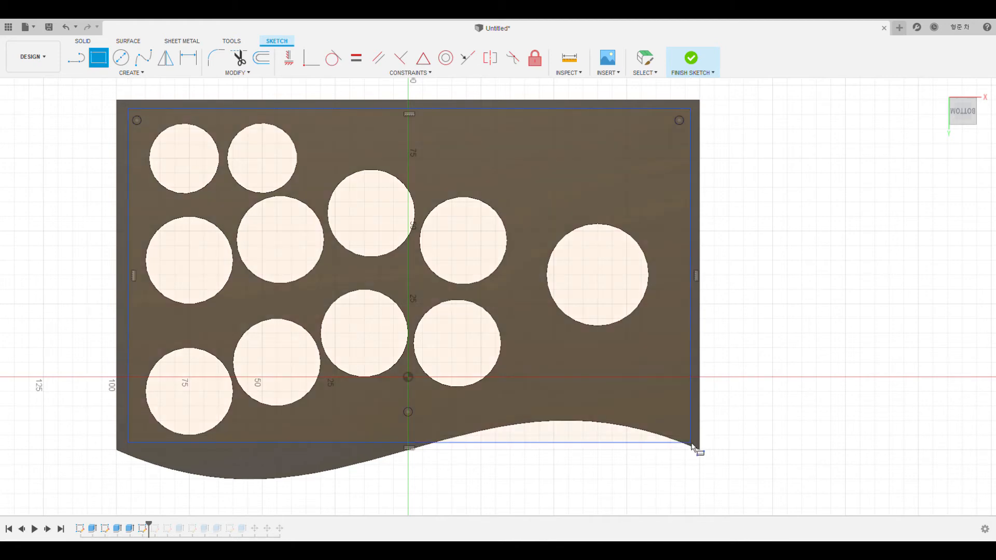
pyautogui.press('Escape')
pyautogui.moveTo(445, 490)
pyautogui.keyDown('shift'); pyautogui.mouseDown(button='middle')
pyautogui.moveTo(456, 440)
pyautogui.moveTo(475, 410)
pyautogui.moveTo(485, 413)
pyautogui.mouseUp(button='middle'); pyautogui.keyUp('shift')
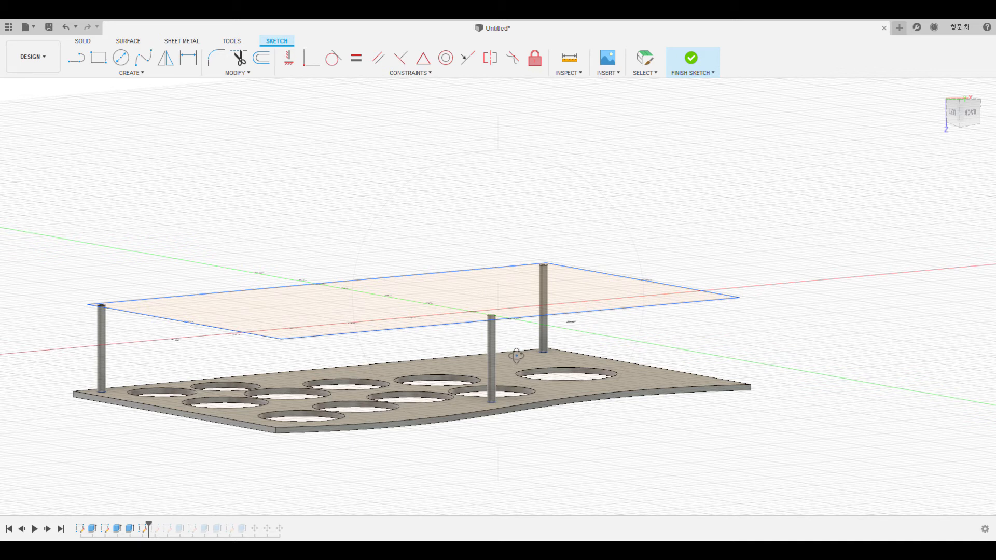
pyautogui.press('Escape')
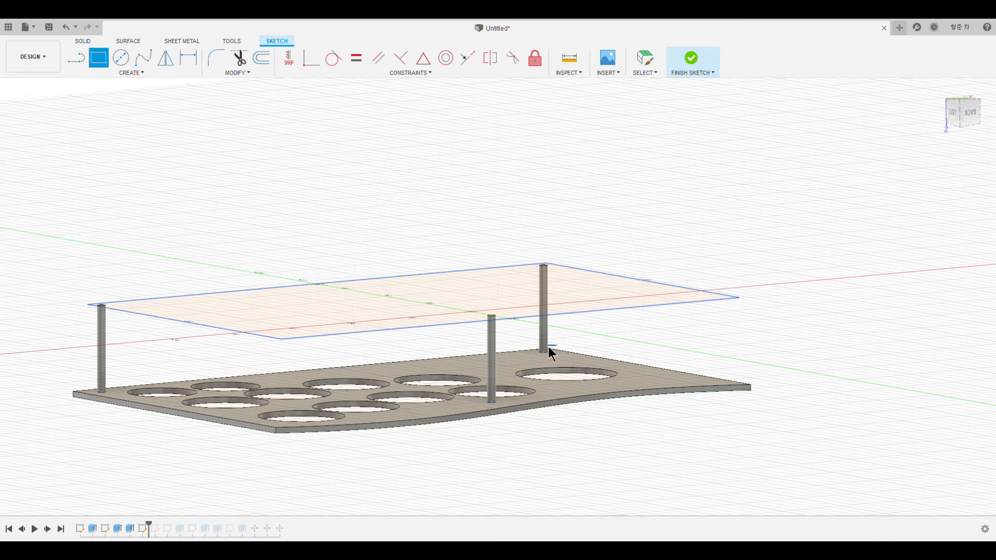
pyautogui.press('Escape')
pyautogui.hotkey('ctrl', 'z')
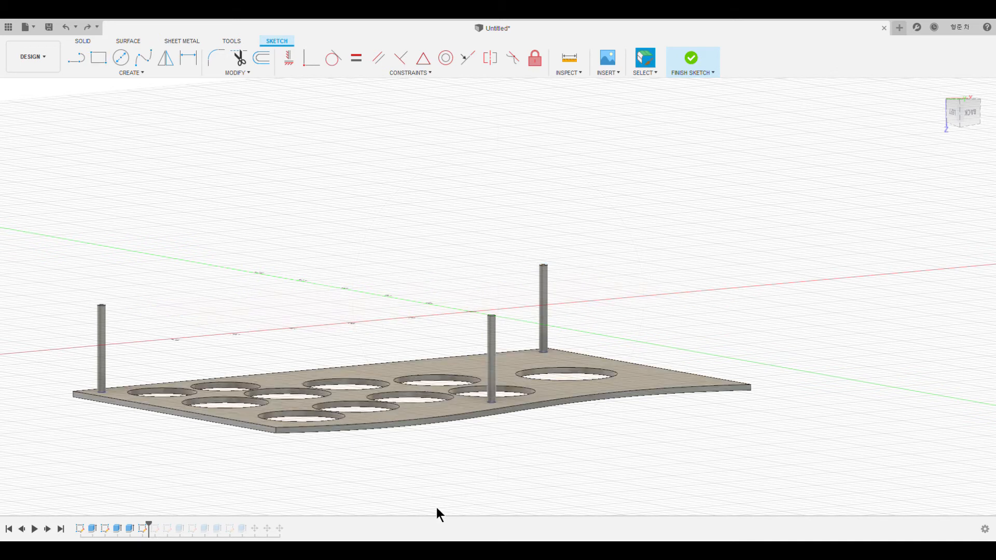
pyautogui.keyDown('shift'); pyautogui.moveTo(522, 434); pyautogui.dragTo(495, 482, button='middle'); pyautogui.keyUp('shift')
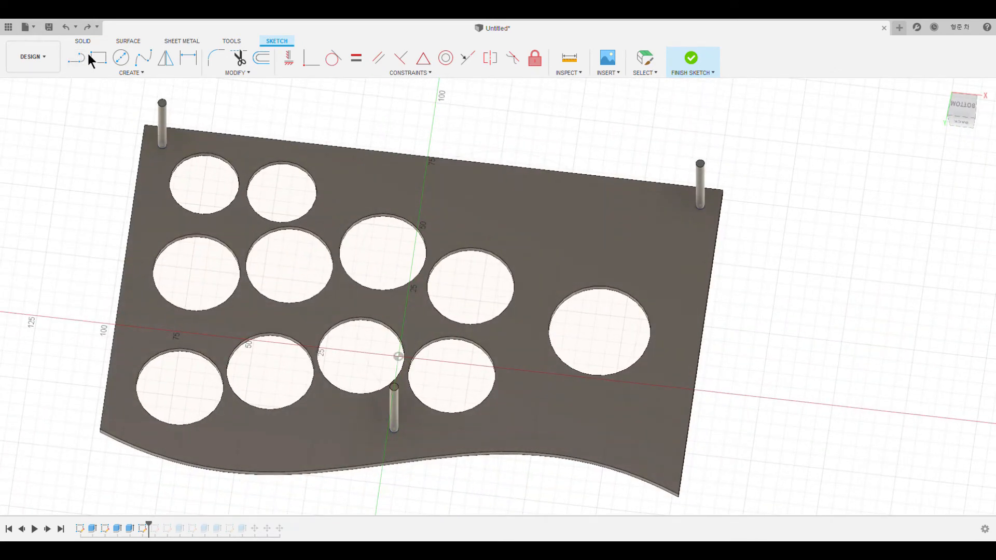
pyautogui.click(694, 60)
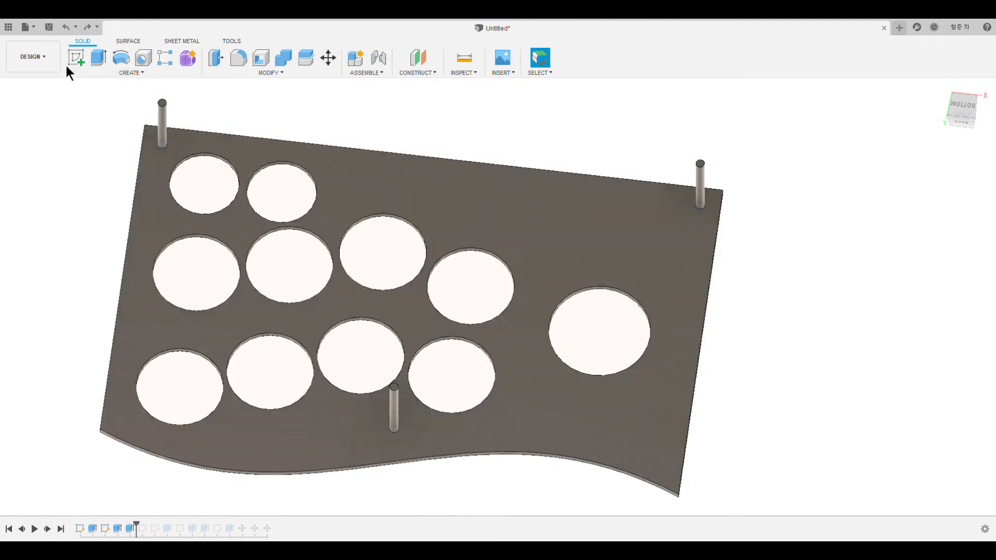
# Step: Start a sketch on the plate's underside and draw a 5 mm diameter circle concentric with the upper-left post
pyautogui.click(76, 58)
pyautogui.click(580, 434)
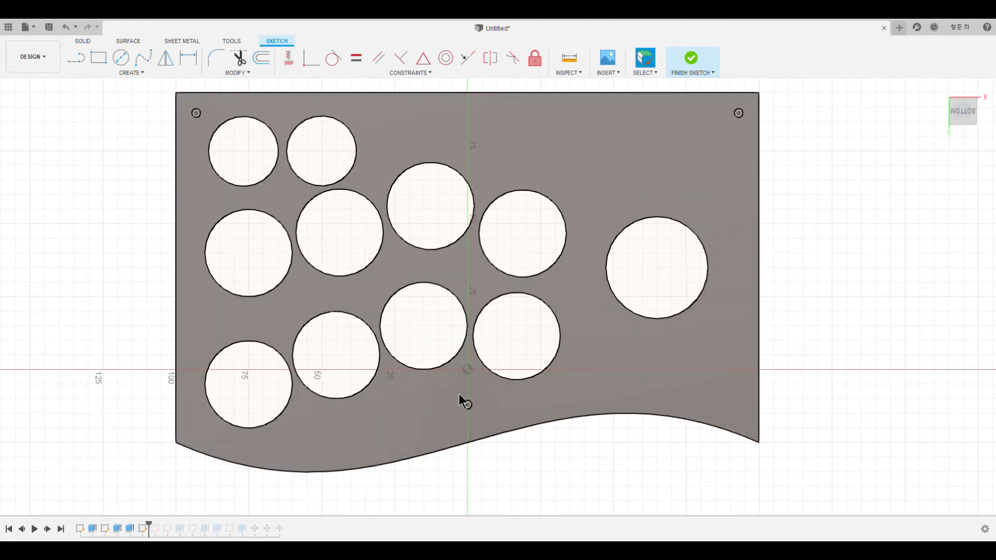
pyautogui.click(121, 58)
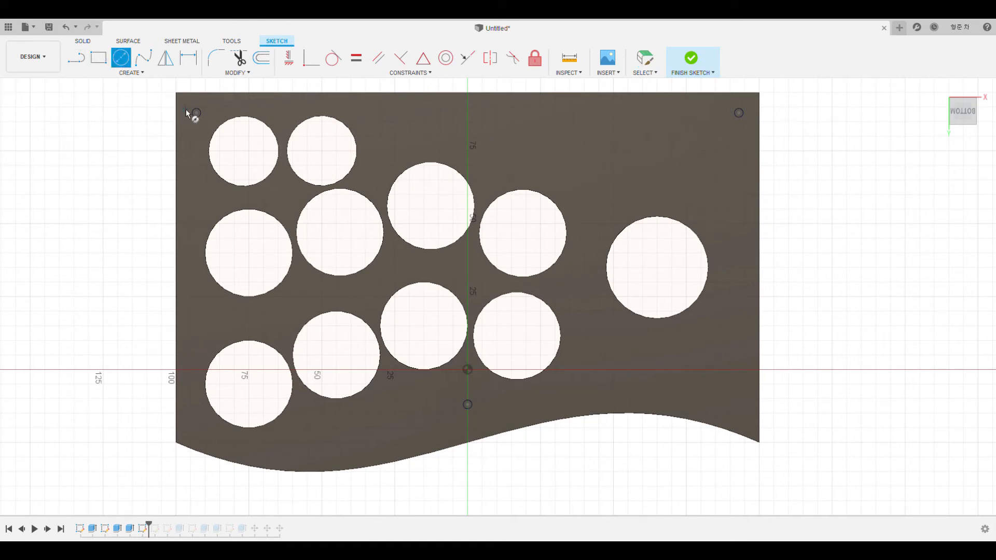
pyautogui.scroll(-4, 309, 220)
pyautogui.scroll(8, 306, 218)
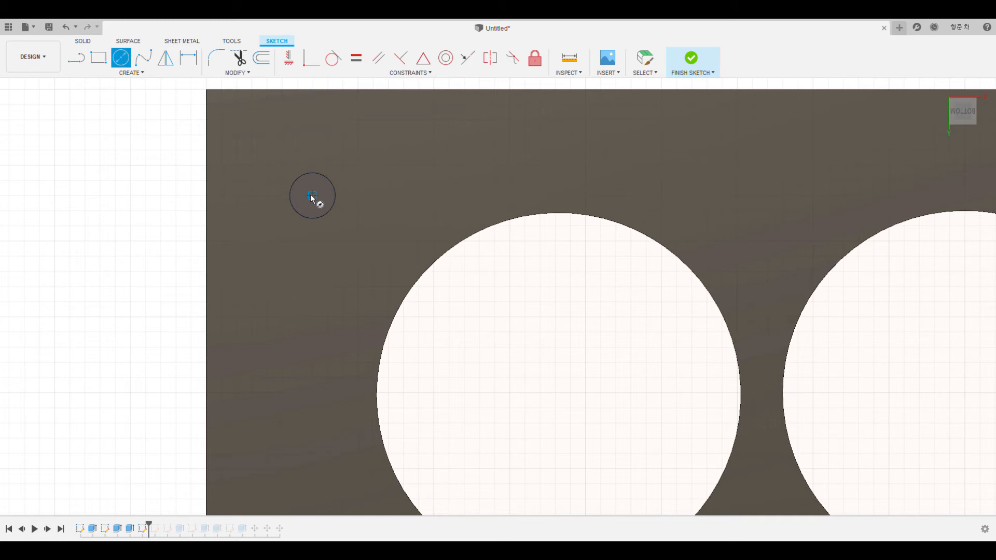
pyautogui.click(312, 195)
pyautogui.click(334, 219)
# Step: Sketch a second 5 mm diameter circle concentric with the post in the plate's upper-right corner
pyautogui.scroll(-2, 557, 324)
pyautogui.scroll(-3, 556, 322)
pyautogui.moveTo(632, 314); pyautogui.dragTo(77, 277, button='middle')
pyautogui.scroll(-1, 501, 252)
pyautogui.moveTo(656, 286); pyautogui.dragTo(455, 285, button='middle')
pyautogui.moveTo(656, 238); pyautogui.dragTo(411, 269, button='middle')
pyautogui.press('c')
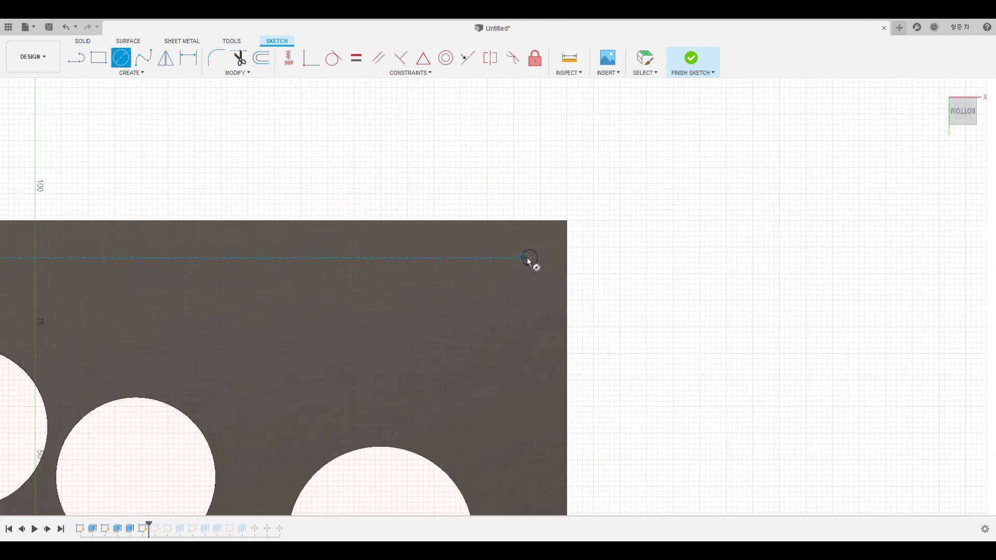
pyautogui.scroll(2, 531, 257)
pyautogui.scroll(3, 531, 258)
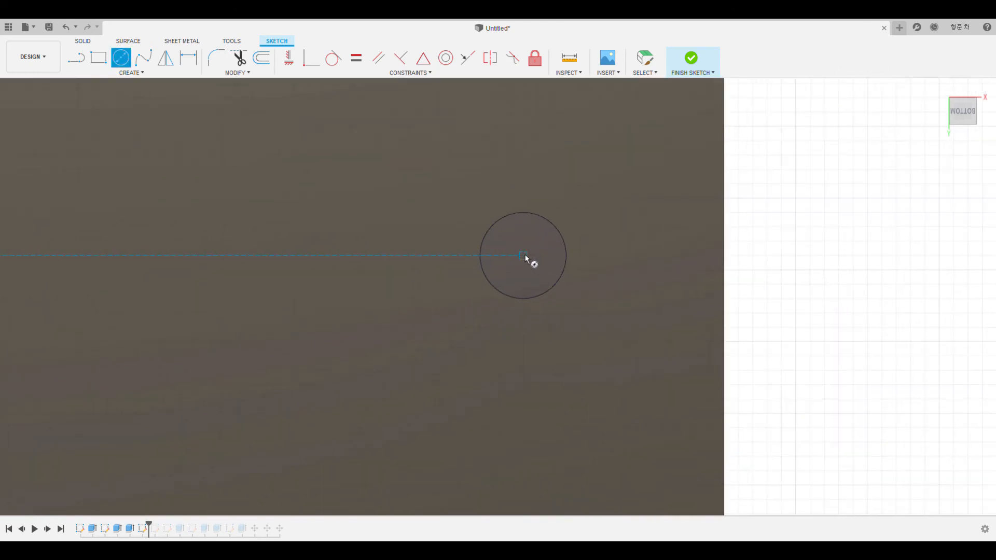
pyautogui.write('50')
pyautogui.press('Return')
pyautogui.press('Escape')
# Step: Sketch a third 5 mm diameter circle concentric with the post near the plate's wavy edge
pyautogui.scroll(-1, 496, 415)
pyautogui.scroll(5, 493, 394)
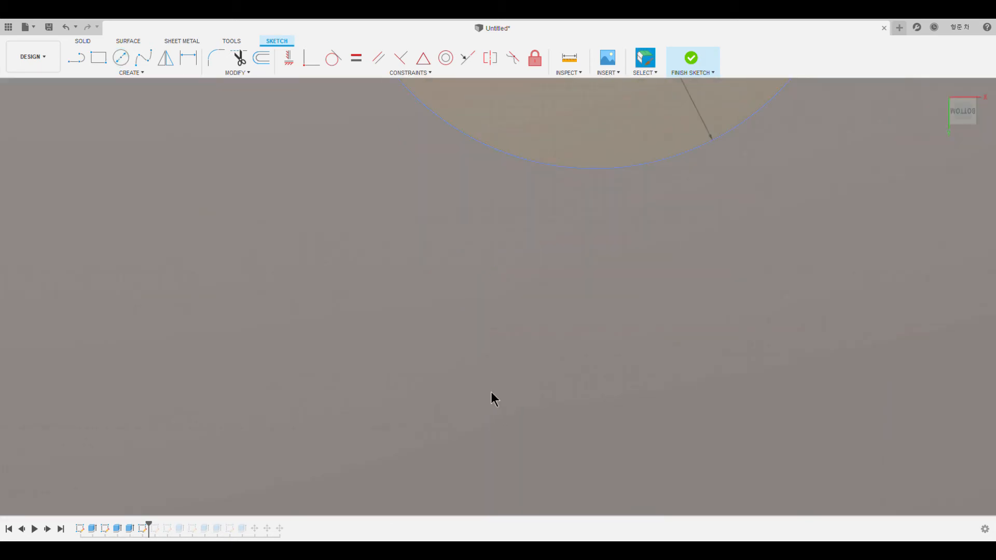
pyautogui.scroll(-8, 472, 399)
pyautogui.moveTo(473, 405); pyautogui.dragTo(830, 144, button='middle')
pyautogui.scroll(-1, 368, 412)
pyautogui.scroll(-5, 368, 411)
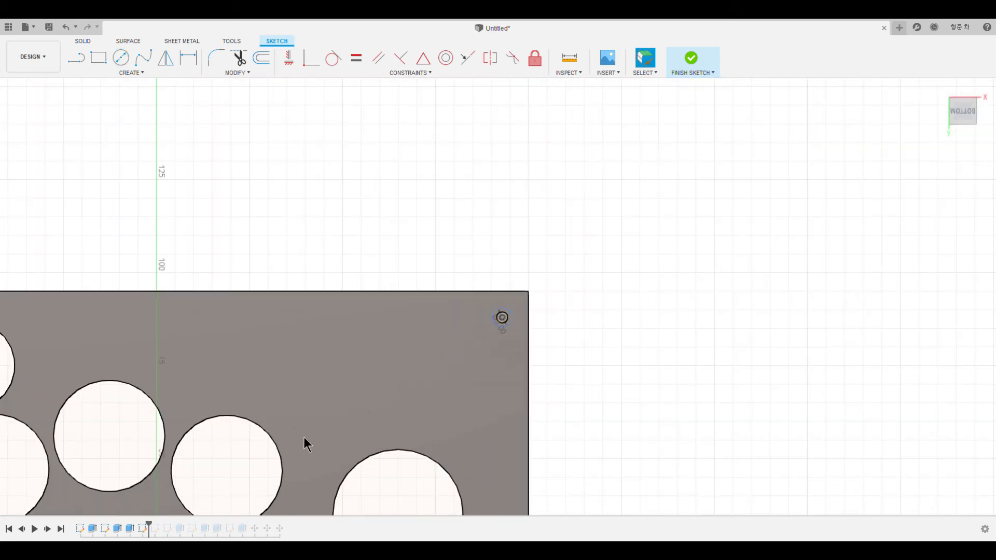
pyautogui.moveTo(304, 437); pyautogui.dragTo(575, 244, button='middle')
pyautogui.moveTo(462, 450); pyautogui.dragTo(497, 332, button='middle')
pyautogui.scroll(3, 366, 283)
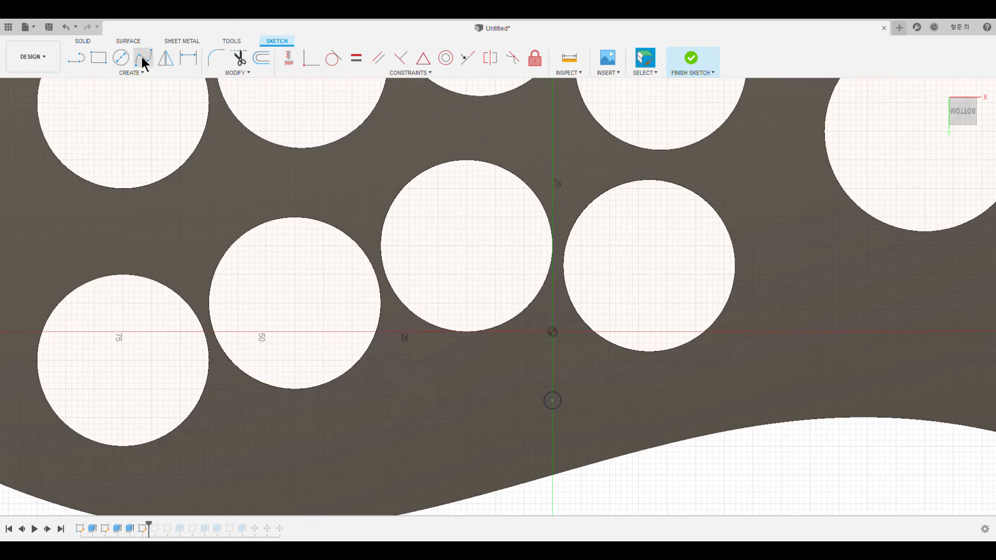
pyautogui.click(121, 58)
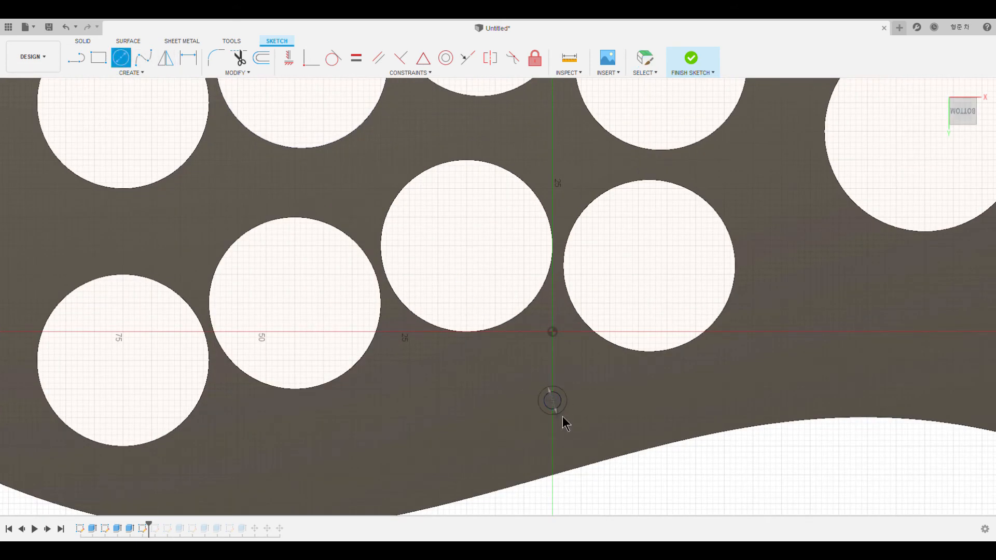
pyautogui.press('Escape')
pyautogui.scroll(2, 587, 402)
pyautogui.scroll(-6, 572, 401)
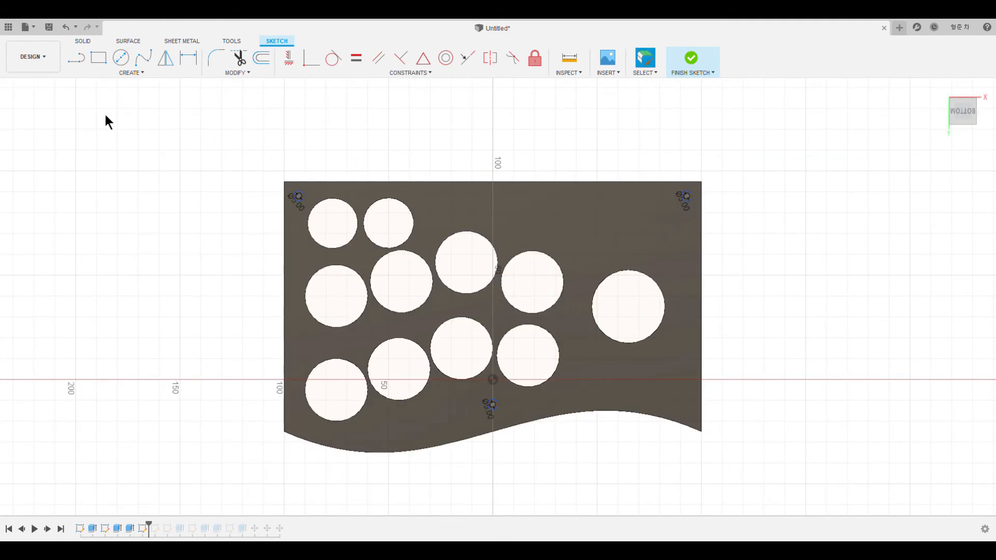
# Step: Draw a horizontal line along the plate's upper edge from outside the upper-left post's circle to outside the upper-right post's circle
pyautogui.click(82, 57)
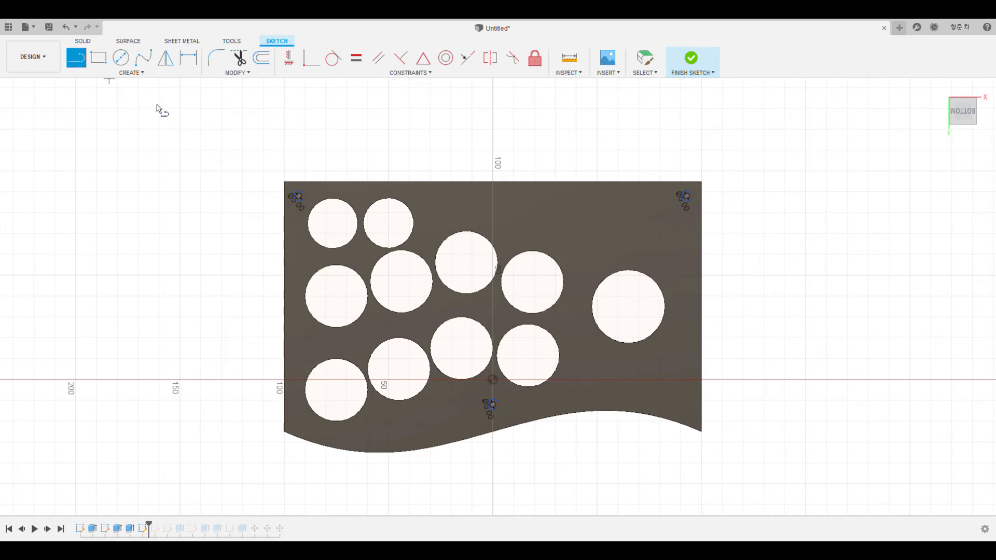
pyautogui.scroll(4, 309, 192)
pyautogui.scroll(2, 273, 187)
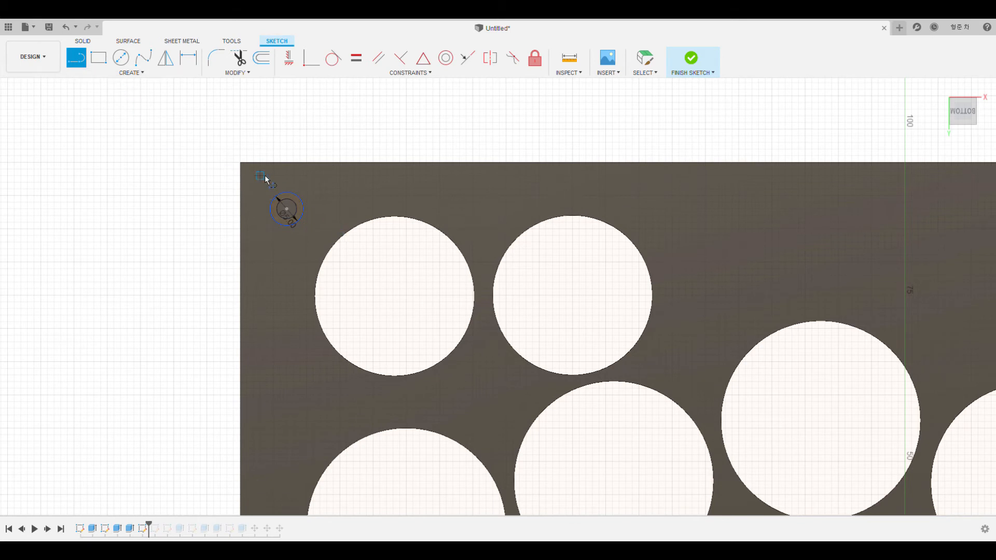
pyautogui.click(266, 189)
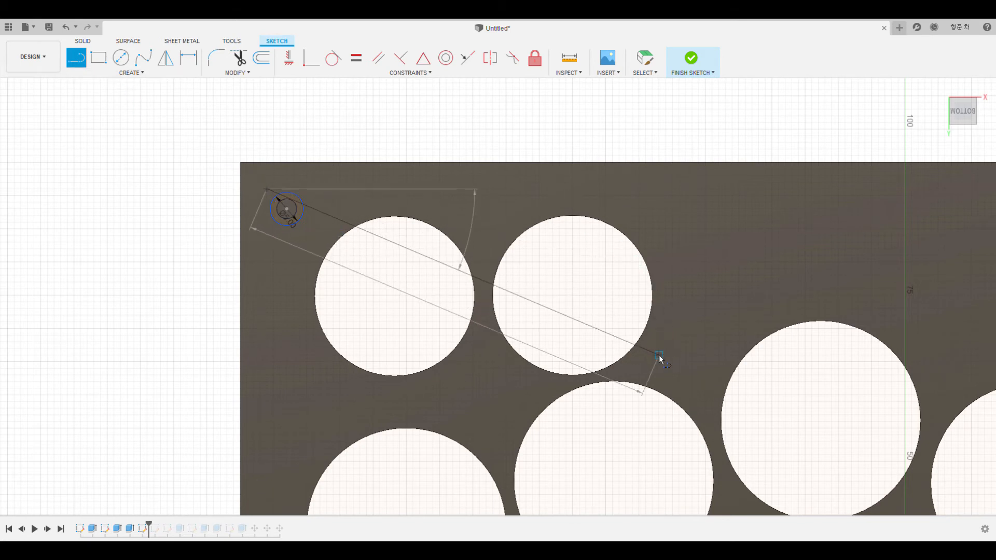
pyautogui.scroll(-5, 659, 354)
pyautogui.moveTo(708, 350); pyautogui.dragTo(54, 323, button='middle')
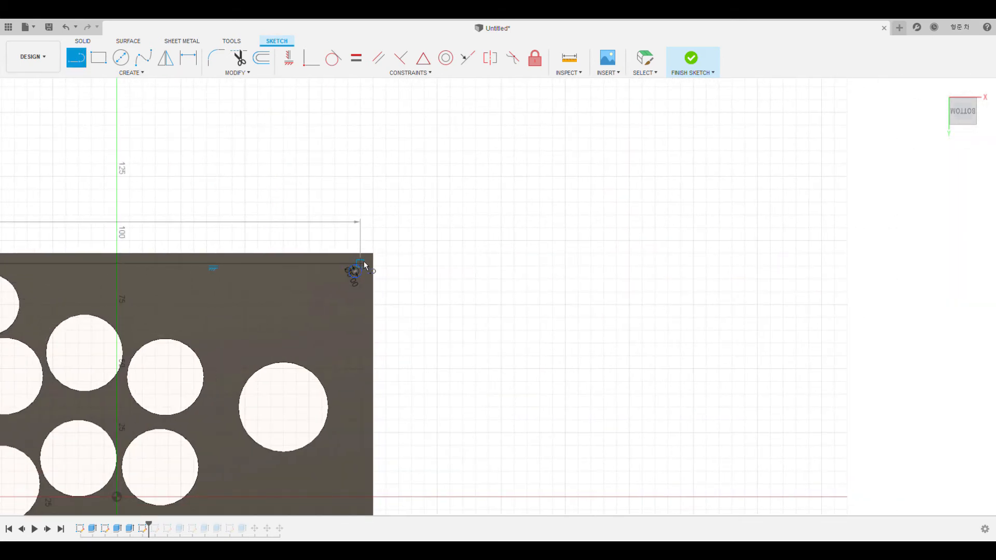
pyautogui.scroll(3, 363, 262)
pyautogui.scroll(8, 362, 269)
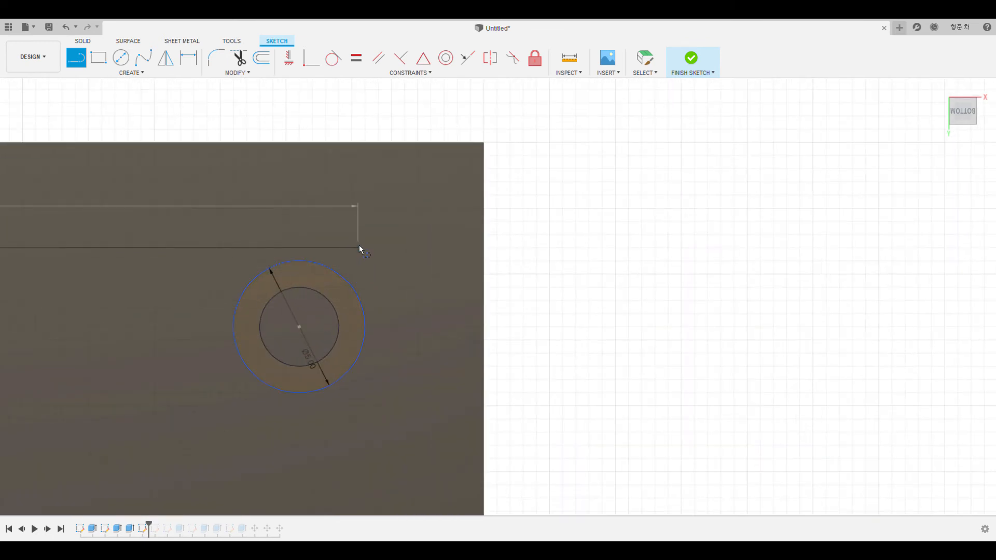
pyautogui.click(379, 248)
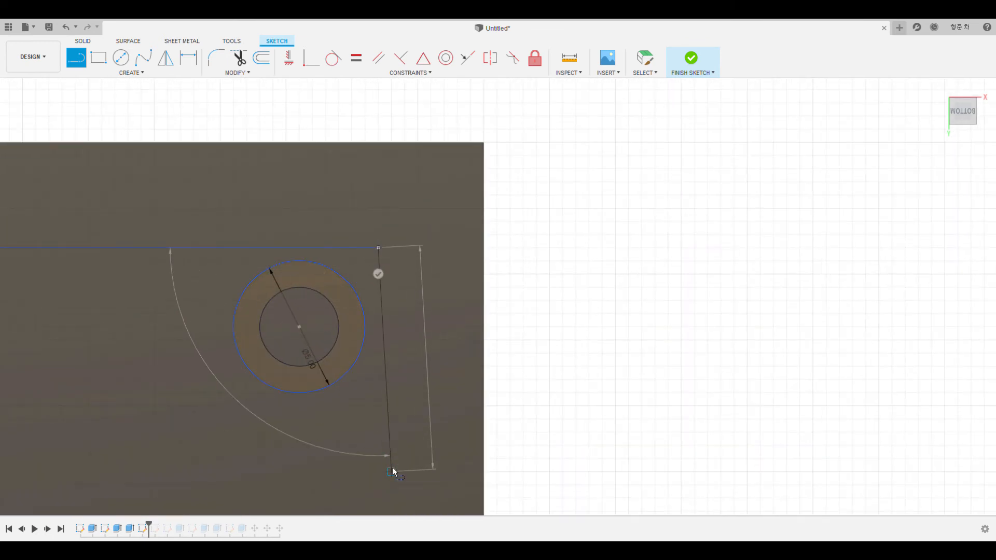
# Step: Continue the outline with a vertical line parallel to the plate's right edge, ending just above the wavy edge
pyautogui.scroll(-5, 378, 449)
pyautogui.scroll(10, 362, 275)
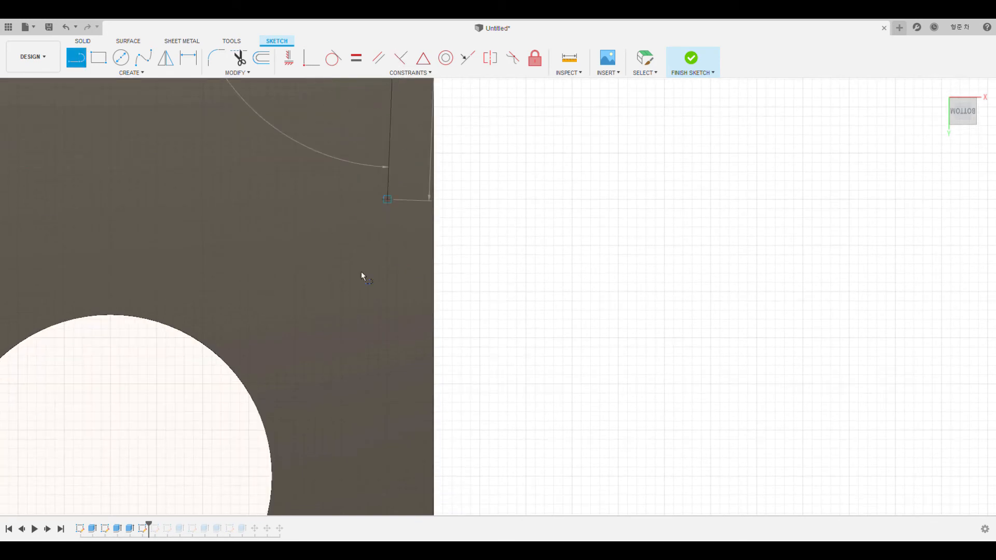
pyautogui.scroll(-4, 399, 421)
pyautogui.moveTo(393, 473); pyautogui.dragTo(394, 169, button='middle')
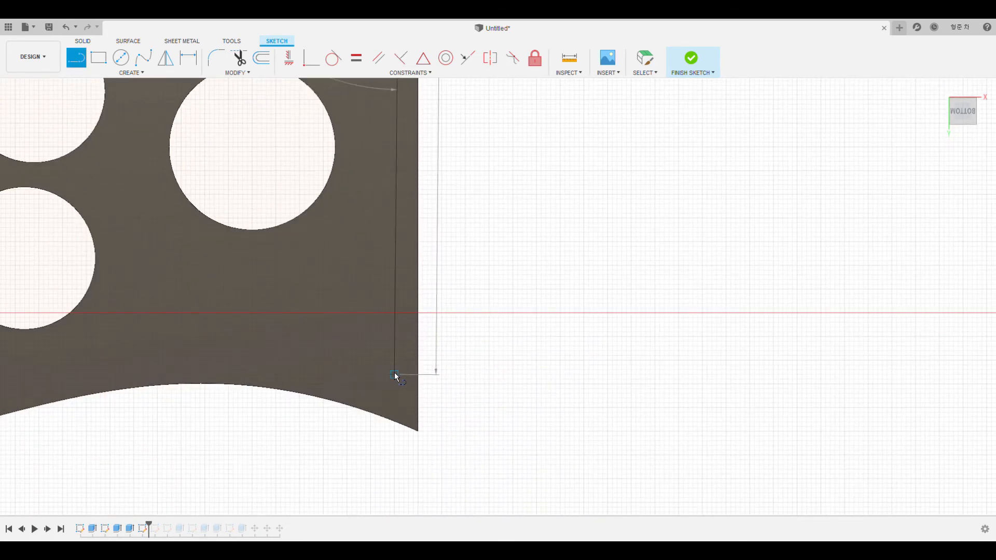
pyautogui.moveTo(393, 373)
pyautogui.mouseDown(button='middle')
pyautogui.moveTo(611, 284)
pyautogui.moveTo(655, 347)
pyautogui.mouseUp(button='middle')
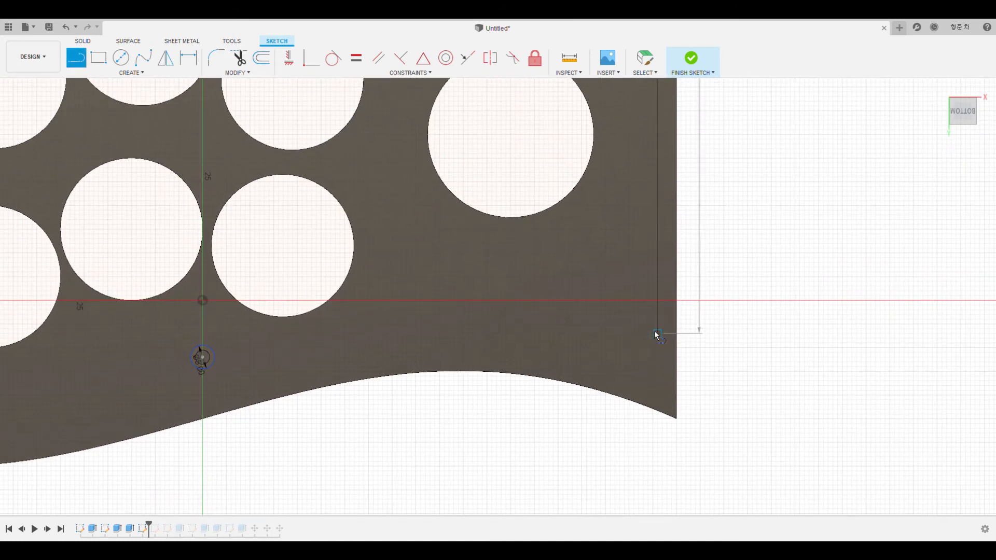
pyautogui.scroll(2, 654, 335)
pyautogui.scroll(-5, 653, 333)
pyautogui.scroll(-2, 653, 330)
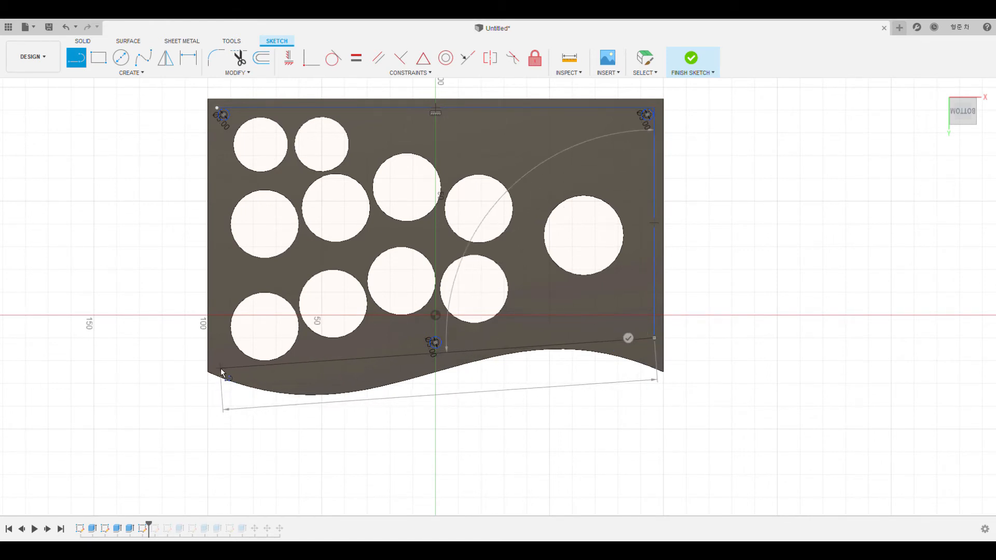
# Step: Continue the outline with a slanted line below the third post's circle, ending just inside the plate's lower-left corner
pyautogui.scroll(6, 221, 373)
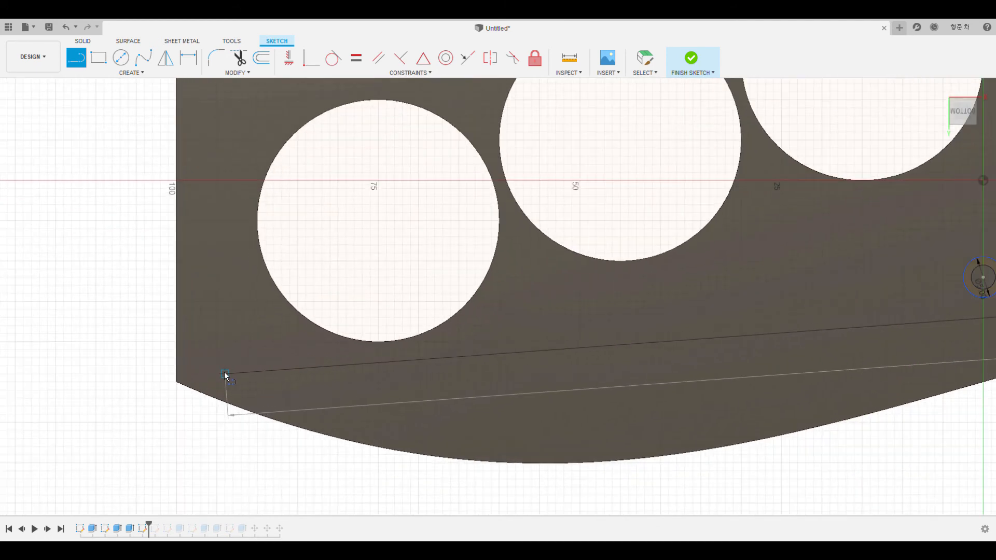
pyautogui.moveTo(982, 351); pyautogui.dragTo(217, 330, button='middle')
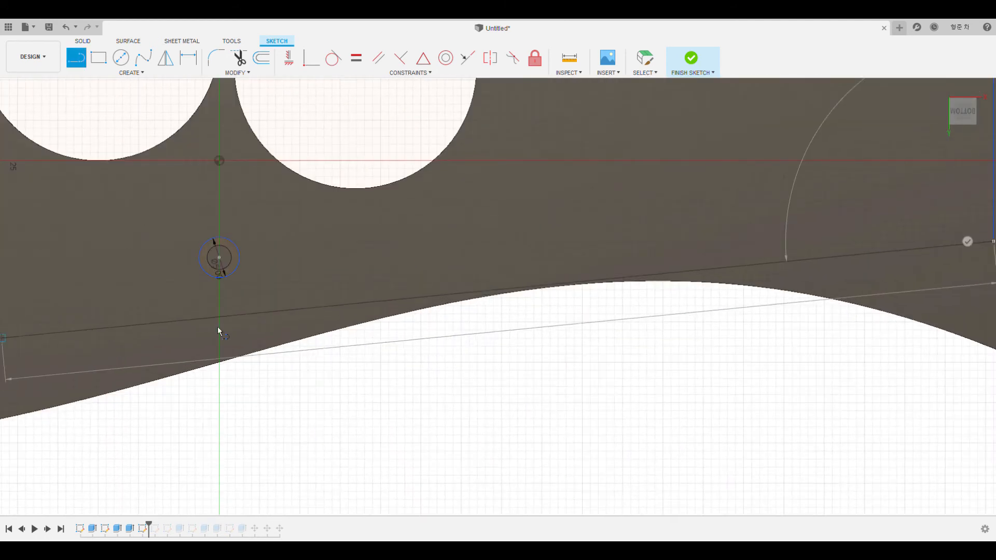
pyautogui.moveTo(533, 318); pyautogui.dragTo(218, 324, button='middle')
pyautogui.moveTo(489, 279); pyautogui.dragTo(218, 285, button='middle')
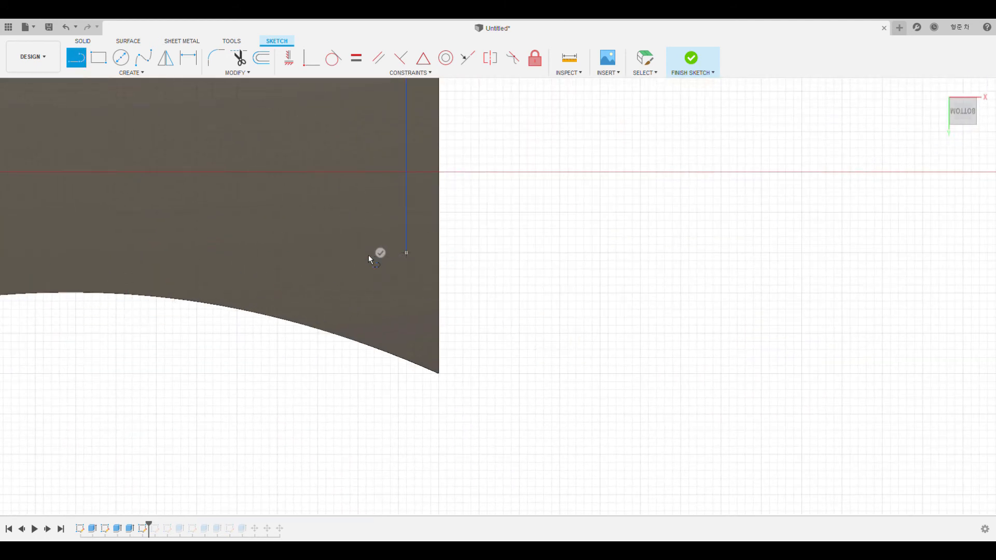
pyautogui.moveTo(81, 276); pyautogui.dragTo(605, 267, button='middle')
pyautogui.moveTo(92, 294); pyautogui.dragTo(579, 278, button='middle')
pyautogui.moveTo(151, 342); pyautogui.dragTo(592, 312, button='middle')
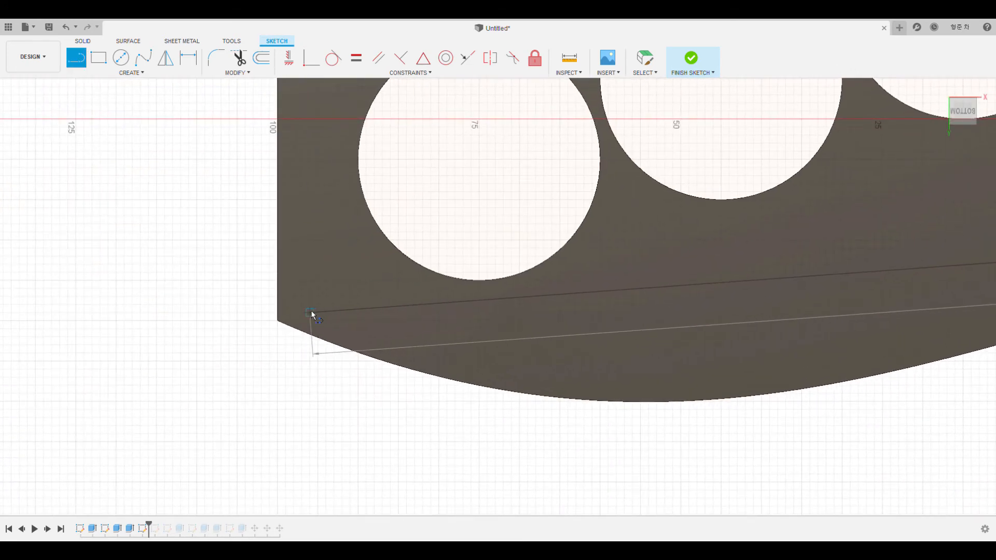
pyautogui.scroll(1, 310, 310)
pyautogui.scroll(-5, 310, 310)
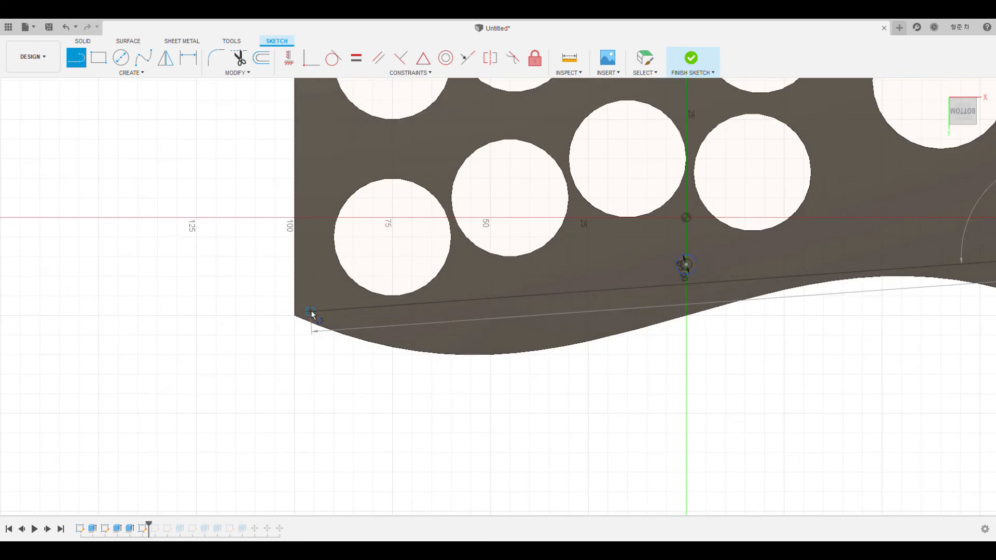
pyautogui.scroll(5, 310, 311)
pyautogui.click(310, 310)
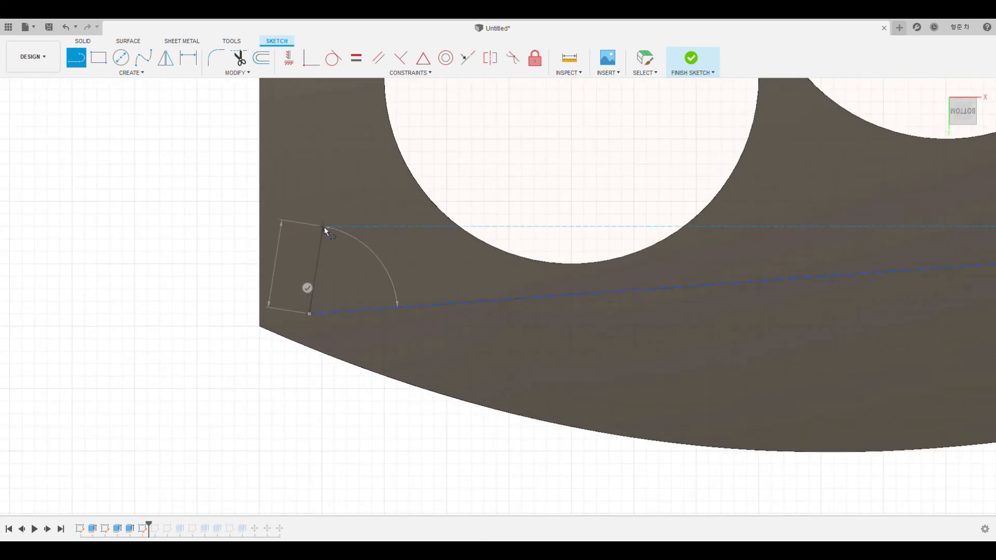
# Step: Close the outline with a line up the plate's left side to the starting point near the upper-left post
pyautogui.scroll(-5, 323, 226)
pyautogui.moveTo(324, 226); pyautogui.dragTo(311, 499, button='middle')
pyautogui.moveTo(315, 152); pyautogui.dragTo(315, 310, button='middle')
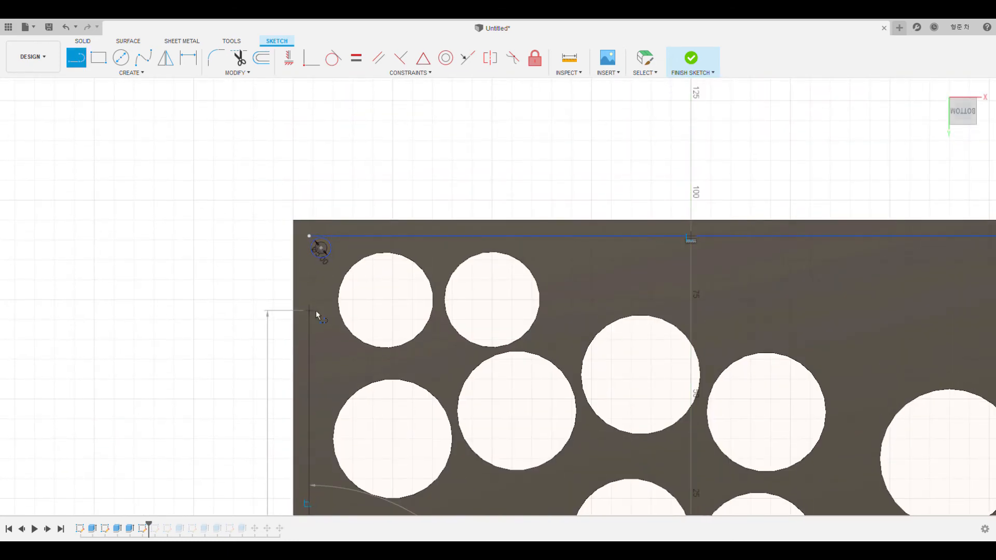
pyautogui.click(309, 238)
pyautogui.moveTo(505, 444); pyautogui.dragTo(394, 294, button='middle')
pyautogui.scroll(-2, 397, 296)
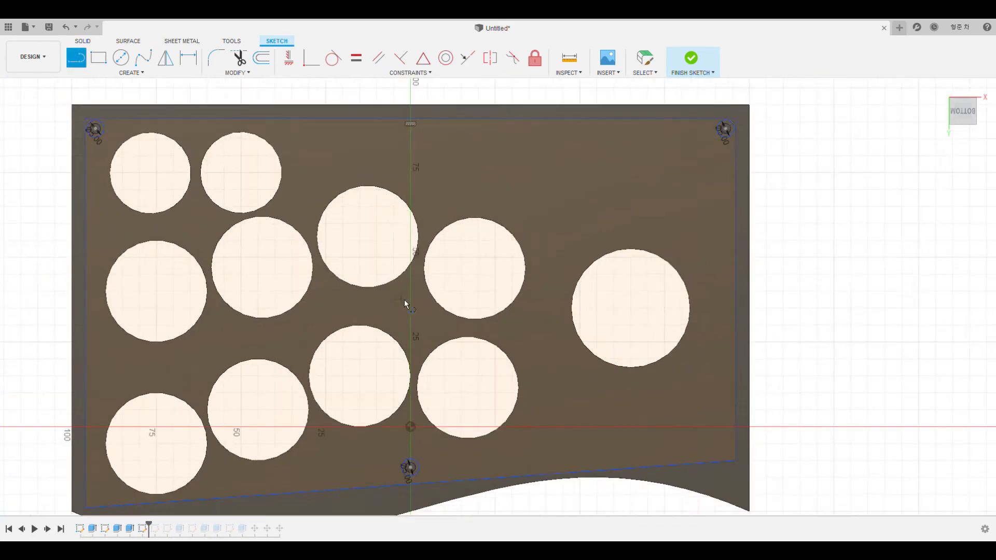
pyautogui.scroll(-2, 418, 307)
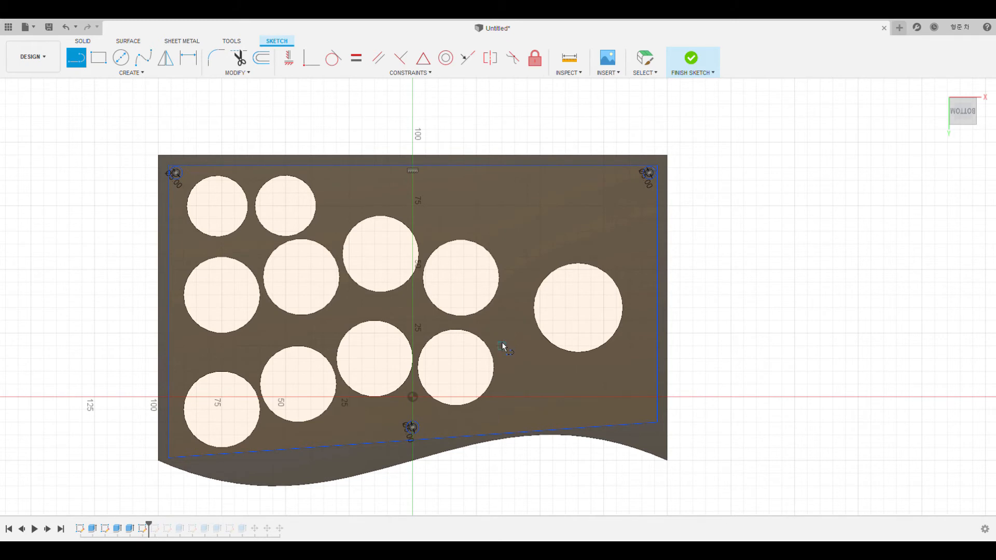
# Step: Try to shift the outline's upper-right corner outward, and undo the moves
pyautogui.click(641, 59)
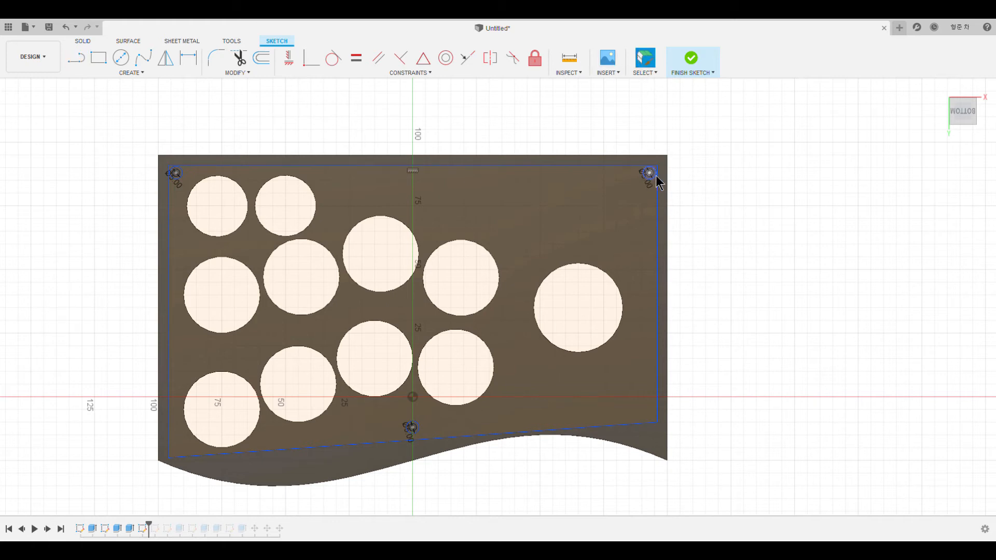
pyautogui.moveTo(657, 165); pyautogui.dragTo(659, 166)
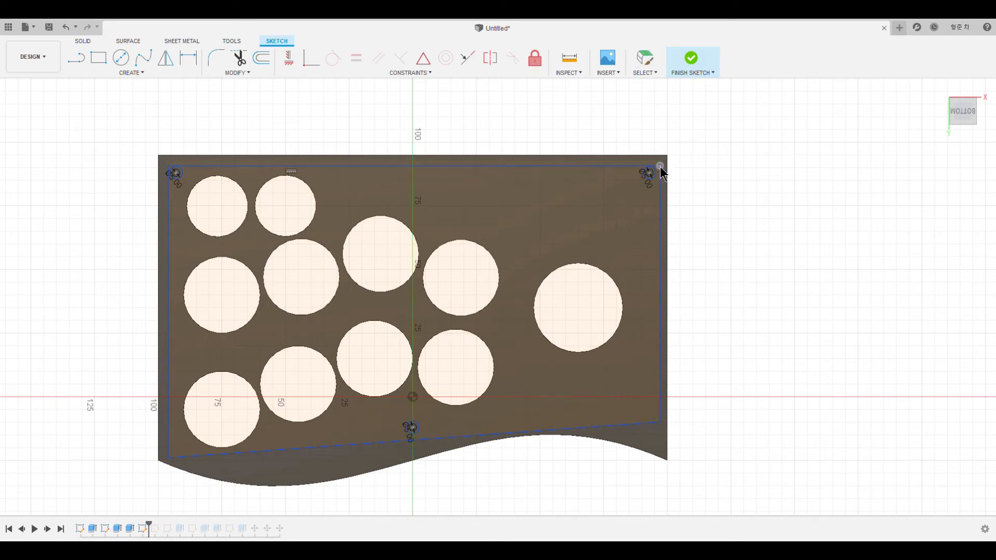
pyautogui.hotkey('ctrl', 'z')
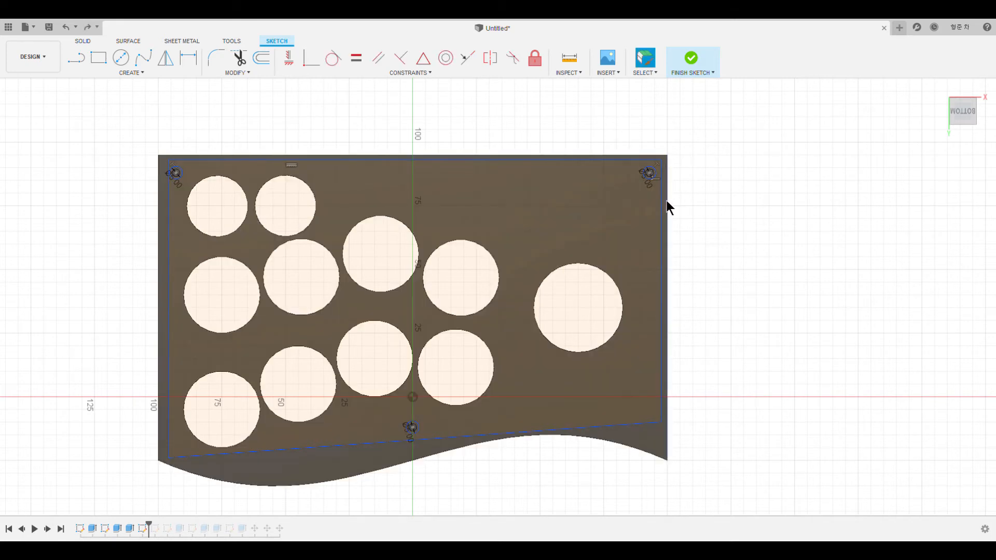
pyautogui.hotkey('ctrl', 'z')
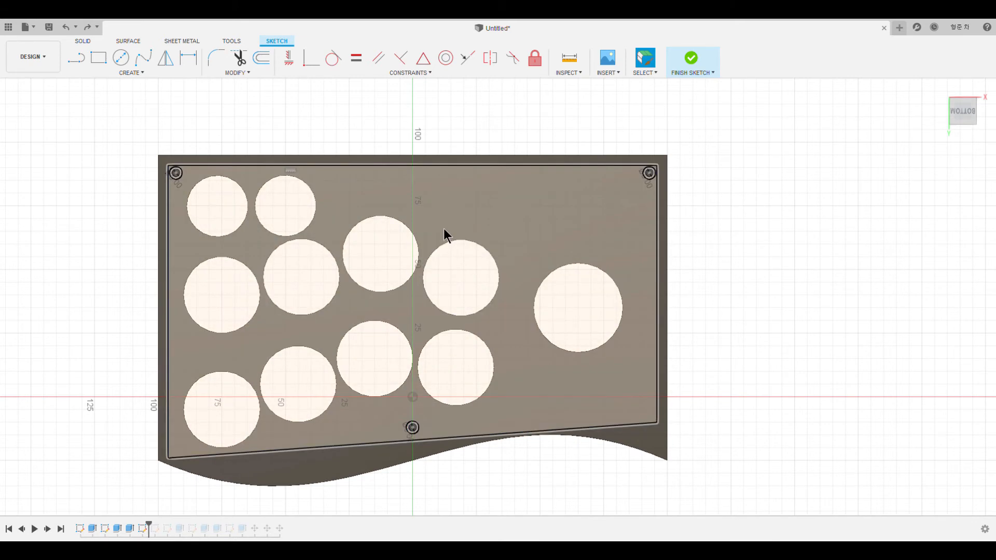
# Step: Move the outline's lower-right corner slightly upward, away from the wavy edge
pyautogui.scroll(3, 586, 444)
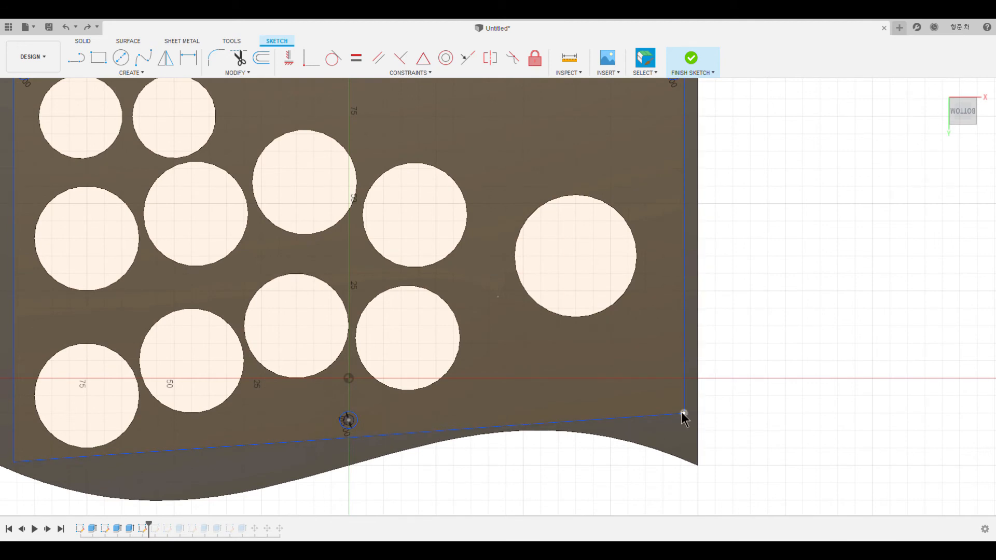
pyautogui.click(683, 415)
pyautogui.moveTo(683, 416); pyautogui.dragTo(682, 414)
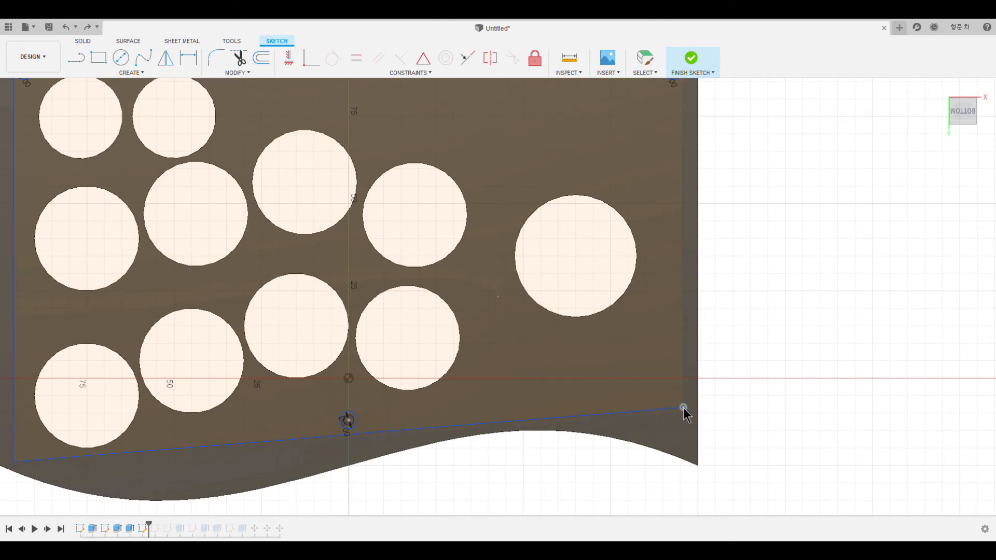
pyautogui.scroll(8, 683, 413)
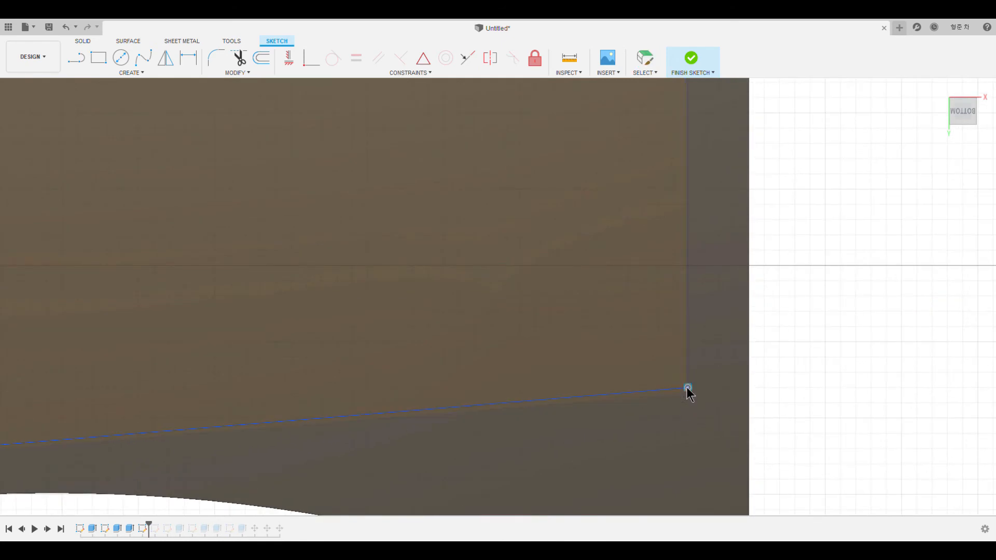
# Step: Move the outline's lower-left corner slightly upward, keeping the slanted line below the third post's circle
pyautogui.scroll(-8, 393, 433)
pyautogui.moveTo(217, 458); pyautogui.dragTo(712, 453, button='middle')
pyautogui.scroll(10, 343, 452)
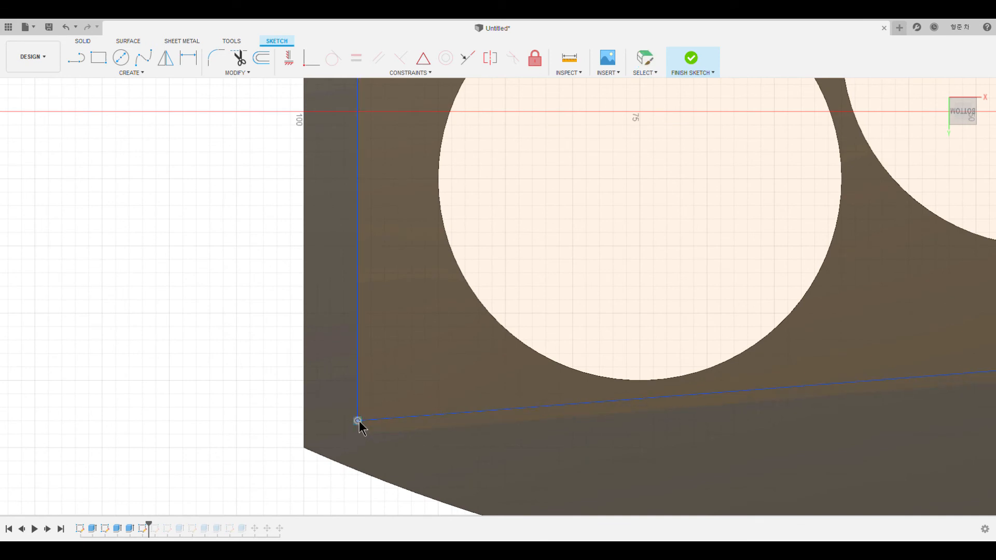
pyautogui.scroll(-4, 766, 433)
pyautogui.scroll(-4, 767, 427)
pyautogui.moveTo(728, 438); pyautogui.dragTo(301, 413, button='middle')
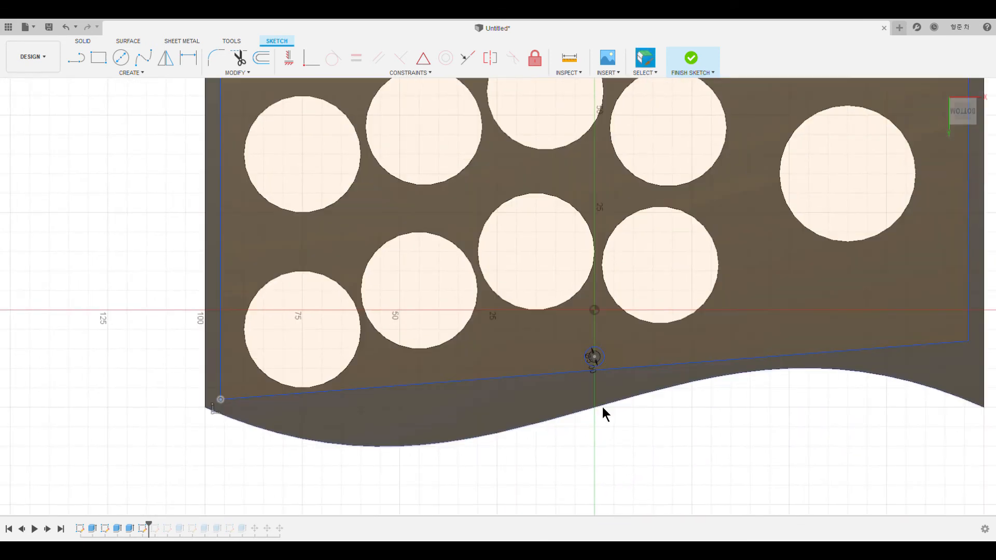
pyautogui.moveTo(658, 409); pyautogui.dragTo(459, 431, button='middle')
pyautogui.scroll(-4, 467, 430)
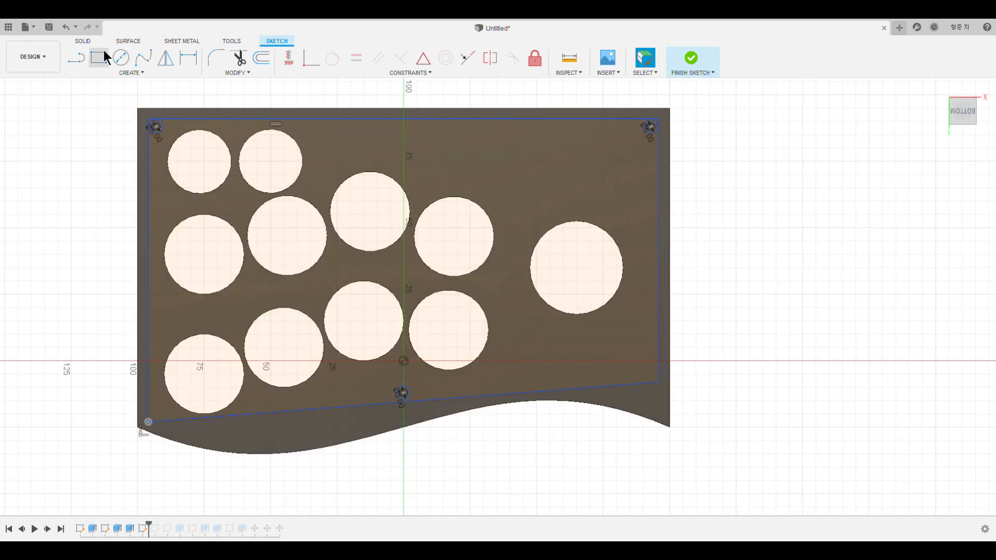
# Step: Move the outline's upper-left corner inward so both adjoining lines touch the 5 mm circle around the upper-left post
pyautogui.click(104, 54)
pyautogui.moveTo(151, 130); pyautogui.dragTo(264, 200, button='middle')
pyautogui.scroll(8, 265, 200)
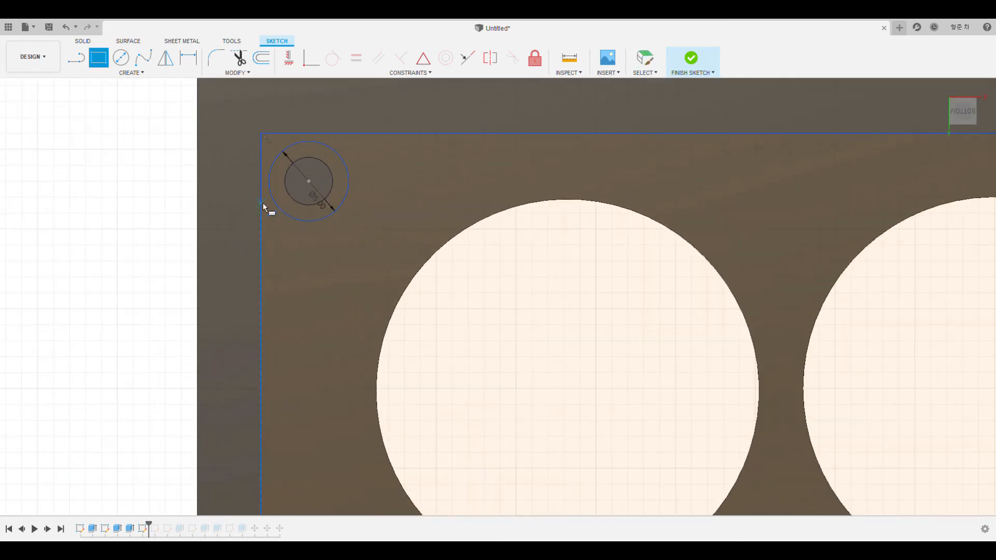
pyautogui.scroll(3, 244, 206)
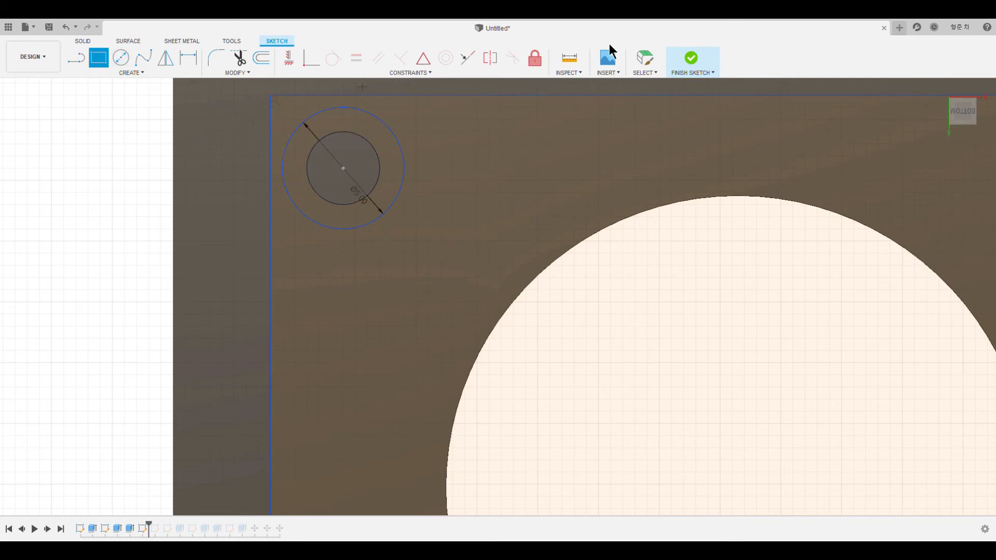
pyautogui.click(642, 58)
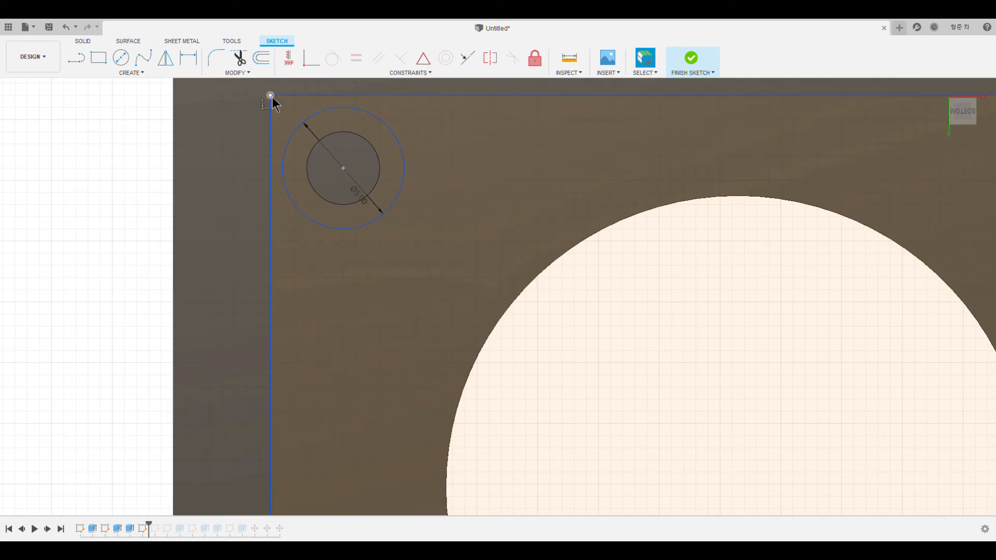
pyautogui.moveTo(270, 96); pyautogui.dragTo(283, 108)
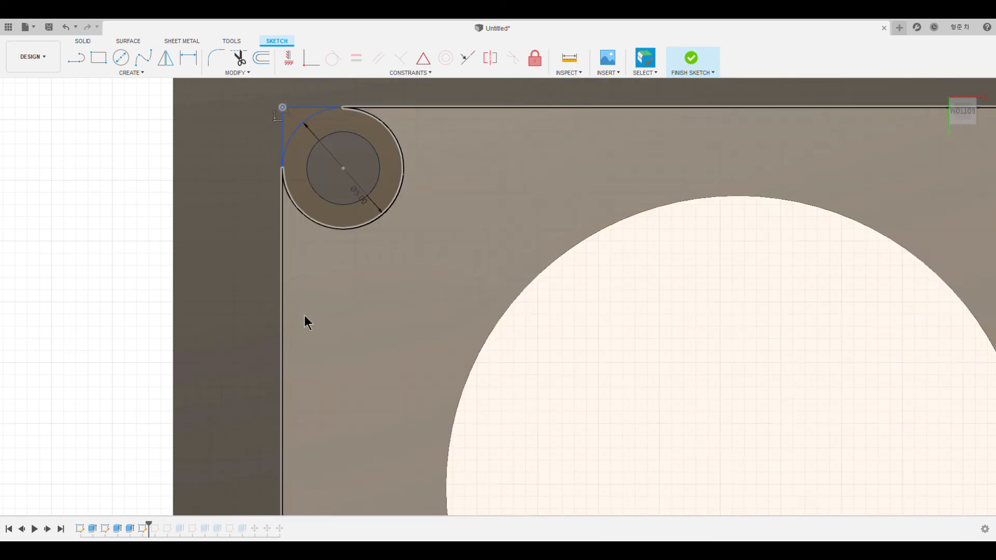
# Step: Move the outline's lower-left corner further up and inward from the plate's edges
pyautogui.moveTo(319, 365); pyautogui.dragTo(316, 346, button='middle')
pyautogui.scroll(-5, 317, 347)
pyautogui.moveTo(330, 407); pyautogui.dragTo(237, 21, button='middle')
pyautogui.moveTo(241, 418)
pyautogui.mouseDown(button='middle')
pyautogui.moveTo(240, 398)
pyautogui.moveTo(273, 353)
pyautogui.mouseUp(button='middle')
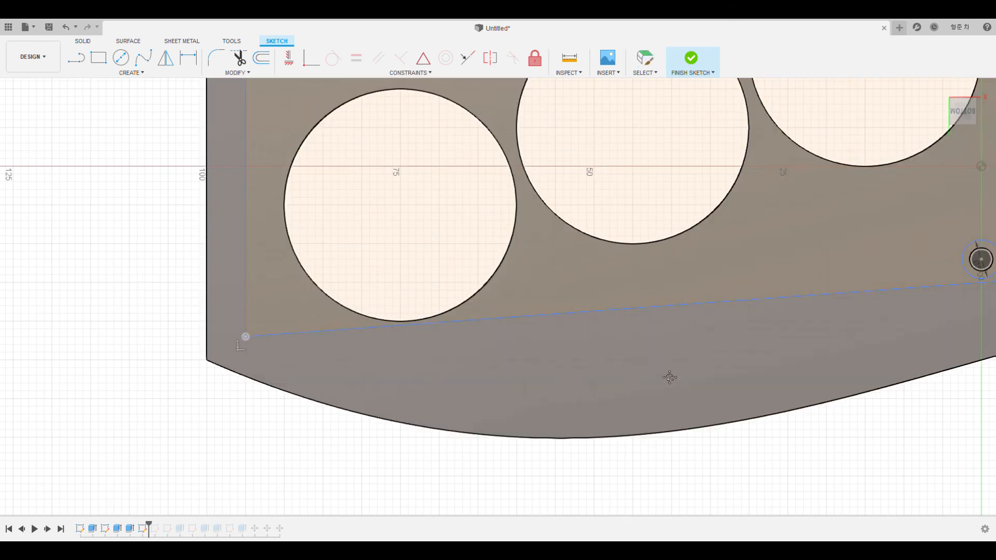
# Step: Fine-tune the position of the outline's lower-right corner near the plate's right edge
pyautogui.moveTo(669, 376); pyautogui.dragTo(334, 368, button='middle')
pyautogui.moveTo(621, 321); pyautogui.dragTo(38, 365, button='middle')
pyautogui.moveTo(683, 293); pyautogui.dragTo(568, 354, button='middle')
pyautogui.scroll(2, 602, 345)
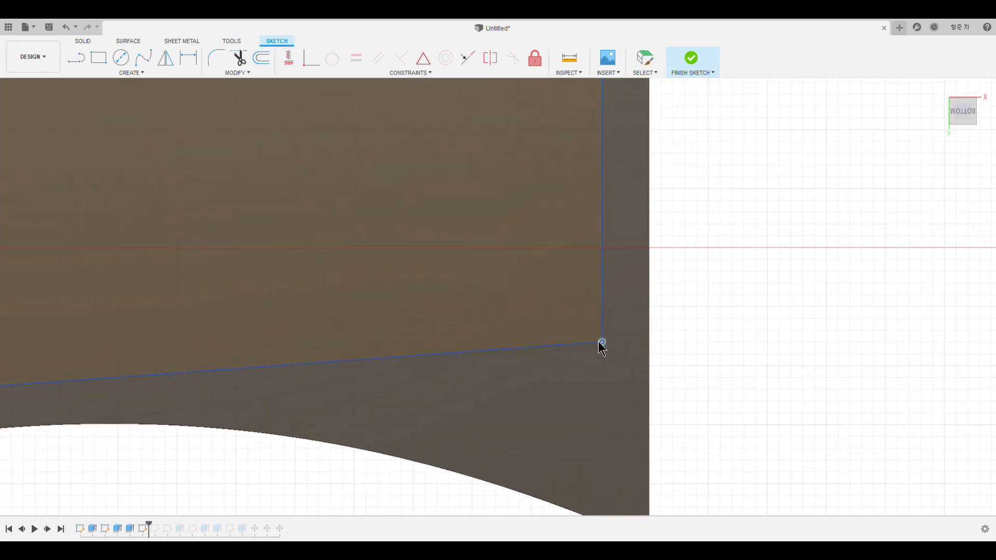
pyautogui.scroll(-6, 297, 386)
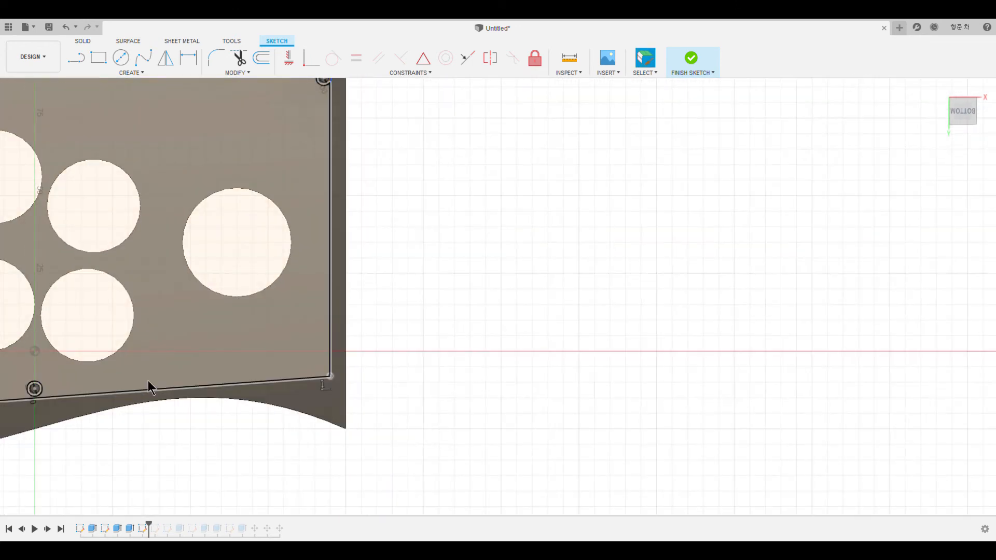
# Step: Move the outline's upper-right corner so both adjoining lines touch the 5 mm circle around the upper-right post
pyautogui.moveTo(374, 245); pyautogui.dragTo(352, 388, button='middle')
pyautogui.scroll(5, 303, 322)
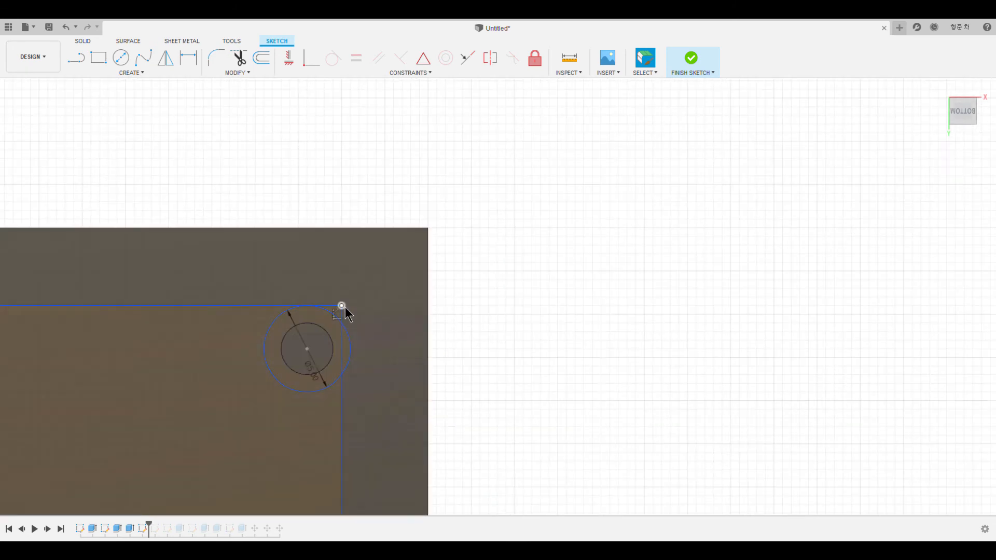
pyautogui.scroll(-5, 363, 441)
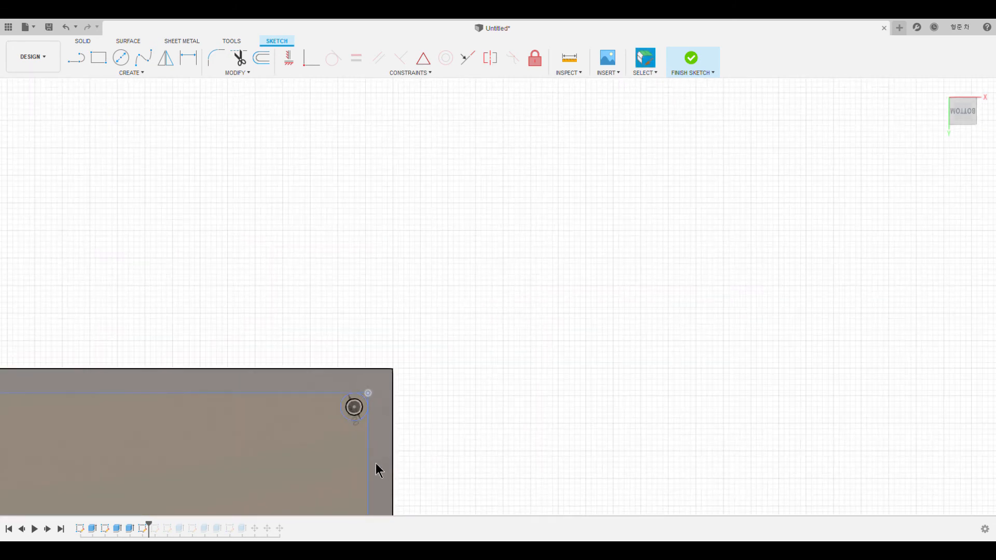
pyautogui.moveTo(378, 467); pyautogui.dragTo(438, 151, button='middle')
pyautogui.scroll(-5, 321, 378)
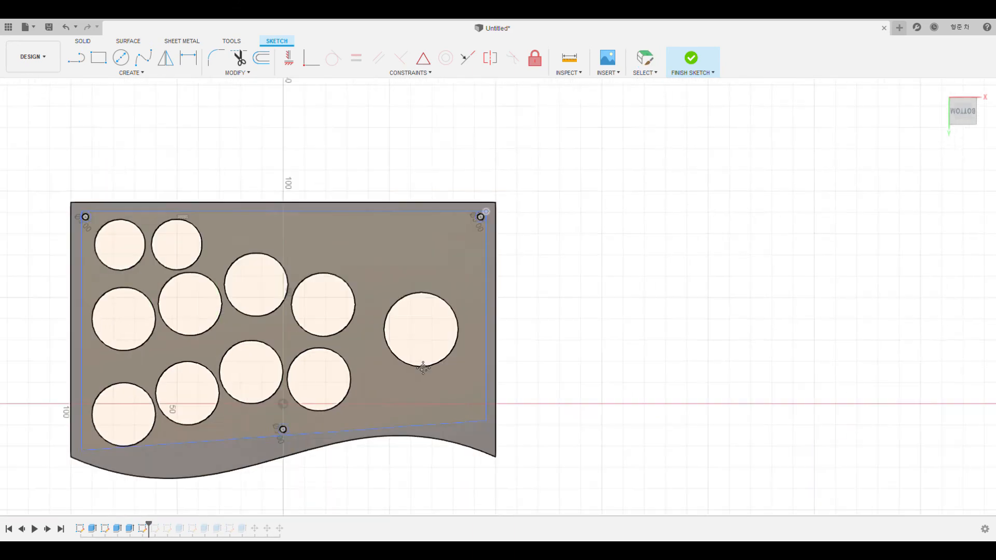
pyautogui.moveTo(510, 301); pyautogui.dragTo(478, 314, button='middle')
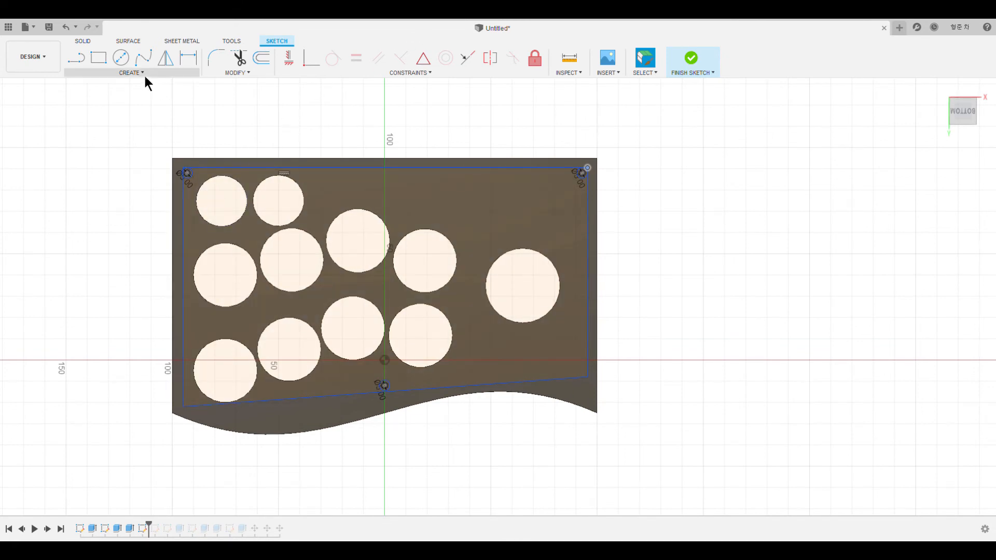
# Step: Move the outline's upper-left corner slightly outward so both adjoining lines touch the upper-left post's 5 mm circle
pyautogui.click(78, 58)
pyautogui.scroll(-3, 202, 194)
pyautogui.scroll(10, 189, 183)
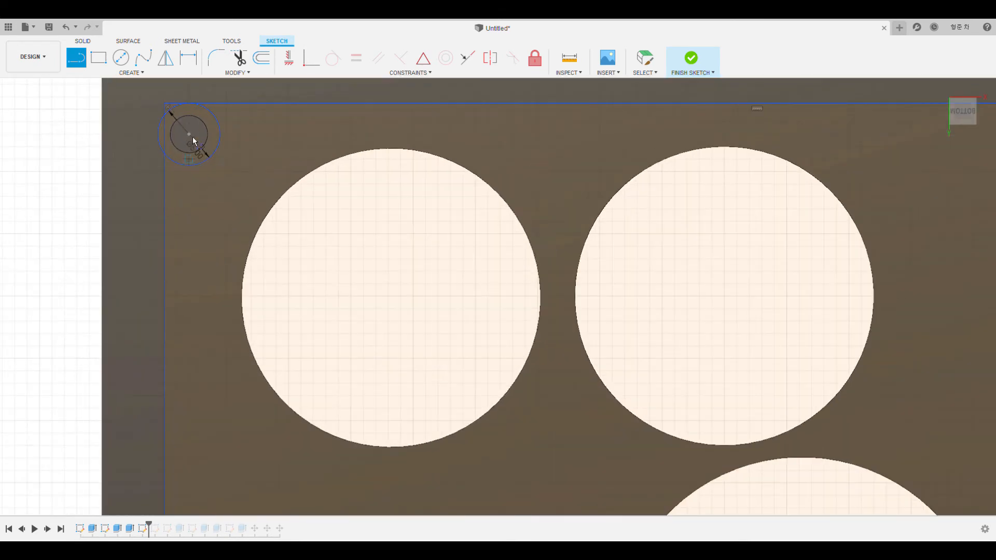
pyautogui.moveTo(163, 109); pyautogui.dragTo(232, 232, button='middle')
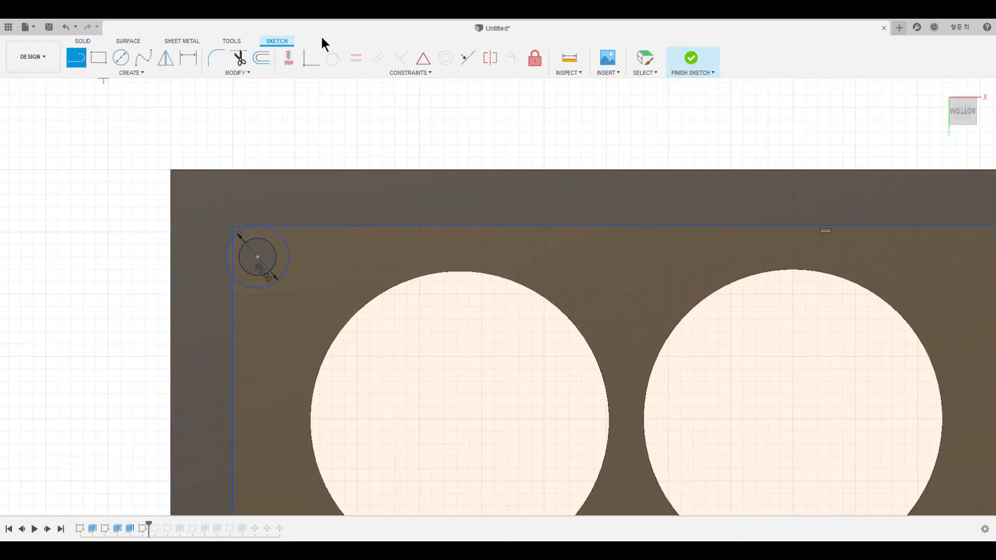
pyautogui.click(646, 58)
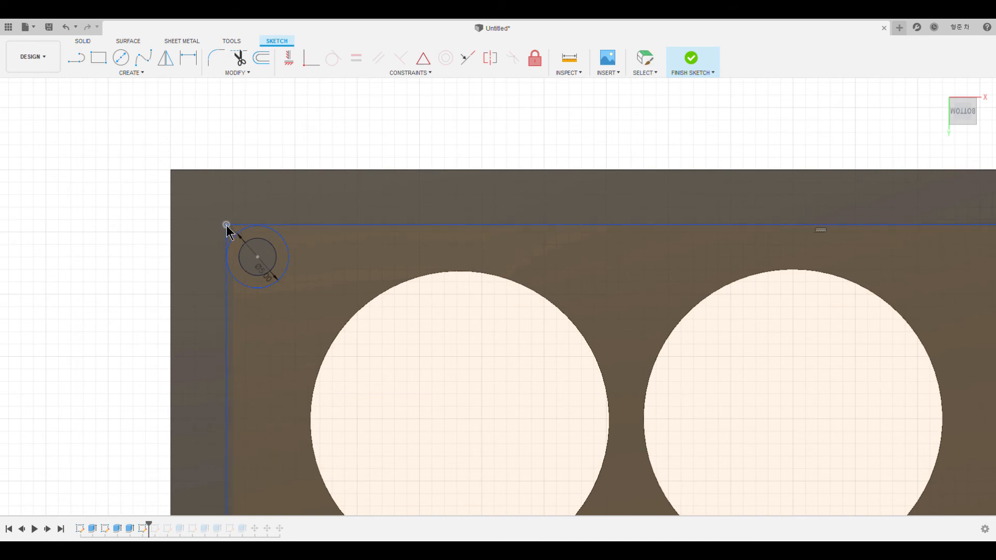
# Step: Examine the outline along the plate's edges and its fit around the three posts' circles
pyautogui.scroll(-3, 261, 330)
pyautogui.scroll(-3, 243, 410)
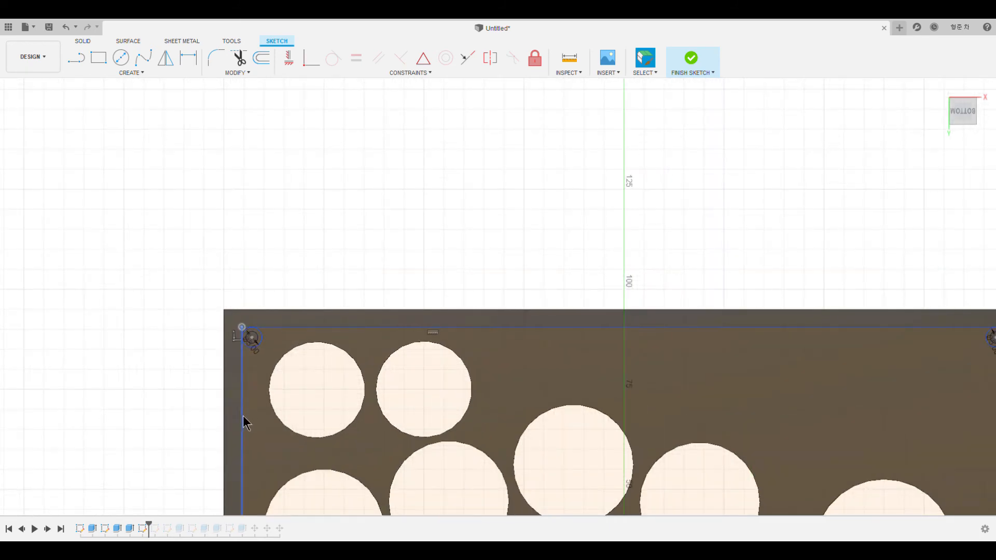
pyautogui.moveTo(261, 409); pyautogui.dragTo(314, 106, button='middle')
pyautogui.moveTo(596, 422); pyautogui.dragTo(107, 413, button='middle')
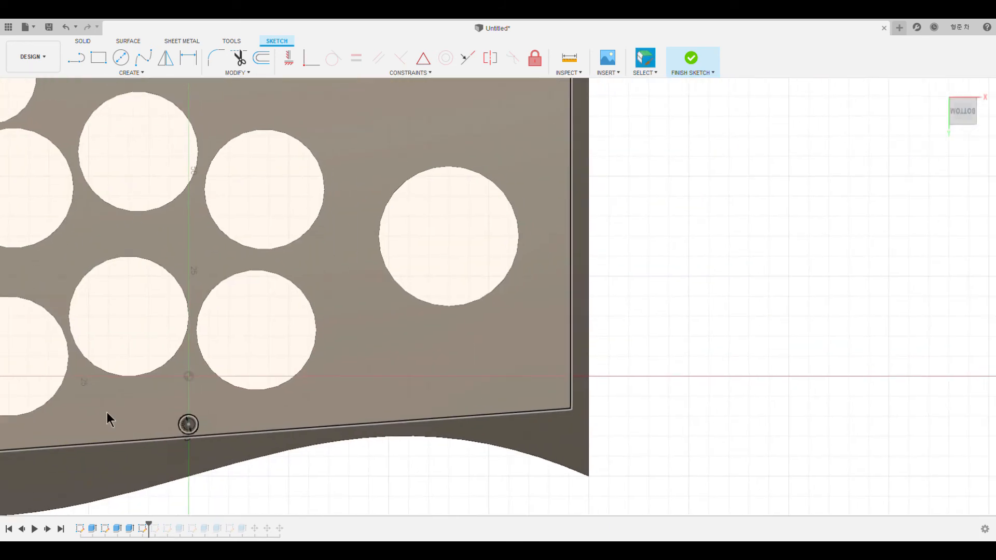
pyautogui.moveTo(360, 223)
pyautogui.mouseDown(button='middle')
pyautogui.moveTo(359, 257)
pyautogui.moveTo(280, 469)
pyautogui.mouseUp(button='middle')
pyautogui.moveTo(284, 359); pyautogui.dragTo(613, 314, button='middle')
pyautogui.moveTo(253, 321); pyautogui.dragTo(393, 322, button='middle')
pyautogui.moveTo(198, 155); pyautogui.dragTo(289, 187, button='middle')
pyautogui.scroll(-3, 294, 266)
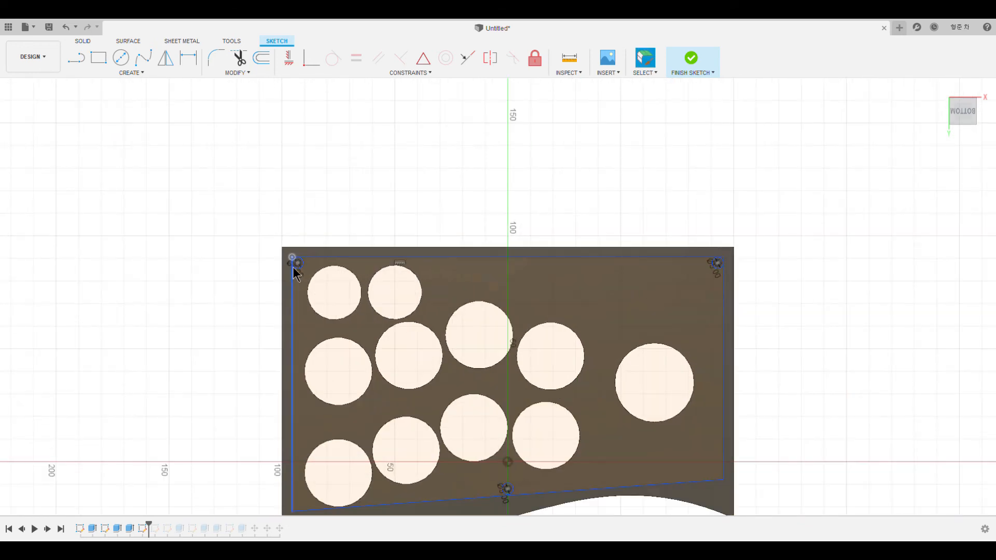
# Step: Draw the upper line of a second outline just outside the first, from beyond its upper-left corner to beyond its upper-right corner
pyautogui.scroll(6, 293, 265)
pyautogui.moveTo(290, 263); pyautogui.dragTo(334, 251, button='middle')
pyautogui.scroll(3, 334, 252)
pyautogui.click(108, 60)
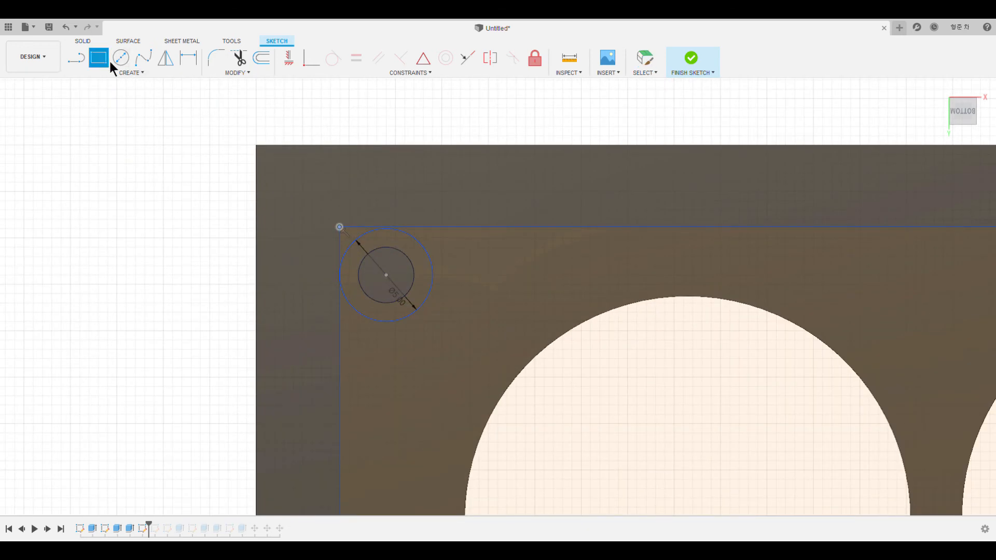
pyautogui.click(79, 56)
pyautogui.scroll(2, 322, 269)
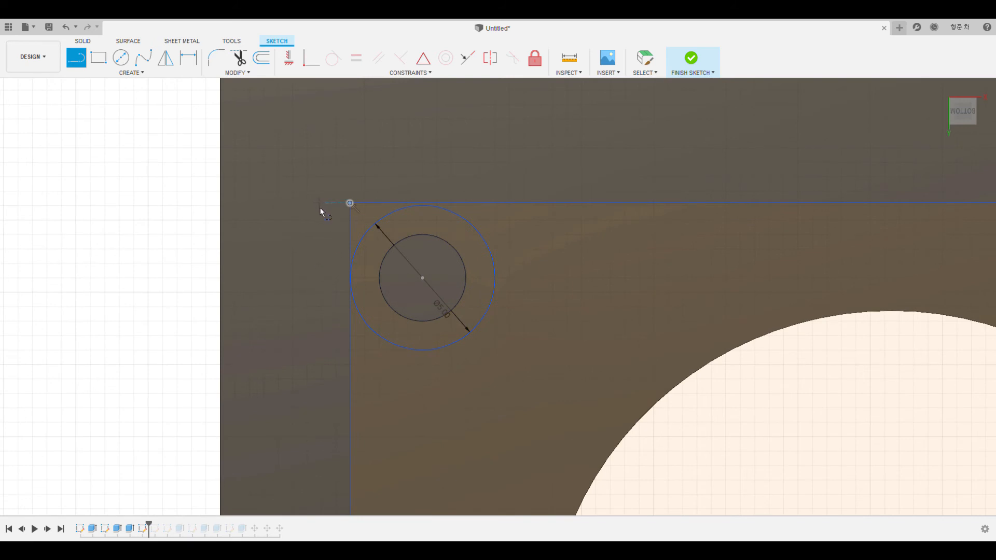
pyautogui.click(321, 177)
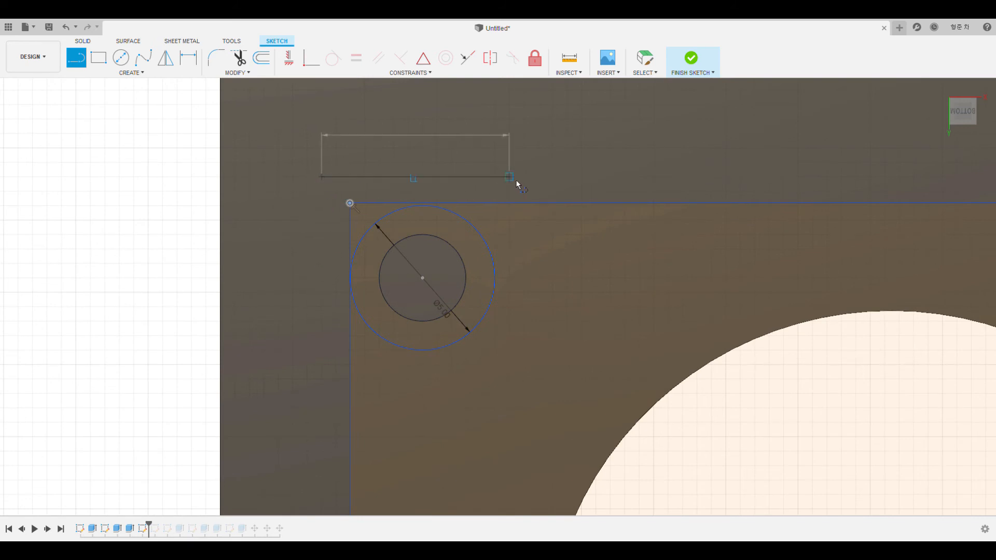
pyautogui.scroll(2, 570, 208)
pyautogui.scroll(-5, 630, 241)
pyautogui.scroll(8, 571, 244)
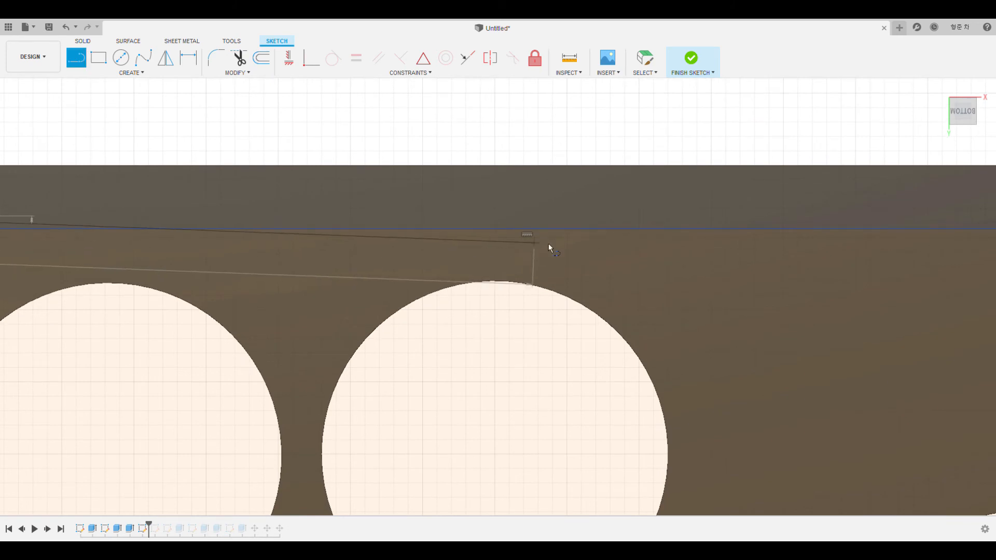
pyautogui.moveTo(634, 247); pyautogui.dragTo(2, 244, button='middle')
pyautogui.scroll(6, 701, 265)
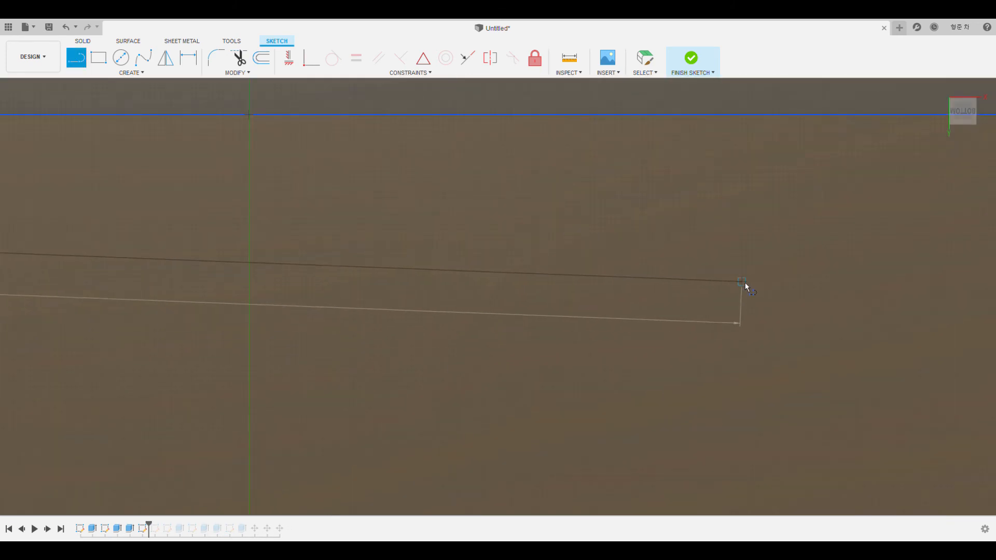
pyautogui.scroll(-8, 744, 282)
pyautogui.moveTo(735, 295); pyautogui.dragTo(150, 325, button='middle')
pyautogui.scroll(5, 526, 288)
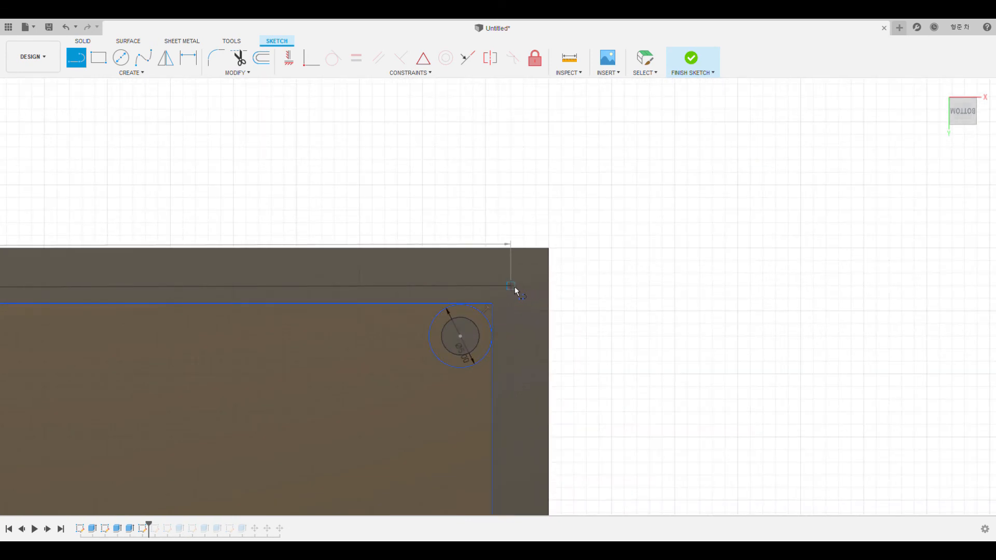
pyautogui.click(513, 287)
# Step: Continue the outer outline with a vertical line down the plate's right side to just below the inner outline's lower-right corner
pyautogui.scroll(1, 528, 422)
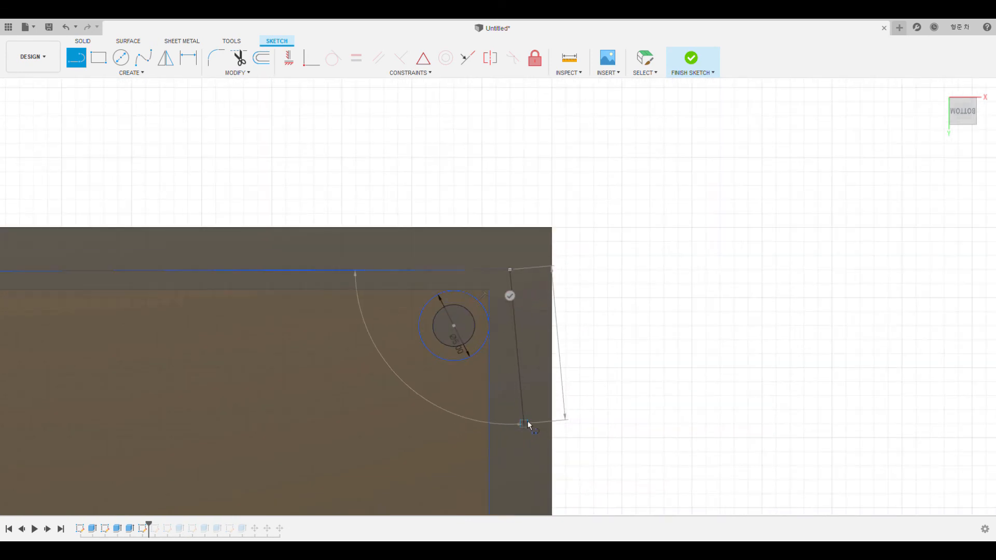
pyautogui.scroll(-6, 529, 425)
pyautogui.scroll(-1, 529, 448)
pyautogui.moveTo(529, 448); pyautogui.dragTo(494, 86, button='middle')
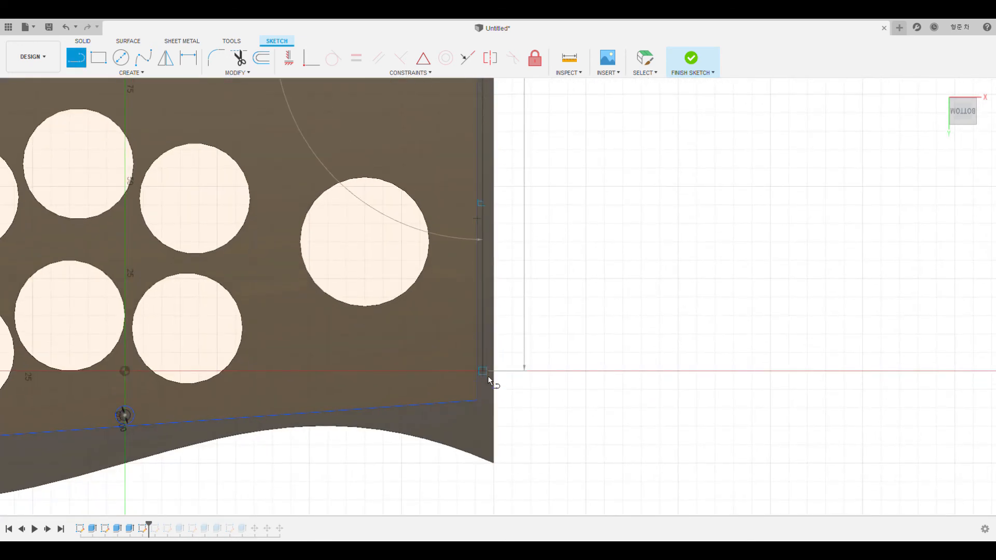
pyautogui.scroll(-1, 483, 392)
pyautogui.scroll(6, 483, 392)
pyautogui.scroll(3, 483, 396)
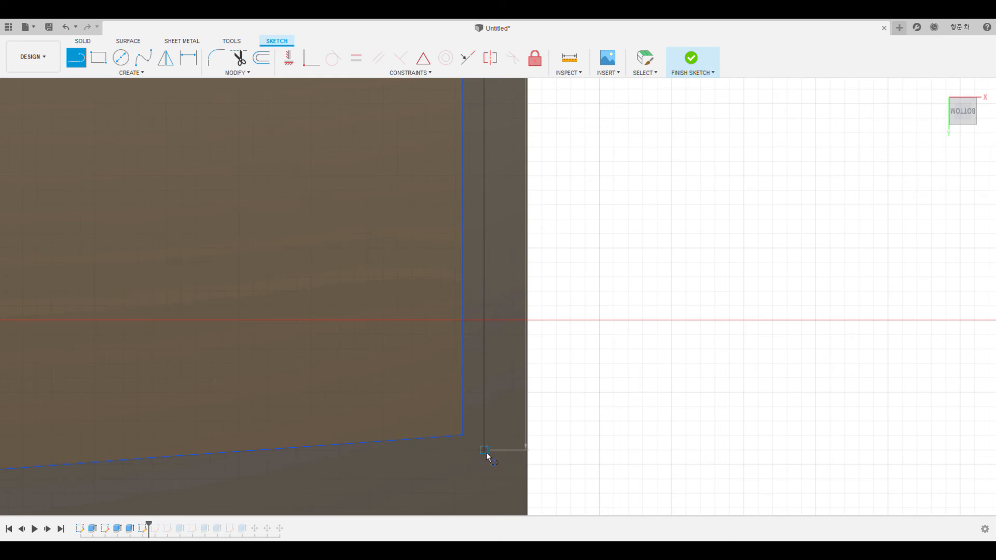
pyautogui.click(485, 451)
# Step: Add the outer outline's slanted lower line just below the inner one, ending beyond the inner lower-left corner
pyautogui.scroll(2, 272, 480)
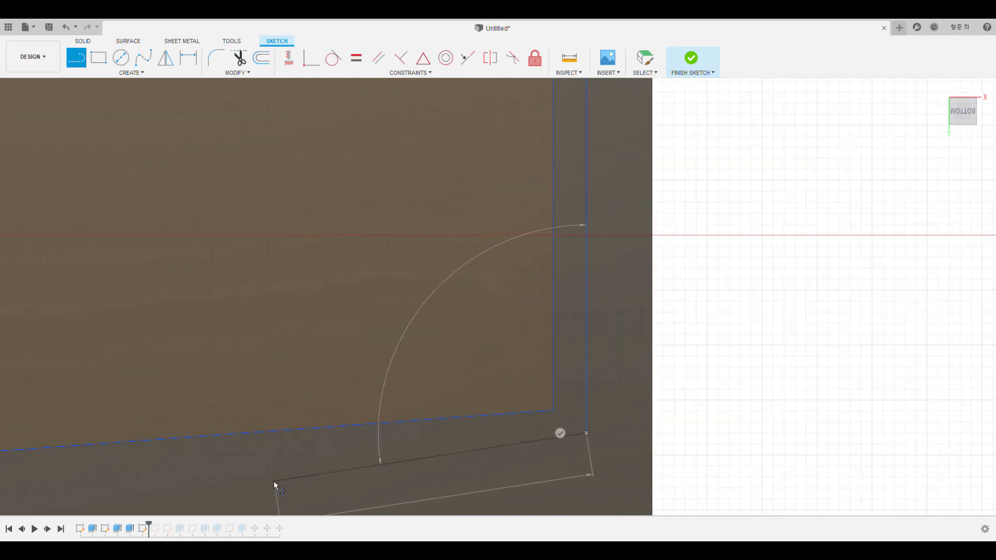
pyautogui.scroll(-4, 249, 482)
pyautogui.scroll(-1, 226, 480)
pyautogui.moveTo(210, 486)
pyautogui.mouseDown(button='middle')
pyautogui.moveTo(576, 378)
pyautogui.moveTo(942, 251)
pyautogui.mouseUp(button='middle')
pyautogui.moveTo(181, 330); pyautogui.dragTo(721, 337, button='middle')
pyautogui.moveTo(180, 358); pyautogui.dragTo(387, 359, button='middle')
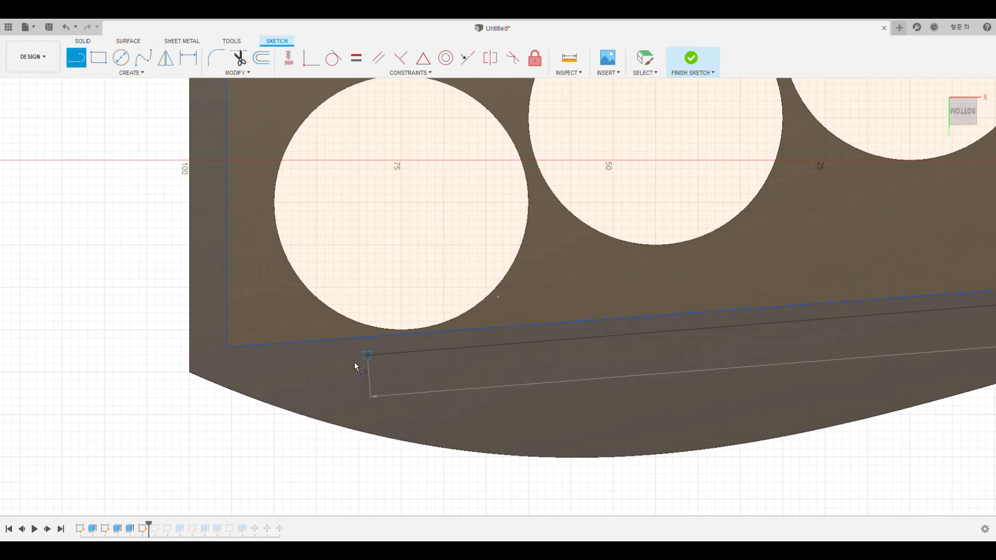
pyautogui.click(216, 364)
# Step: Close the outer outline with a line up the plate's left side to its starting point, and end the Line command
pyautogui.moveTo(204, 344); pyautogui.dragTo(168, 429, button='middle')
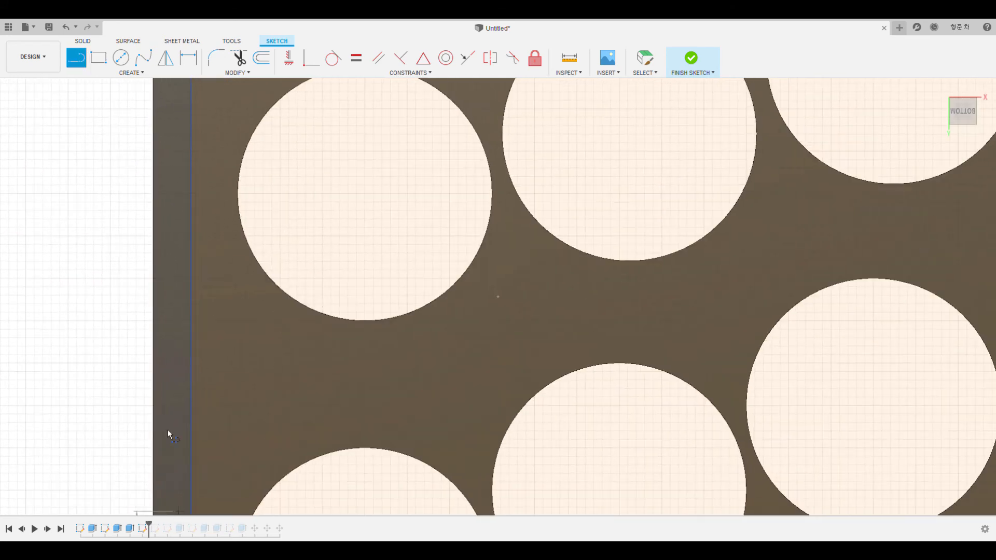
pyautogui.moveTo(182, 197); pyautogui.dragTo(213, 557, button='middle')
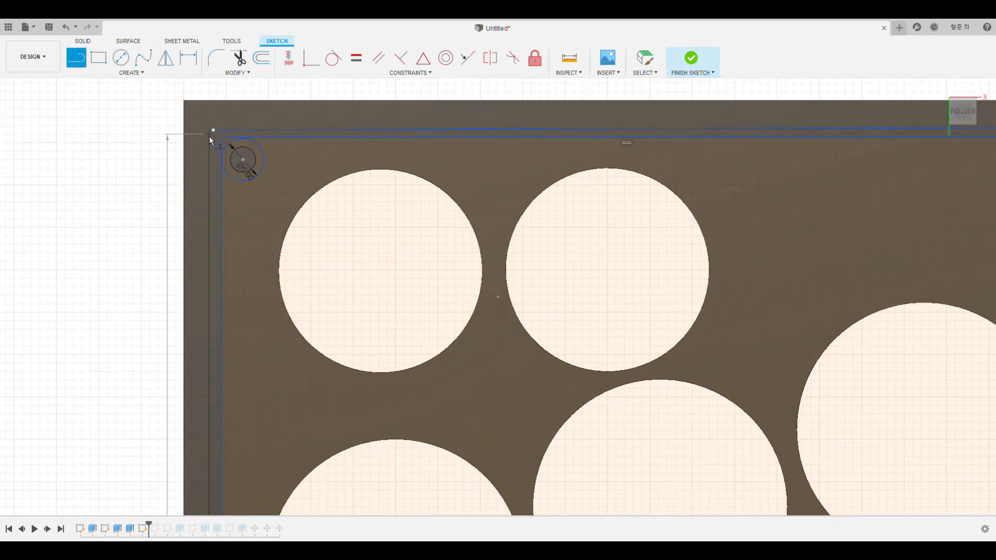
pyautogui.click(210, 136)
pyautogui.scroll(-5, 344, 428)
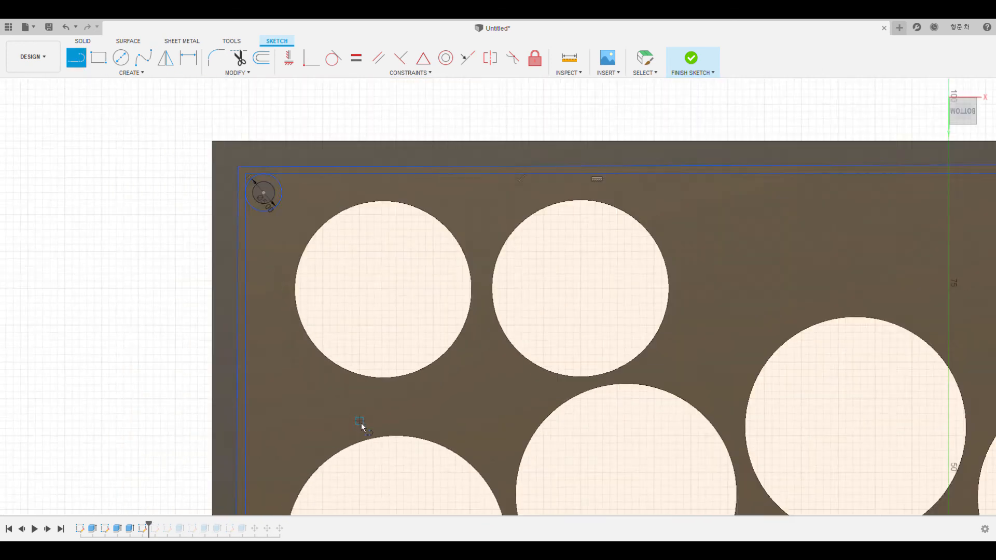
pyautogui.moveTo(483, 446)
pyautogui.mouseDown(button='middle')
pyautogui.moveTo(275, 324)
pyautogui.moveTo(126, 253)
pyautogui.mouseUp(button='middle')
pyautogui.moveTo(182, 273); pyautogui.dragTo(390, 347, button='middle')
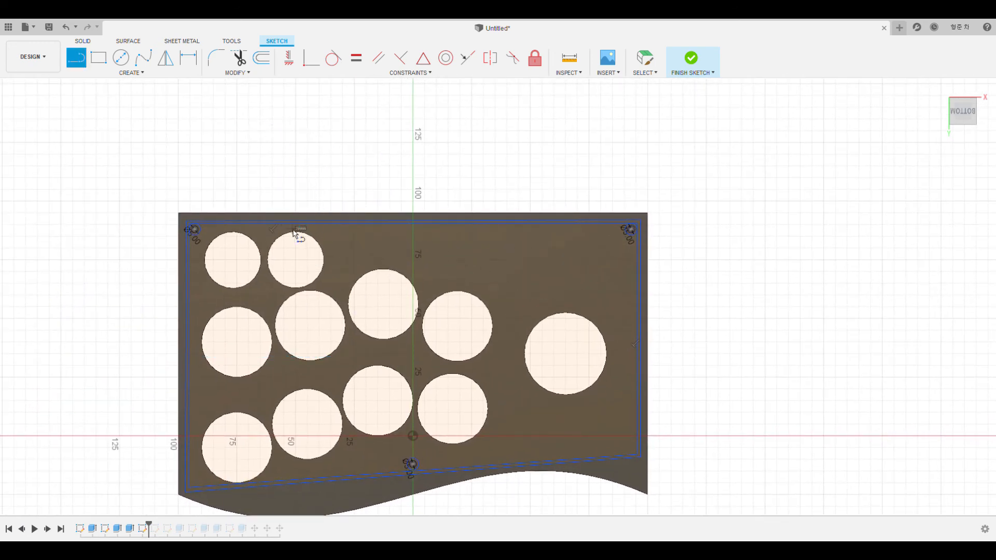
pyautogui.moveTo(294, 233); pyautogui.dragTo(434, 291, button='middle')
pyautogui.scroll(5, 369, 291)
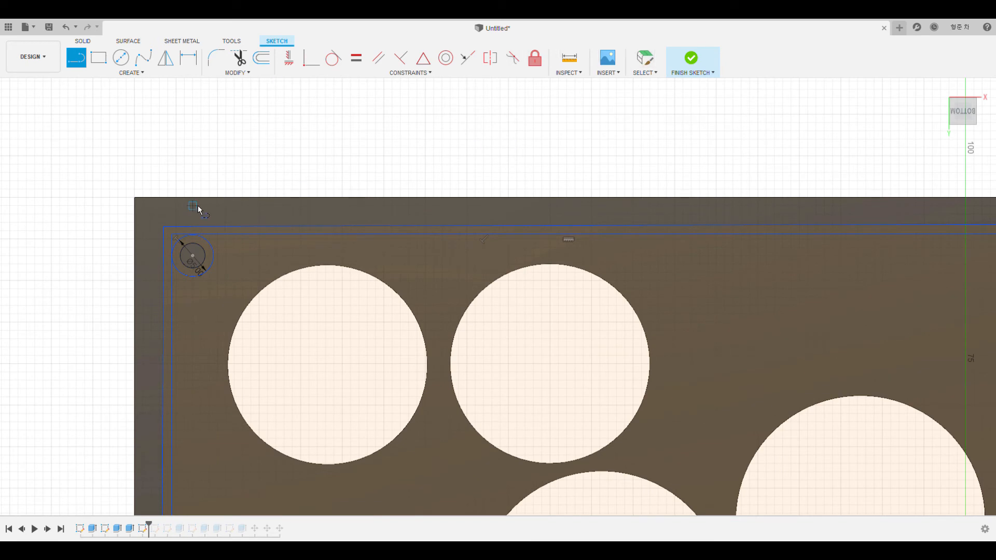
pyautogui.click(645, 61)
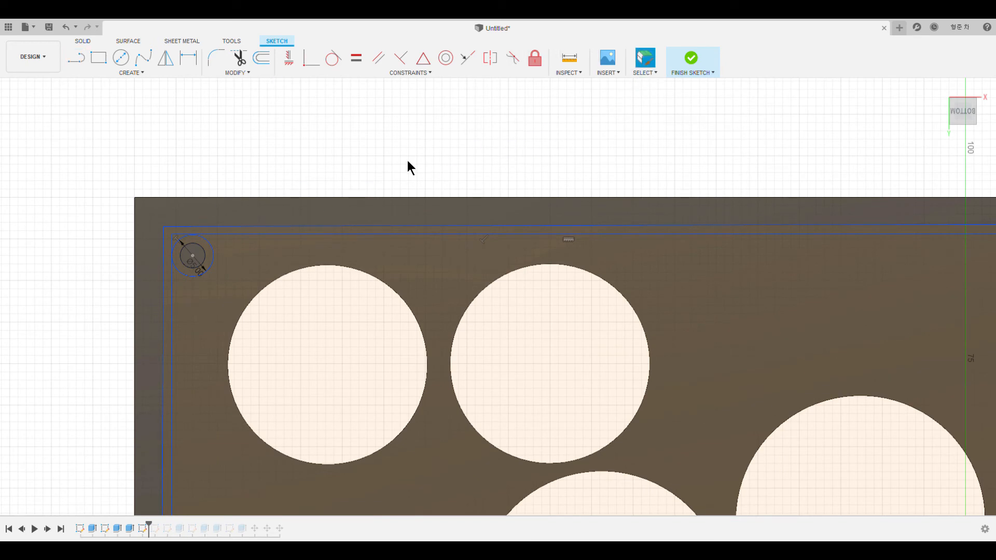
# Step: Move the outer outline's upper-left corner slightly outward, widening the gap to the inner outline
pyautogui.moveTo(219, 298); pyautogui.dragTo(317, 314, button='middle')
pyautogui.scroll(4, 291, 282)
pyautogui.scroll(3, 274, 283)
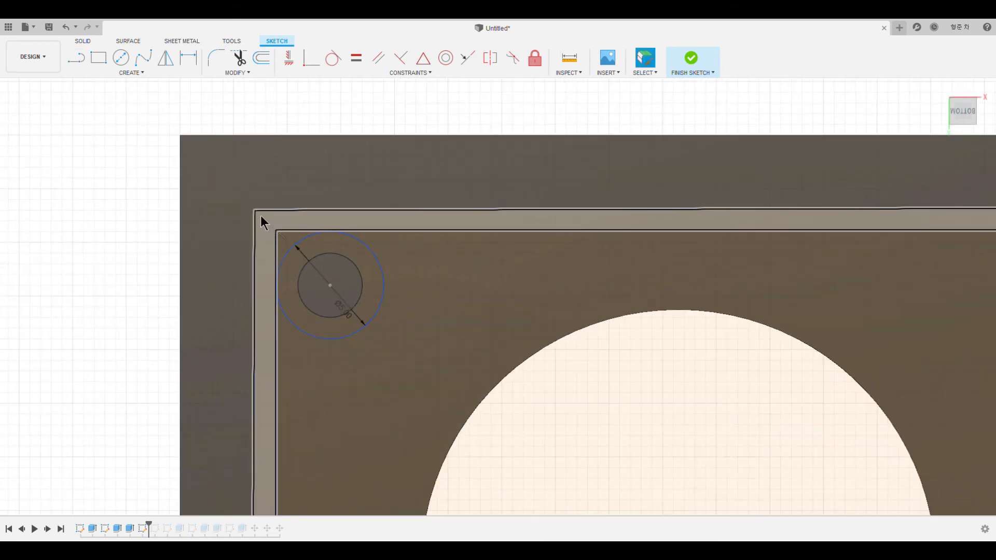
pyautogui.click(251, 206)
pyautogui.moveTo(250, 206); pyautogui.dragTo(244, 200)
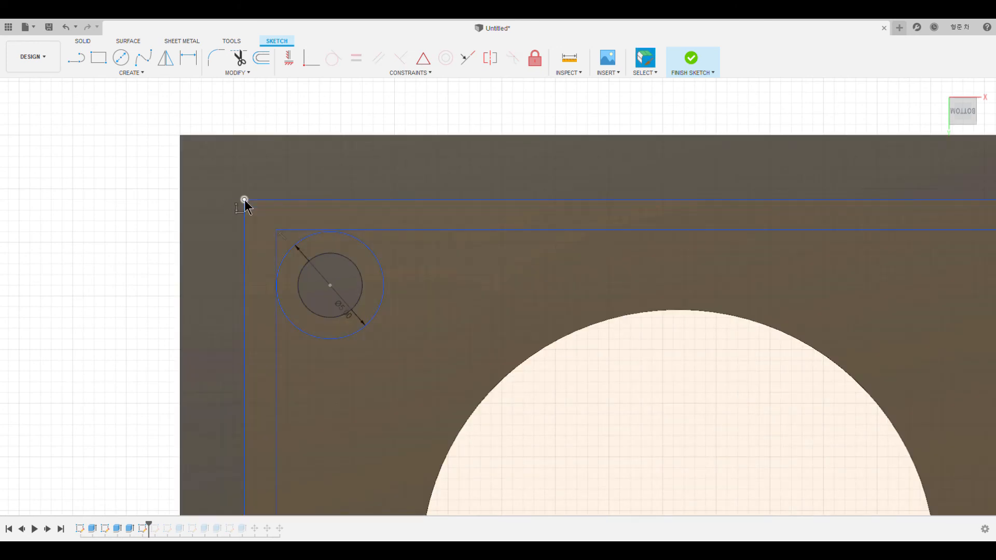
# Step: Move the outer outline's lower-right corner slightly downward, away from the inner outline
pyautogui.scroll(-2, 346, 452)
pyautogui.moveTo(347, 455); pyautogui.dragTo(344, 45, button='middle')
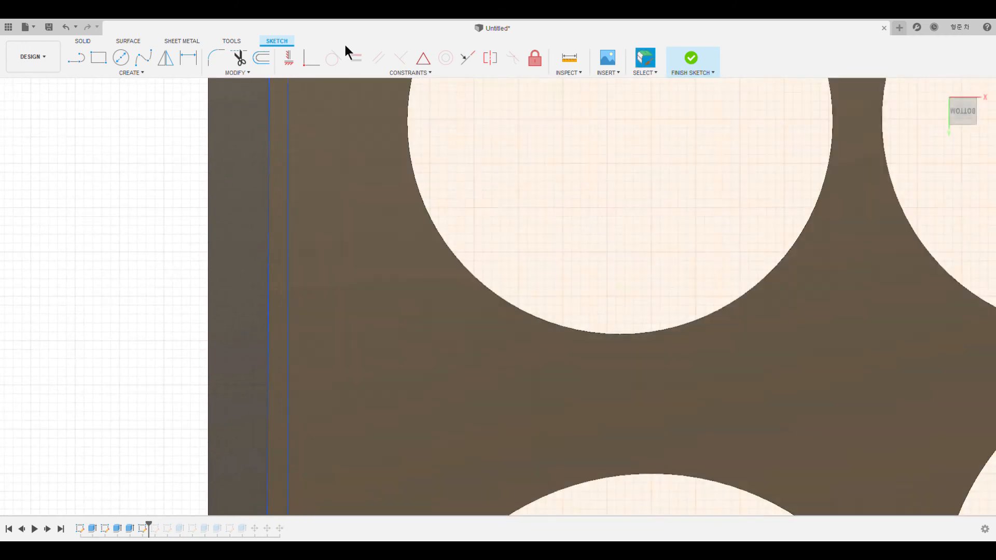
pyautogui.scroll(2, 329, 364)
pyautogui.scroll(-6, 334, 406)
pyautogui.moveTo(344, 395); pyautogui.dragTo(333, 27, button='middle')
pyautogui.moveTo(668, 204); pyautogui.dragTo(1, 386, button='middle')
pyautogui.moveTo(774, 292); pyautogui.dragTo(416, 324, button='middle')
pyautogui.scroll(3, 479, 292)
pyautogui.moveTo(489, 276); pyautogui.dragTo(491, 284)
pyautogui.scroll(-5, 222, 382)
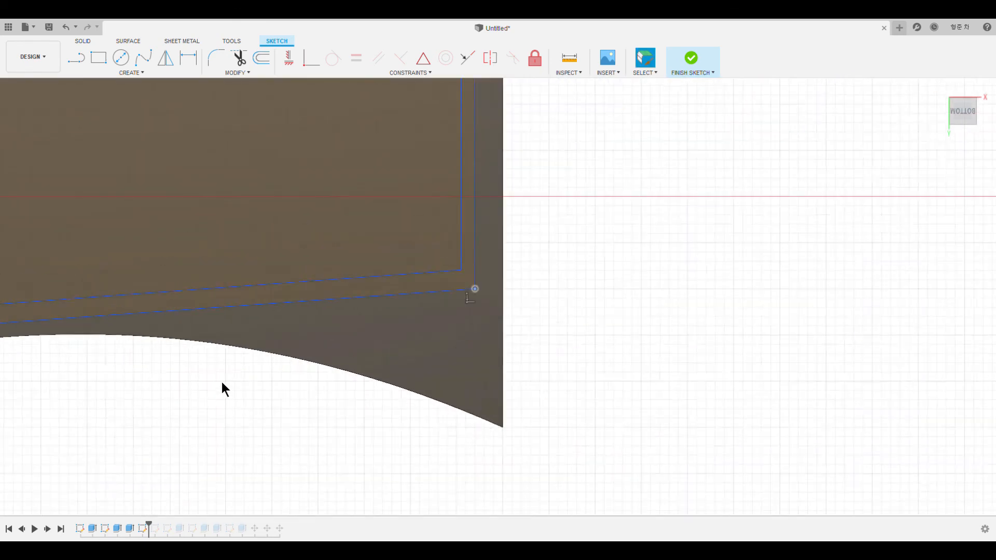
# Step: Inspect the gap between the two nested outlines at their corners and along the slanted lower edge near the holes
pyautogui.moveTo(150, 381); pyautogui.dragTo(410, 559, button='middle')
pyautogui.moveTo(585, 120); pyautogui.dragTo(400, 340, button='middle')
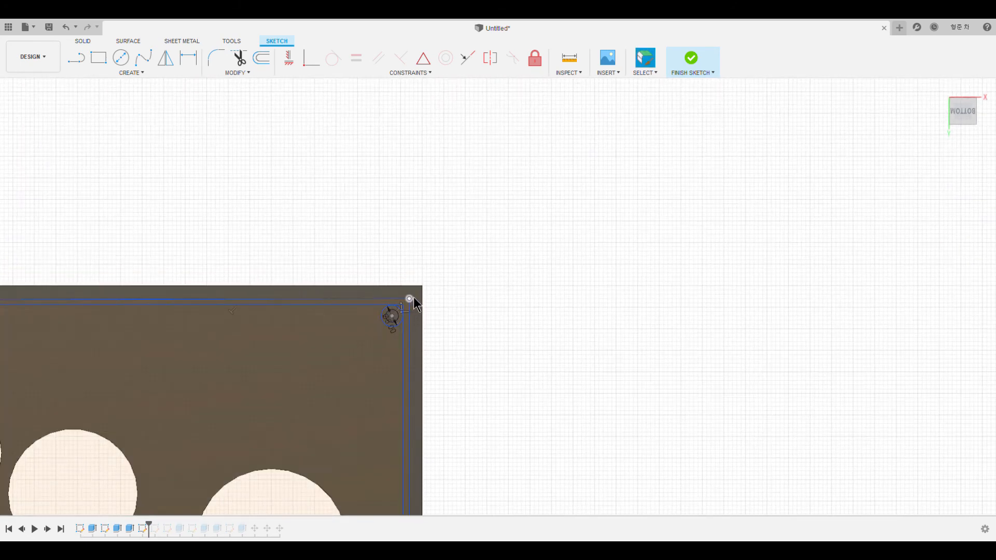
pyautogui.scroll(6, 409, 301)
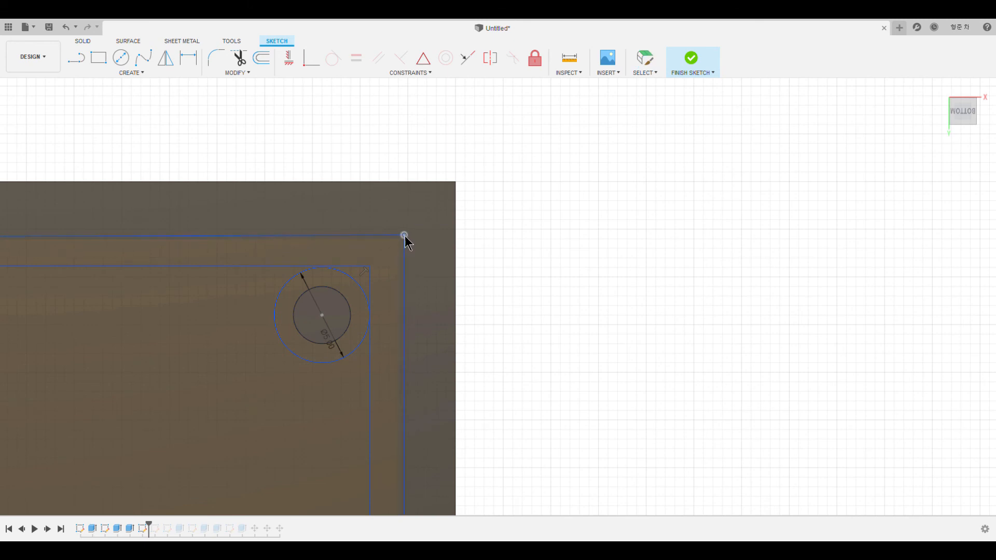
pyautogui.scroll(1, 157, 462)
pyautogui.scroll(-4, 183, 448)
pyautogui.moveTo(193, 442); pyautogui.dragTo(796, 163, button='middle')
pyautogui.scroll(-4, 344, 359)
pyautogui.moveTo(294, 395); pyautogui.dragTo(483, 326, button='middle')
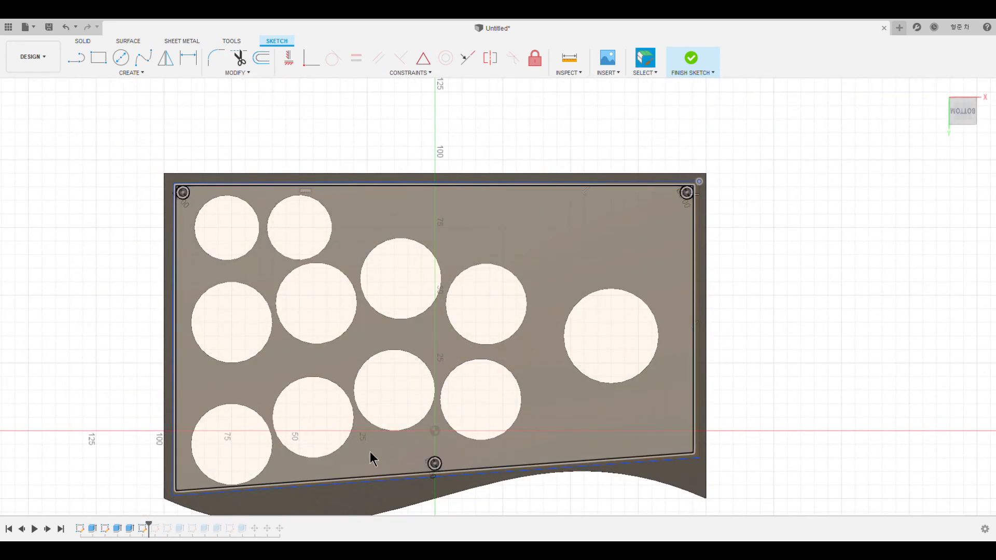
pyautogui.scroll(1, 268, 492)
pyautogui.moveTo(271, 501); pyautogui.dragTo(360, 351, button='middle')
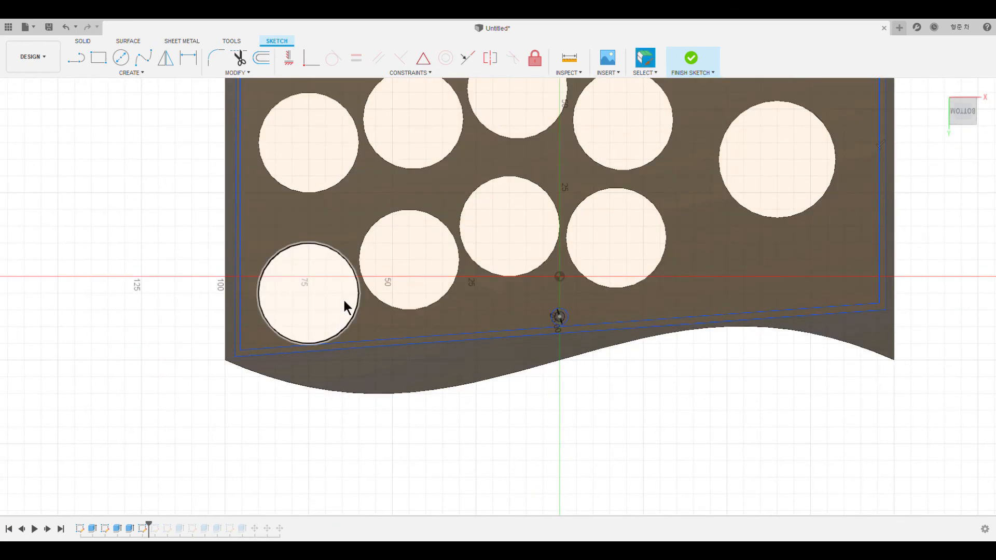
pyautogui.scroll(3, 344, 307)
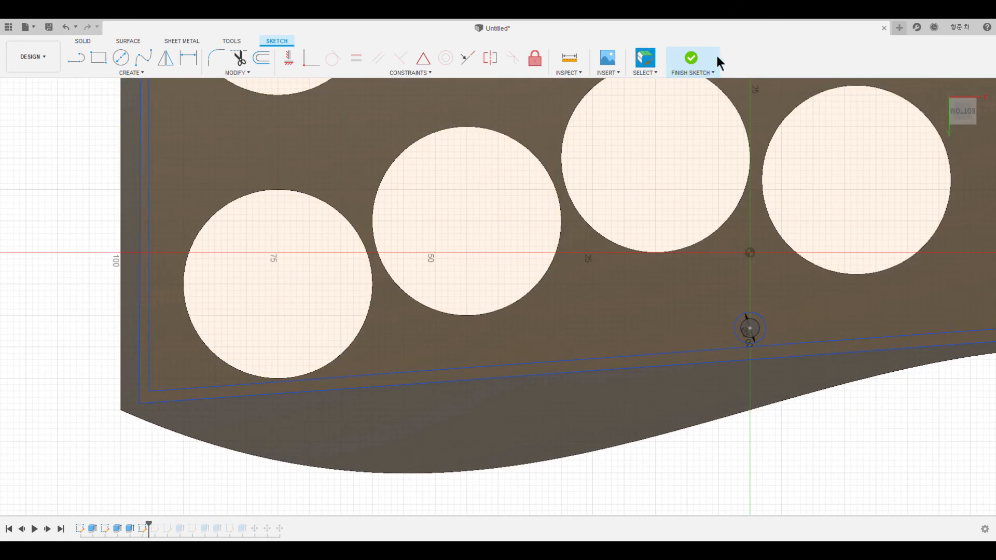
# Step: Finish the sketch with the nested outlines and open the plate's base sketch for editing
pyautogui.click(691, 57)
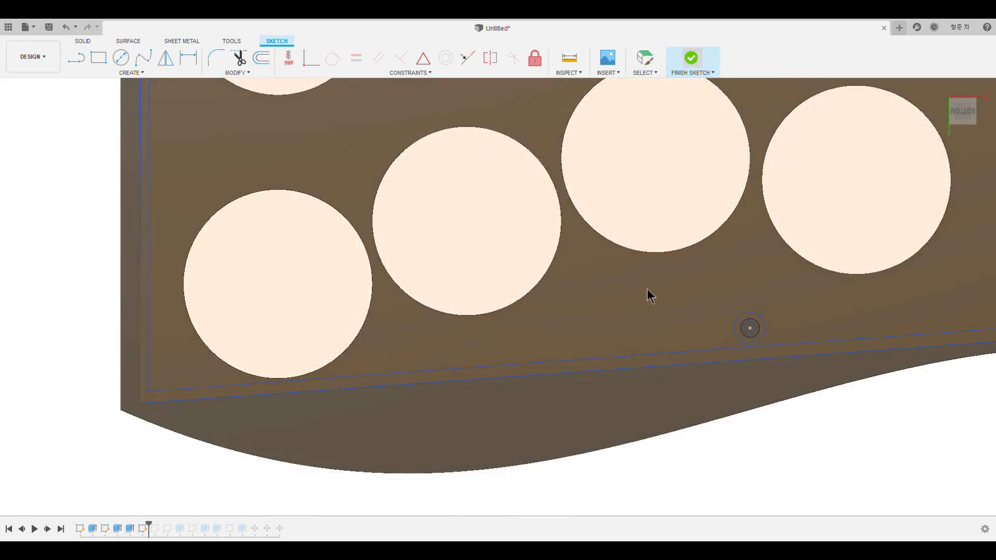
pyautogui.scroll(3, 695, 402)
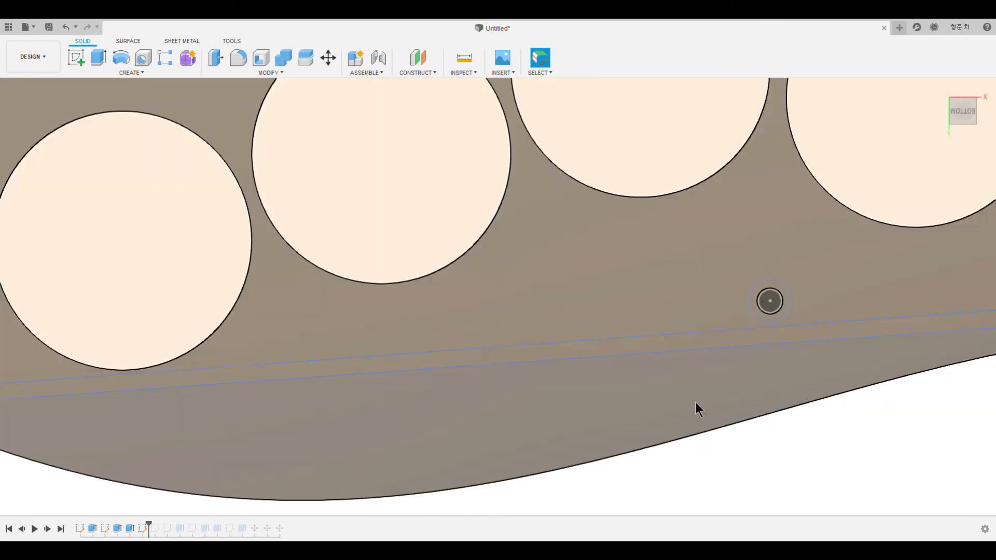
pyautogui.scroll(-6, 690, 399)
pyautogui.moveTo(653, 391); pyautogui.dragTo(467, 427, button='middle')
pyautogui.scroll(2, 440, 407)
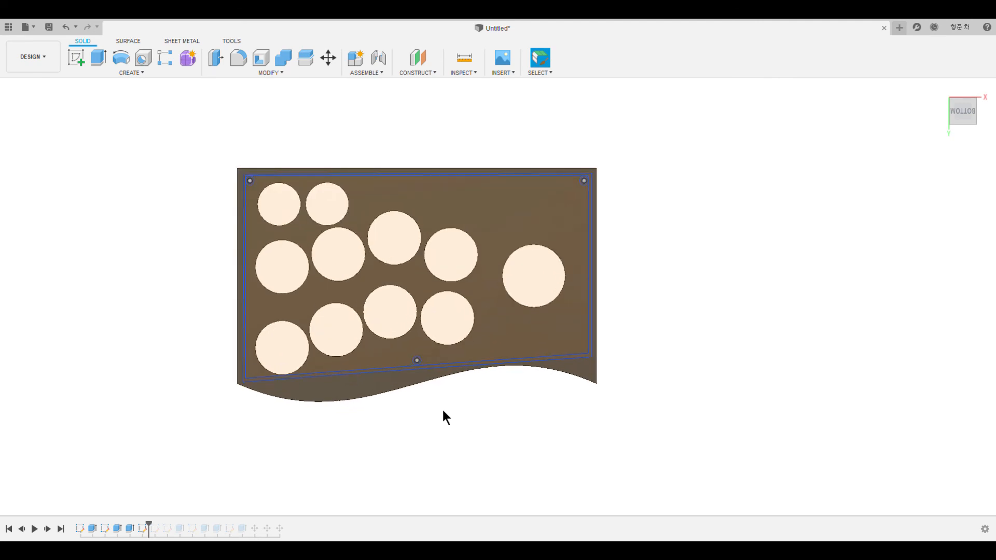
pyautogui.scroll(2, 445, 417)
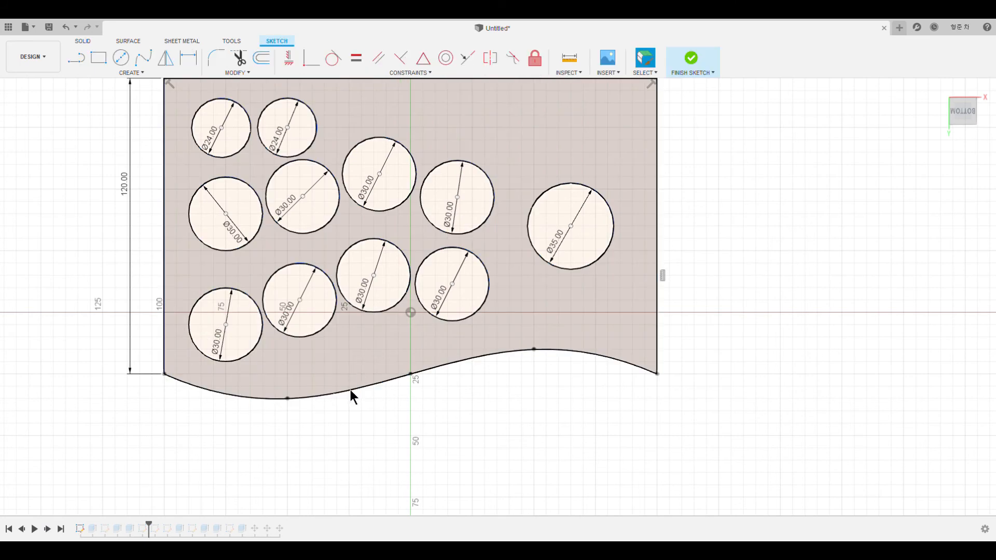
# Step: Move the three lower-left 30 mm circles slightly upward in the plate's base sketch, away from the lower edge, and finish the sketch
pyautogui.moveTo(395, 442); pyautogui.dragTo(452, 473, button='middle')
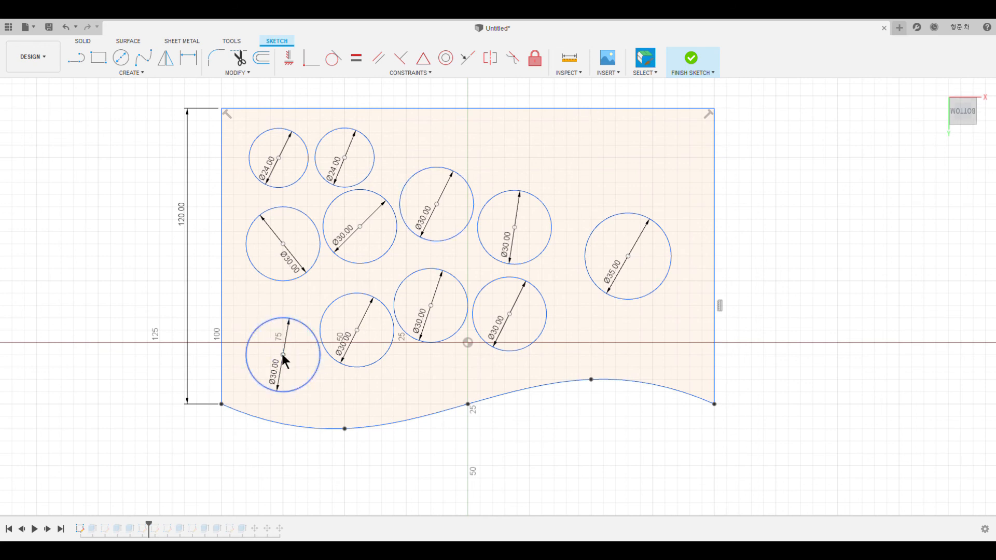
pyautogui.moveTo(282, 357); pyautogui.dragTo(282, 347)
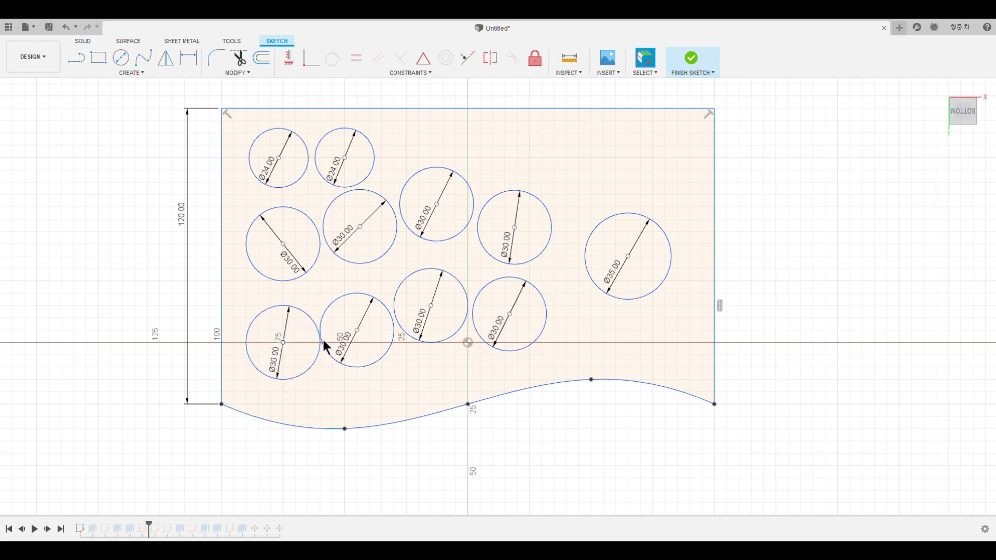
pyautogui.moveTo(357, 335); pyautogui.dragTo(357, 323)
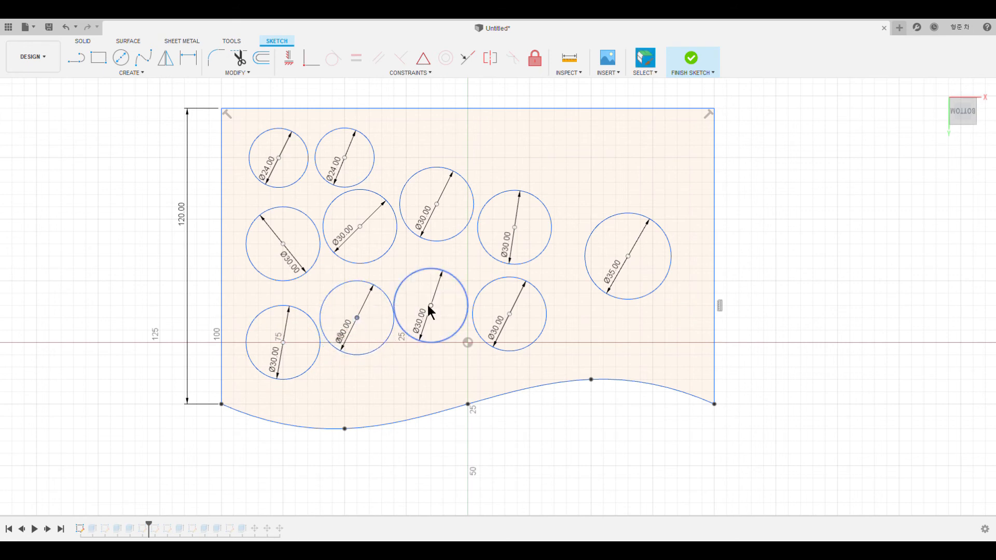
pyautogui.moveTo(428, 306); pyautogui.dragTo(435, 292)
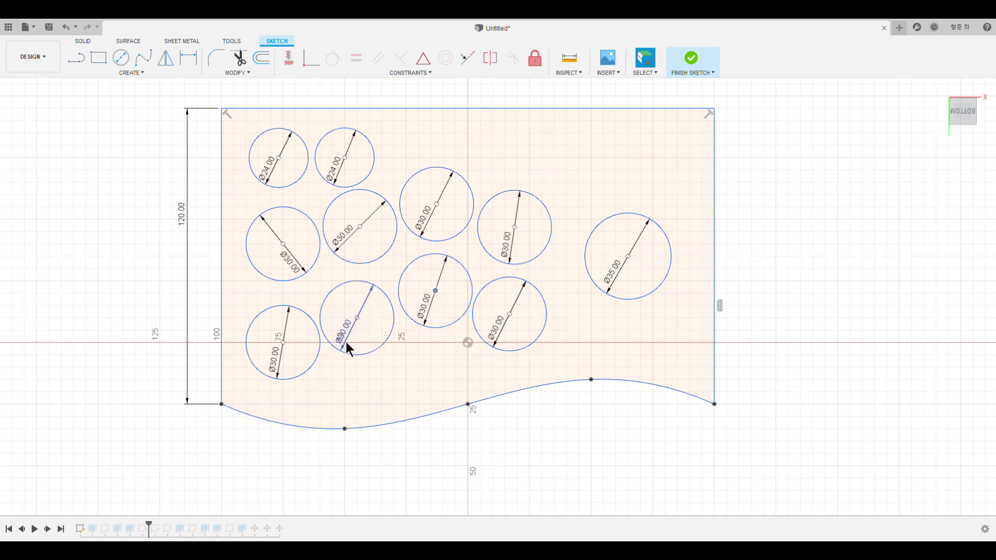
pyautogui.click(685, 57)
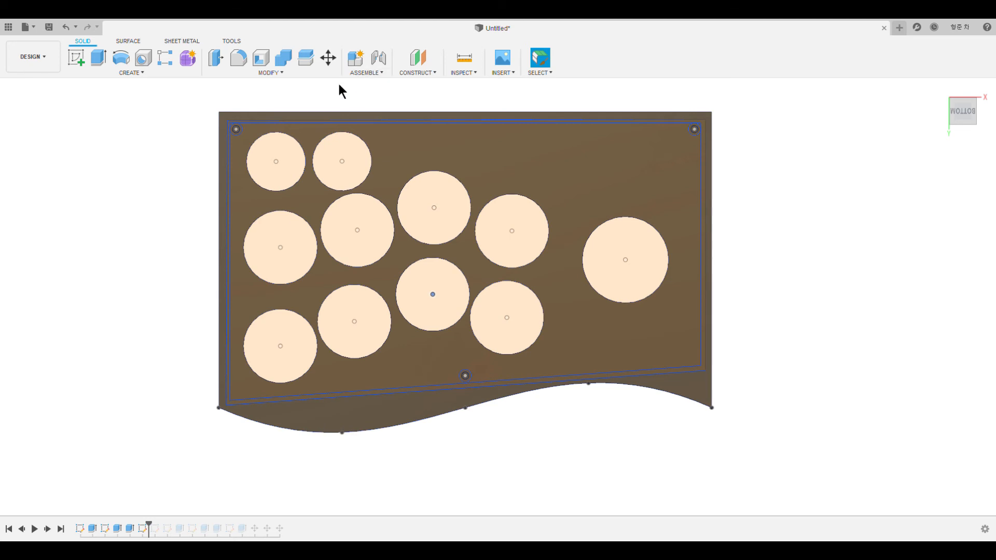
pyautogui.click(97, 59)
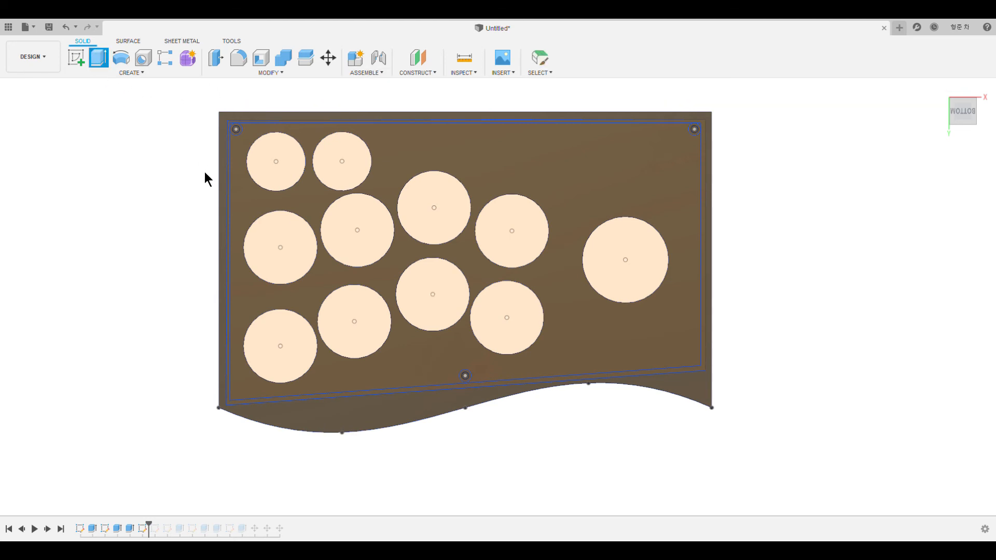
pyautogui.moveTo(205, 172); pyautogui.dragTo(182, 219, button='middle')
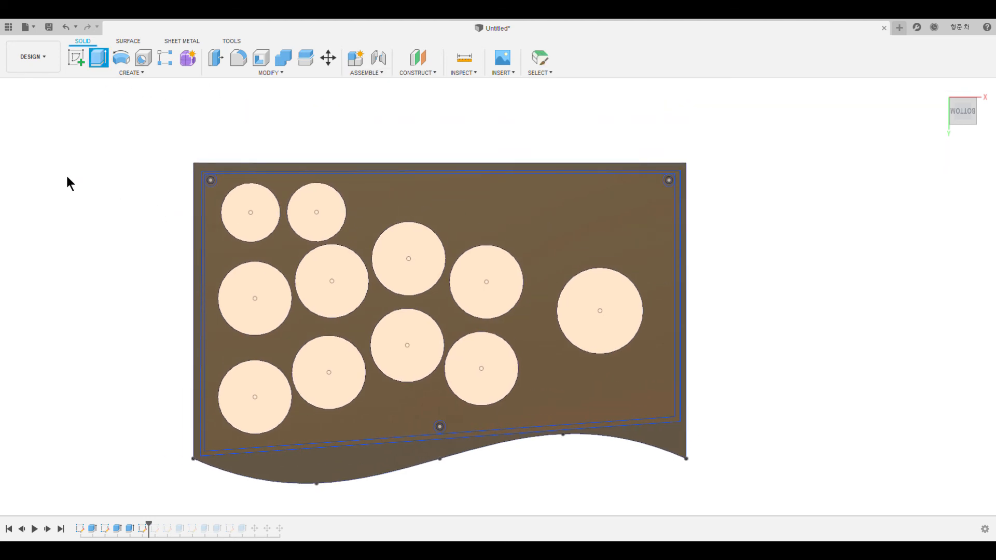
pyautogui.click(45, 186)
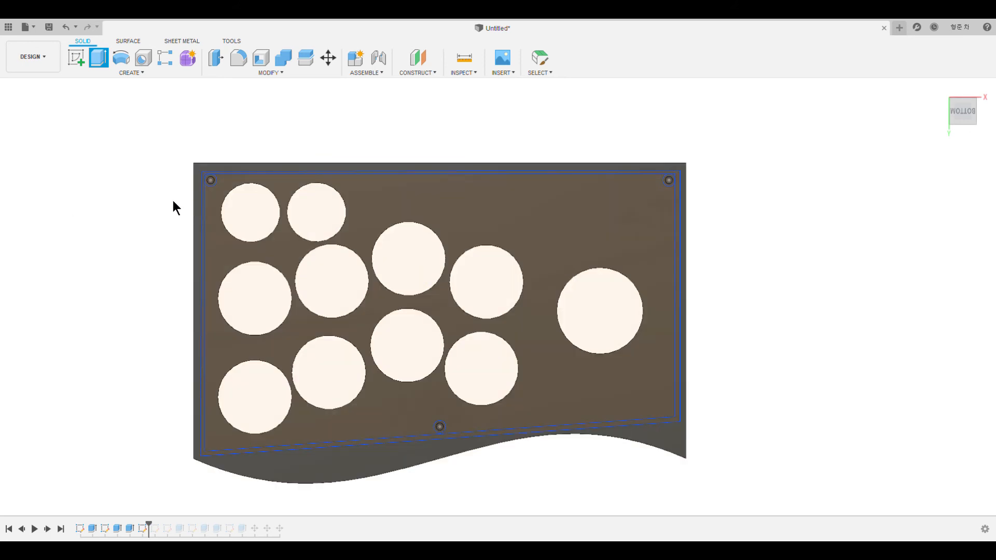
pyautogui.scroll(3, 173, 201)
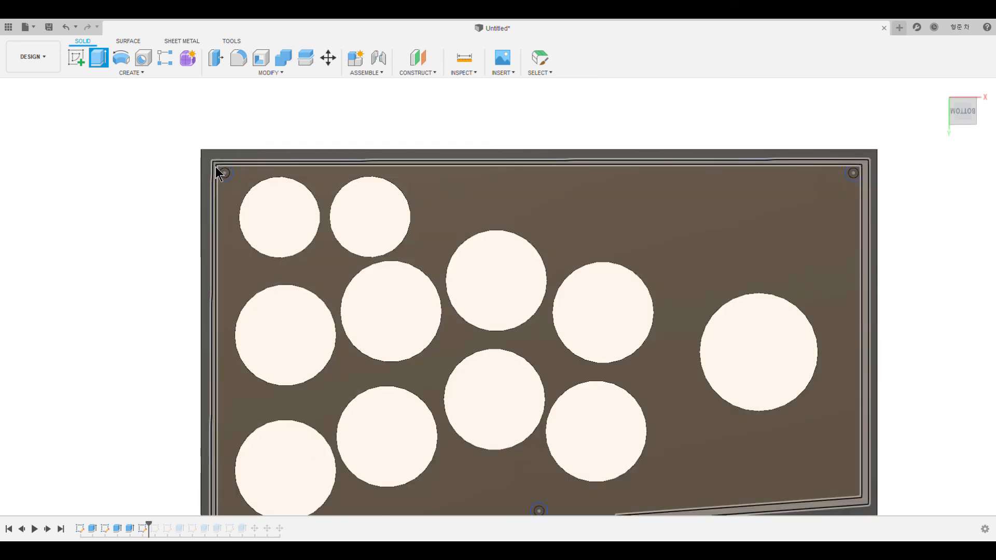
pyautogui.click(224, 173)
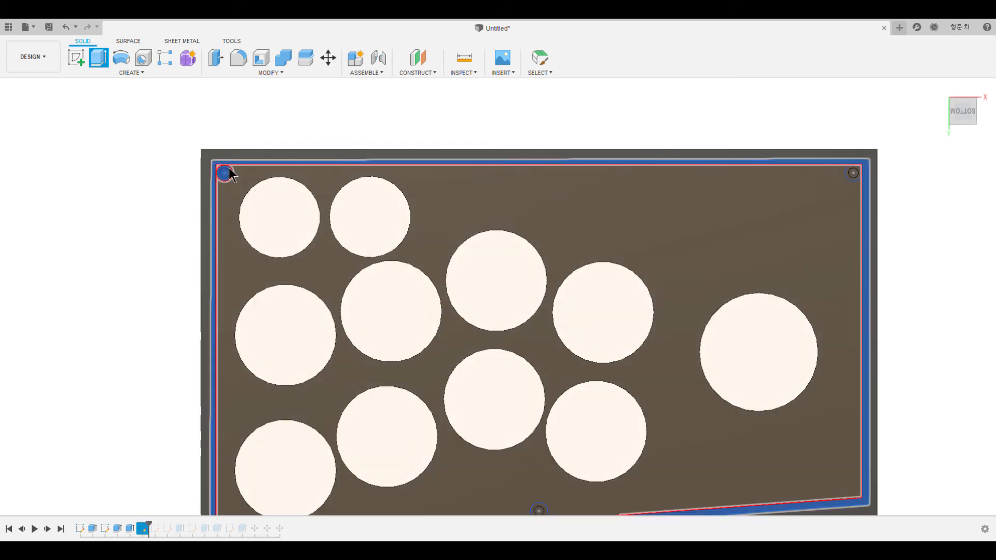
pyautogui.click(228, 178)
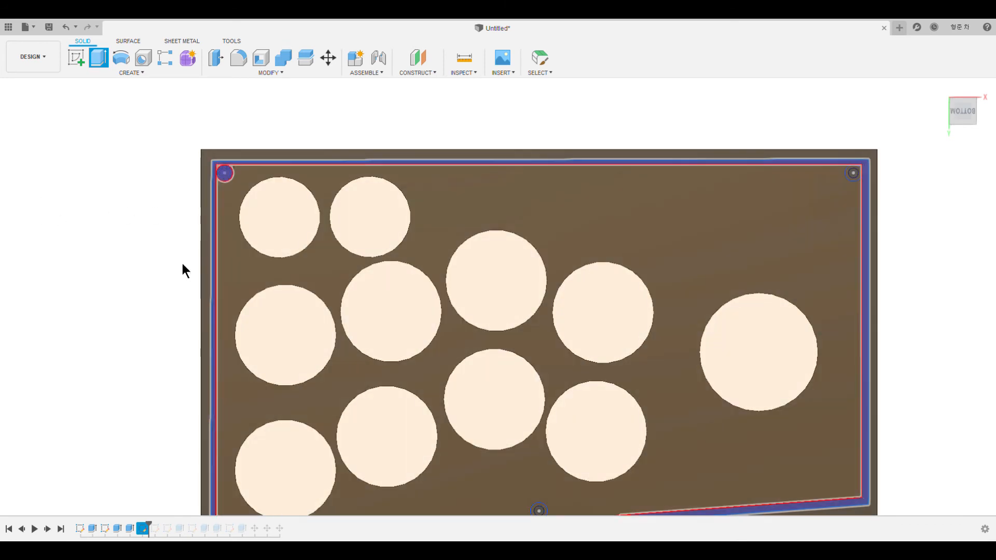
pyautogui.scroll(2, 218, 188)
pyautogui.scroll(3, 214, 186)
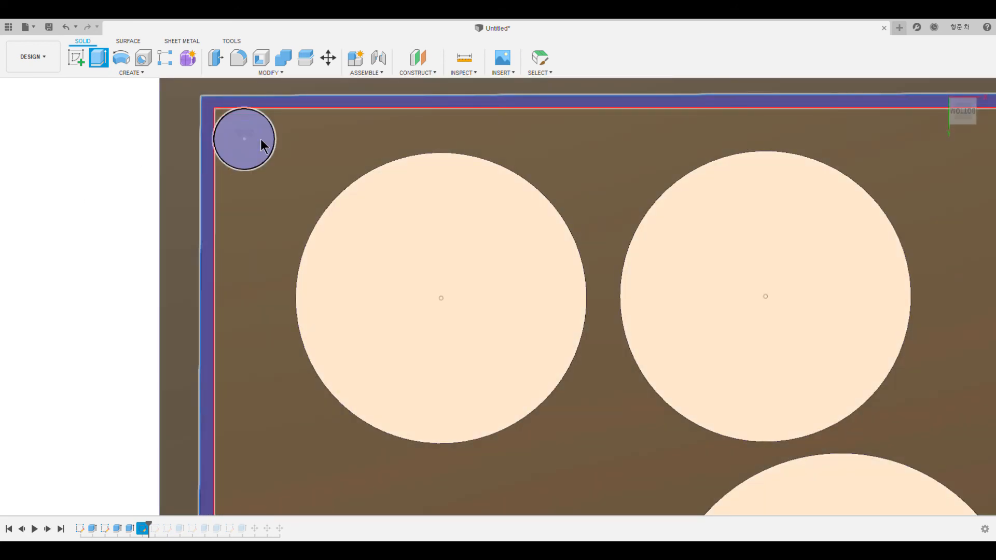
pyautogui.click(244, 130)
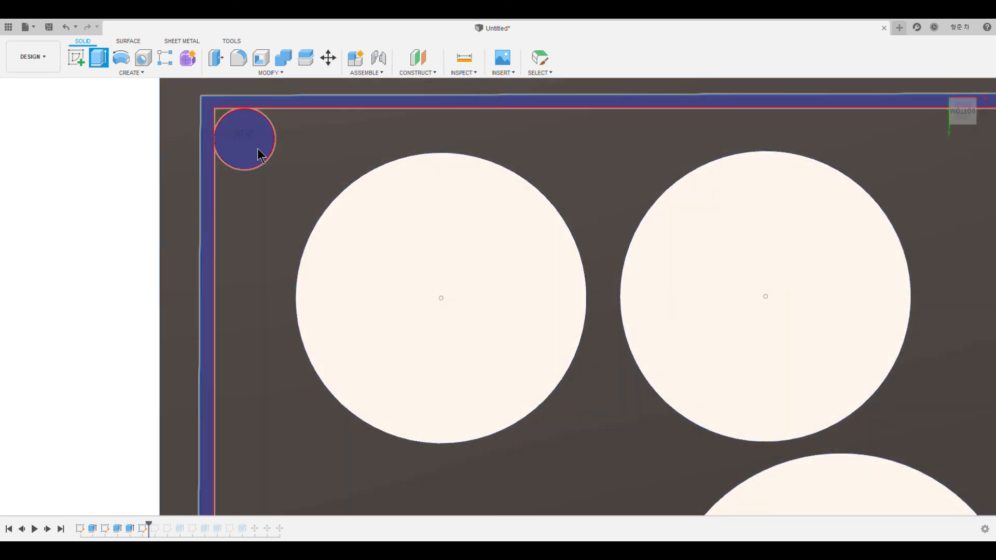
pyautogui.click(257, 148)
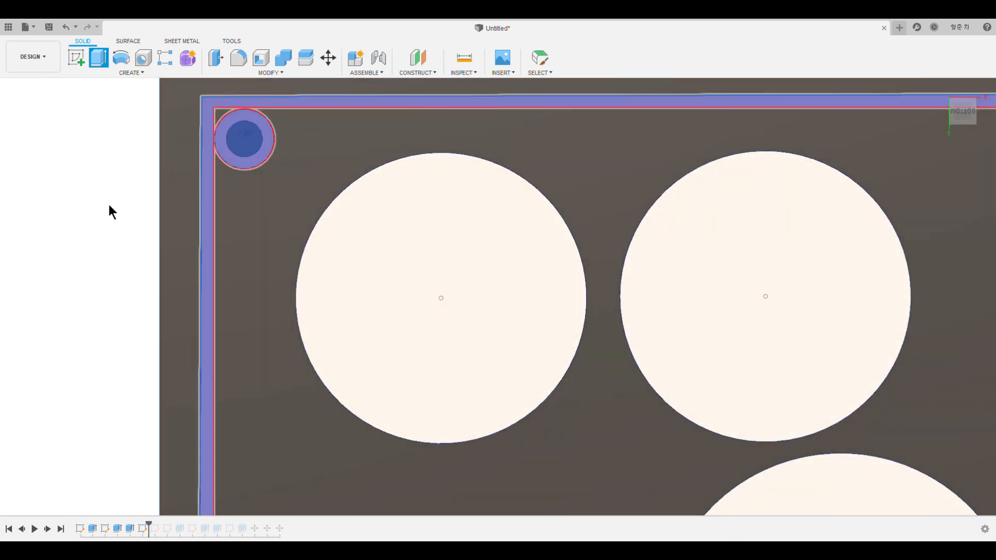
pyautogui.click(254, 139)
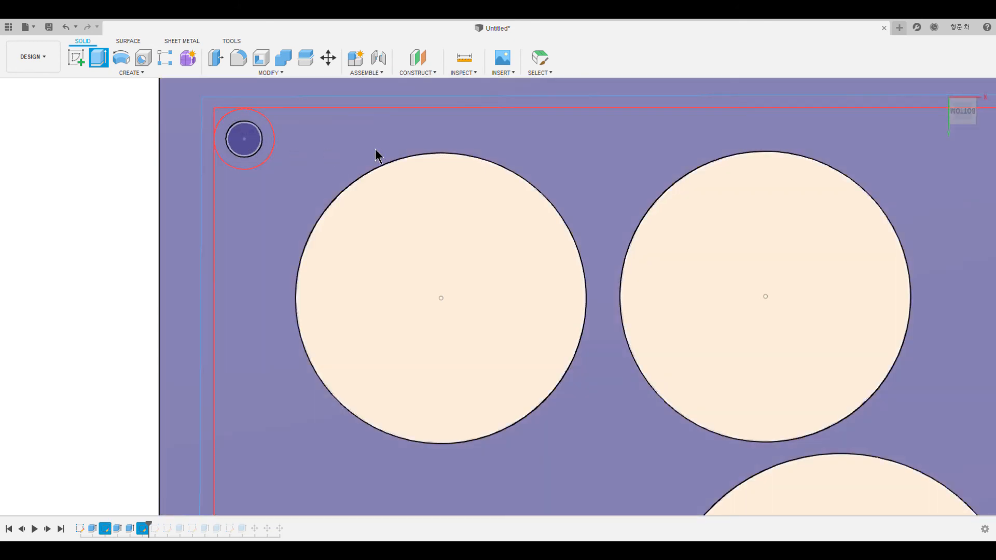
pyautogui.click(375, 151)
pyautogui.press('Escape')
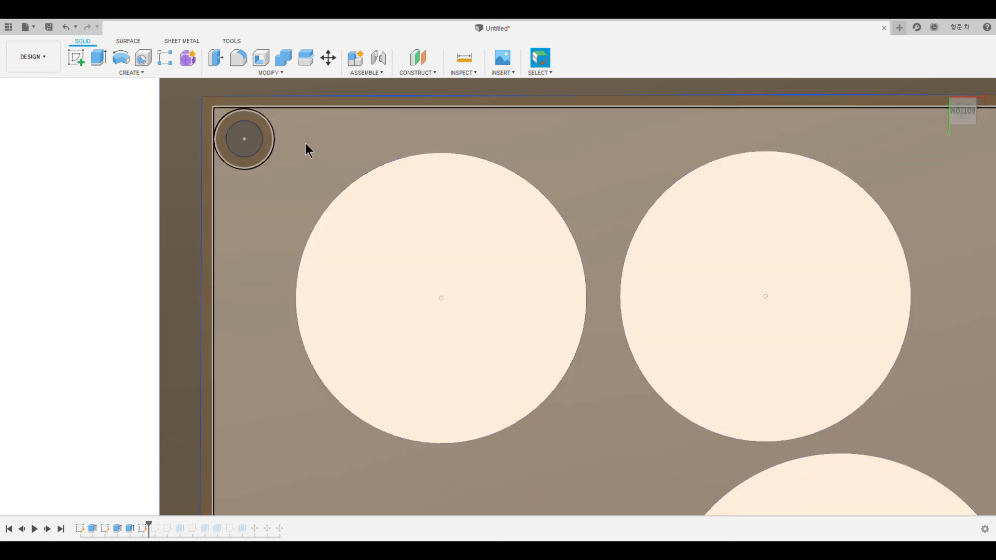
# Step: Reopen the outline sketch and draw a larger circle concentric with the upper-left post, reaching the outer outline's left line
pyautogui.moveTo(297, 153); pyautogui.dragTo(352, 204, button='middle')
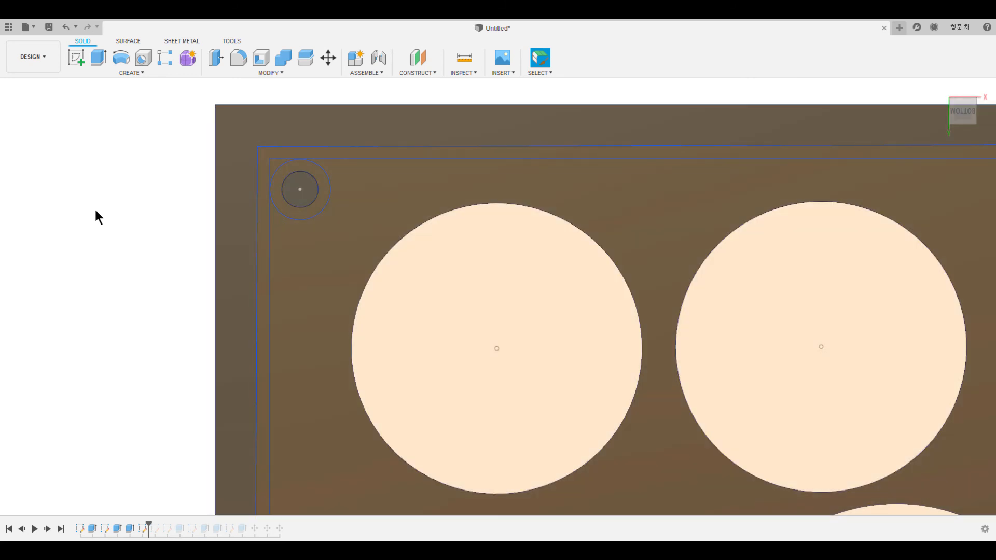
pyautogui.click(75, 219)
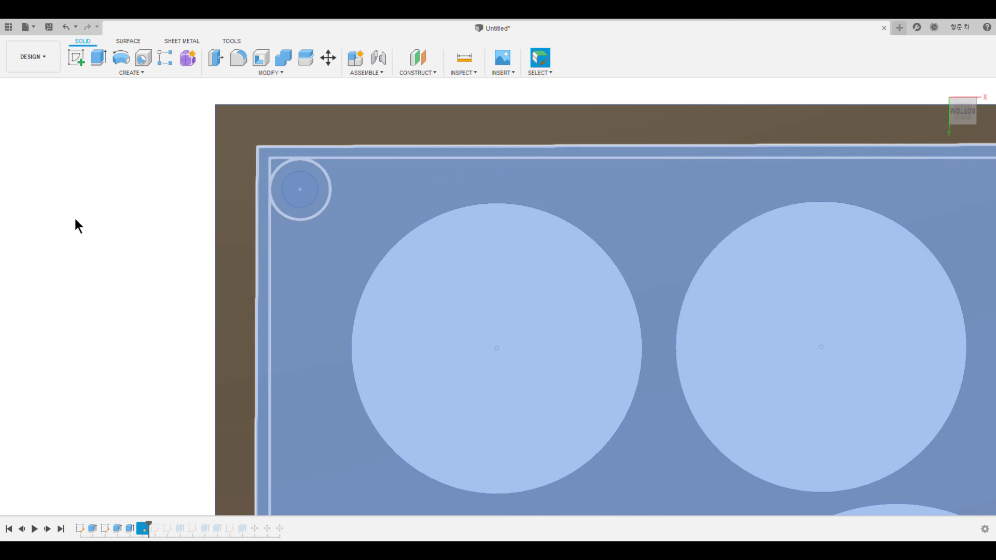
pyautogui.click(110, 257)
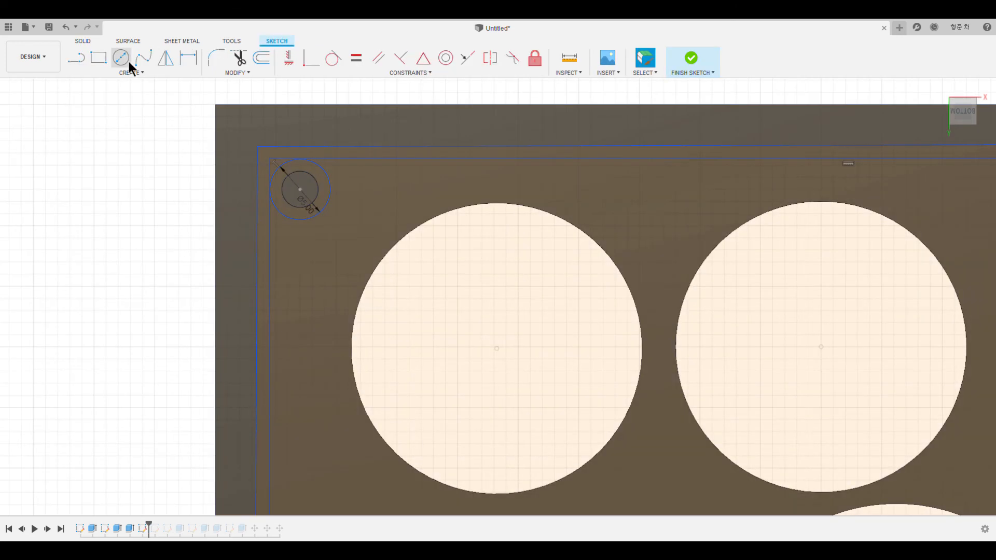
pyautogui.click(128, 63)
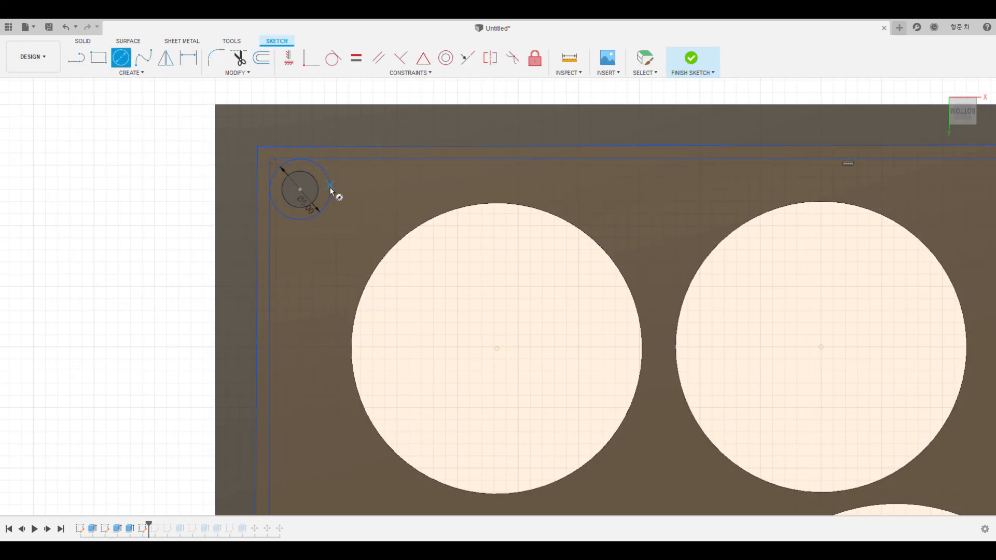
pyautogui.click(299, 191)
pyautogui.click(257, 188)
# Step: Draw a larger circle concentric with the upper-right post, reaching the outer outline's top line
pyautogui.moveTo(687, 201)
pyautogui.mouseDown(button='middle')
pyautogui.moveTo(54, 220)
pyautogui.moveTo(26, 234)
pyautogui.mouseUp(button='middle')
pyautogui.moveTo(742, 242); pyautogui.dragTo(50, 259, button='middle')
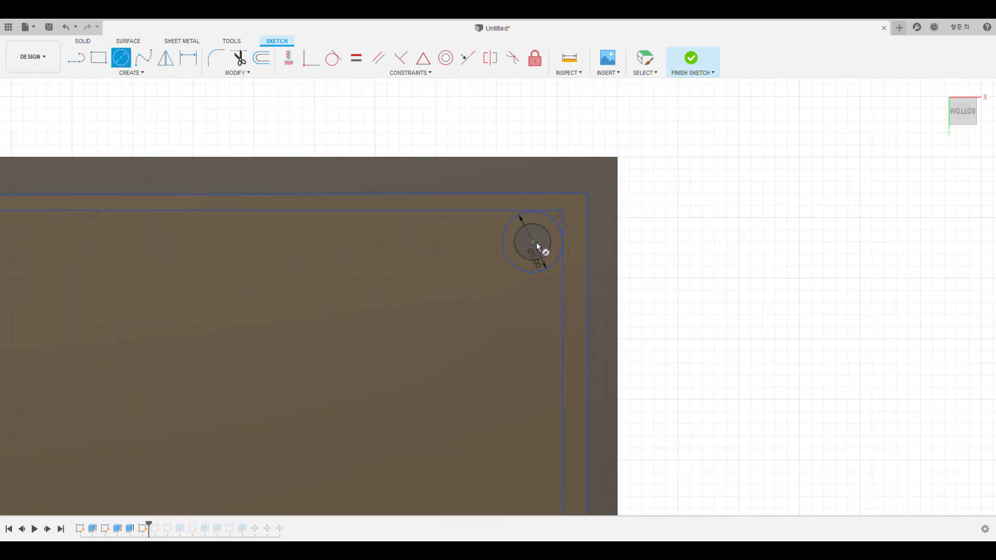
pyautogui.click(536, 241)
pyautogui.click(534, 194)
# Step: Draw a larger circle concentric with the lower middle post, ending between the two slanted lower lines, and finish the sketch
pyautogui.moveTo(505, 397); pyautogui.dragTo(506, 67, button='middle')
pyautogui.scroll(3, 456, 360)
pyautogui.scroll(-6, 358, 375)
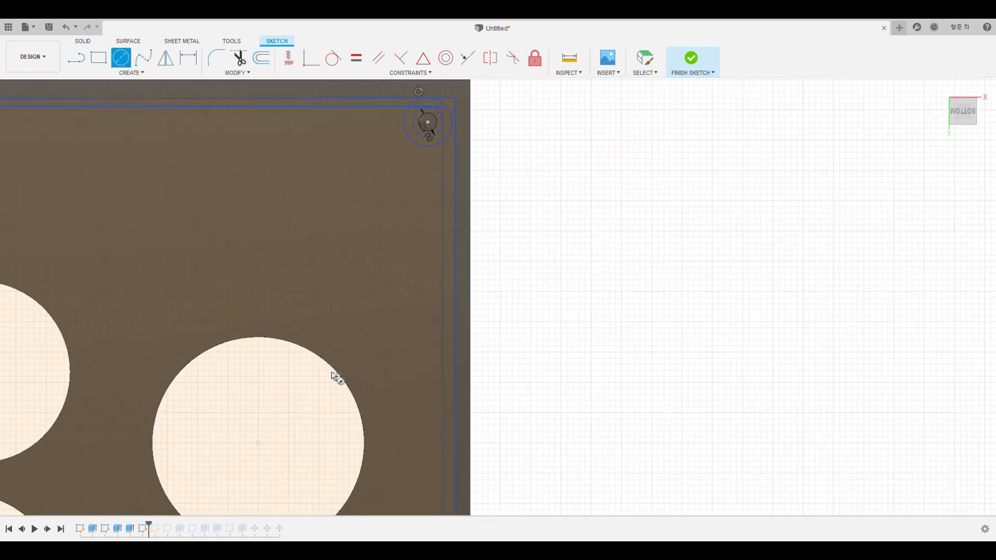
pyautogui.moveTo(255, 403); pyautogui.dragTo(640, 194, button='middle')
pyautogui.scroll(8, 393, 413)
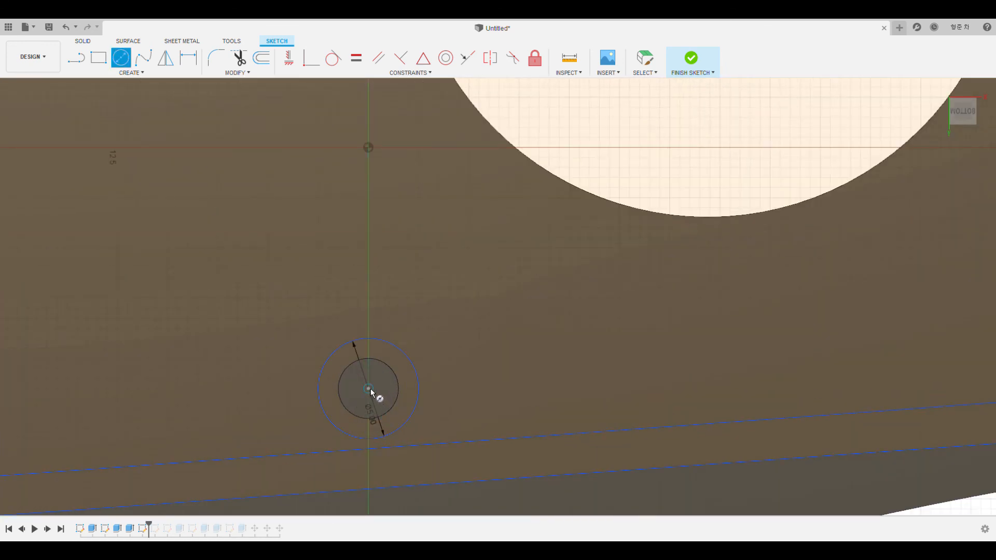
pyautogui.click(369, 388)
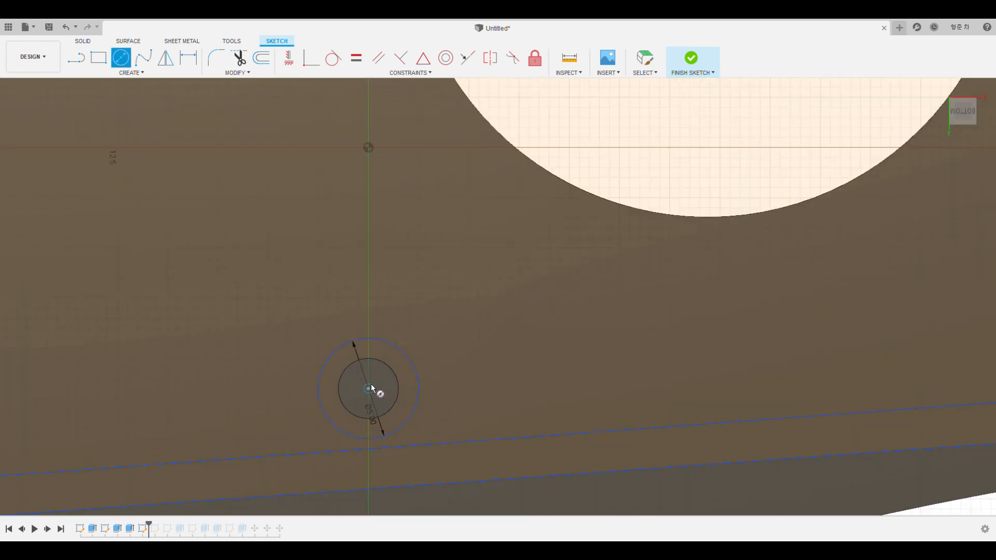
pyautogui.click(369, 461)
pyautogui.scroll(-6, 481, 454)
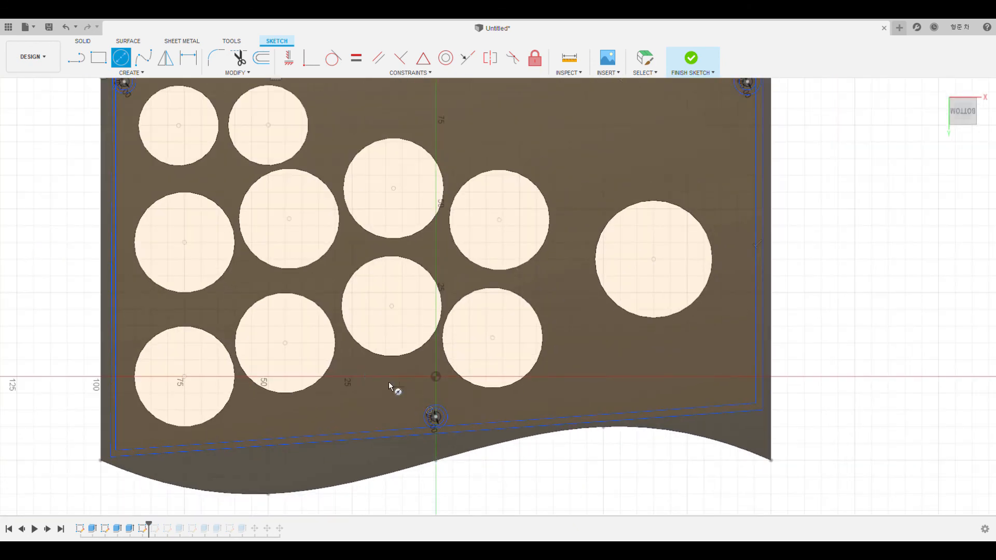
pyautogui.moveTo(388, 382); pyautogui.dragTo(430, 503, button='middle')
pyautogui.click(683, 65)
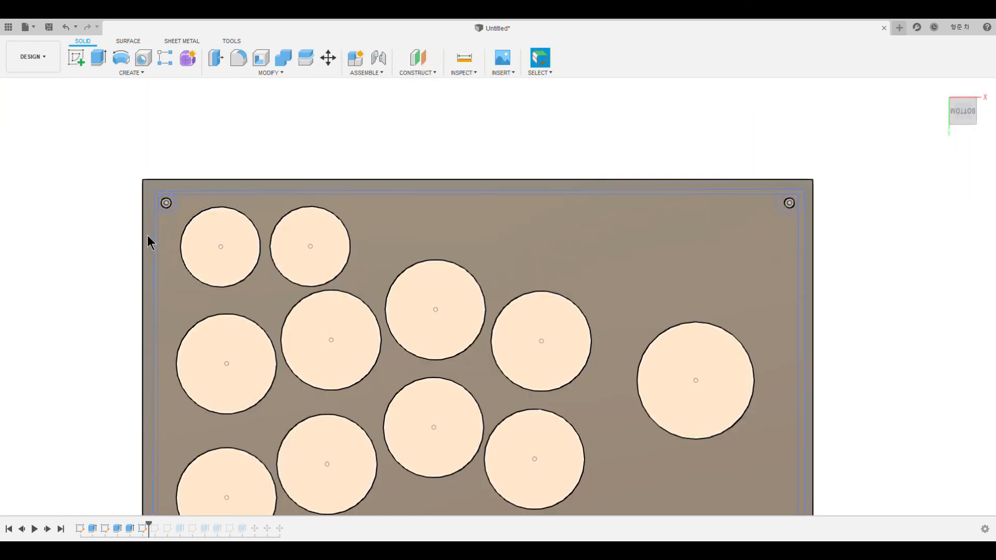
# Step: Start an Extrude on the band between the nested outlines, including the corner pieces and outer ring around the upper-left post
pyautogui.moveTo(140, 238); pyautogui.dragTo(216, 255, button='middle')
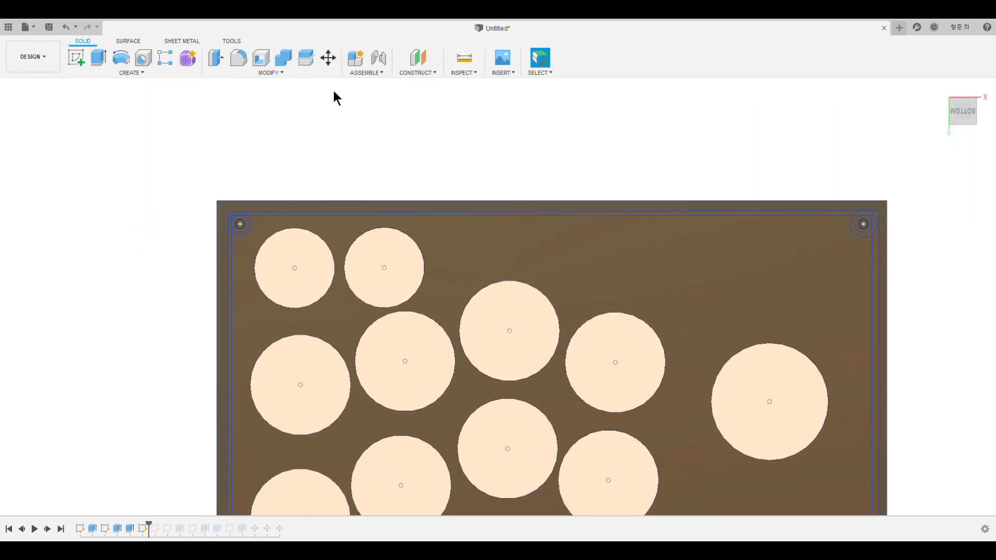
pyautogui.click(97, 58)
pyautogui.scroll(5, 223, 176)
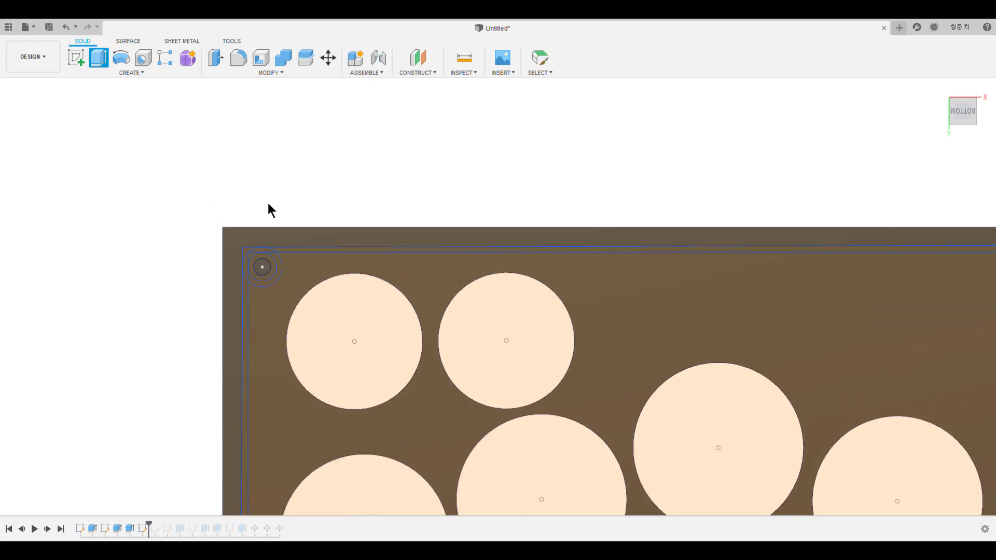
pyautogui.click(300, 274)
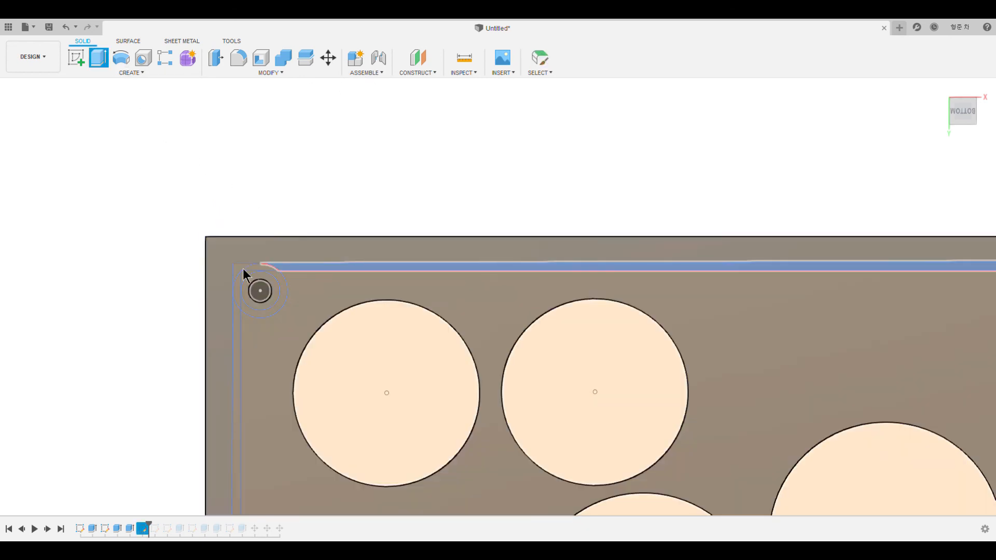
pyautogui.click(239, 273)
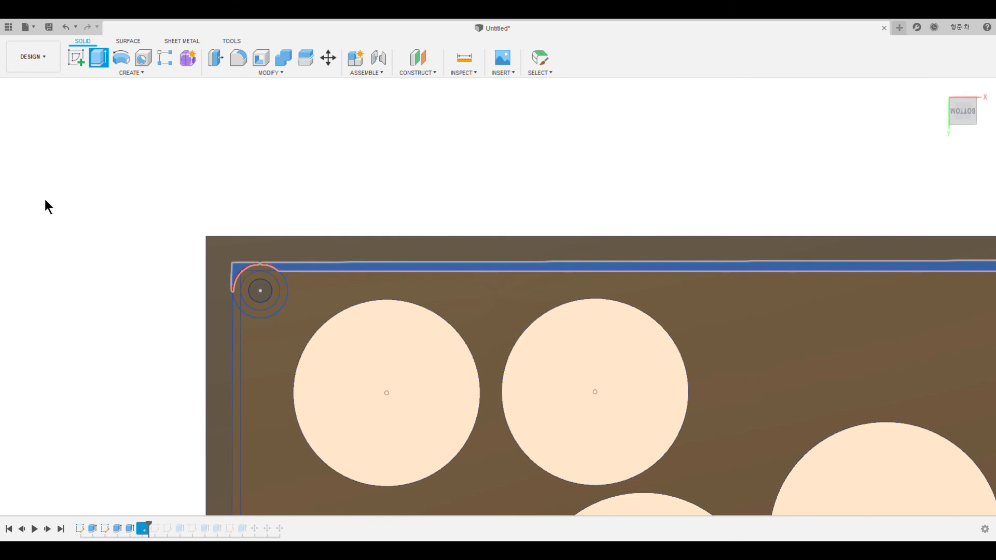
pyautogui.click(242, 288)
pyautogui.click(236, 291)
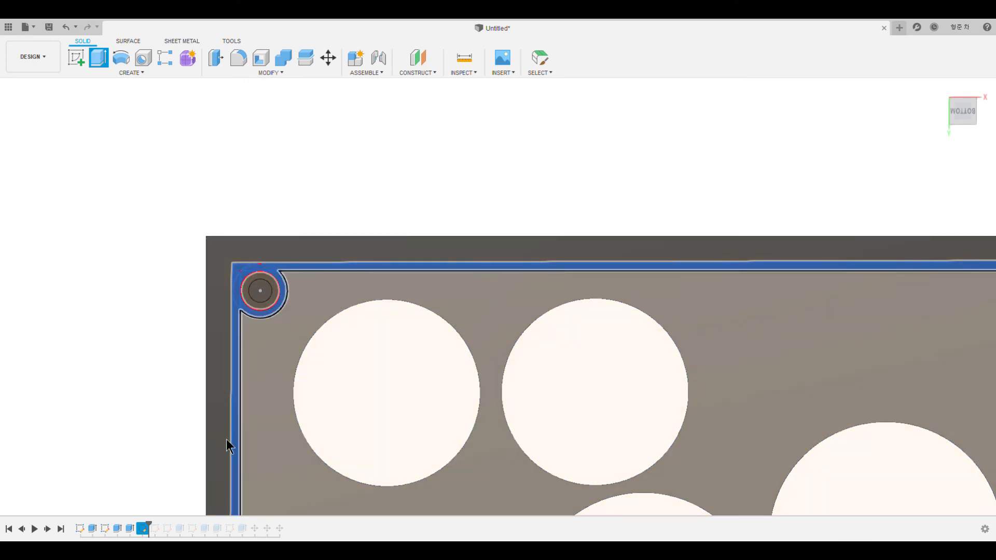
# Step: Add the corner pieces and the outer ring around the upper-right post to the extrusion profiles
pyautogui.scroll(-5, 155, 426)
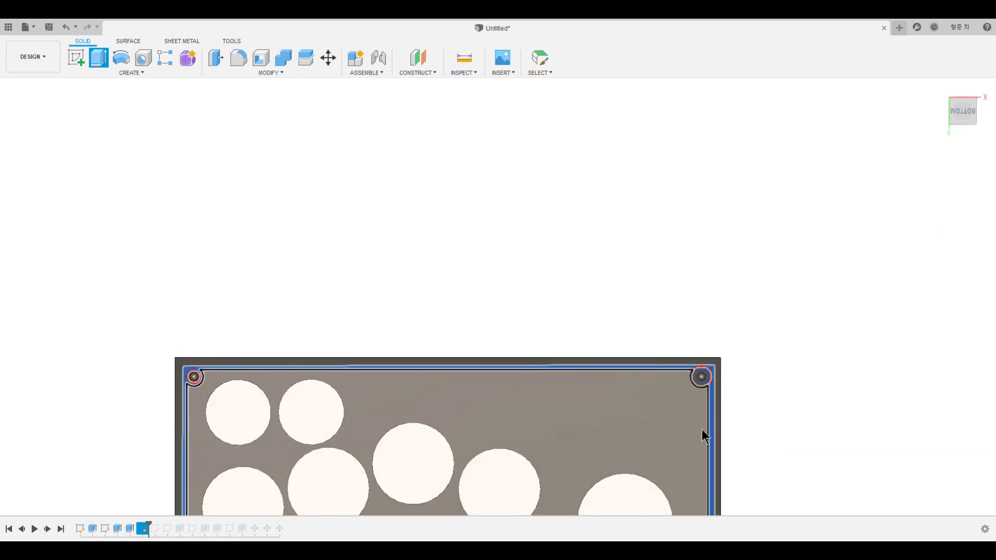
pyautogui.moveTo(703, 434); pyautogui.dragTo(574, 318, button='middle')
pyautogui.scroll(5, 508, 257)
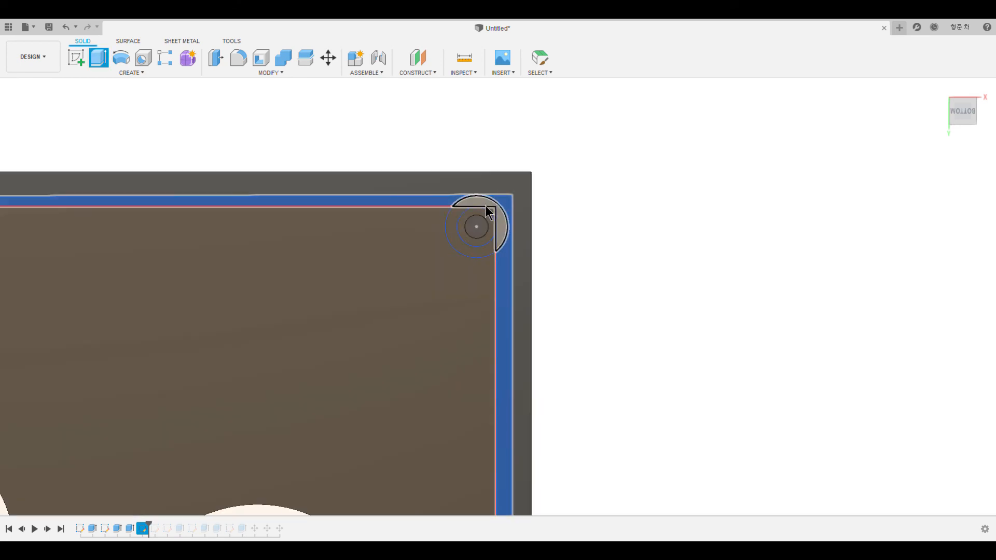
pyautogui.click(449, 221)
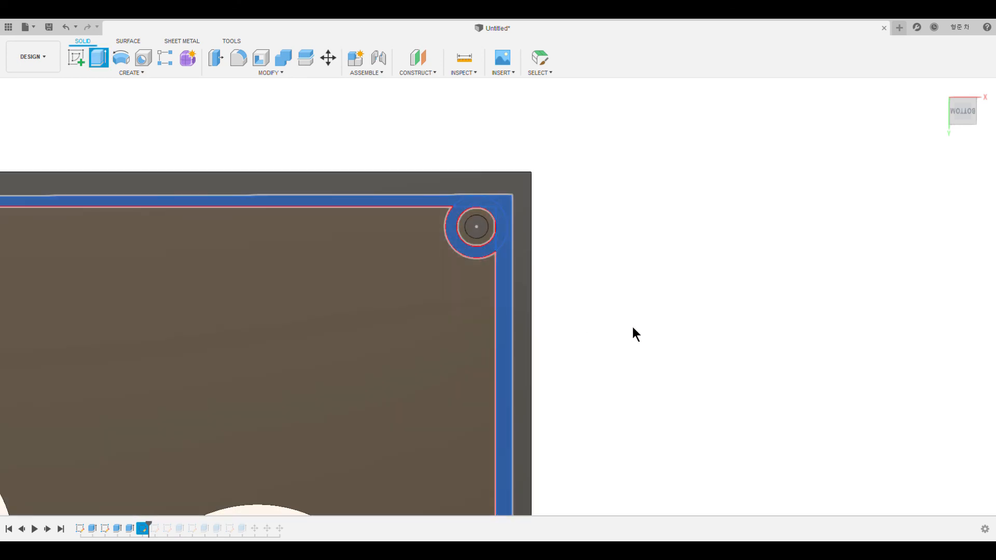
# Step: Add the outer ring around the lower middle post to the extrusion profiles, joining it to the slanted lower band
pyautogui.moveTo(577, 393); pyautogui.dragTo(581, 181, button='middle')
pyautogui.scroll(2, 550, 378)
pyautogui.moveTo(552, 374); pyautogui.dragTo(553, 298, button='middle')
pyautogui.scroll(-8, 553, 300)
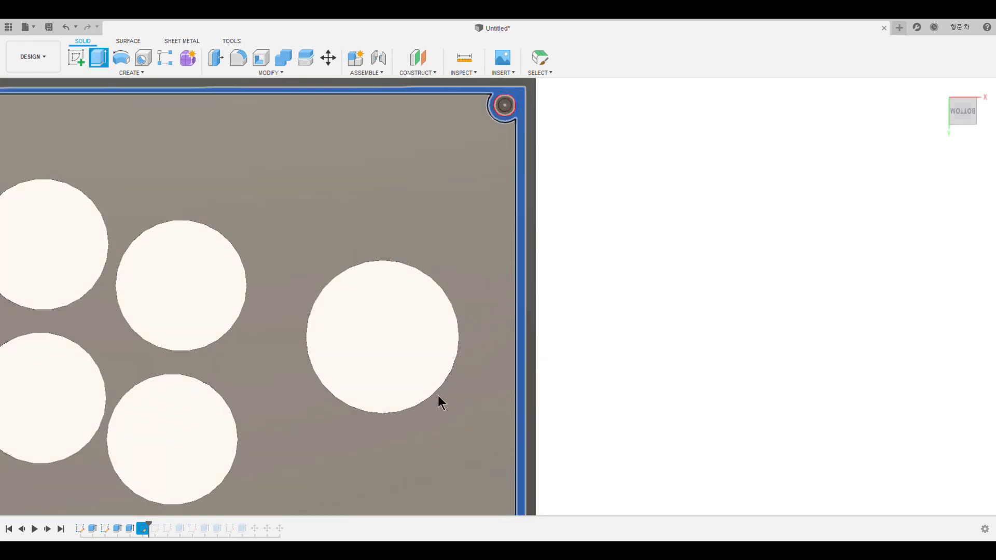
pyautogui.moveTo(320, 435); pyautogui.dragTo(549, 340, button='middle')
pyautogui.scroll(5, 522, 340)
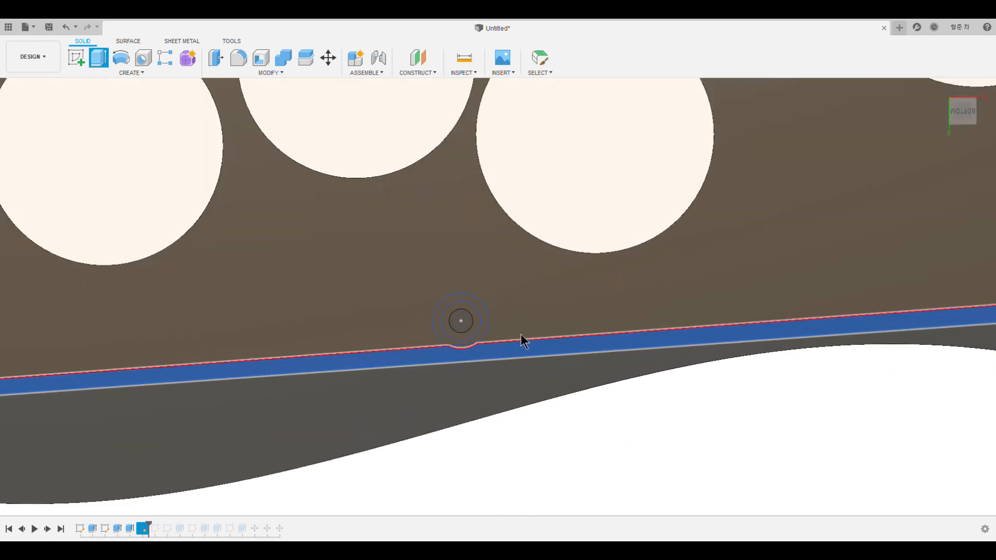
pyautogui.click(478, 331)
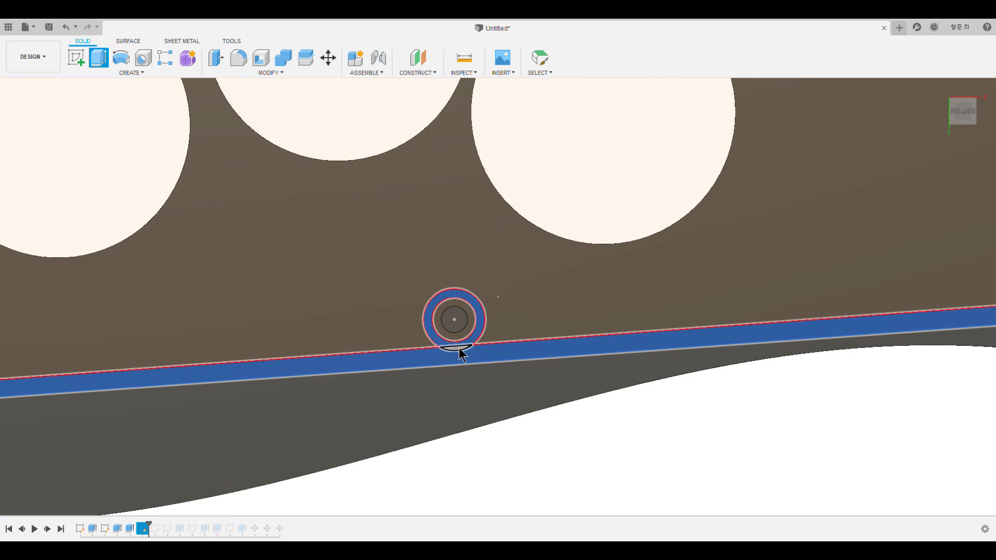
# Step: Examine the selected extrusion profiles around the whole outline and close up at the upper-left post for missing regions
pyautogui.scroll(-5, 536, 421)
pyautogui.scroll(-3, 509, 406)
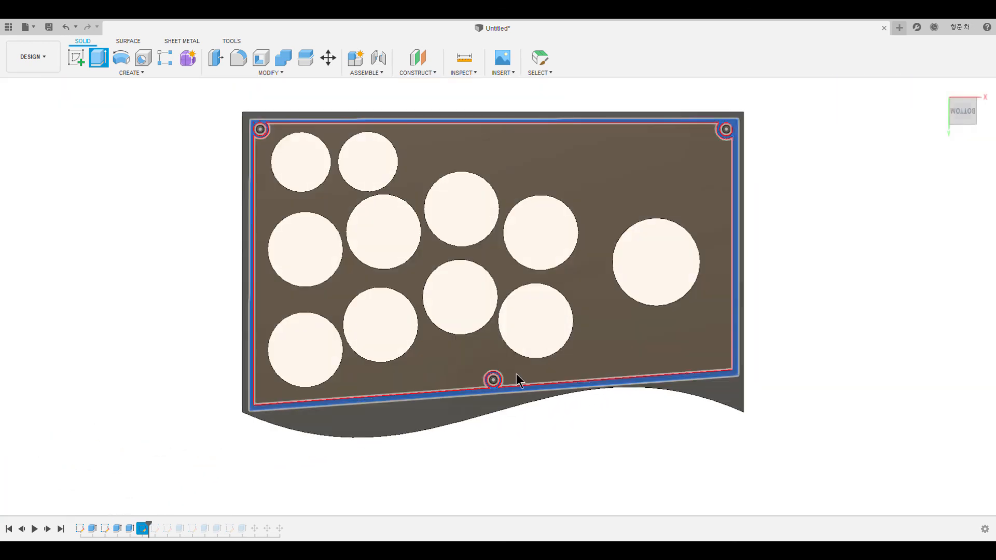
pyautogui.moveTo(201, 271); pyautogui.dragTo(122, 298, button='middle')
pyautogui.scroll(8, 197, 150)
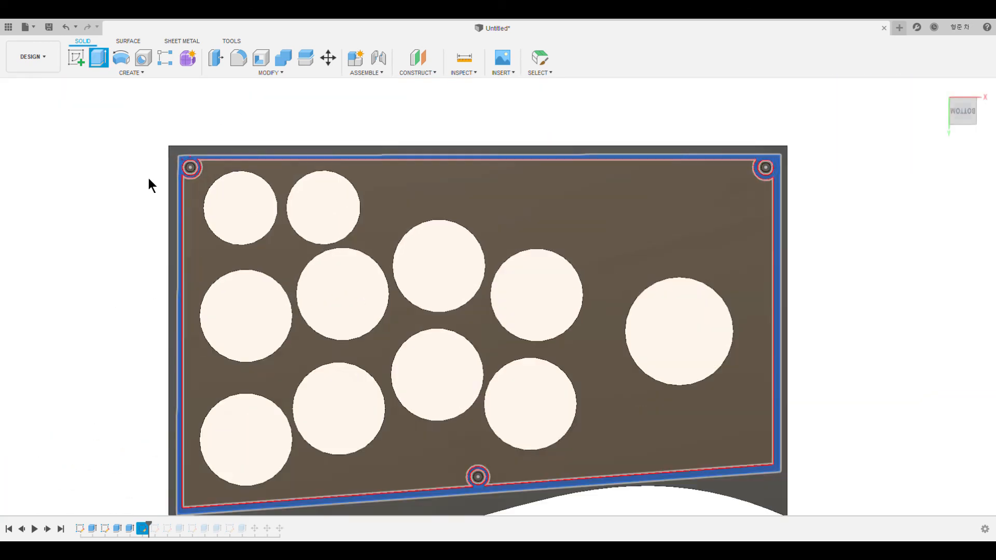
pyautogui.moveTo(213, 157); pyautogui.dragTo(145, 304, button='middle')
pyautogui.scroll(3, 161, 282)
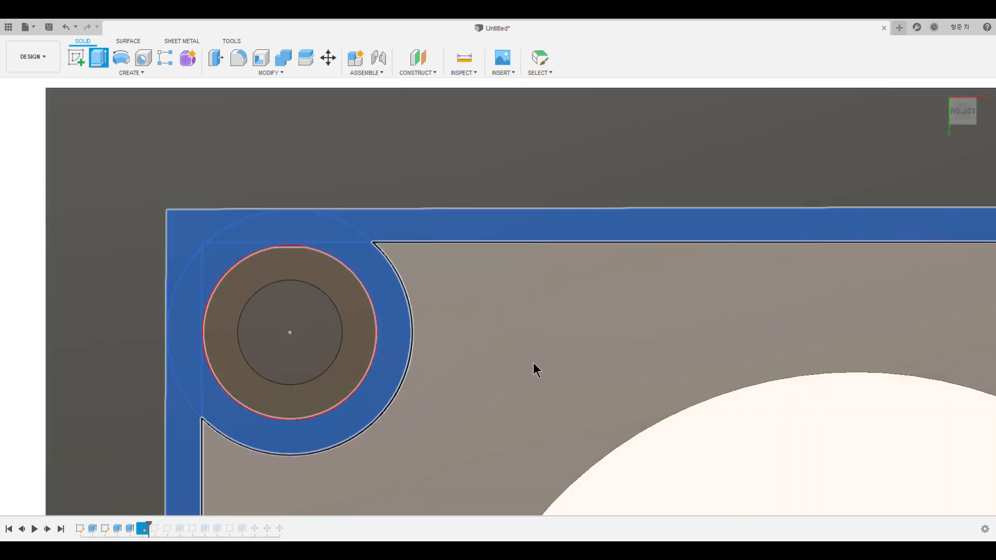
pyautogui.scroll(-5, 480, 357)
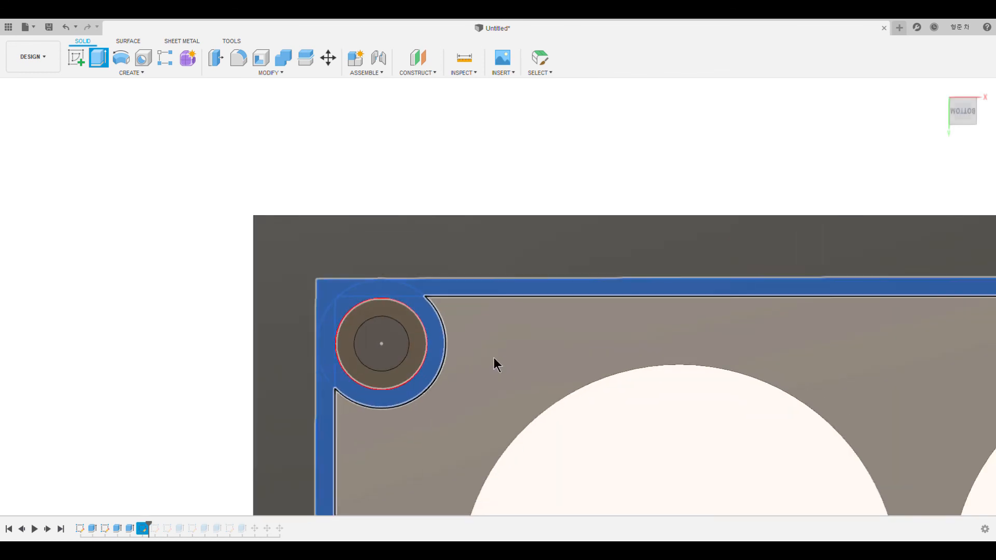
pyautogui.scroll(-9, 467, 391)
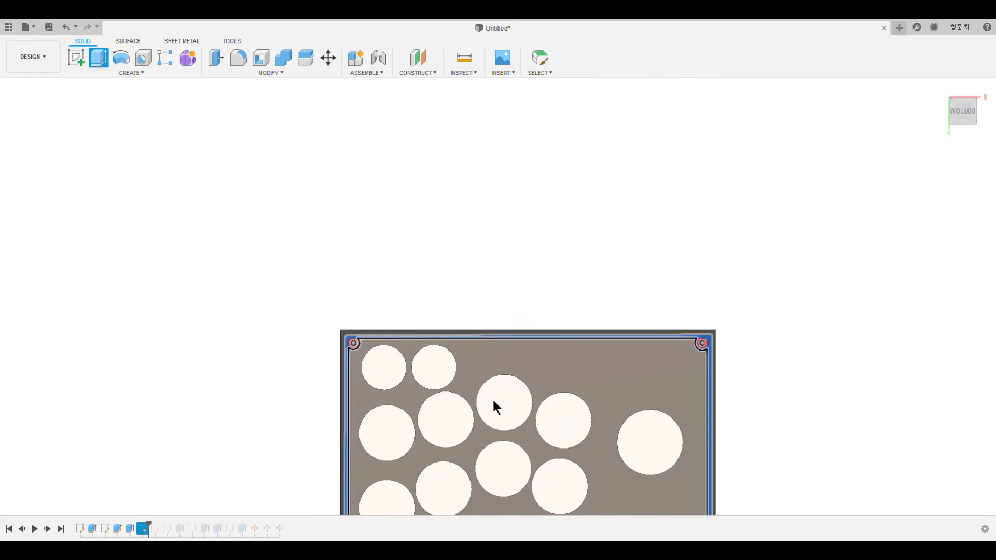
pyautogui.moveTo(544, 410); pyautogui.dragTo(455, 330, button='middle')
pyautogui.scroll(1, 454, 331)
pyautogui.scroll(2, 454, 331)
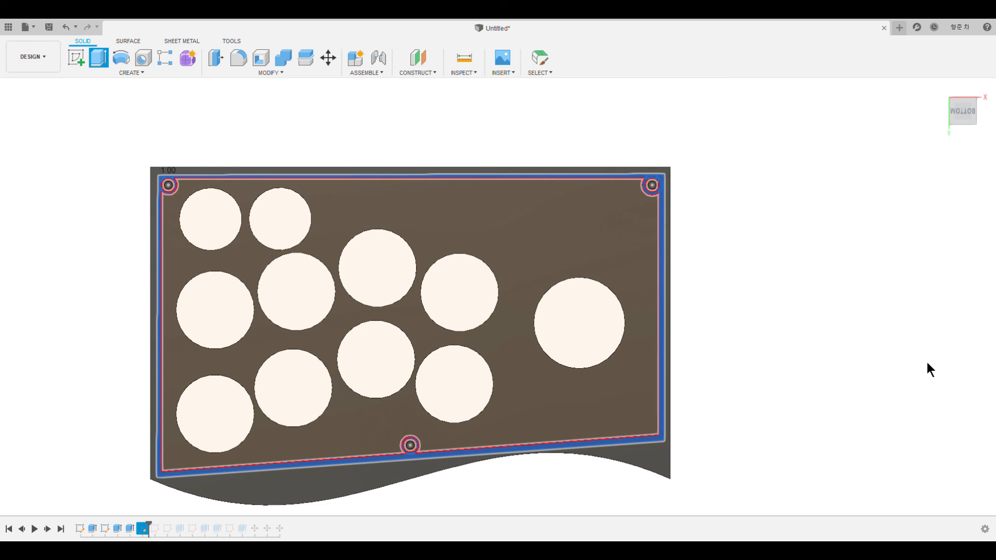
# Step: Extrude the selected band and post rings 130 mm to form the box walls
pyautogui.write('00')
pyautogui.press('BackSpace')
pyautogui.press('BackSpace')
pyautogui.write('30')
pyautogui.press('Return')
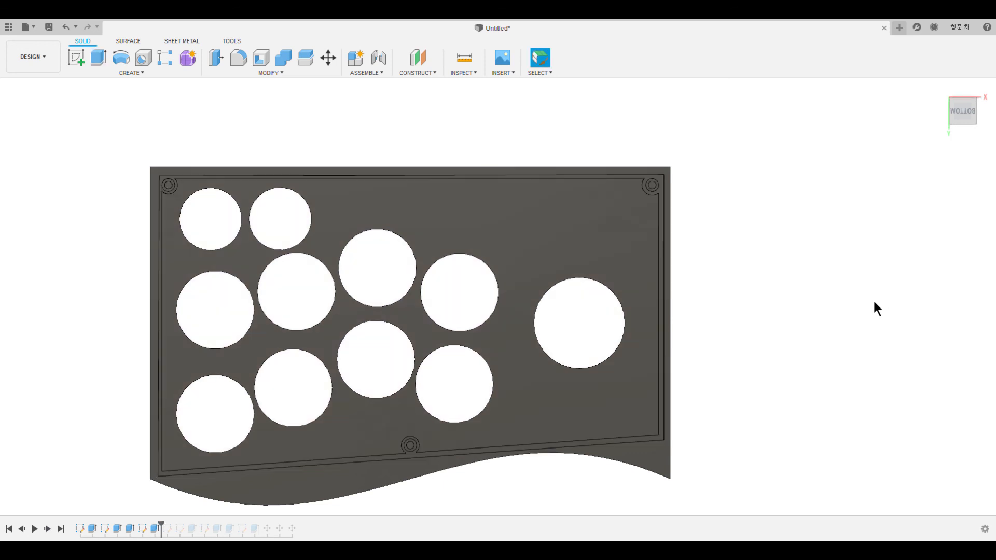
# Step: Shorten the box walls by extruding their bottom rim face back toward the plate as a cut
pyautogui.moveTo(437, 504)
pyautogui.keyDown('shift'); pyautogui.mouseDown(button='middle')
pyautogui.moveTo(592, 422)
pyautogui.moveTo(611, 422)
pyautogui.moveTo(577, 504)
pyautogui.mouseUp(button='middle'); pyautogui.keyUp('shift')
pyautogui.scroll(2, 581, 488)
pyautogui.scroll(-5, 586, 473)
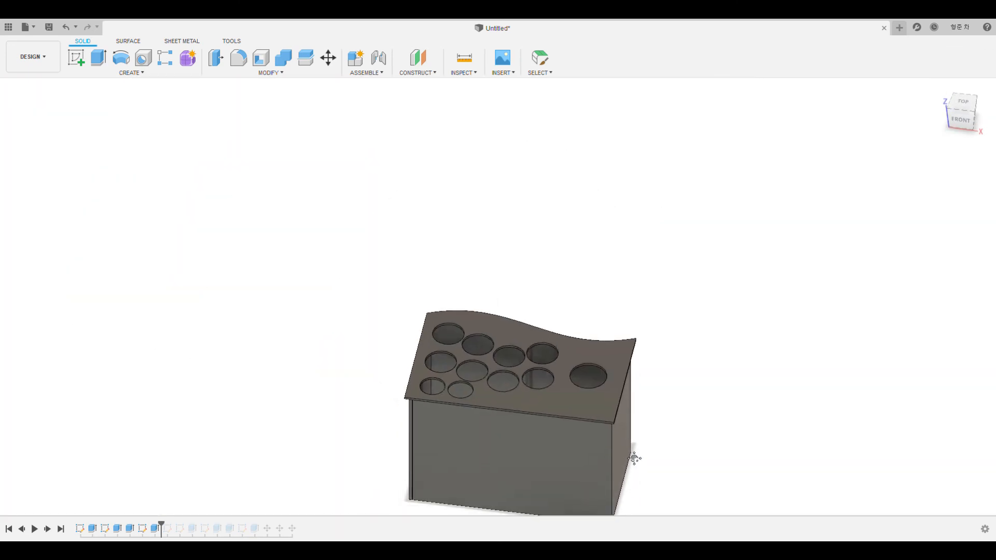
pyautogui.moveTo(634, 457); pyautogui.dragTo(579, 383, button='middle')
pyautogui.moveTo(476, 488)
pyautogui.keyDown('shift'); pyautogui.mouseDown(button='middle')
pyautogui.moveTo(558, 415)
pyautogui.moveTo(529, 460)
pyautogui.moveTo(391, 462)
pyautogui.moveTo(398, 487)
pyautogui.moveTo(415, 462)
pyautogui.mouseUp(button='middle'); pyautogui.keyUp('shift')
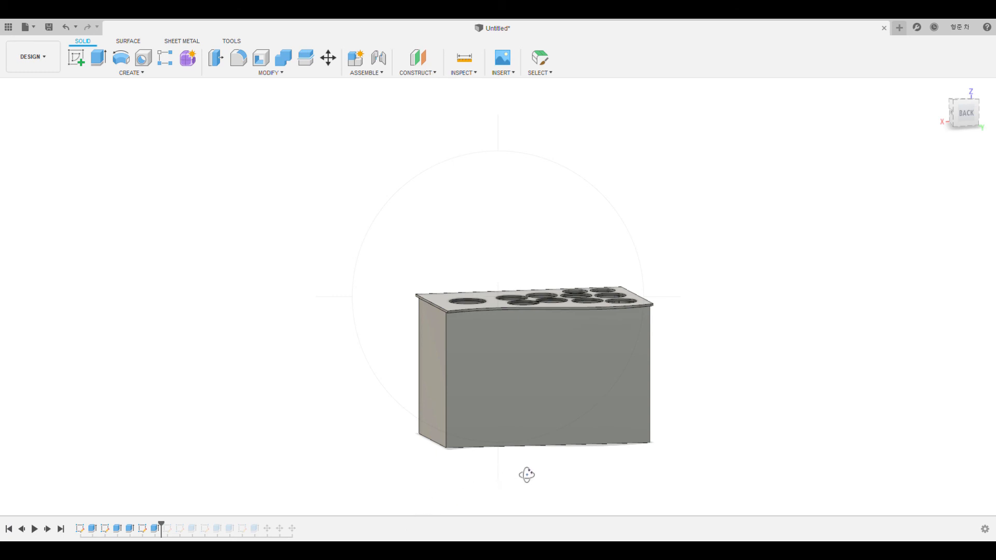
pyautogui.keyDown('shift'); pyautogui.moveTo(527, 474); pyautogui.dragTo(556, 354, button='middle'); pyautogui.keyUp('shift')
pyautogui.scroll(3, 556, 353)
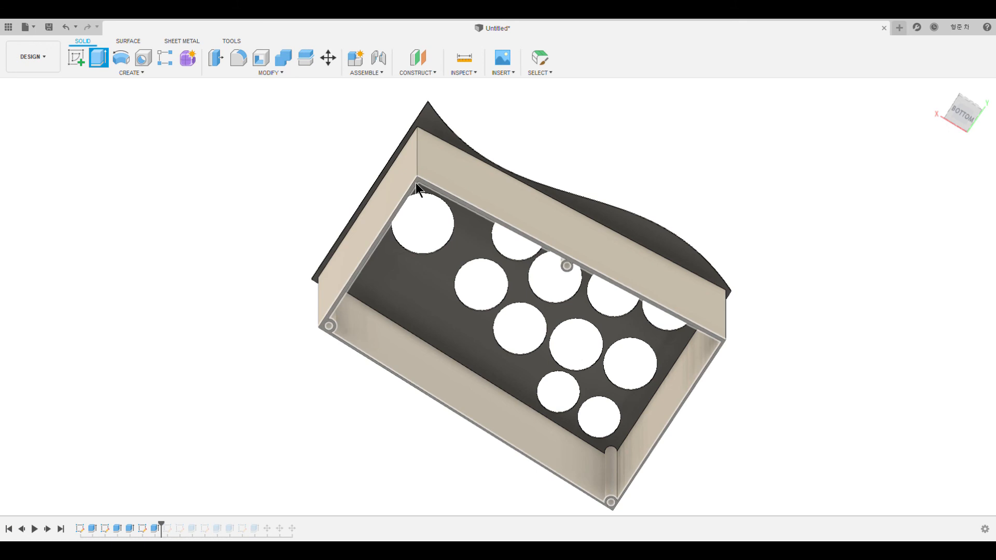
pyautogui.click(415, 183)
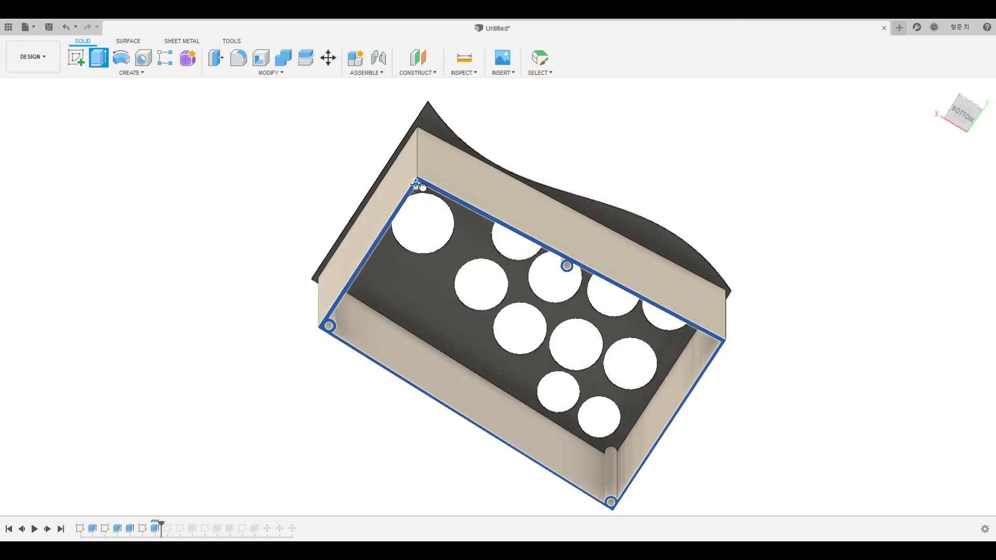
pyautogui.moveTo(422, 187); pyautogui.dragTo(423, 171)
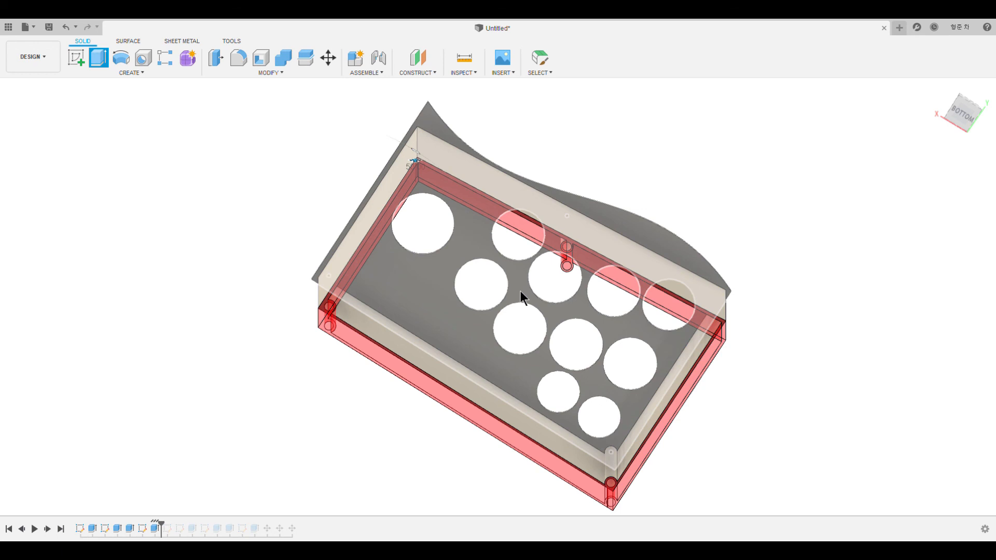
pyautogui.press('Return')
# Step: Examine the shortened box from below, at the post corner, and from the back and top
pyautogui.keyDown('shift'); pyautogui.moveTo(438, 508); pyautogui.dragTo(388, 372, button='middle'); pyautogui.keyUp('shift')
pyautogui.scroll(-2, 388, 371)
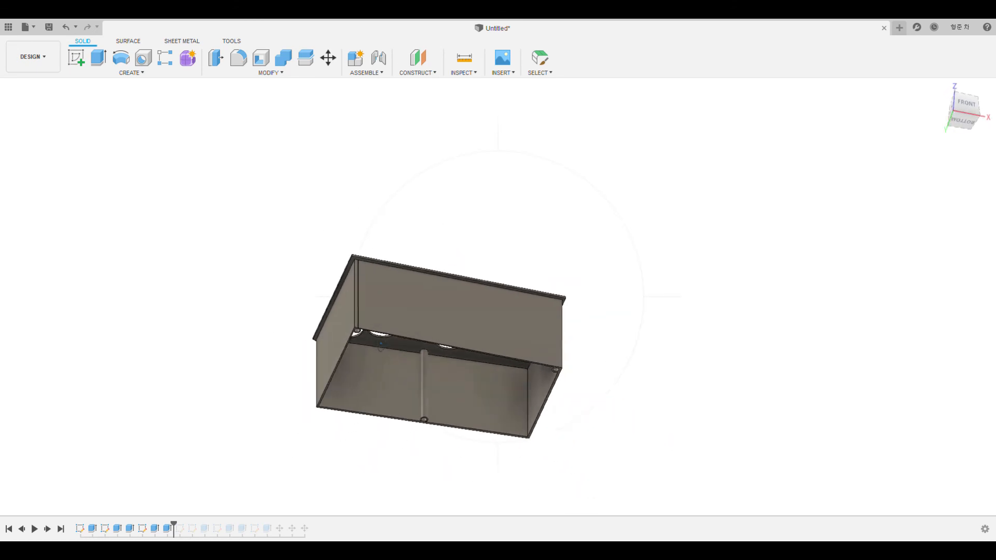
pyautogui.scroll(8, 388, 372)
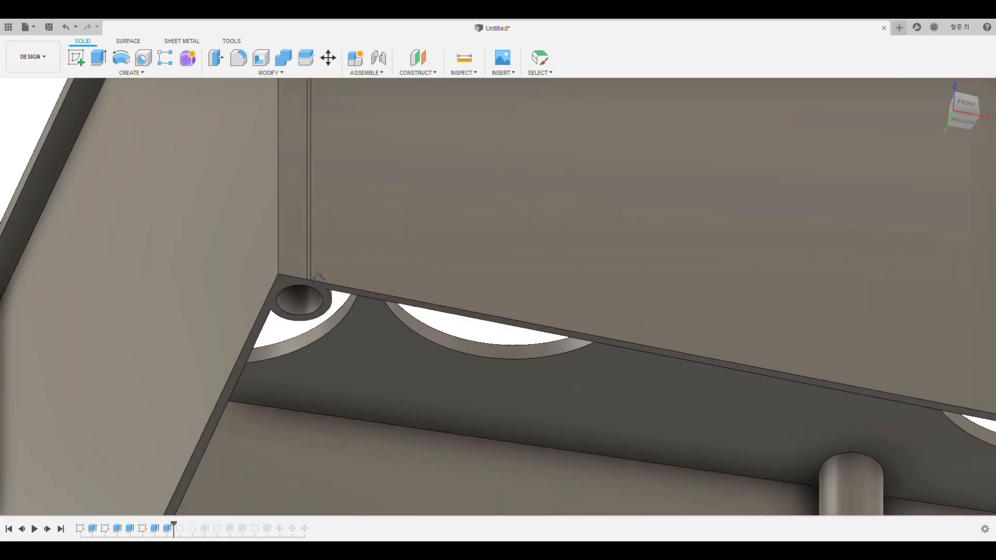
pyautogui.moveTo(335, 237); pyautogui.dragTo(310, 435, button='middle')
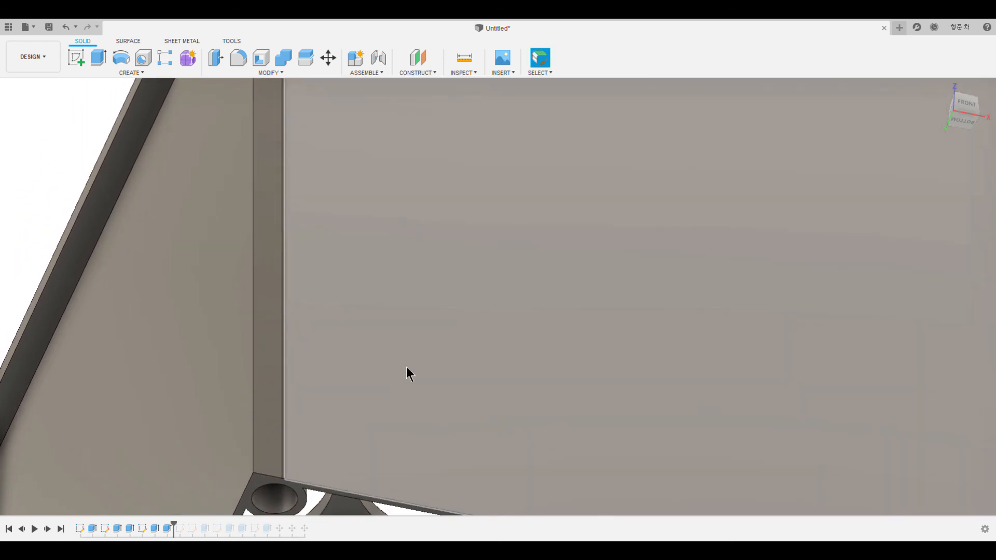
pyautogui.scroll(-10, 412, 368)
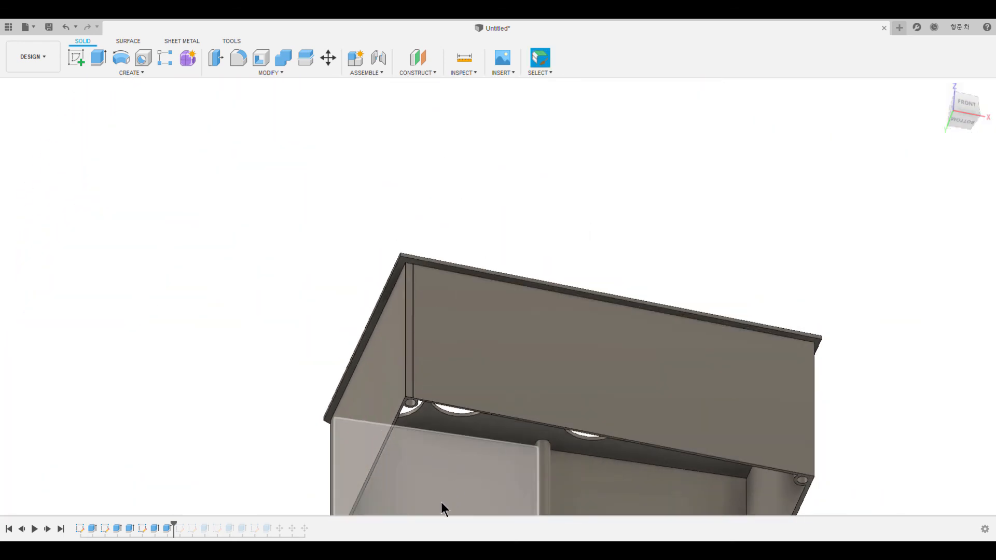
pyautogui.keyDown('shift'); pyautogui.moveTo(440, 502); pyautogui.dragTo(675, 355, button='middle'); pyautogui.keyUp('shift')
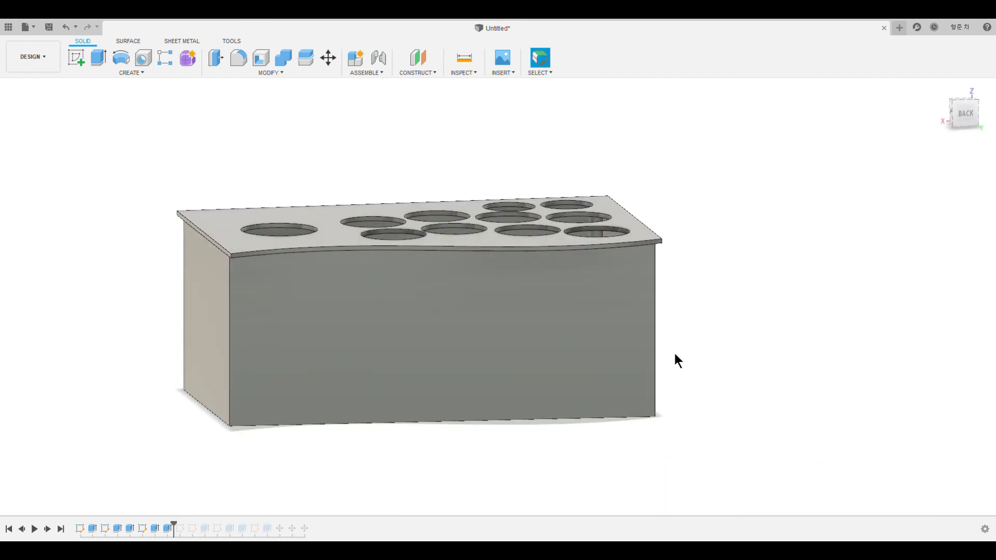
pyautogui.keyDown('shift'); pyautogui.moveTo(445, 499); pyautogui.dragTo(493, 494, button='middle'); pyautogui.keyUp('shift')
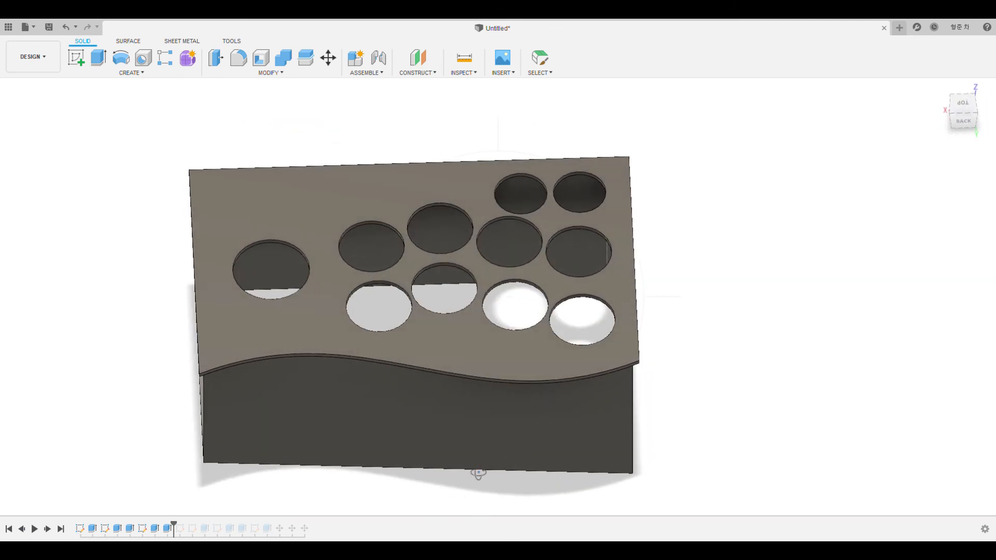
pyautogui.keyDown('shift'); pyautogui.moveTo(482, 467); pyautogui.dragTo(507, 418, button='middle'); pyautogui.keyUp('shift')
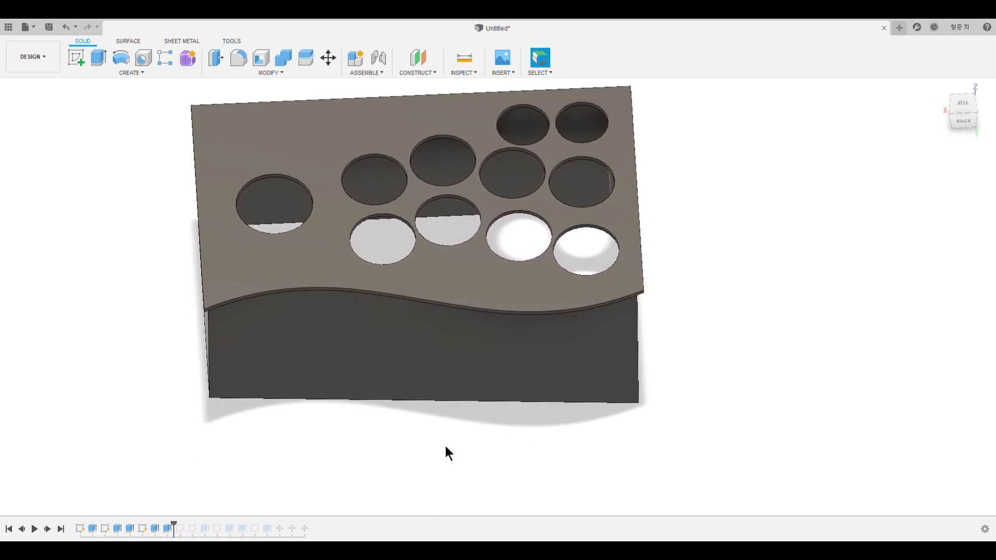
pyautogui.moveTo(448, 459)
pyautogui.keyDown('shift'); pyautogui.mouseDown(button='middle')
pyautogui.moveTo(457, 433)
pyautogui.moveTo(420, 416)
pyautogui.moveTo(400, 427)
pyautogui.moveTo(482, 378)
pyautogui.moveTo(438, 418)
pyautogui.moveTo(327, 465)
pyautogui.mouseUp(button='middle'); pyautogui.keyUp('shift')
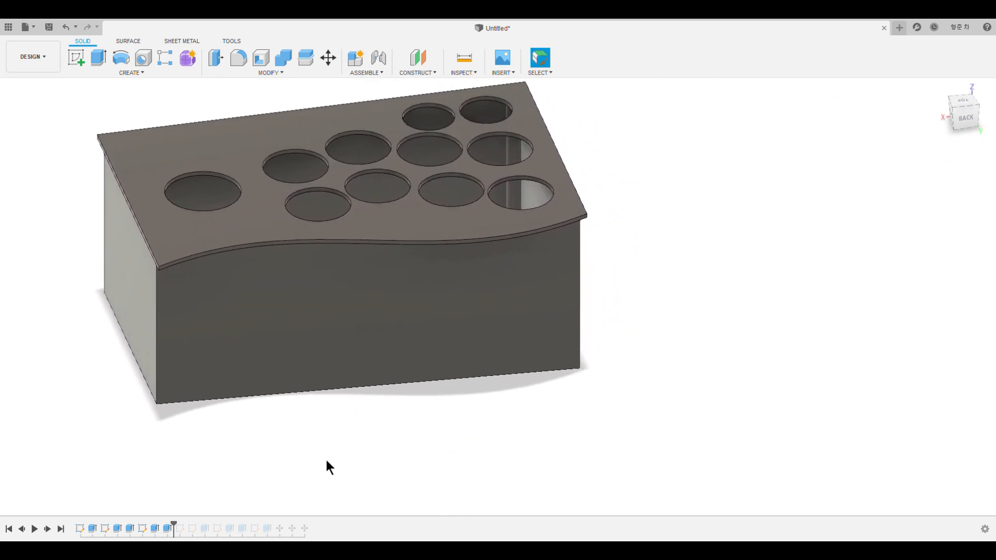
# Step: Select the box-wall body and the holed plate body in turn to check that they are separate bodies
pyautogui.click(76, 174)
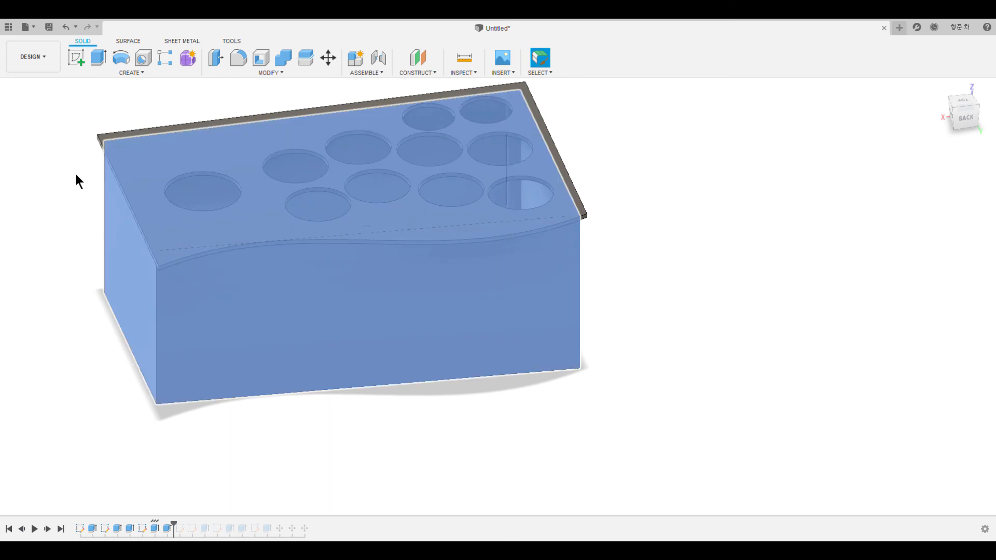
pyautogui.click(79, 167)
pyautogui.click(77, 173)
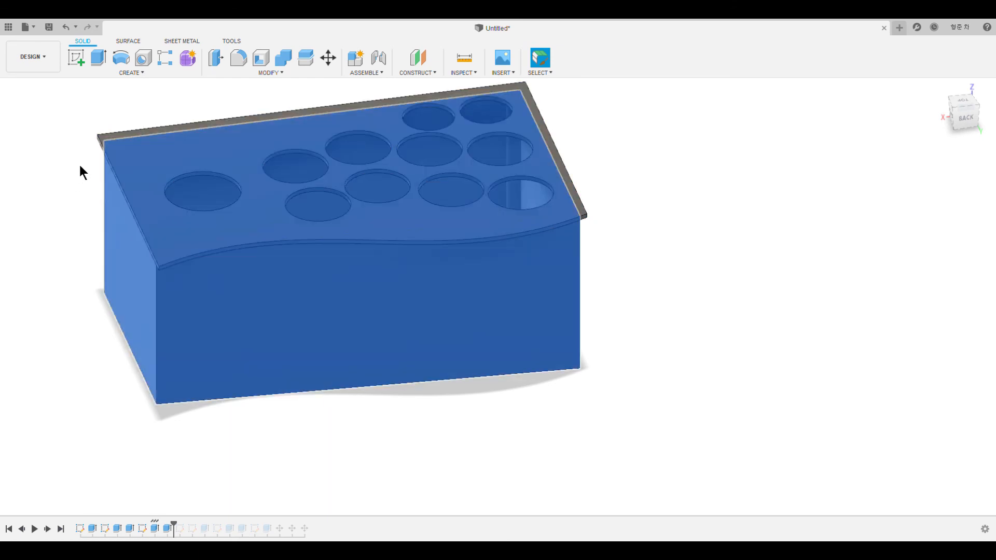
pyautogui.click(79, 168)
pyautogui.click(79, 163)
pyautogui.click(79, 168)
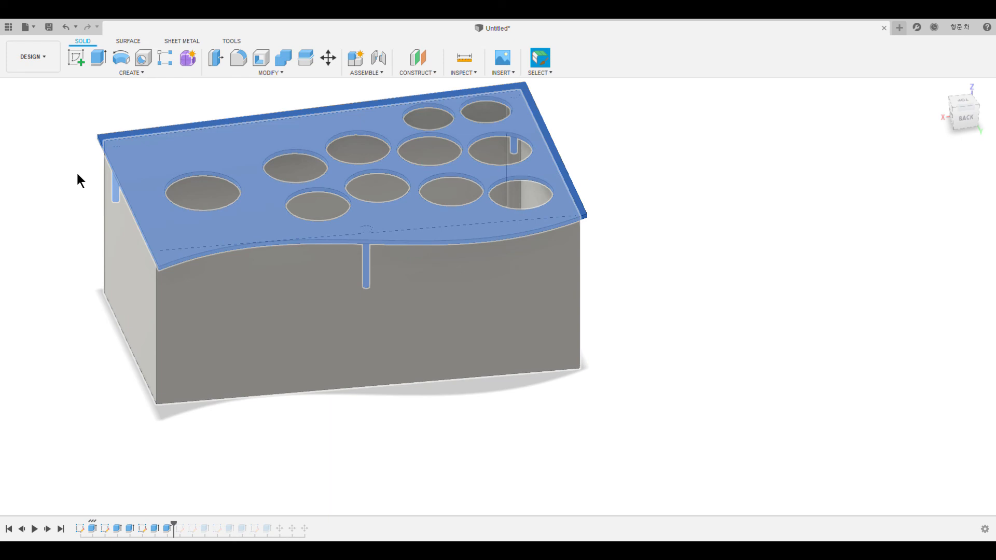
pyautogui.click(77, 175)
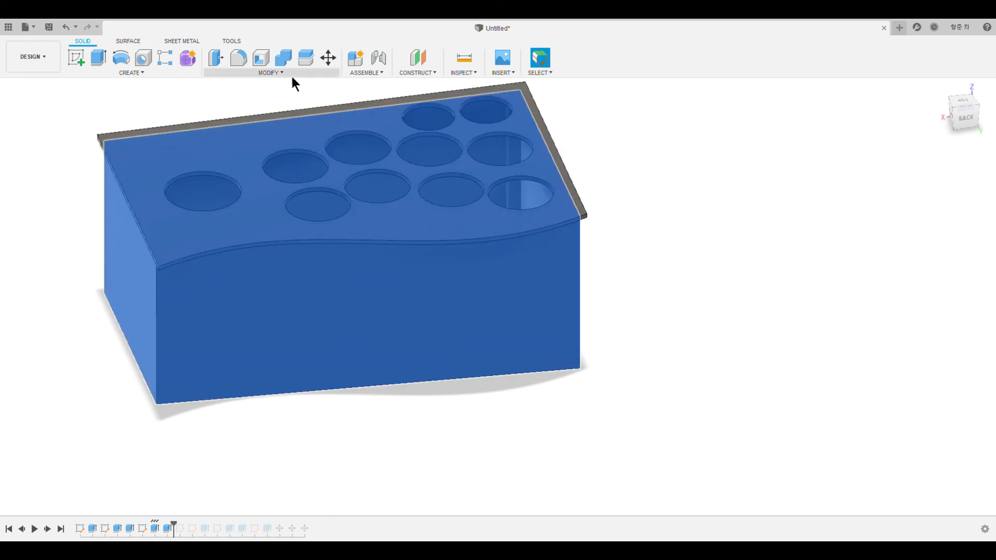
# Step: Move the holed top plate with its three posts straight up so it sits clear above the box walls
pyautogui.click(332, 57)
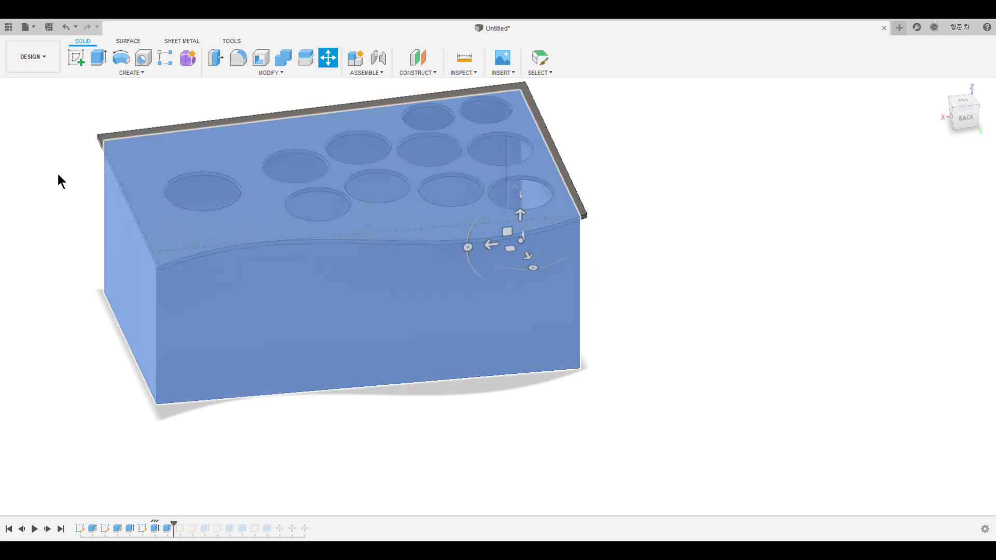
pyautogui.click(58, 174)
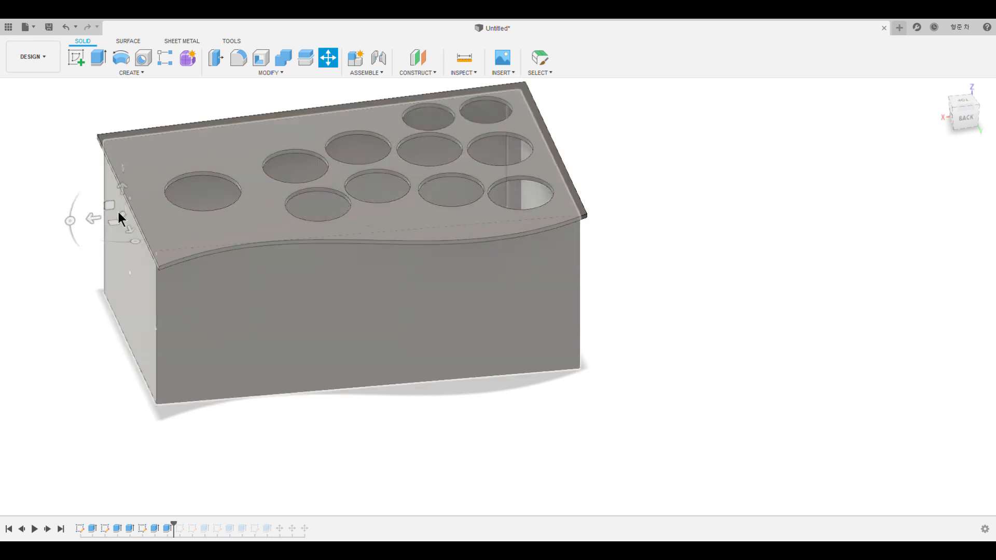
pyautogui.click(66, 166)
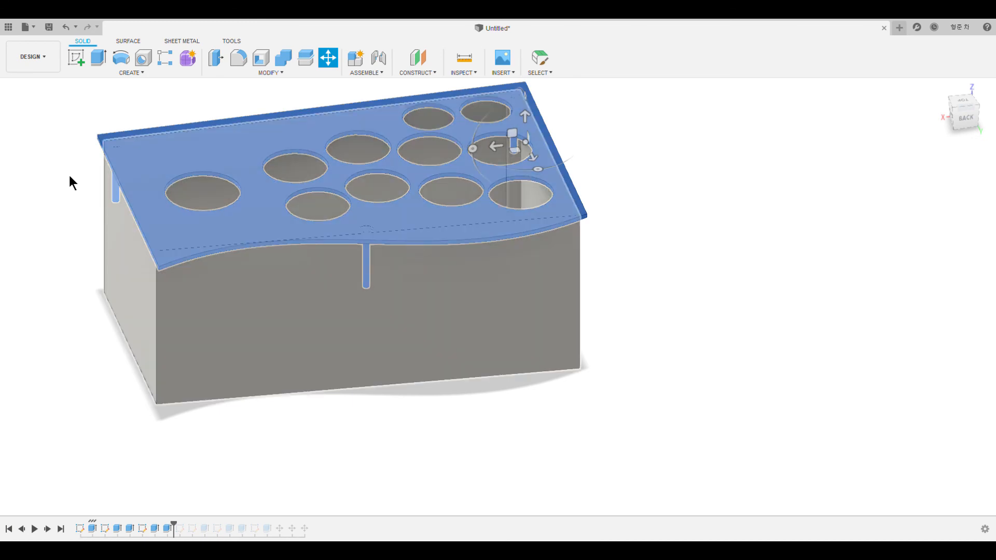
pyautogui.click(70, 177)
pyautogui.click(60, 177)
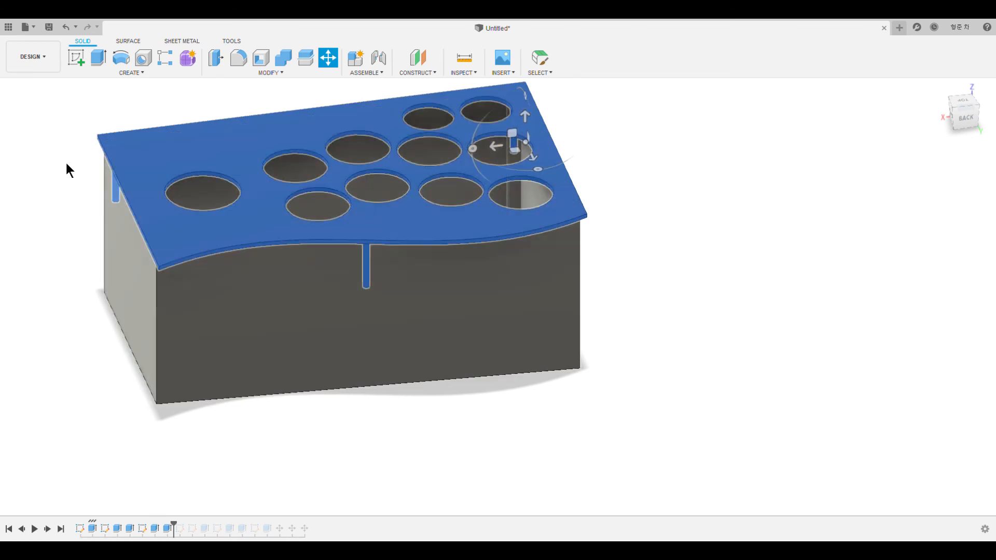
pyautogui.moveTo(676, 214); pyautogui.dragTo(716, 300, button='middle')
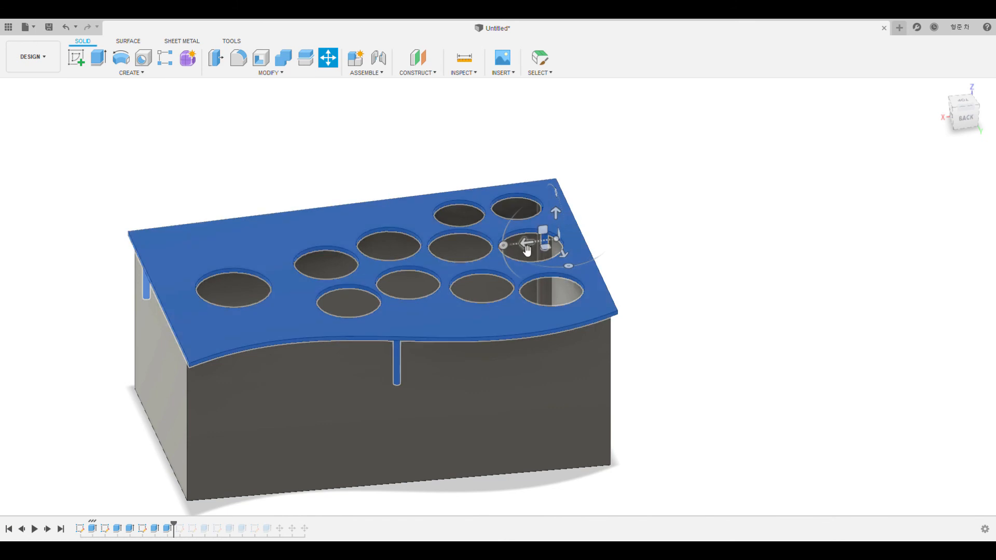
pyautogui.moveTo(527, 251); pyautogui.dragTo(485, 256)
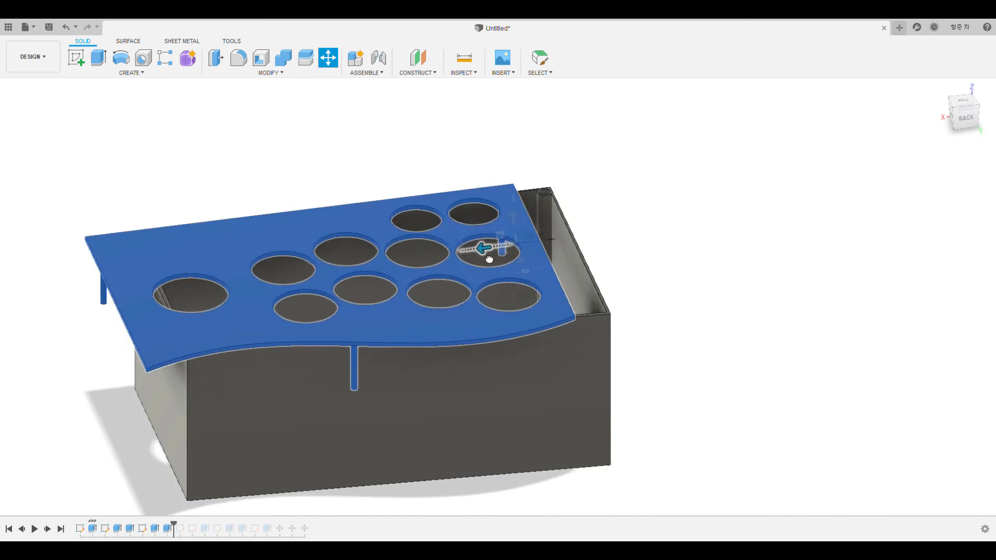
pyautogui.moveTo(489, 259); pyautogui.dragTo(520, 255)
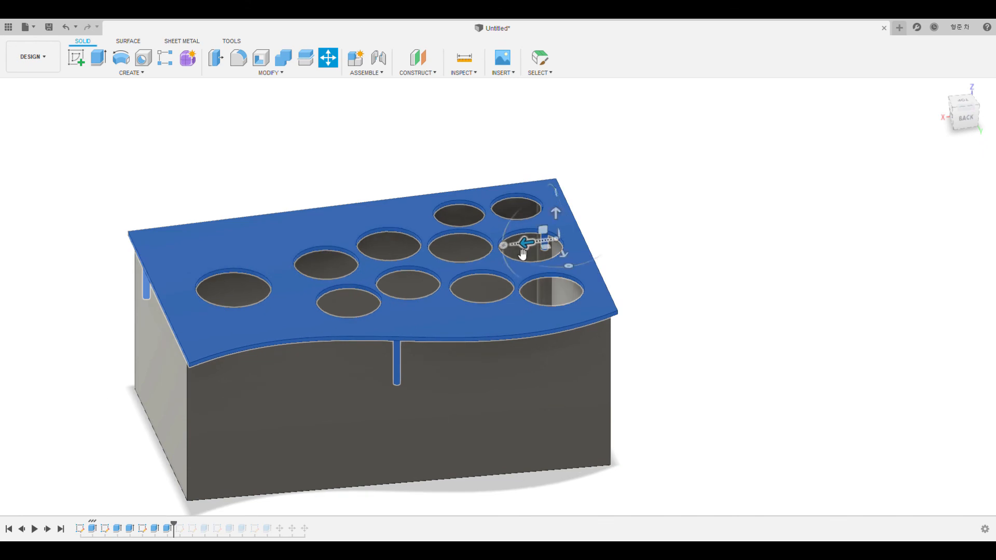
pyautogui.moveTo(557, 215); pyautogui.dragTo(562, 153)
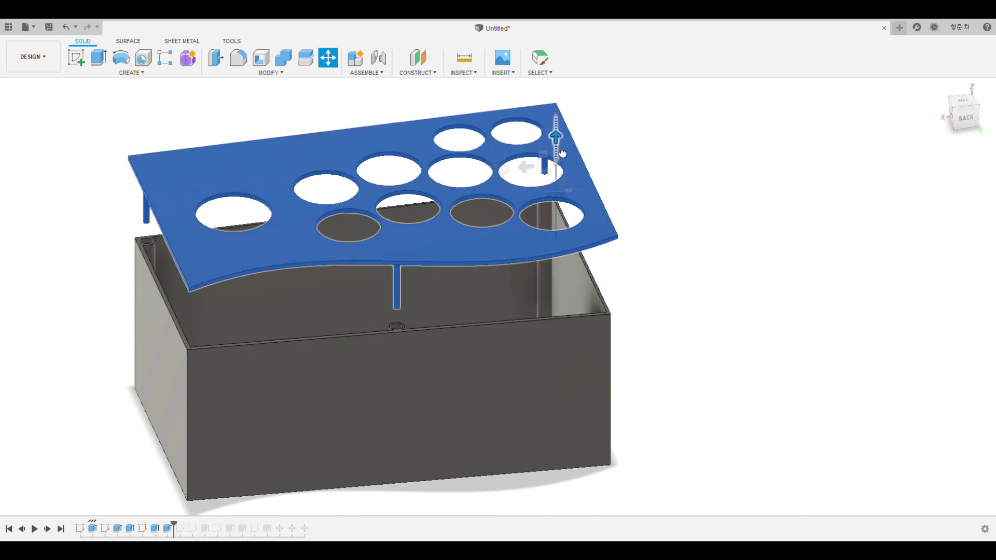